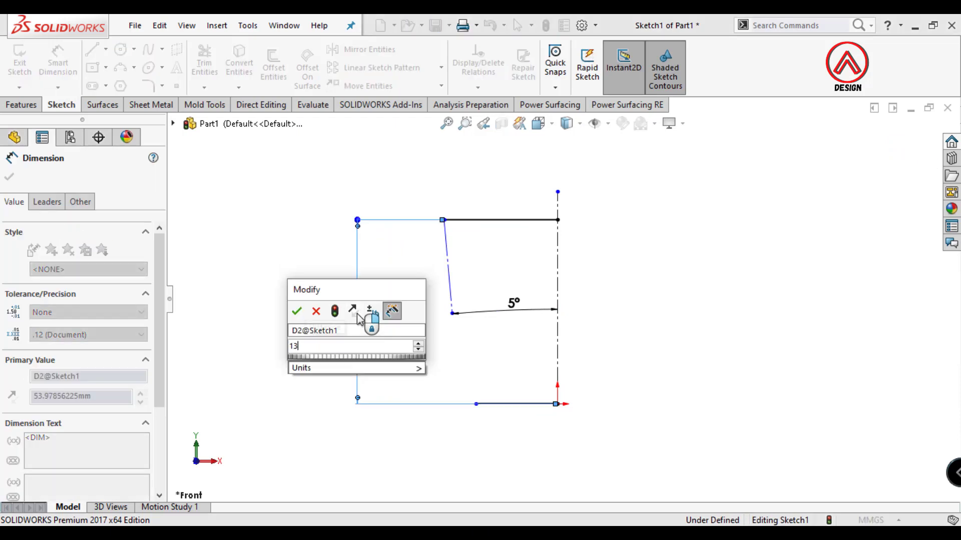
Set the vertical distance between the profile's upper and lower lines to 130 mm and extend the vertical centerline above the upper line.
text(130)
key(Return)
scroll(571, 261, up, 5)
scroll(570, 256, down, 2)
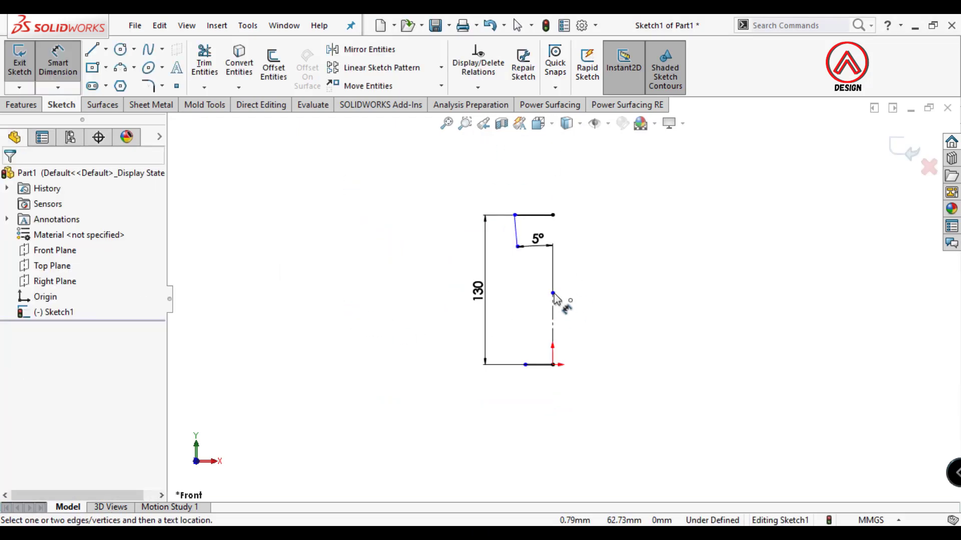
key(Escape)
drag(553, 294, 553, 198)
click(58, 60)
scroll(579, 218, down, 2)
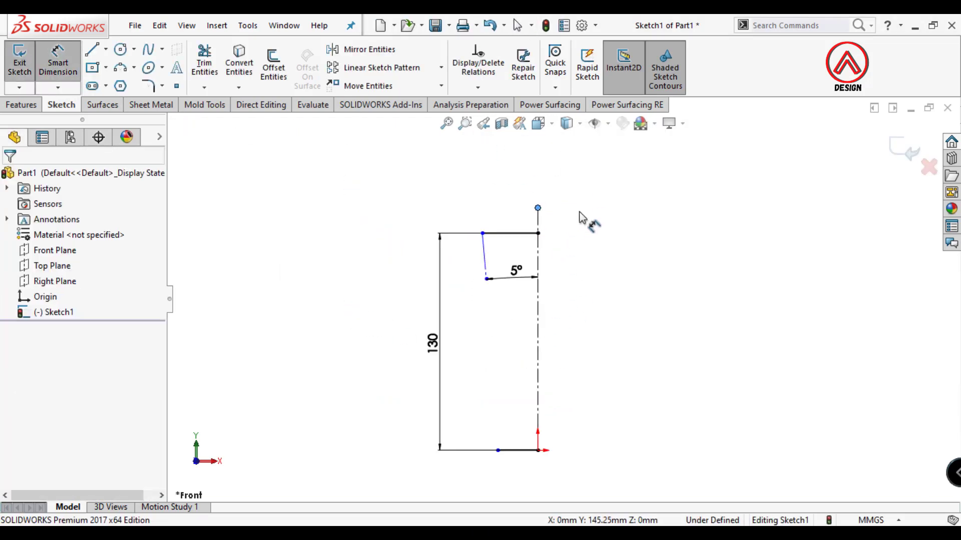
click(483, 234)
click(542, 258)
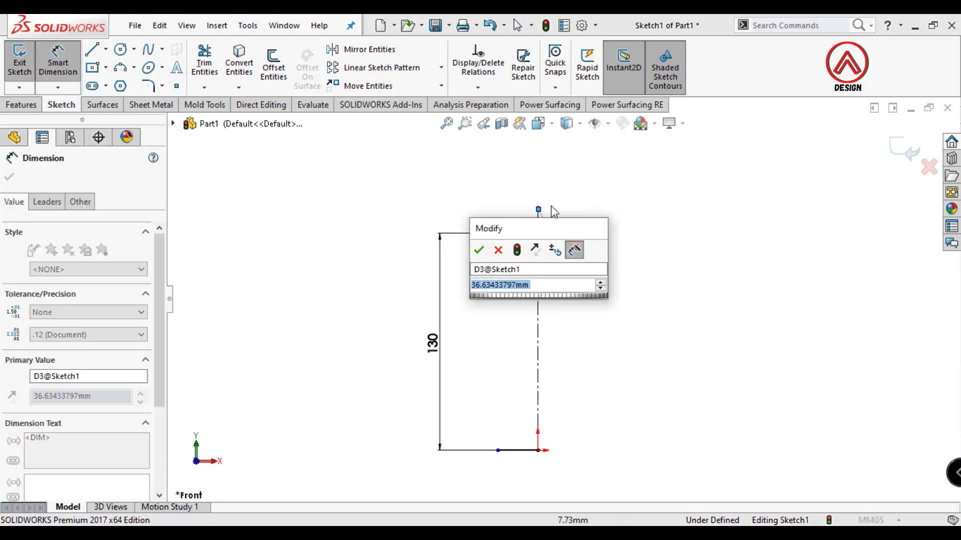
click(497, 248)
key(Escape)
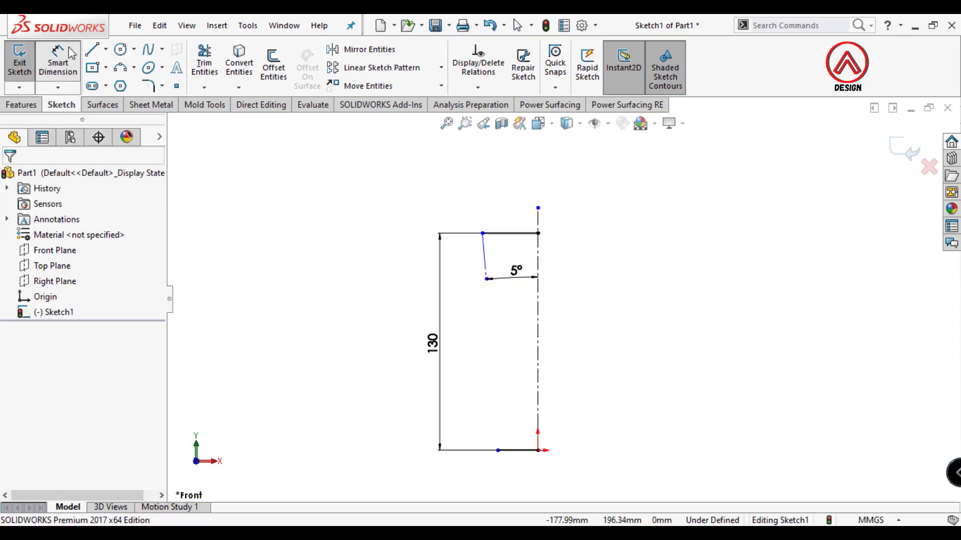
Dimension the upper line's outer end across the vertical centerline as a 154 mm diameter.
click(483, 234)
click(538, 260)
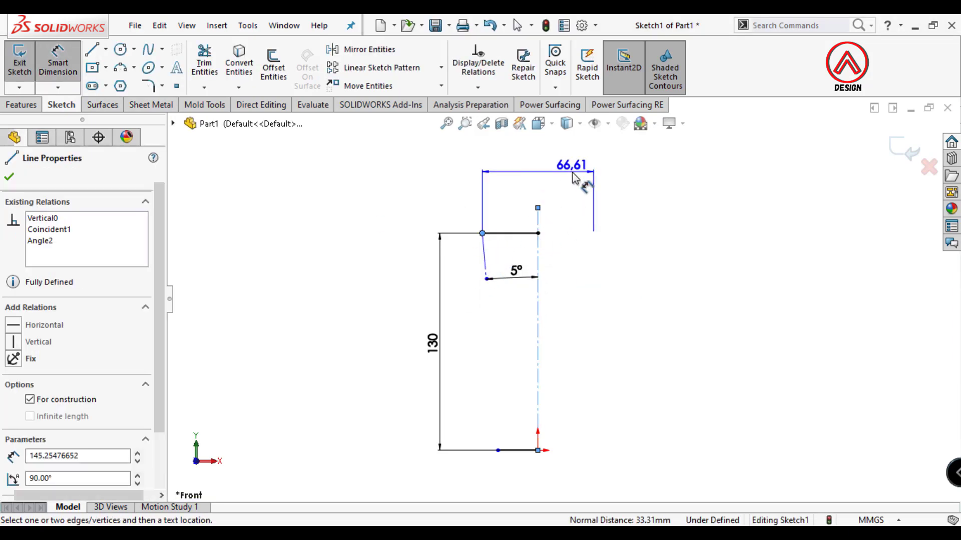
click(582, 170)
text(154)
key(Return)
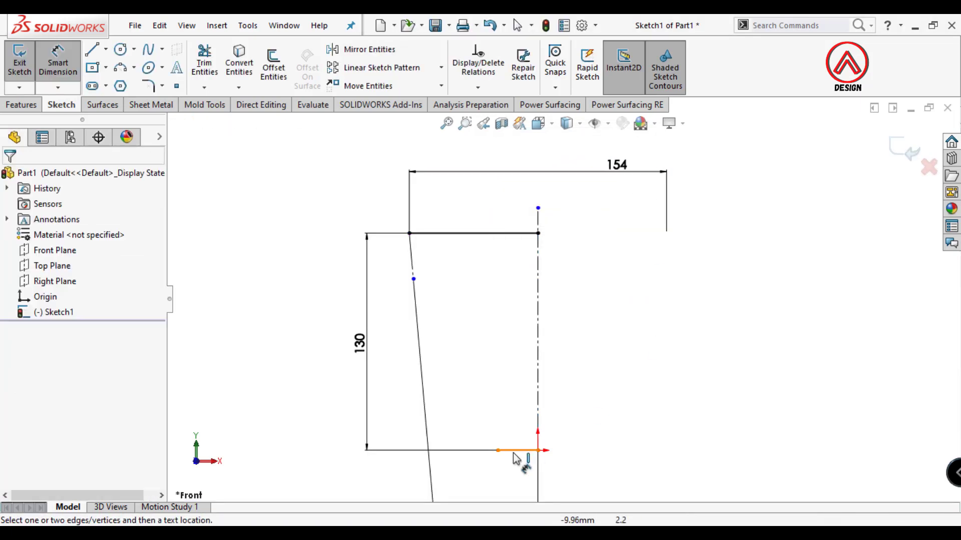
Dimension the lower line's outer end across the vertical centerline as a 109.5 mm diameter.
click(498, 450)
click(537, 440)
click(569, 497)
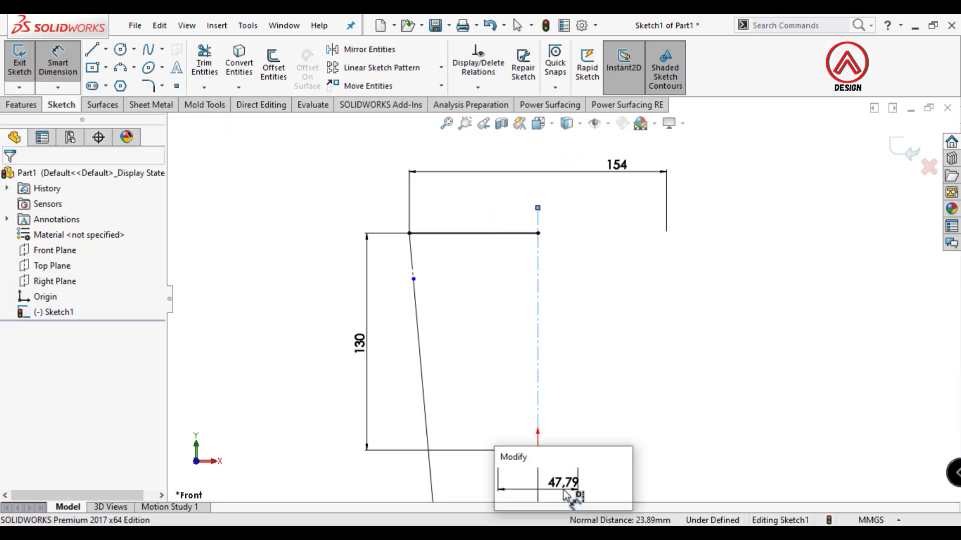
text(109.5)
key(Return)
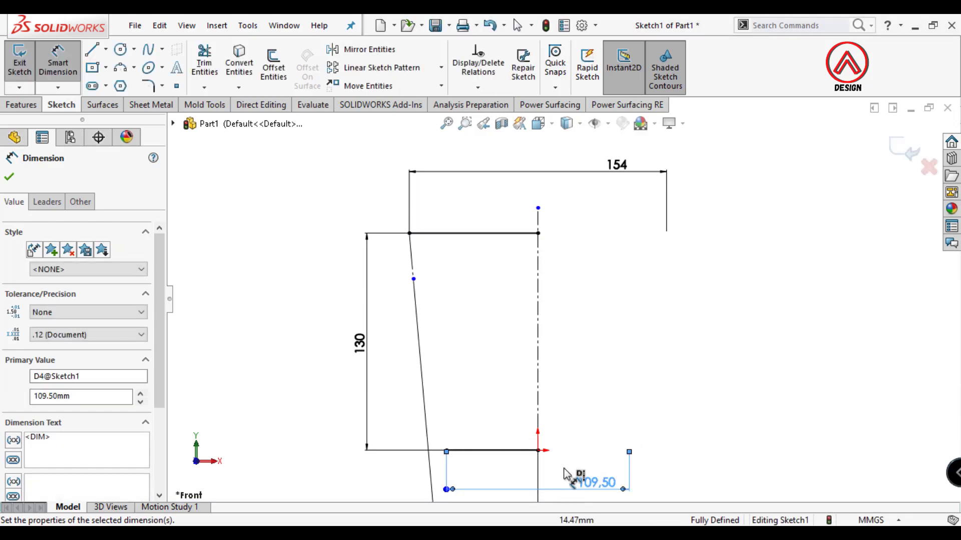
key(Escape)
Lengthen the slanted 5° construction line downward to a little over half the profile's height.
ctrl+middle_drag(482, 391, 510, 369)
key(Escape)
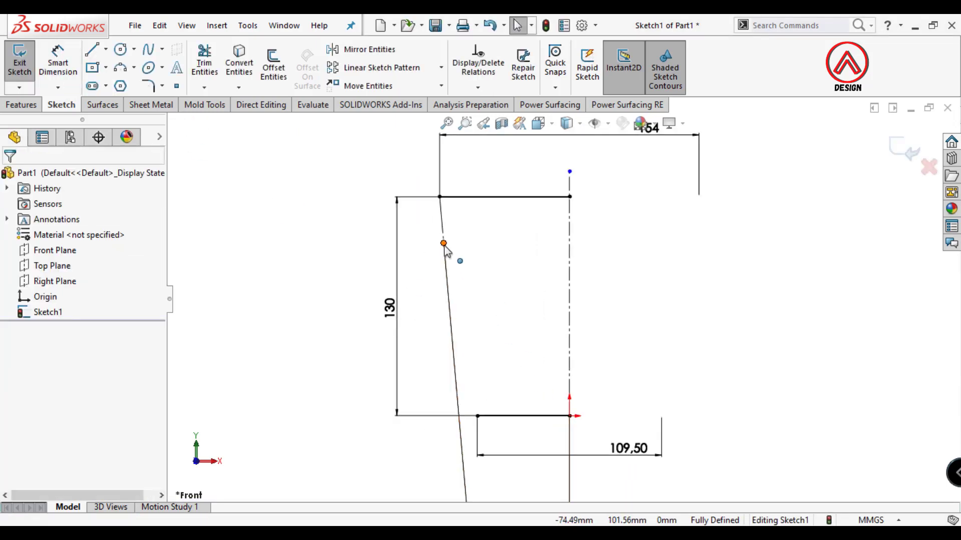
drag(444, 243, 451, 326)
key(Escape)
Draw a three-point arc joining the outer ends of the upper and lower lines as the profile's side.
click(120, 67)
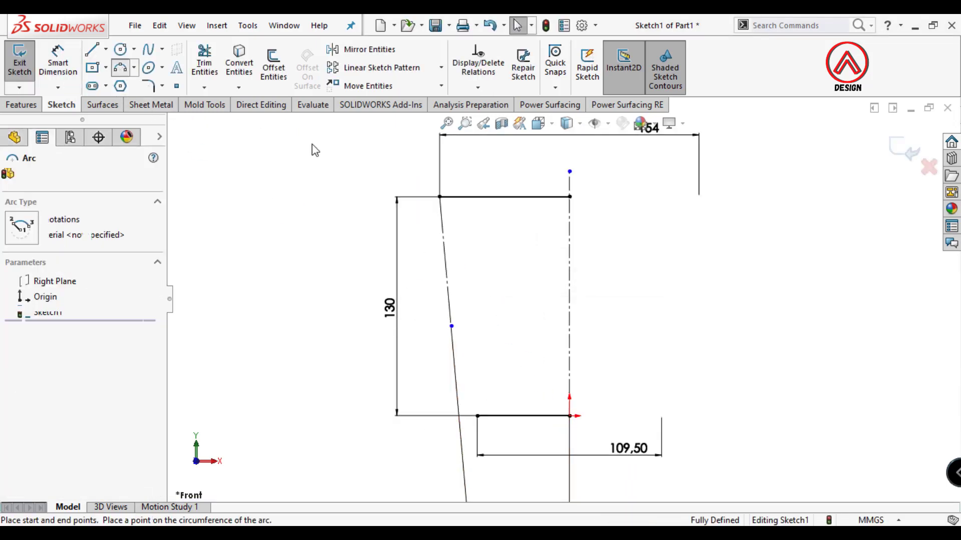
click(440, 197)
click(477, 415)
scroll(460, 370, down, 1)
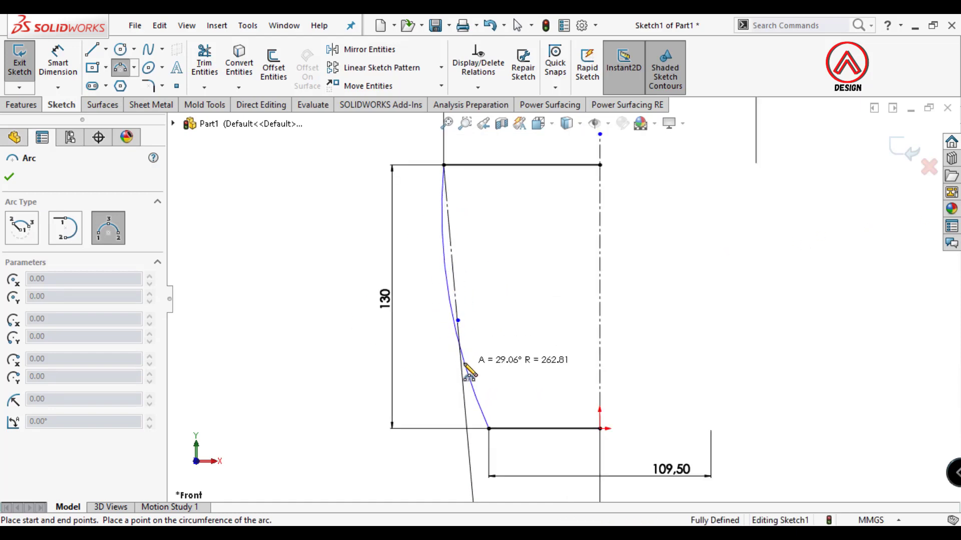
click(465, 368)
key(Escape)
Make the side arc tangent to the slanted construction line.
click(448, 268)
ctrl+click(455, 257)
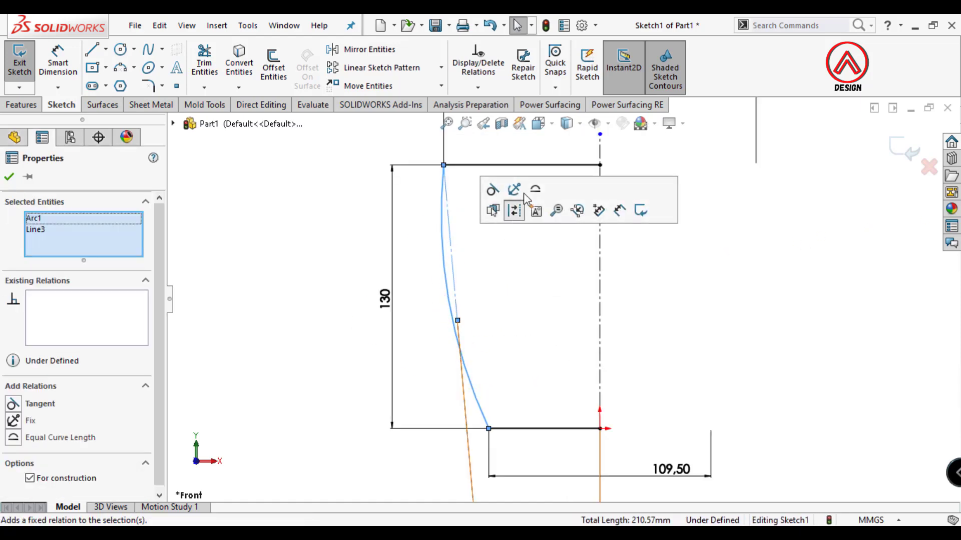
click(505, 209)
key(Escape)
scroll(532, 300, up, 4)
scroll(640, 300, down, 2)
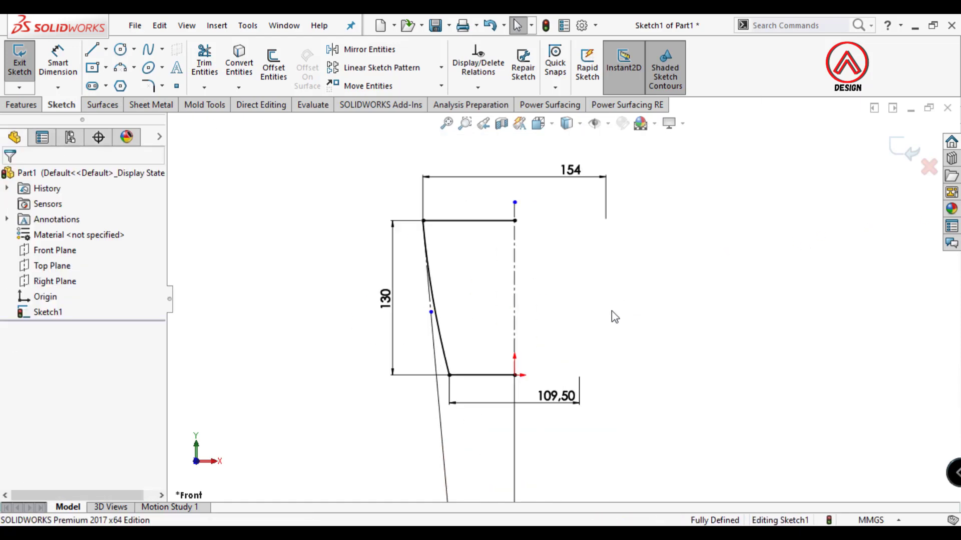
Close the profile with a vertical line from the upper line's inner end down to the origin.
click(91, 49)
click(515, 221)
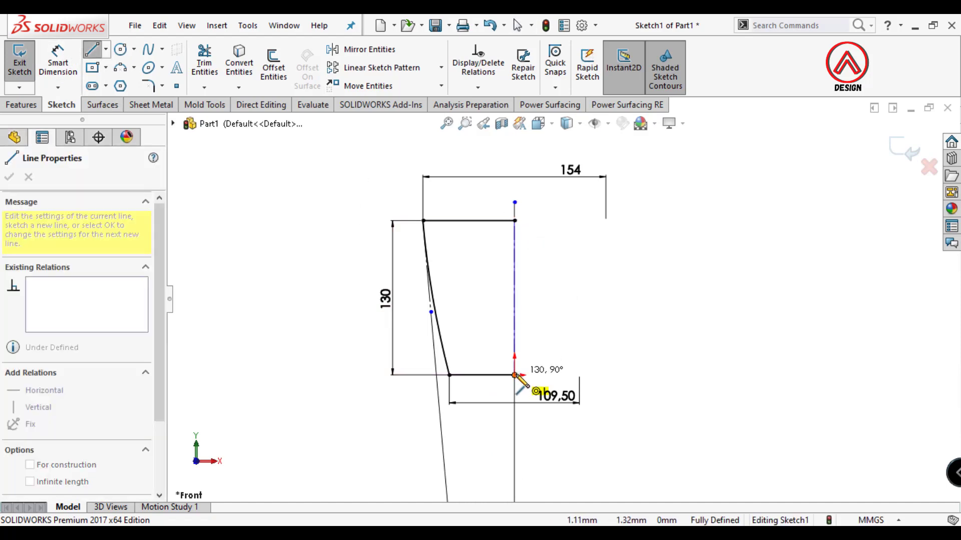
click(514, 375)
Revolve the closed profile 360° about its vertical inner line to form the solid body.
click(21, 105)
key(Escape)
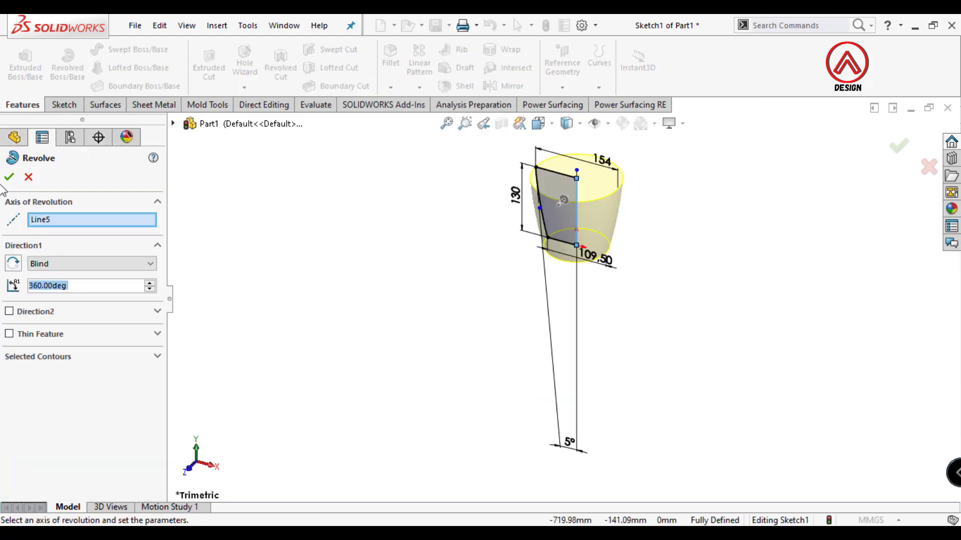
key(Return)
Start a new sketch on the Front Plane, with the body seen from the front.
click(538, 123)
click(558, 183)
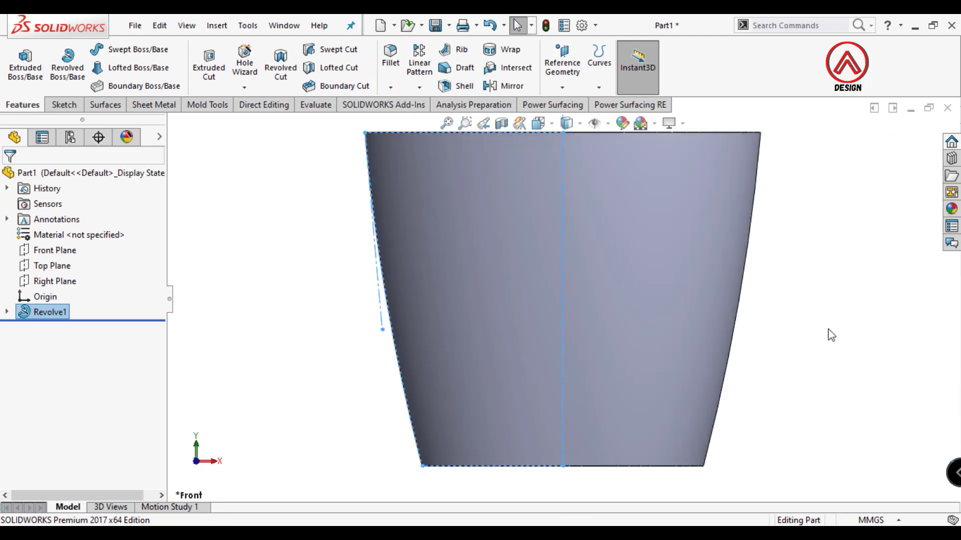
click(51, 251)
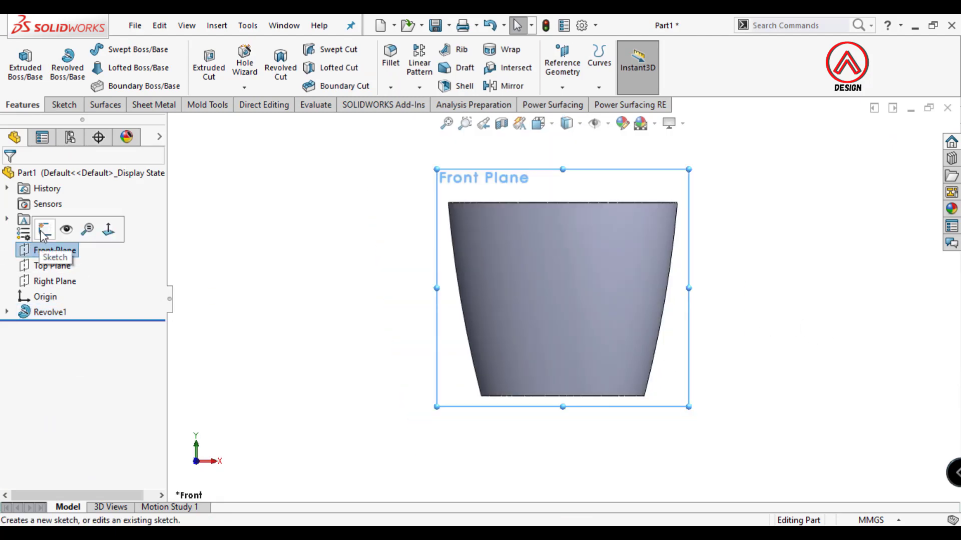
click(42, 231)
scroll(569, 279, down, 1)
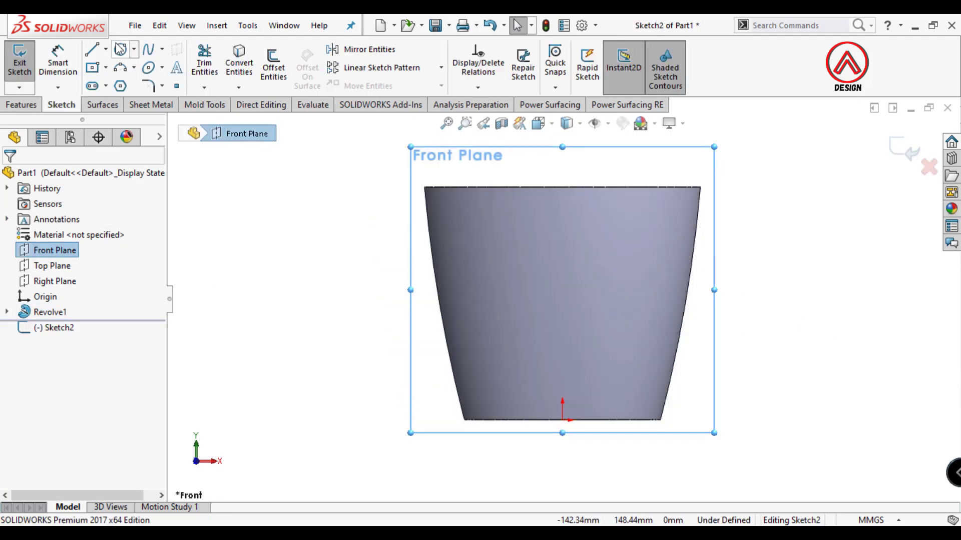
Draw a vertical centerline from the origin up past the body's top edge.
click(106, 48)
click(127, 80)
click(562, 419)
scroll(562, 302, up, 1)
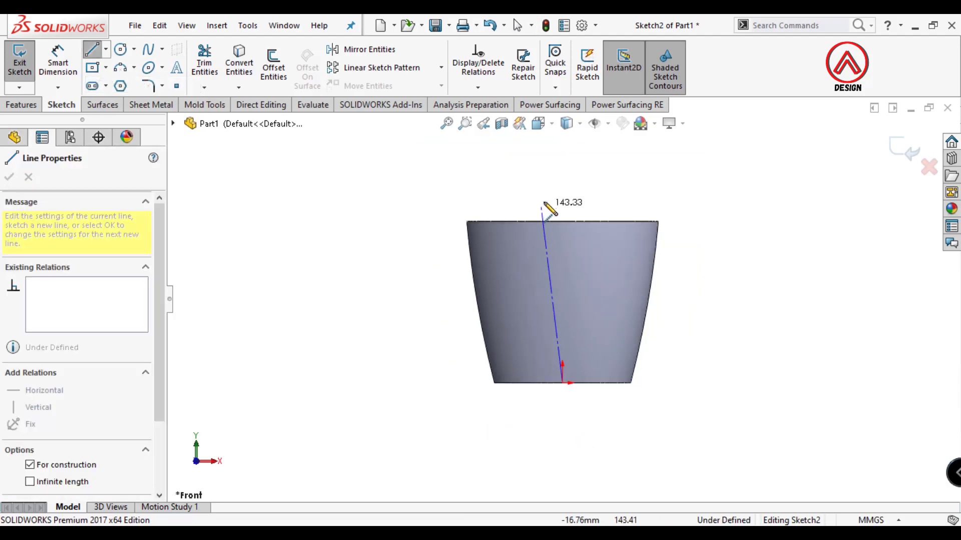
click(563, 182)
key(Escape)
scroll(568, 308, down, 1)
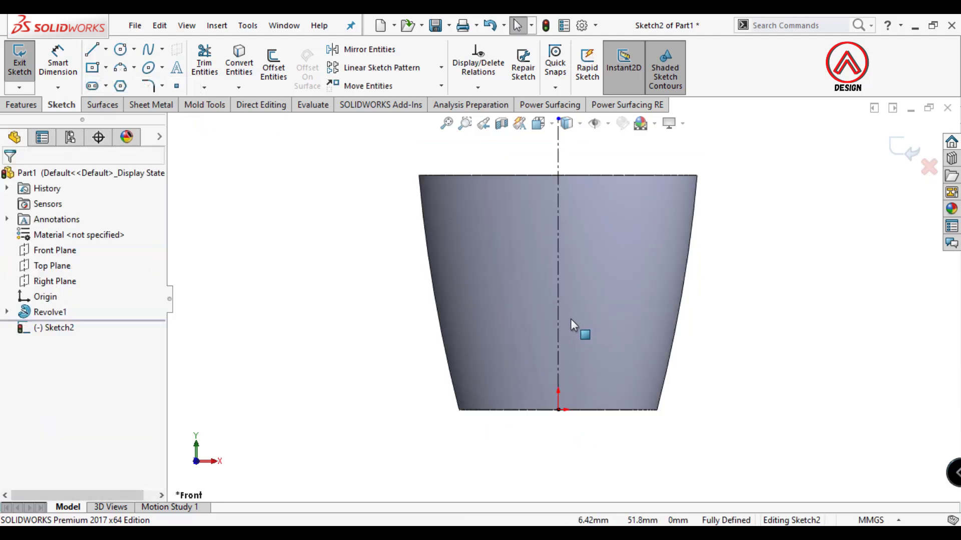
Draw two upward-bulging three-point arcs across the lower body between its side edges, spanning about 120 mm and 127 mm.
click(119, 68)
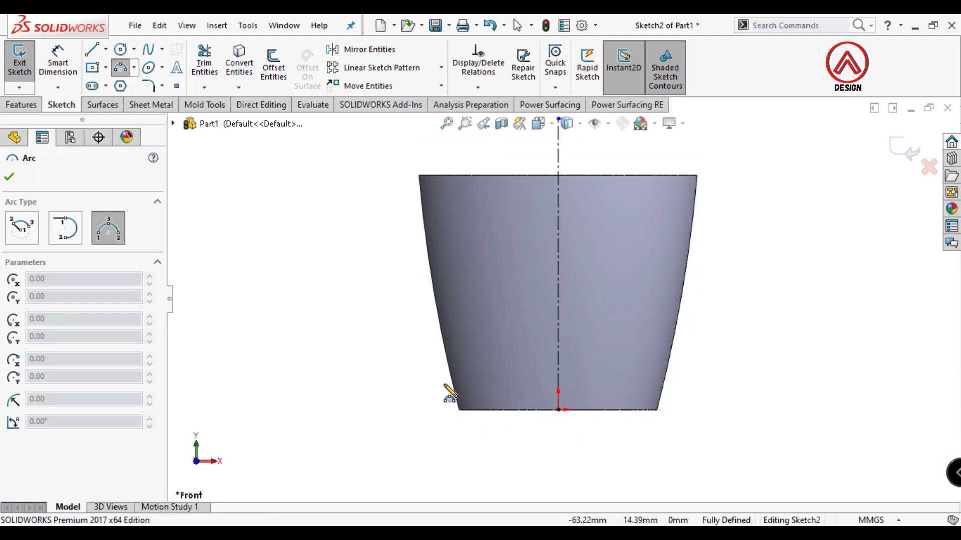
click(452, 379)
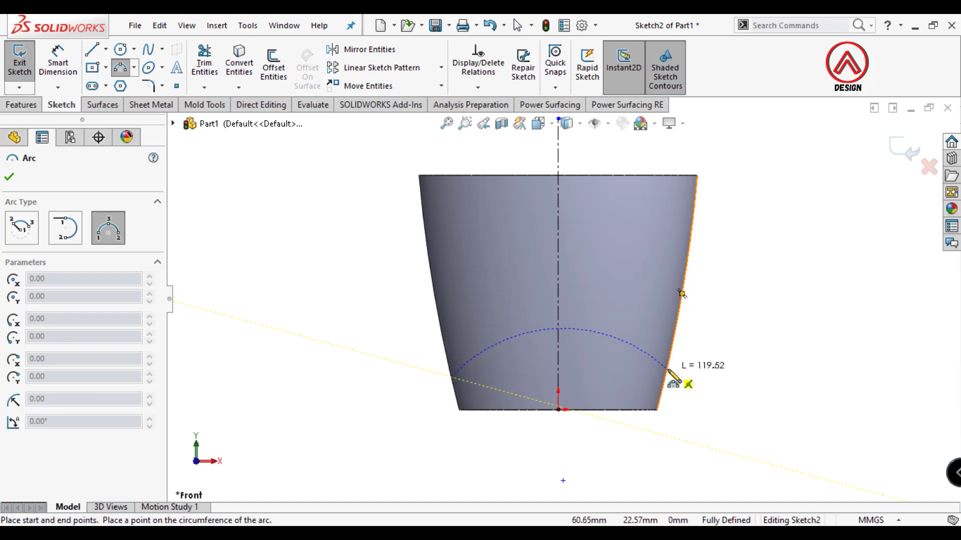
click(666, 369)
click(557, 352)
click(442, 339)
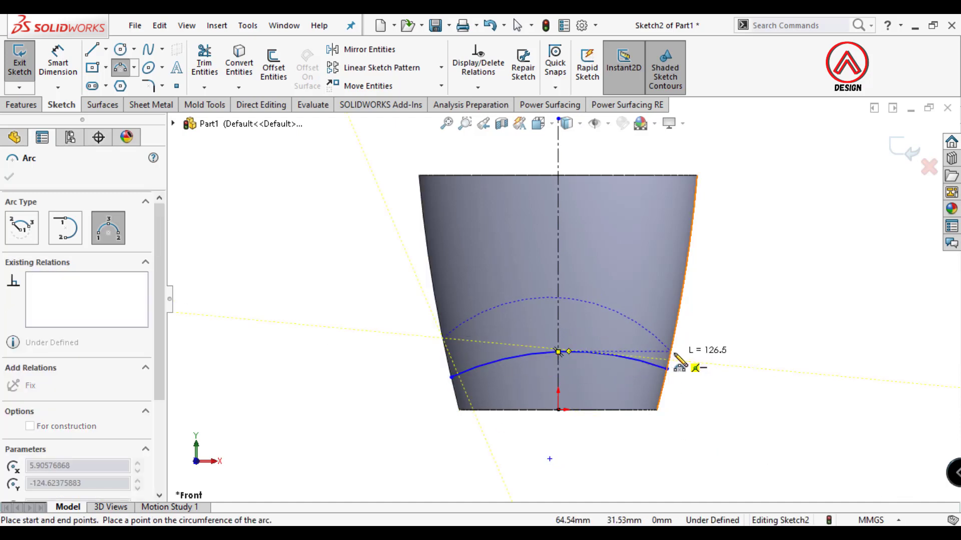
click(670, 351)
click(641, 336)
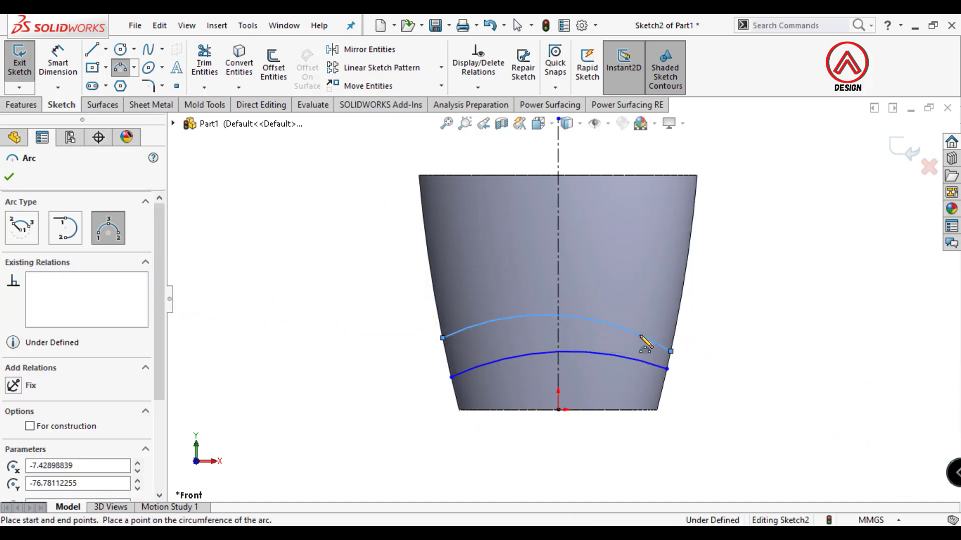
Draw two more upward-bulging three-point arcs across the upper body between its side edges.
click(434, 294)
click(687, 253)
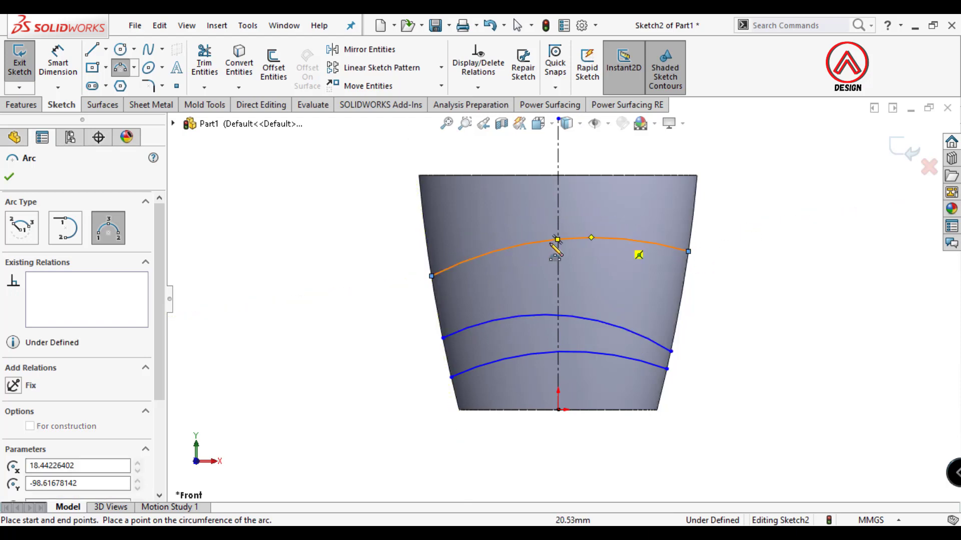
click(426, 236)
click(691, 225)
click(629, 215)
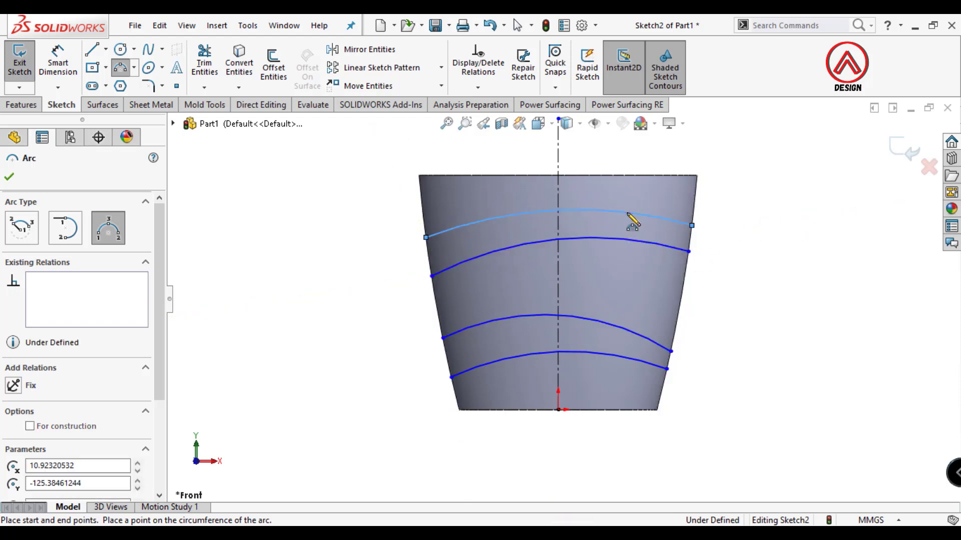
click(59, 62)
click(452, 379)
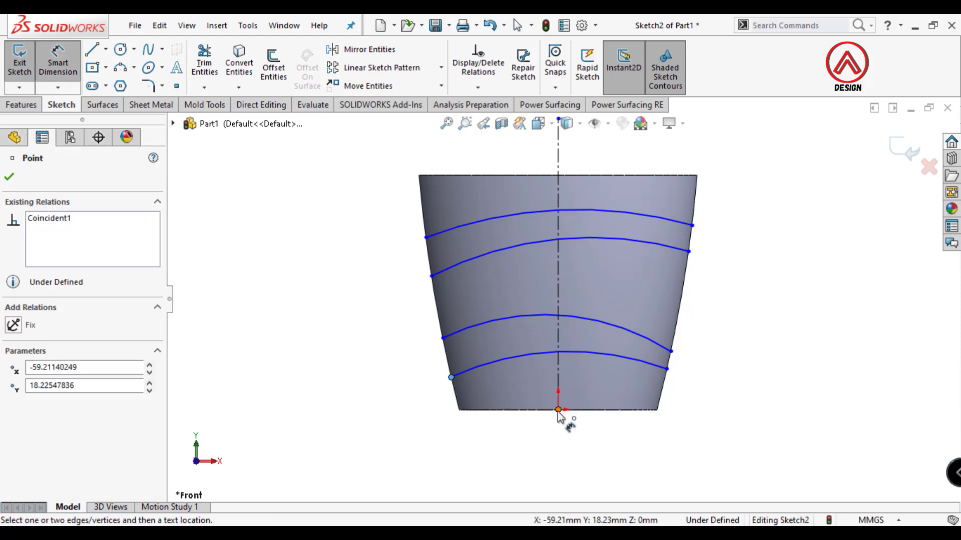
click(557, 410)
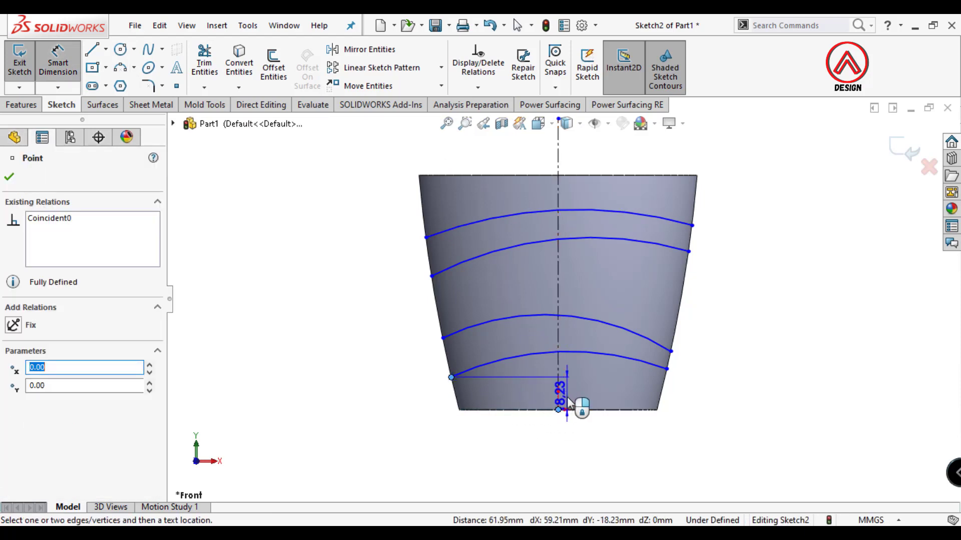
key(Escape)
click(451, 378)
click(442, 338)
click(556, 418)
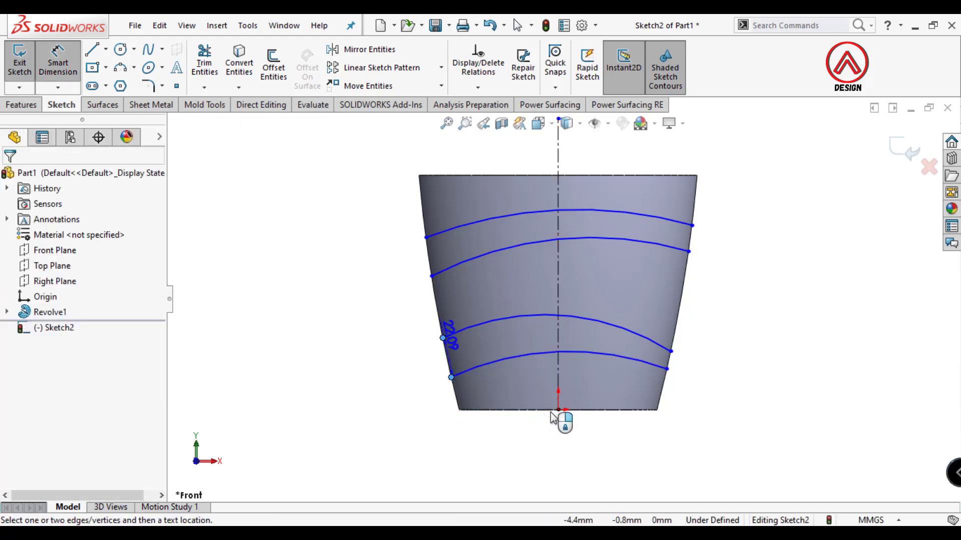
Dimension the left end of the second arc from the bottom at 45 mm above the origin.
click(558, 410)
click(442, 339)
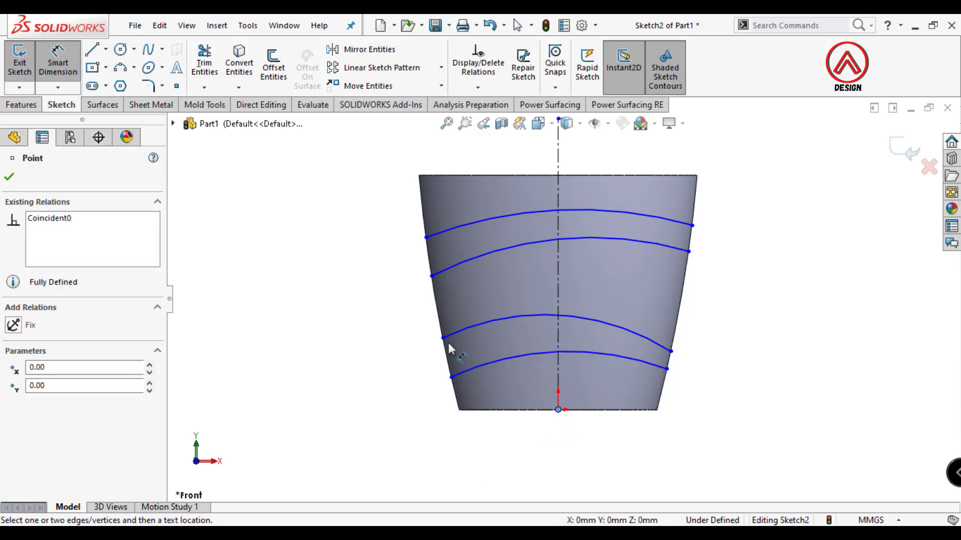
click(378, 366)
text(45)
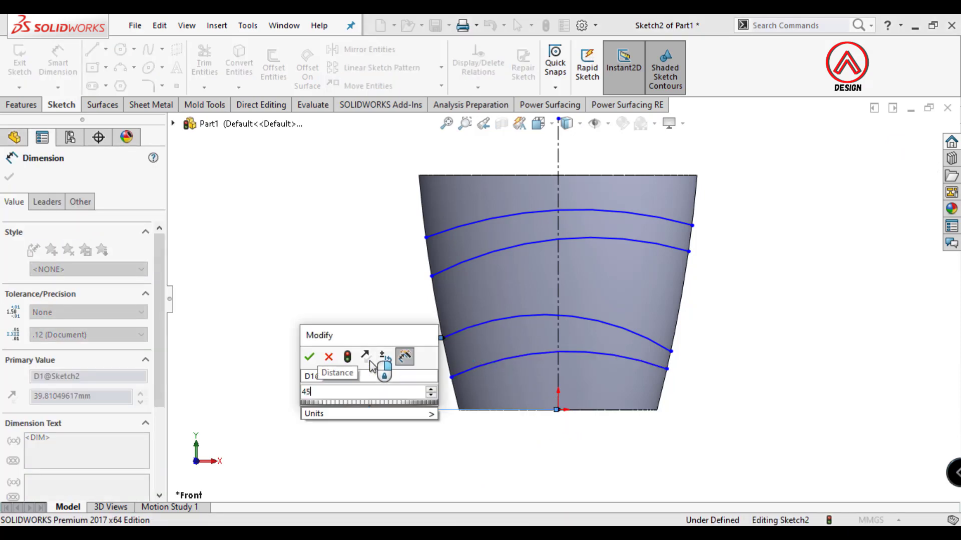
key(Return)
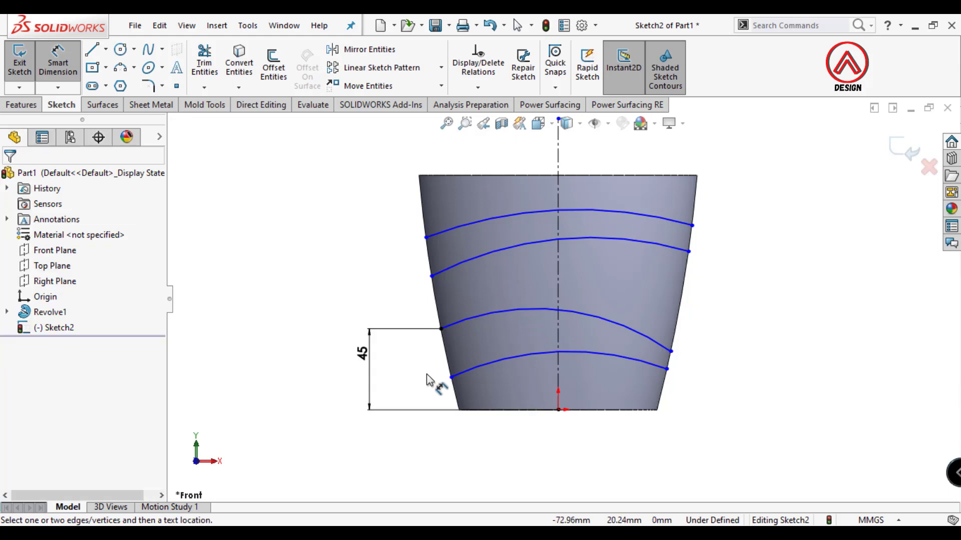
Dimension the vertical distance between the left ends of the two lower arcs as 25 mm.
scroll(426, 374, down, 2)
click(475, 369)
click(461, 298)
click(437, 336)
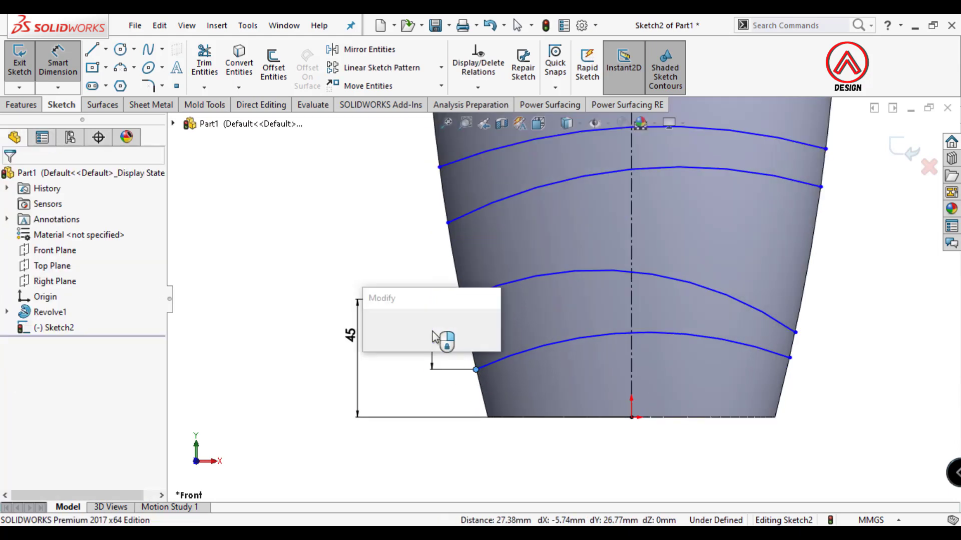
text(25)
key(Return)
Dimension the vertical distance between the left ends of the second and third arcs from the bottom as 25 mm.
scroll(441, 345, up, 2)
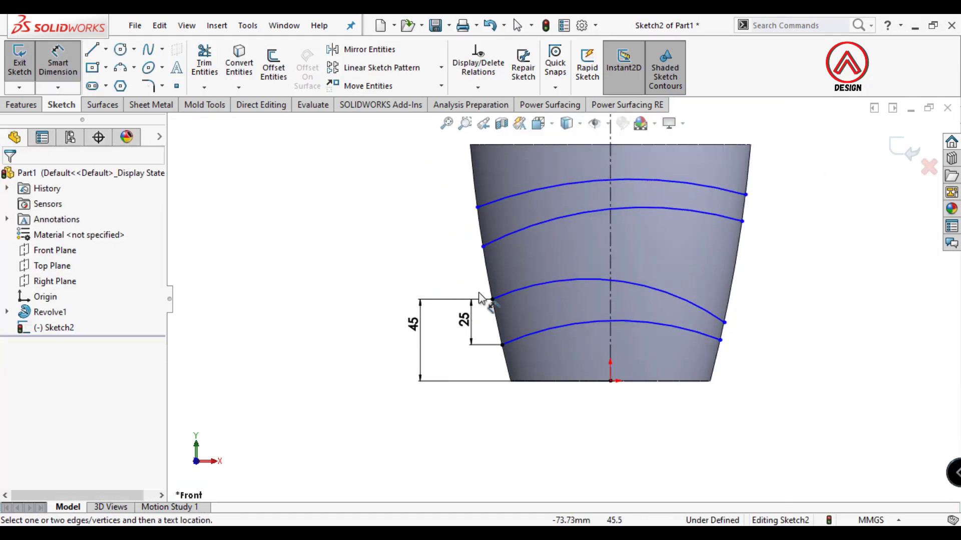
click(492, 300)
click(482, 247)
click(433, 278)
text(25)
key(Return)
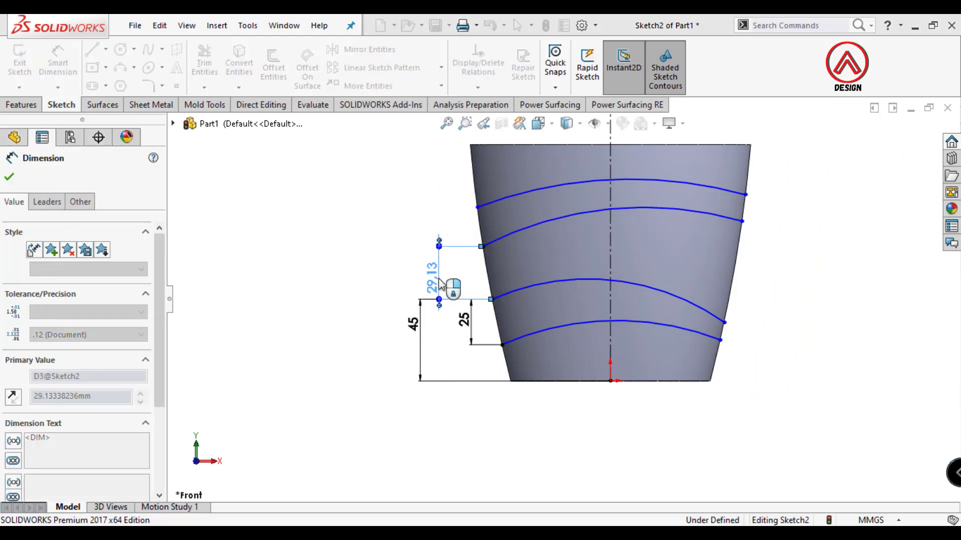
Dimension the vertical distance between the left ends of the two upper arcs as 25 mm.
click(482, 254)
click(475, 207)
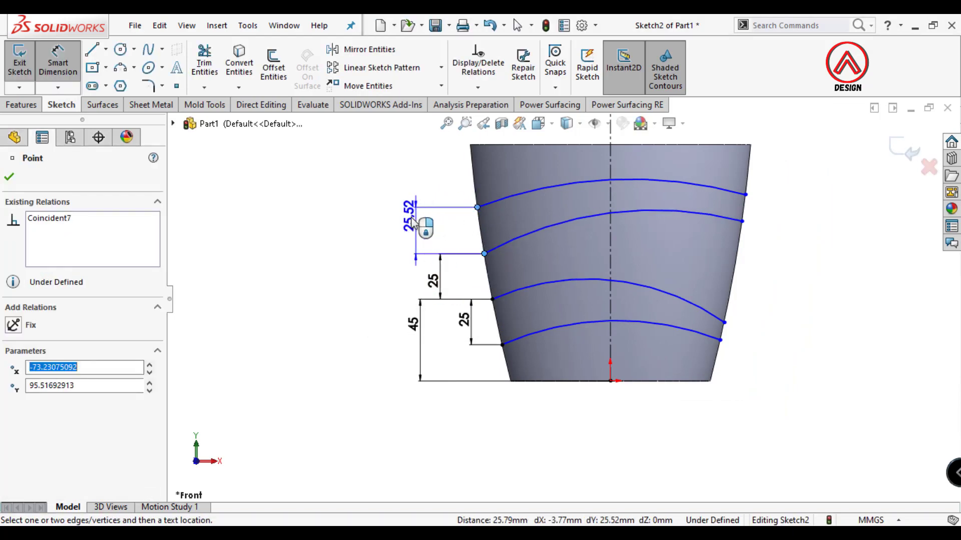
click(410, 222)
key(Return)
key(Escape)
Dimension the right end of the second arc from the bottom at 35 mm above the origin.
scroll(661, 266, up, 3)
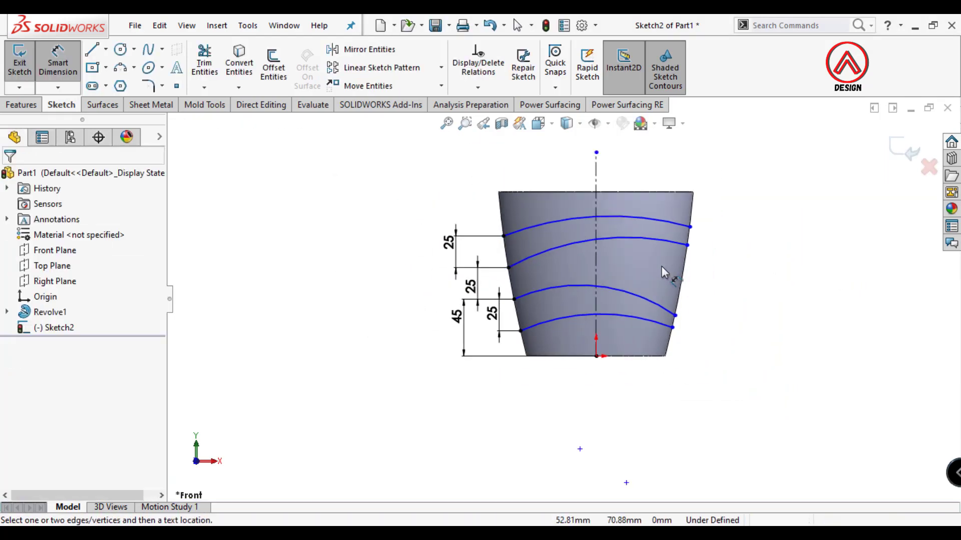
scroll(643, 278, down, 2)
click(540, 409)
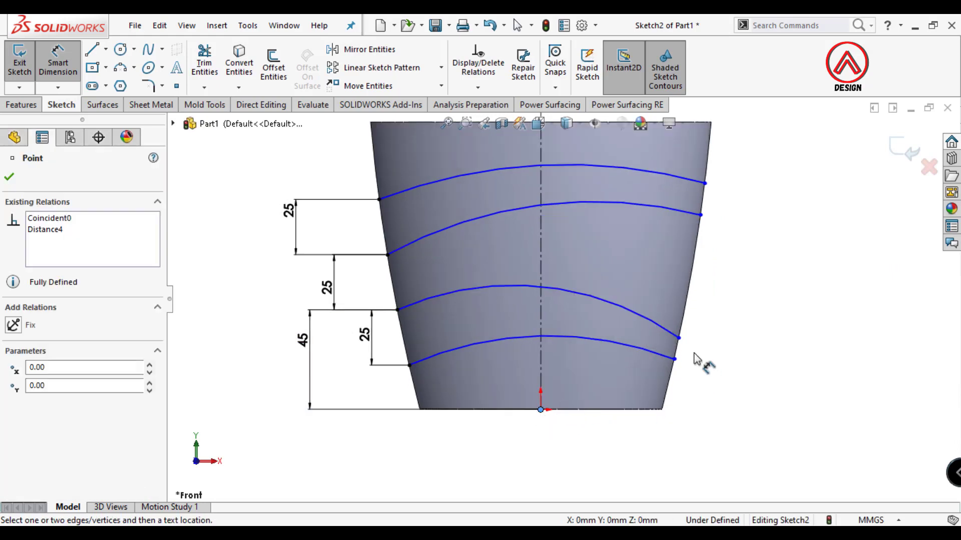
click(674, 359)
click(747, 370)
text(35)
key(Return)
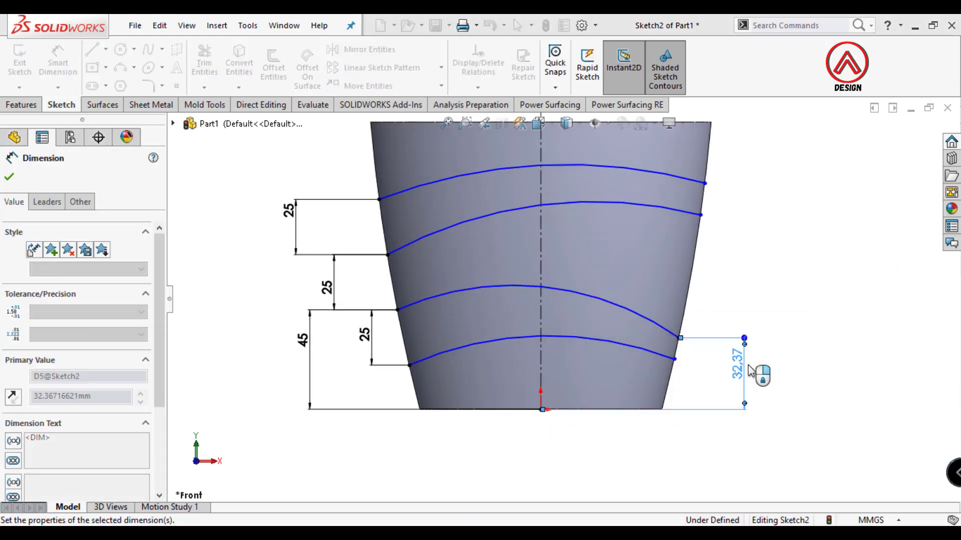
key(Escape)
Dimension the vertical distance between the right ends of the two lower arcs as 15 mm.
click(674, 359)
click(680, 332)
click(706, 351)
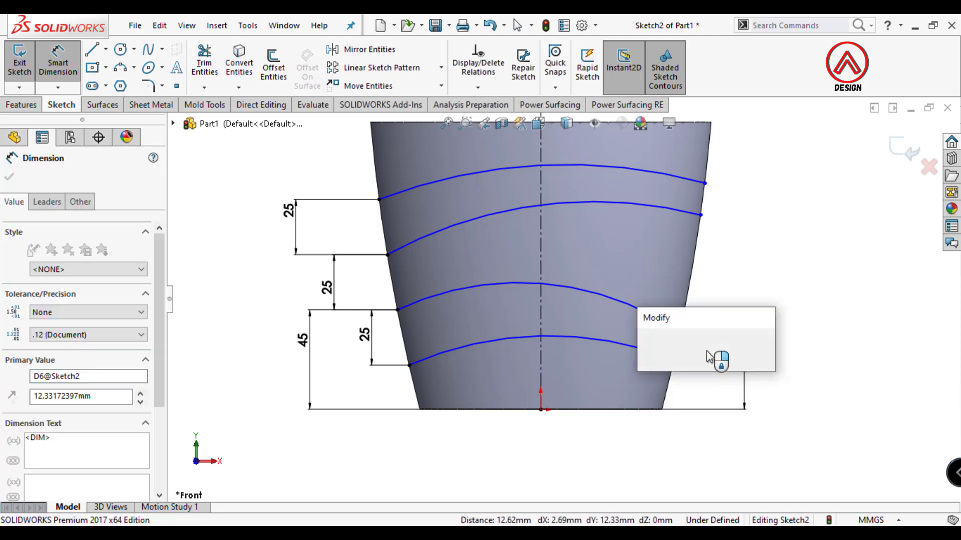
text(15)
key(Return)
key(Escape)
Dimension the vertical distance between the right ends of the second and third arcs from the bottom as 60 mm.
click(680, 332)
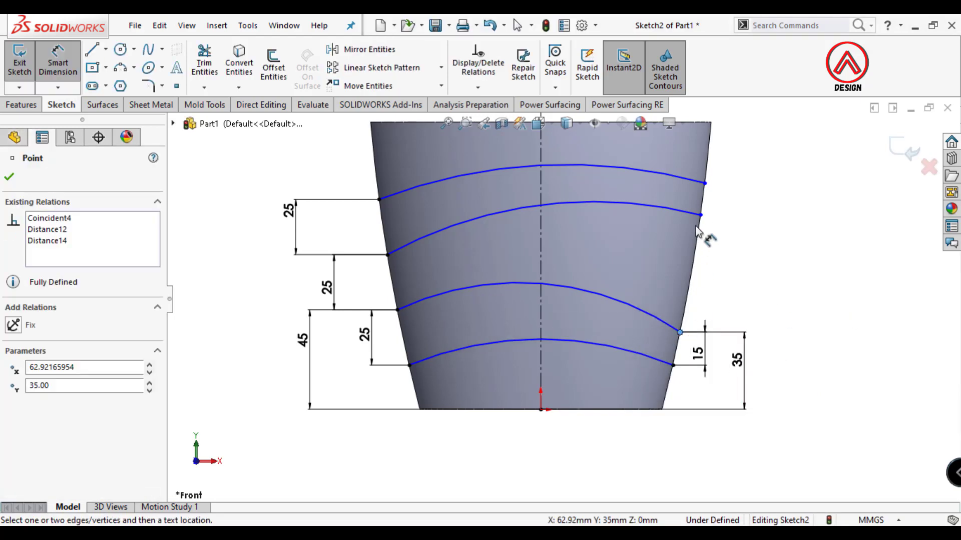
click(700, 215)
click(756, 250)
text(60)
key(Return)
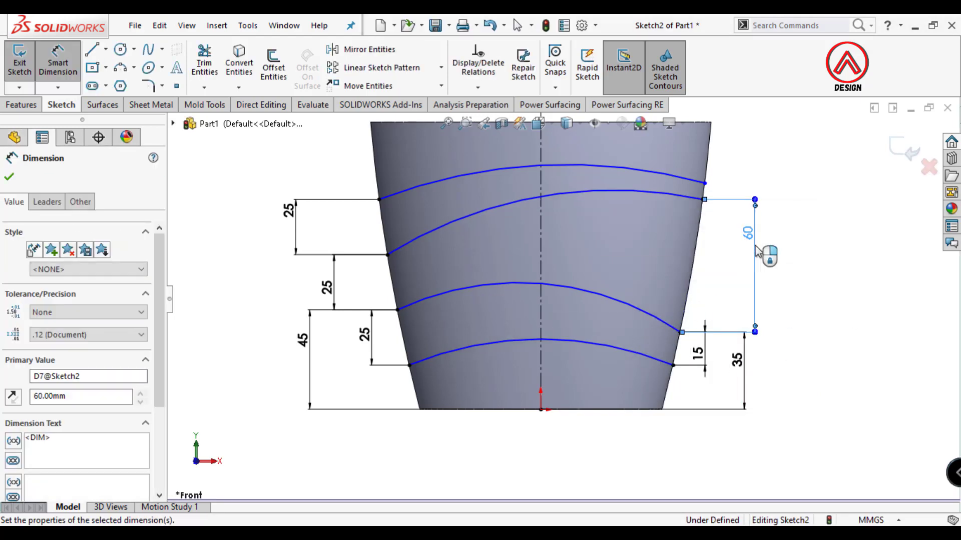
key(Escape)
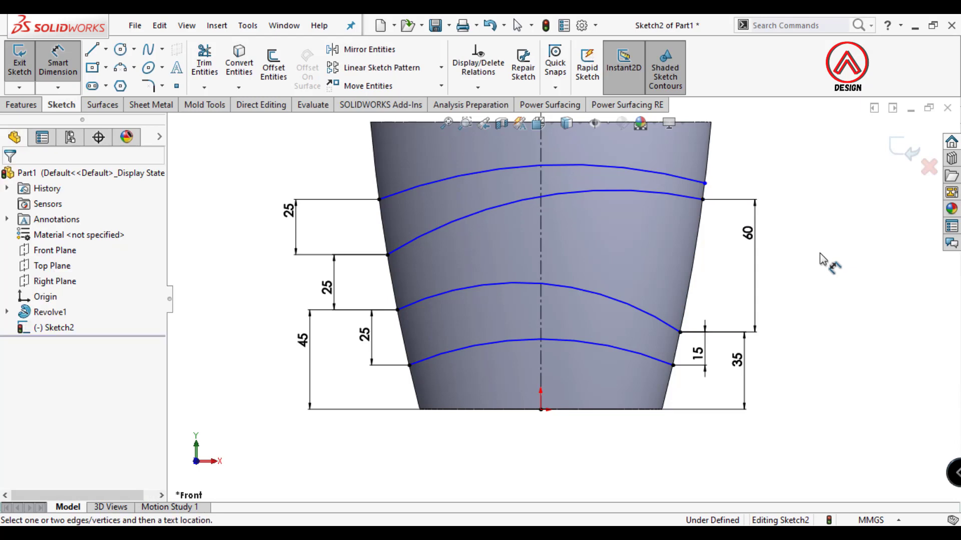
Dimension the vertical distance between the right ends of the two upper arcs as 15 mm.
click(703, 199)
click(704, 184)
click(791, 191)
text(15)
key(Return)
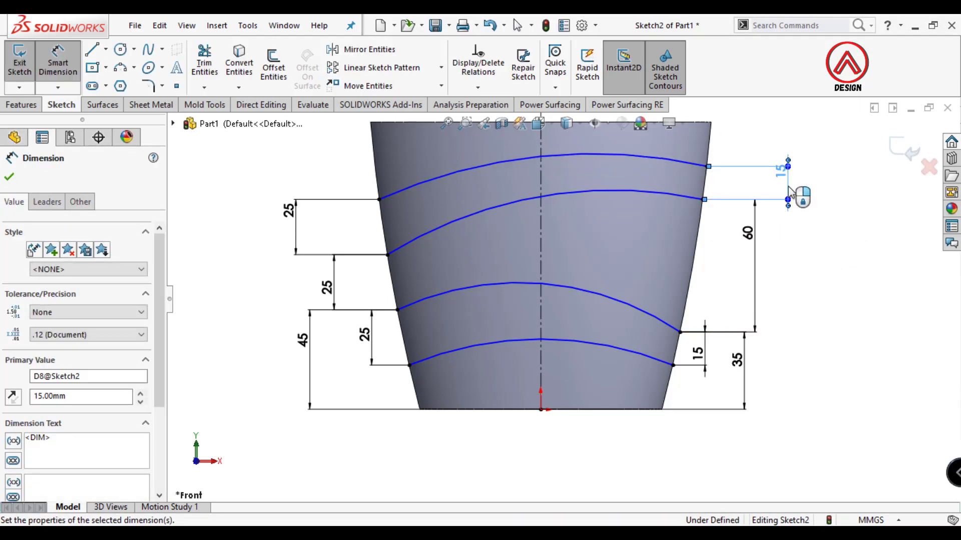
key(Escape)
Dimension the radius of the lowest arc as 230 mm.
click(563, 342)
click(576, 368)
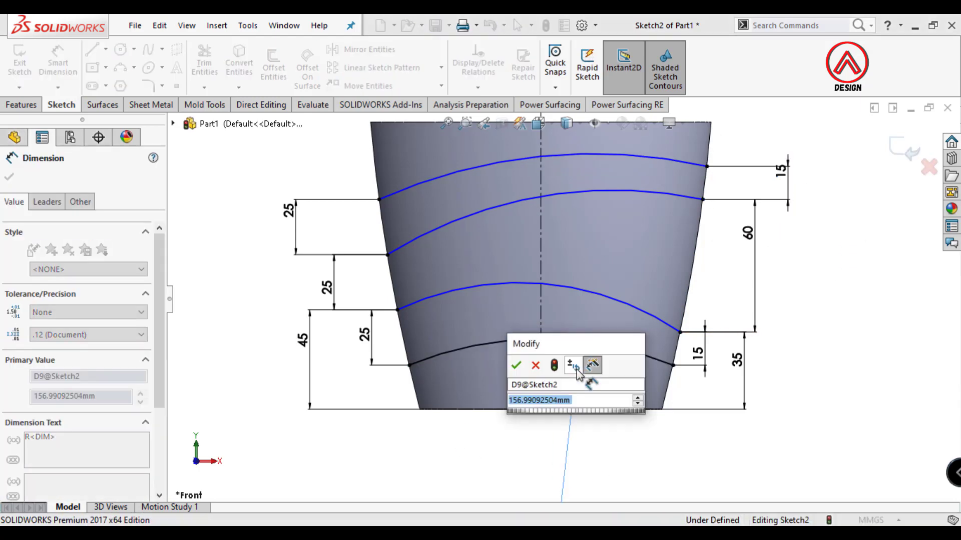
text(230)
key(Return)
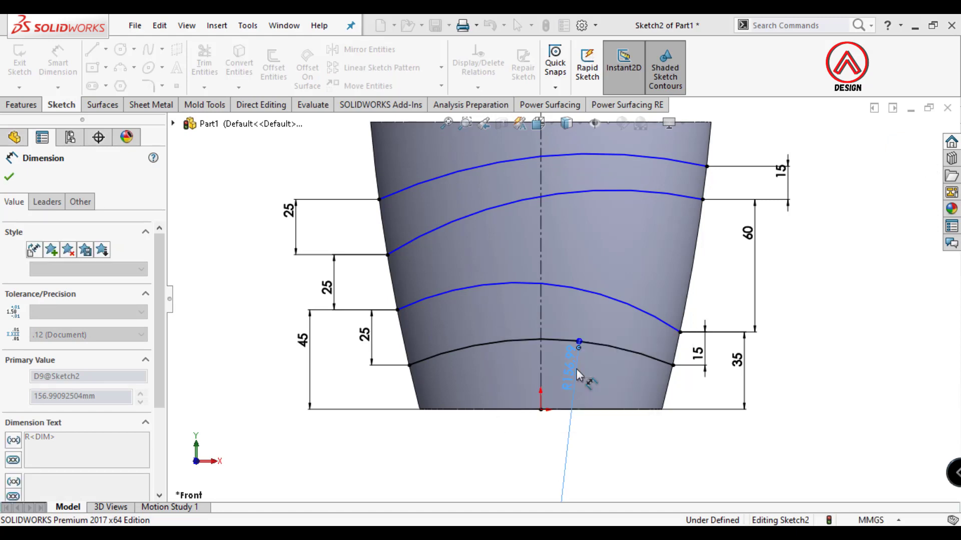
key(Escape)
Dimension the radius of the second arc from the bottom as 200 mm.
click(606, 305)
click(606, 269)
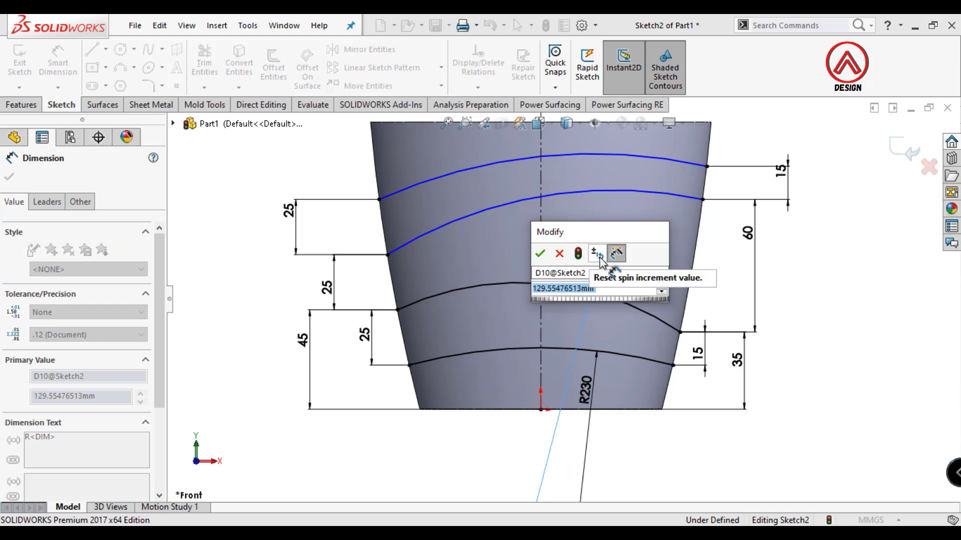
text(200)
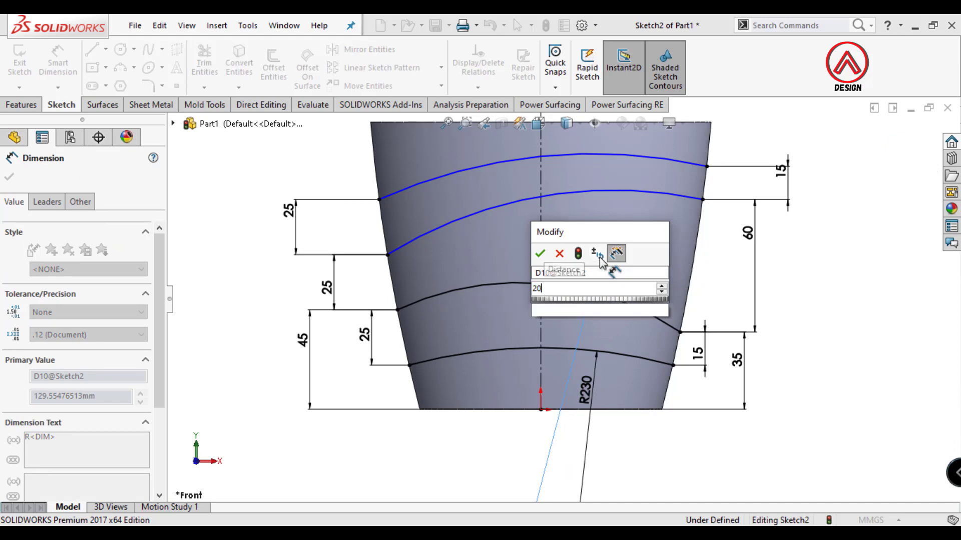
key(Return)
Dimension the radius of the third arc from the bottom as 380 mm.
click(583, 199)
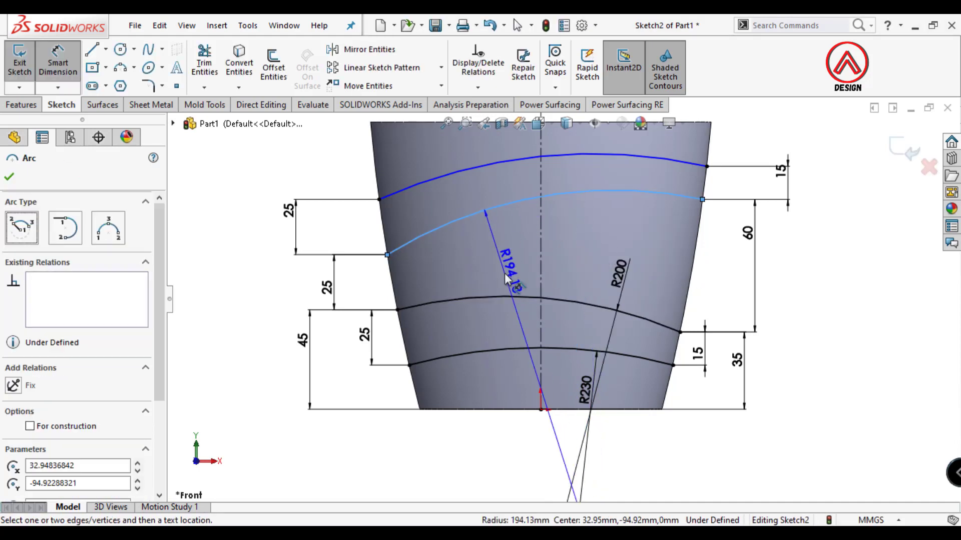
click(506, 276)
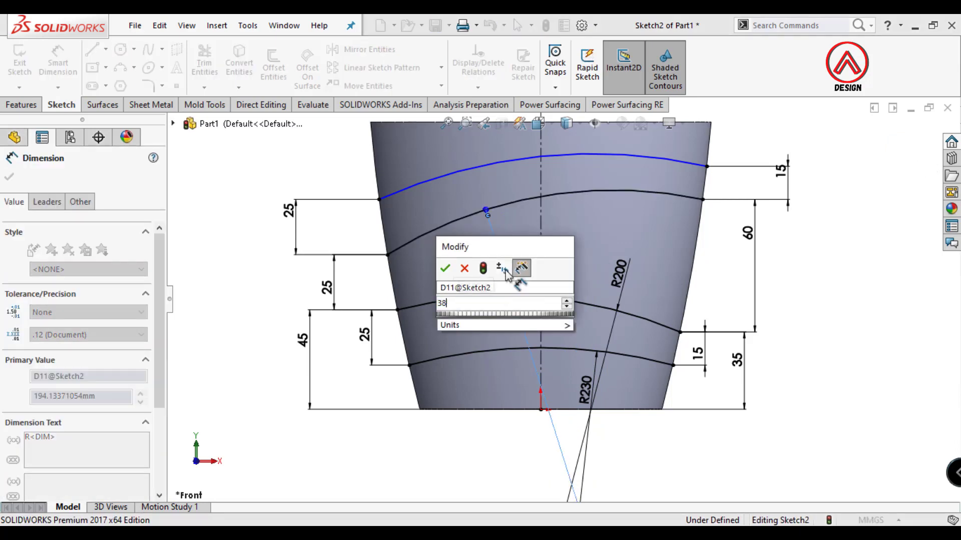
text(380)
key(Return)
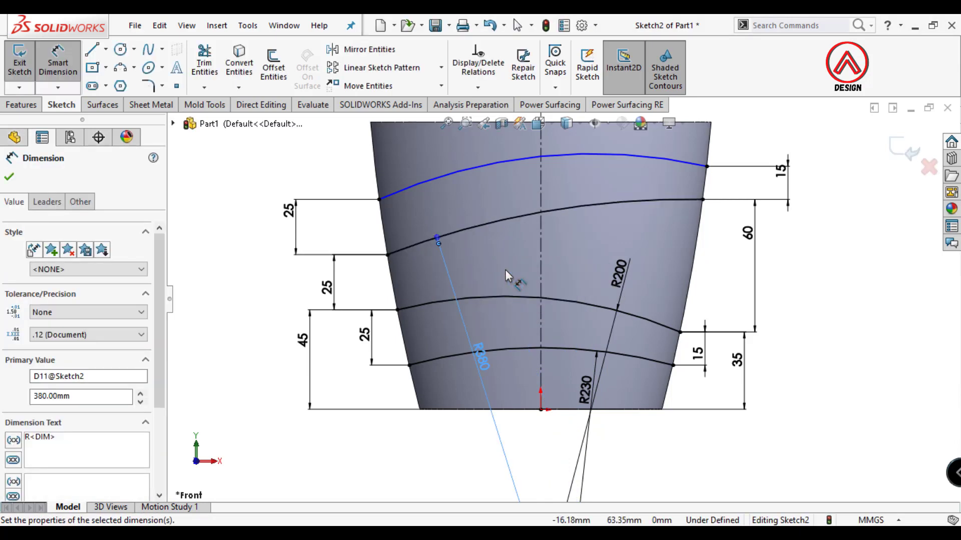
Dimension the radius of the topmost arc as 400 mm.
key(f)
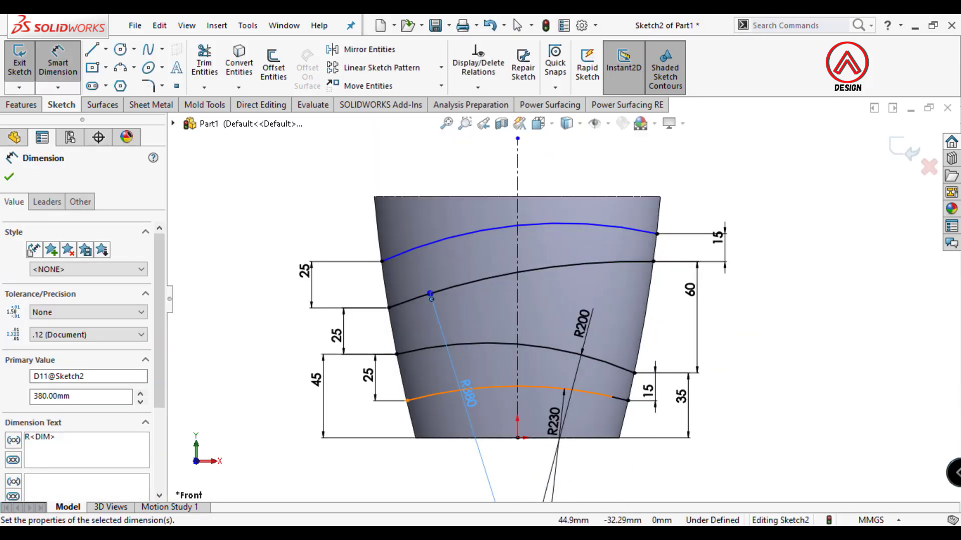
scroll(353, 111, up, 1)
scroll(89, 117, down, 1)
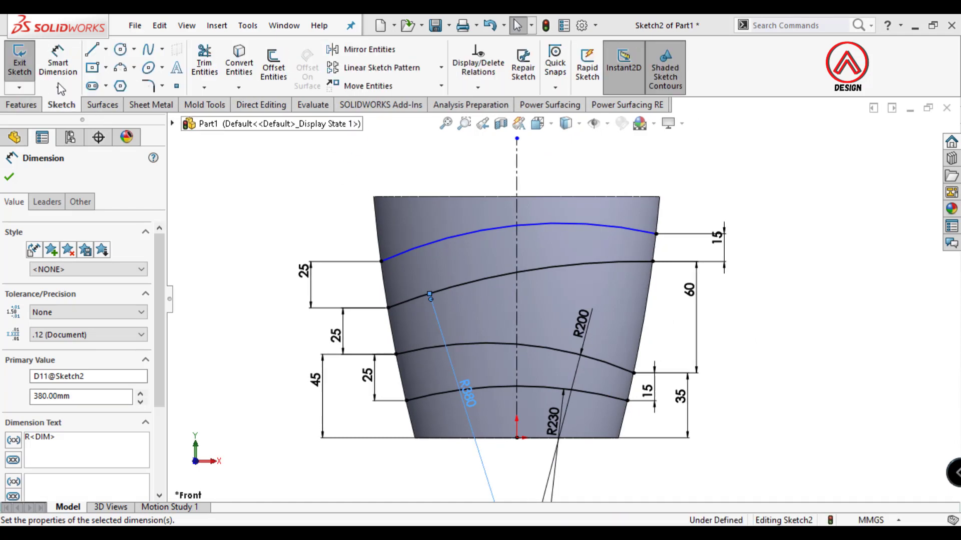
click(58, 62)
click(481, 228)
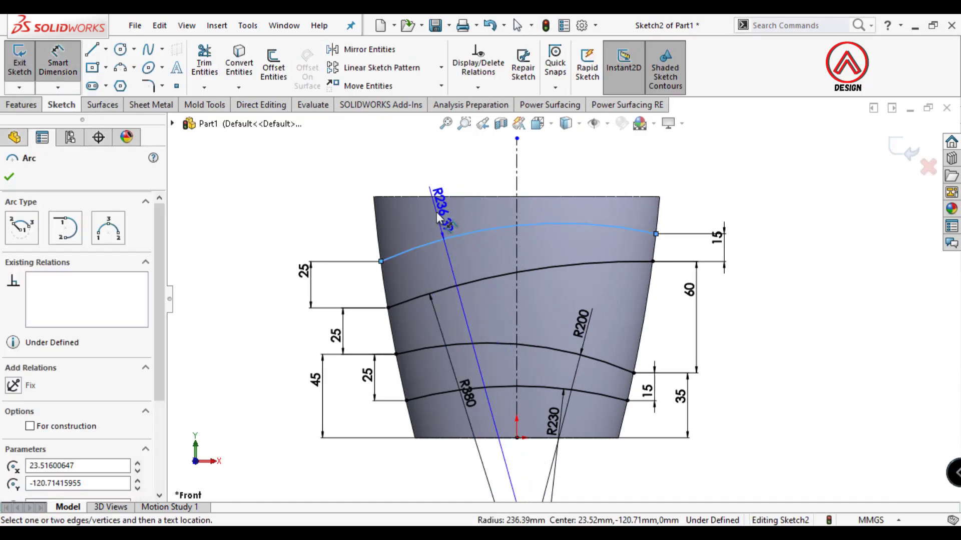
click(442, 200)
text(400)
key(Return)
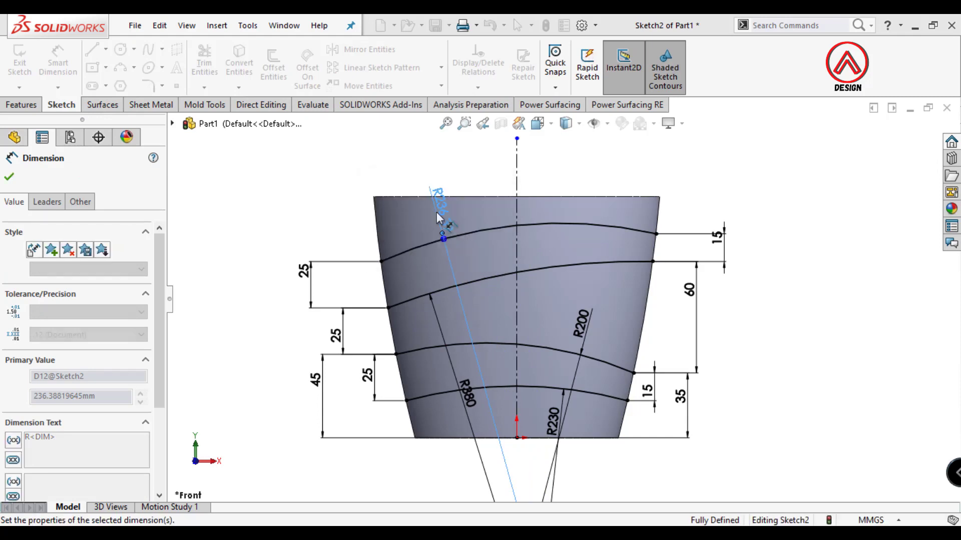
key(Escape)
Split the cup body along the arc sketch, keeping all five pieces as separate bodies, and hide the sketch.
scroll(564, 297, up, 4)
scroll(575, 320, down, 4)
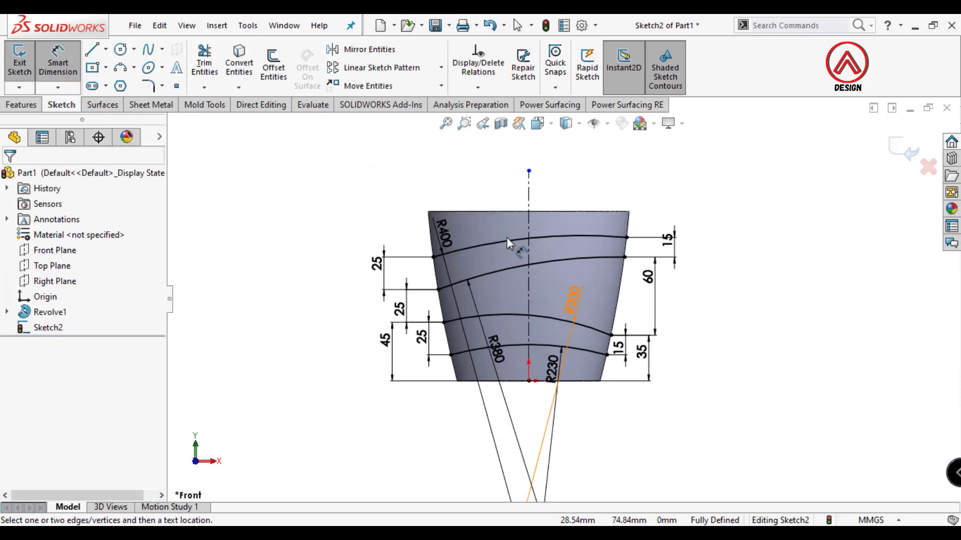
click(217, 25)
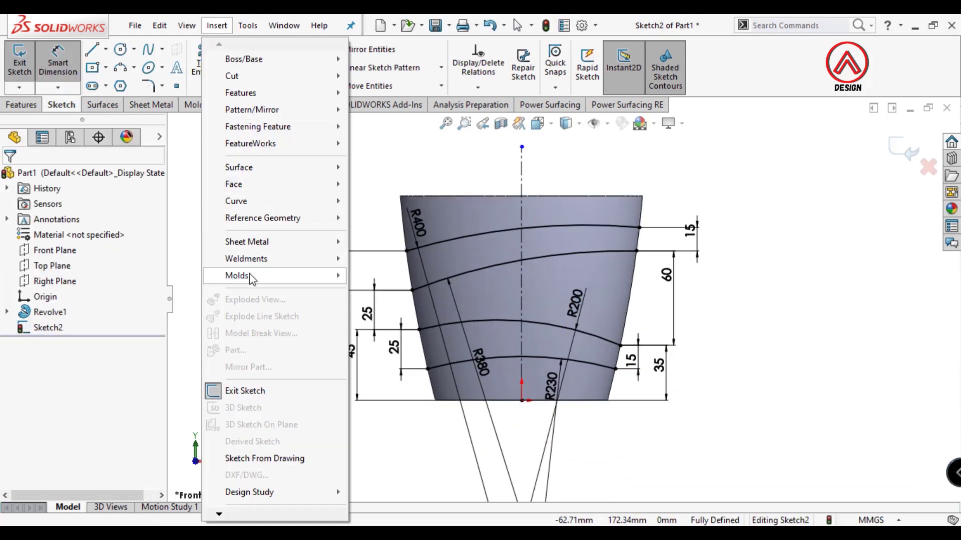
mouse_move(248, 275)
click(375, 435)
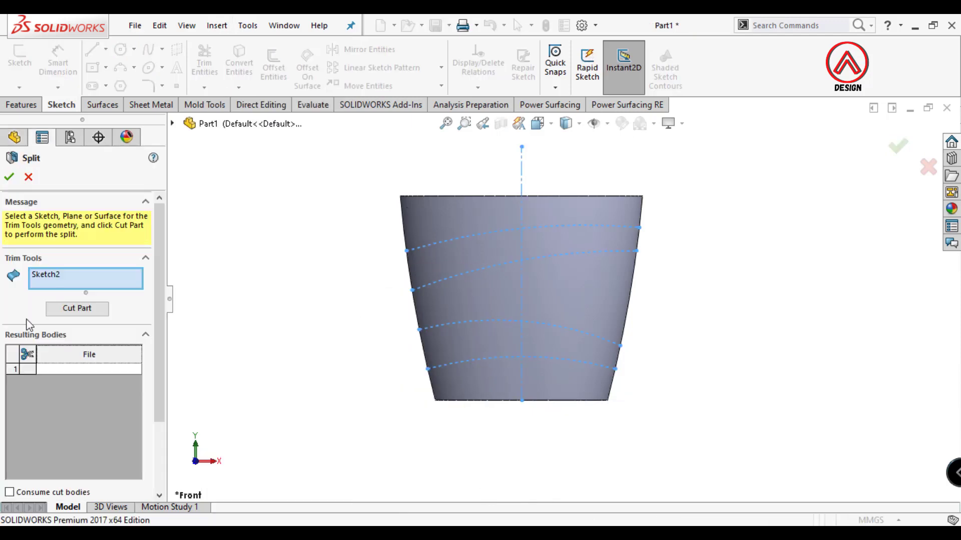
click(77, 309)
scroll(154, 358, down, 3)
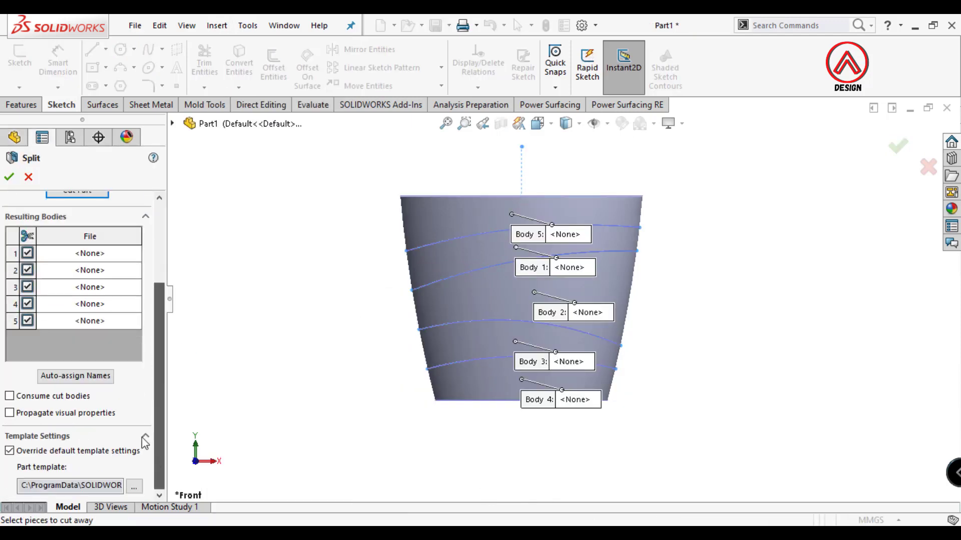
click(10, 178)
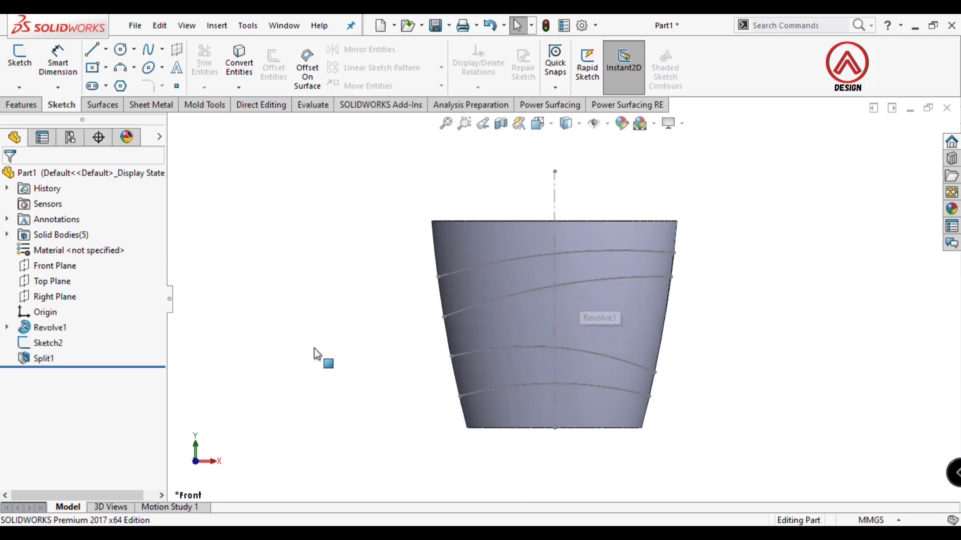
click(48, 343)
click(47, 307)
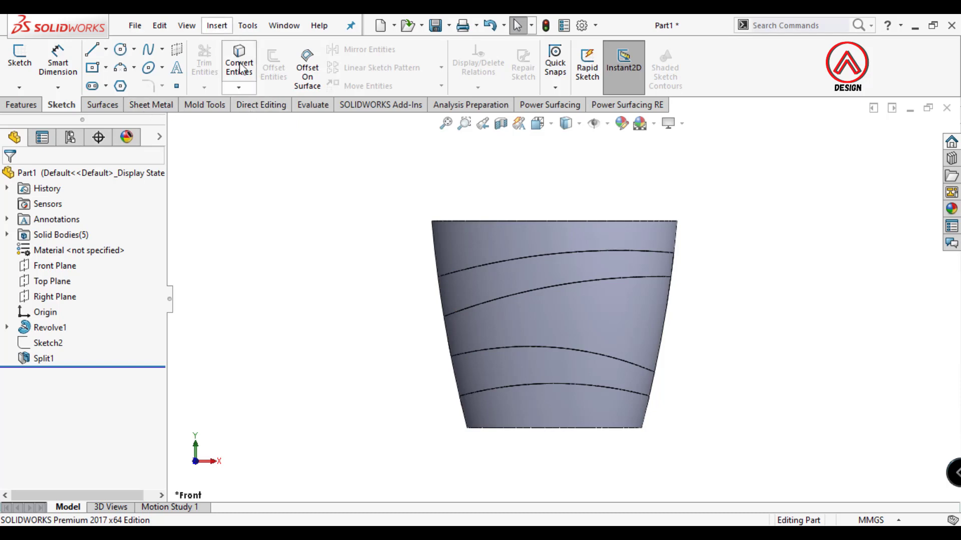
Offset the outer face of the band between the two upper arcs inward by 1.5 mm with Move Face.
click(216, 25)
mouse_move(245, 167)
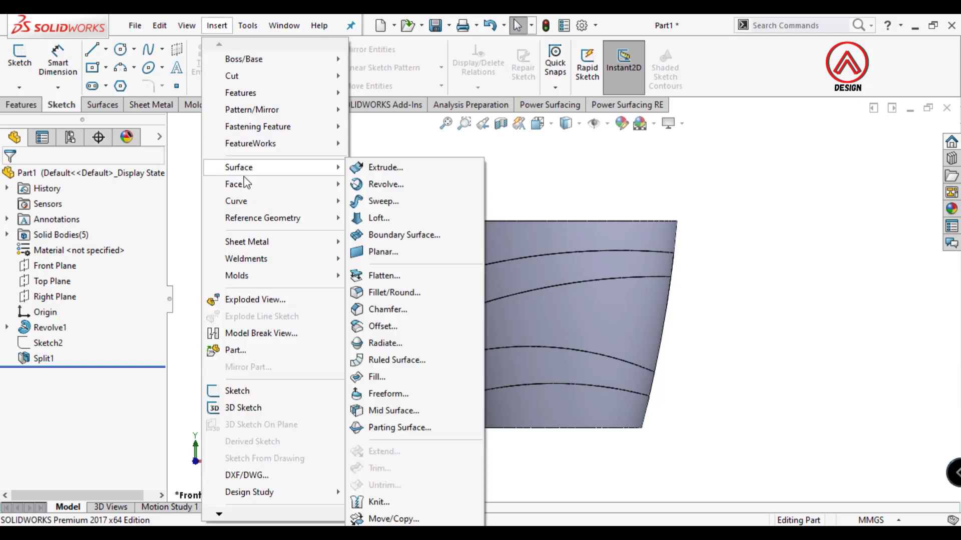
mouse_move(250, 184)
click(382, 217)
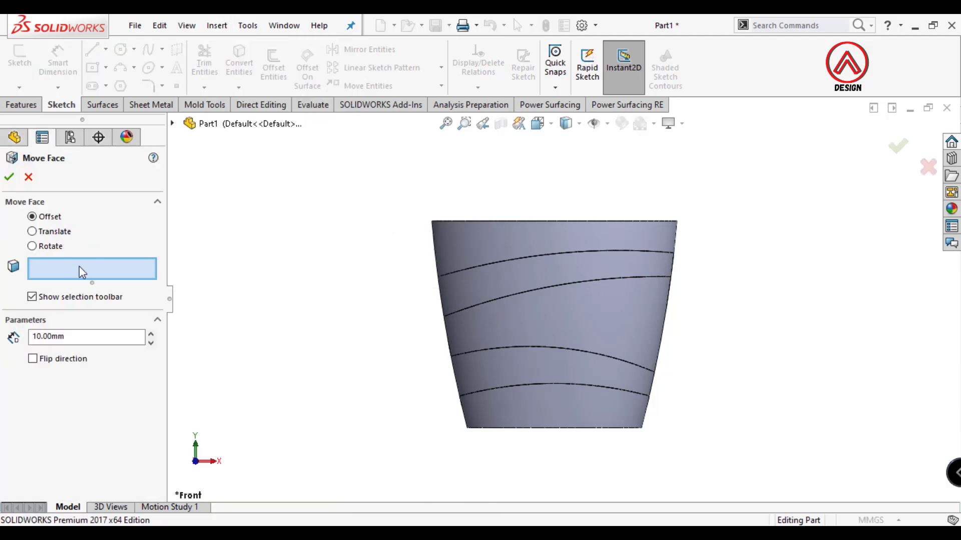
double_click(71, 336)
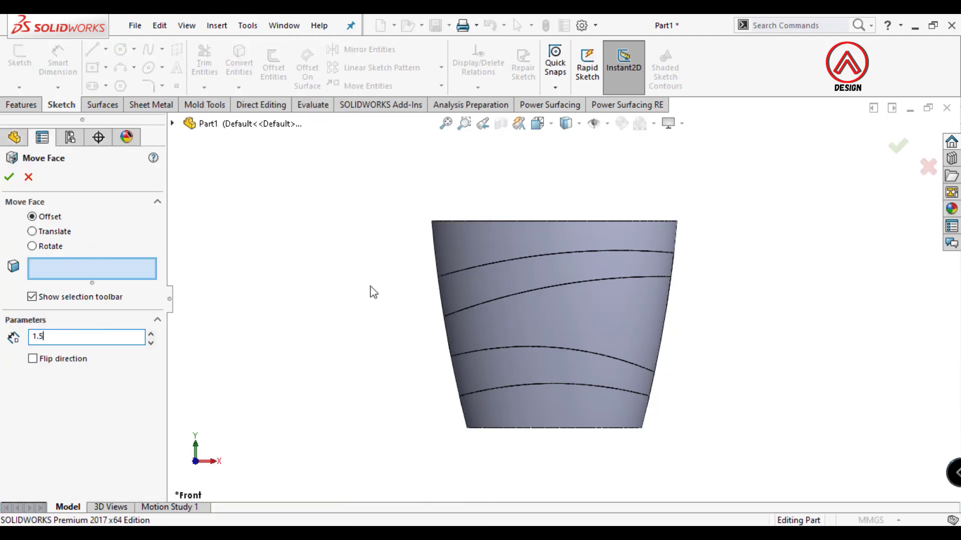
click(455, 296)
scroll(553, 334, down, 2)
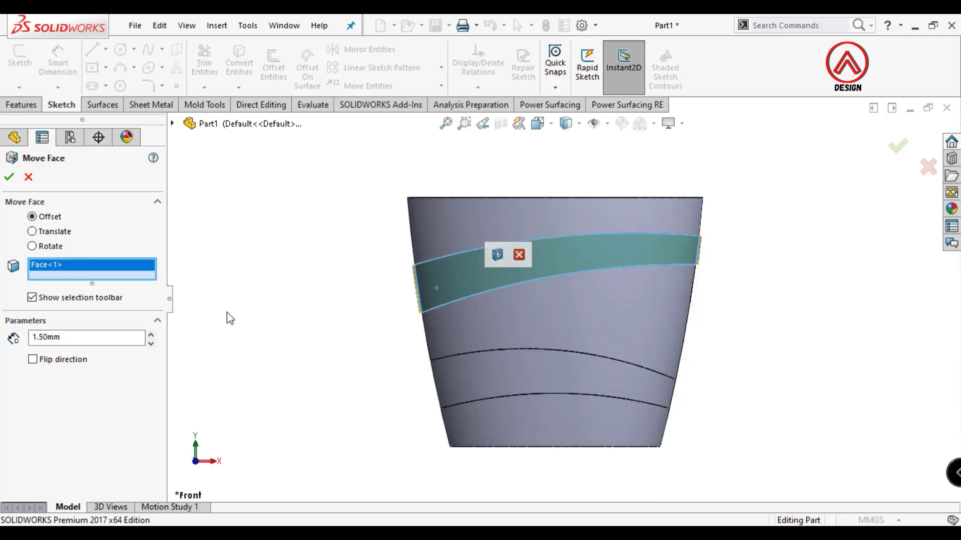
click(33, 360)
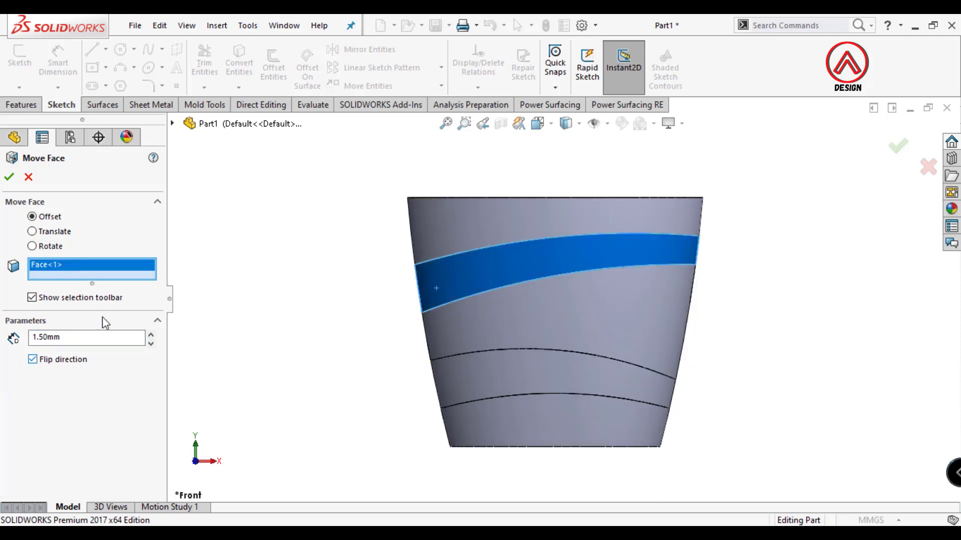
click(9, 178)
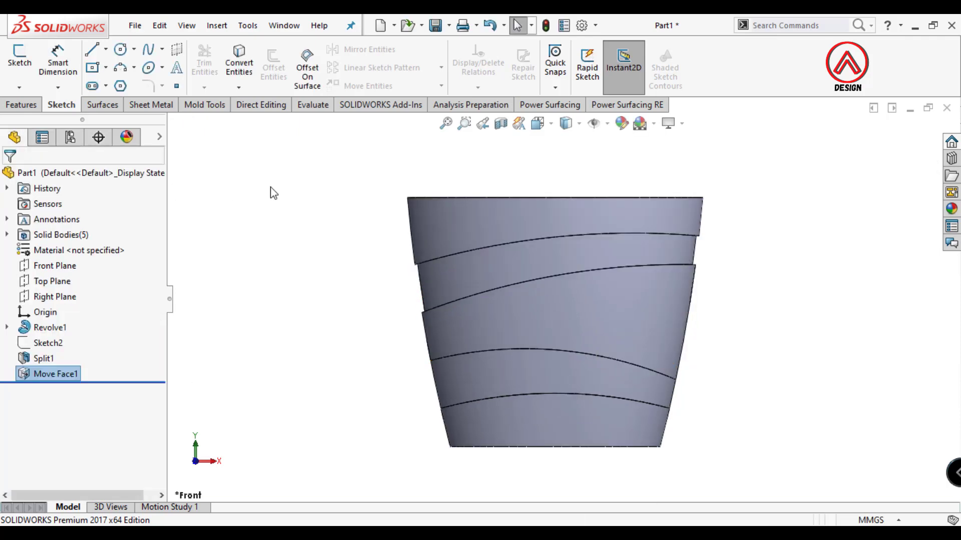
Offset the outer face of the wide middle band inward by 3 mm with Move Face.
click(260, 109)
right_click(261, 108)
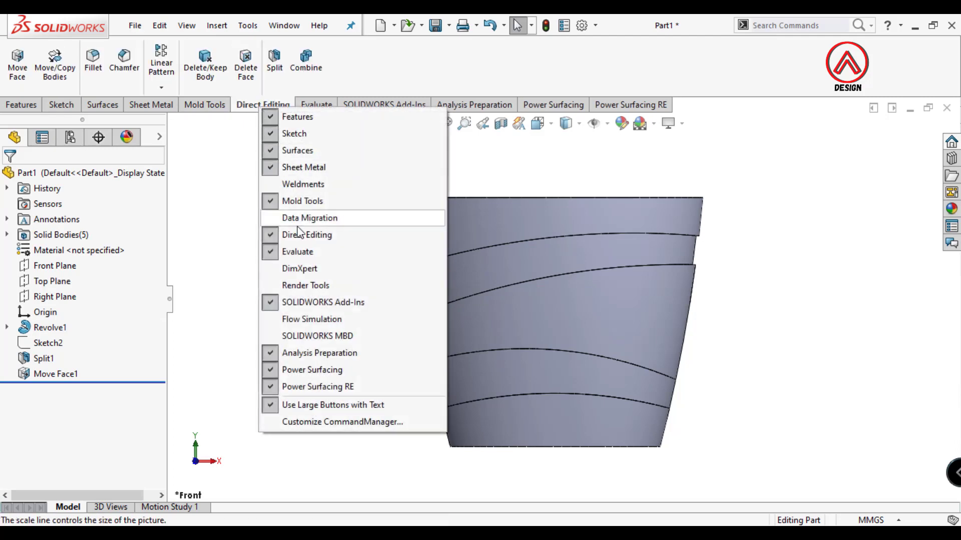
click(233, 211)
click(18, 65)
click(484, 330)
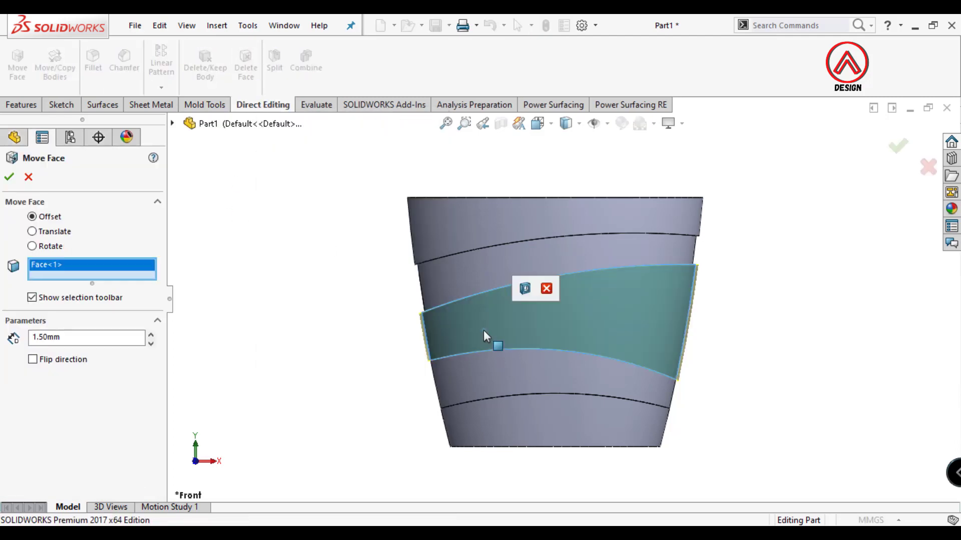
click(101, 338)
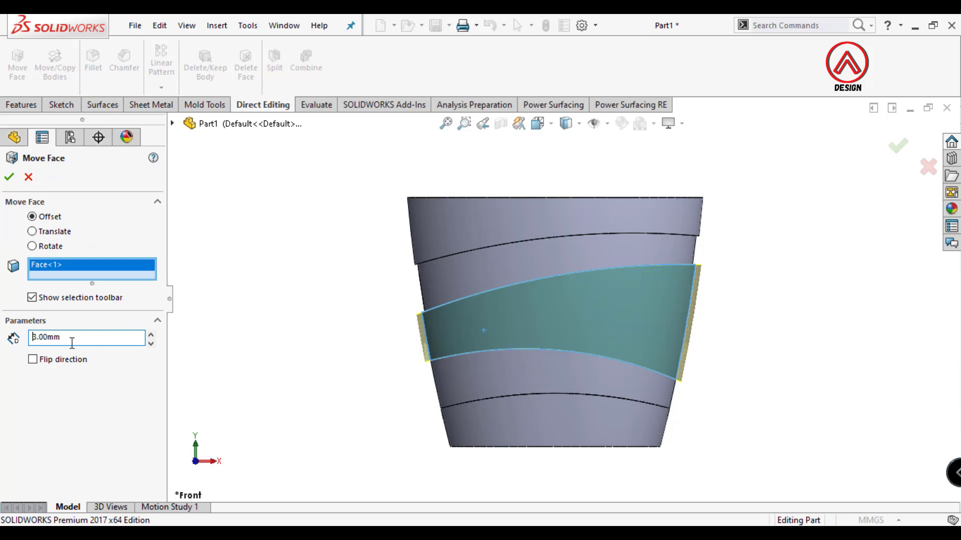
click(53, 361)
click(8, 177)
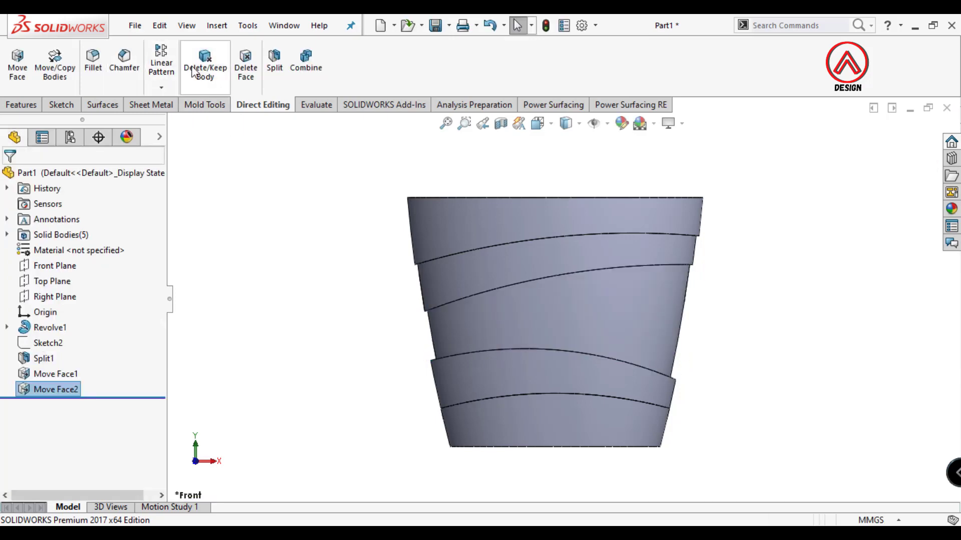
Offset the outer face of the band between the two lower arcs inward by 4.5 mm with Move Face.
click(17, 65)
click(521, 384)
click(83, 339)
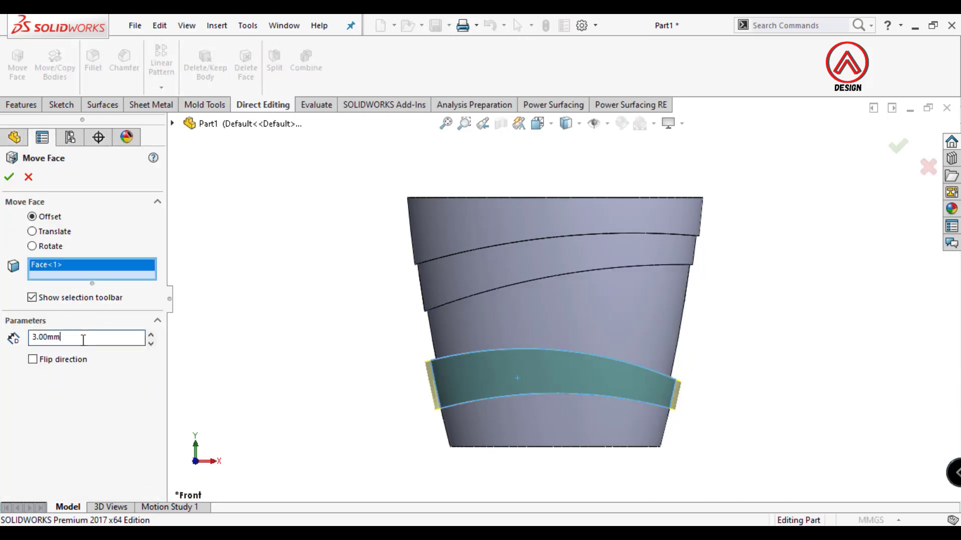
text(4.5)
click(41, 364)
click(9, 177)
Offset the outer face of the bottommost band inward with Move Face so it steps in below the band above.
click(18, 65)
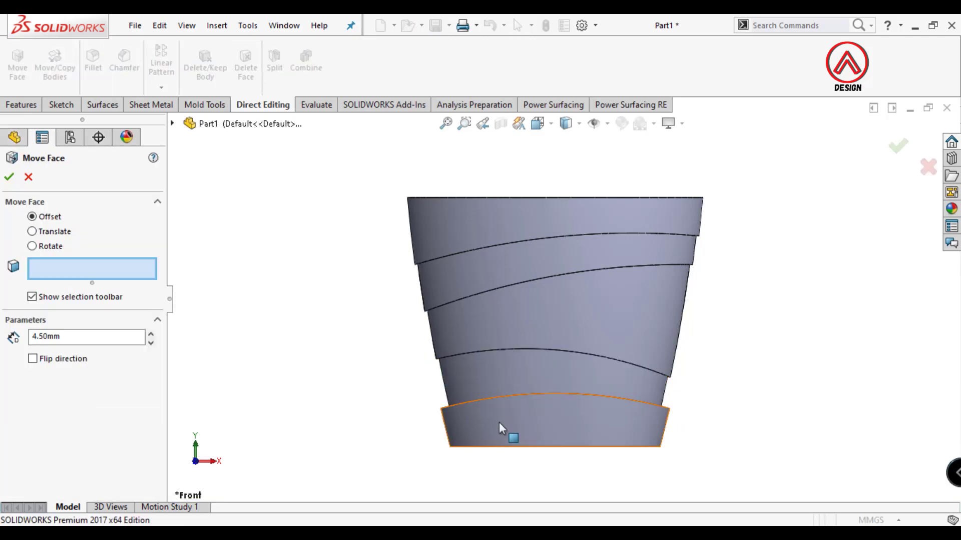
click(500, 424)
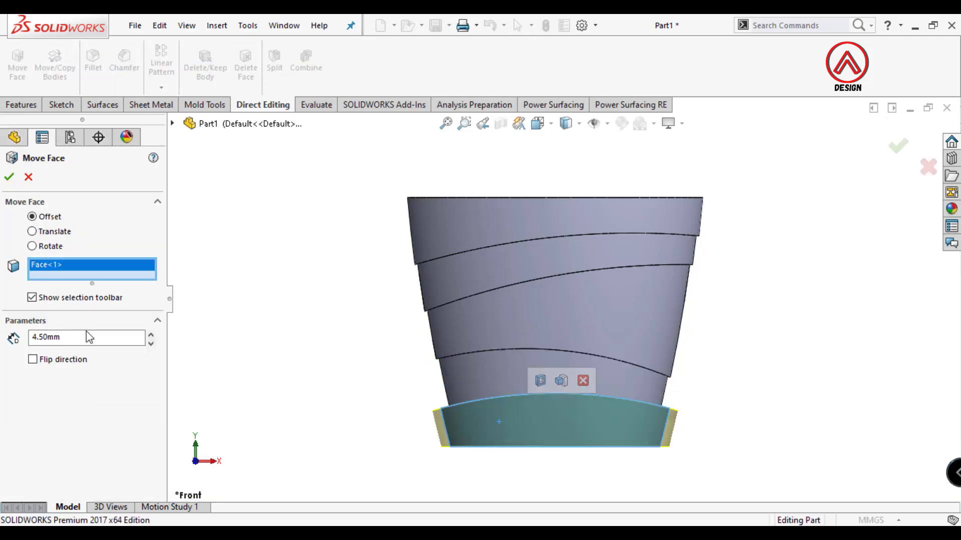
click(34, 360)
click(9, 177)
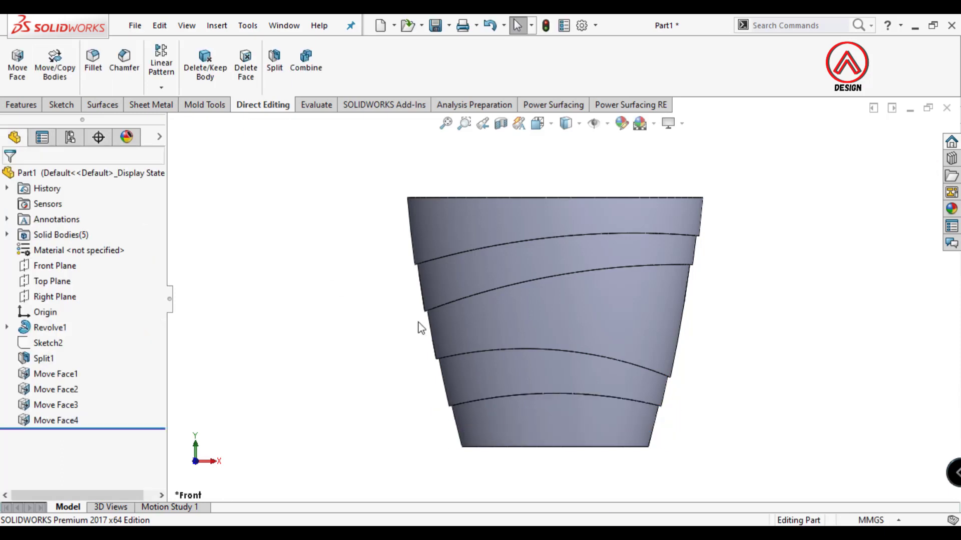
Combine all five band bodies into one solid body with the Add operation.
scroll(536, 332, up, 3)
scroll(590, 351, up, 2)
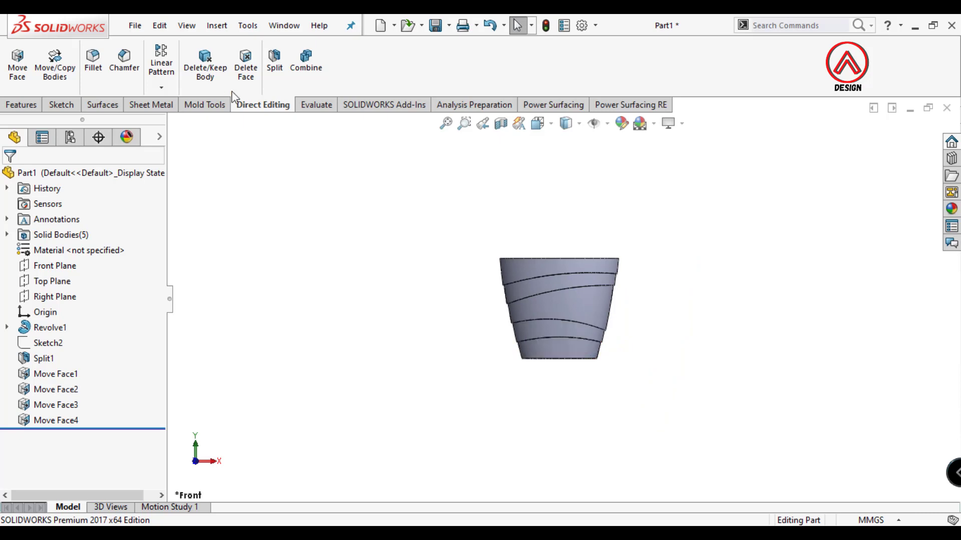
click(306, 63)
click(526, 273)
click(533, 296)
click(540, 315)
click(547, 332)
click(555, 351)
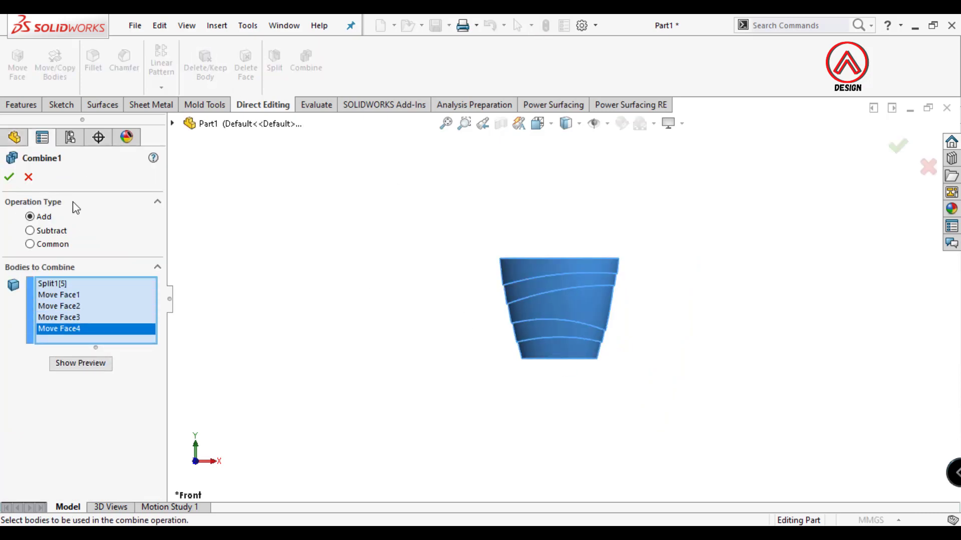
click(9, 177)
Fillet the outer edges of the four curved steps around the cup with a 3 mm radius.
click(94, 65)
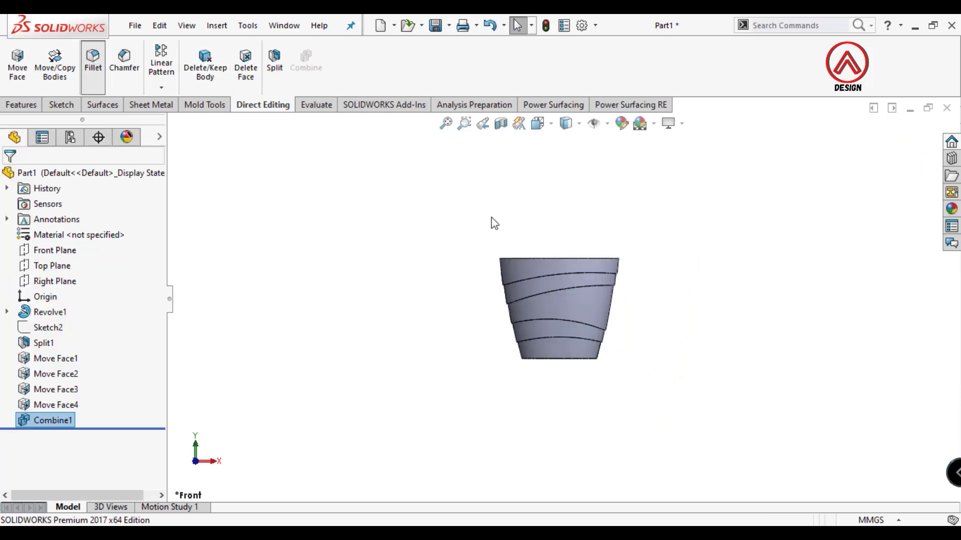
scroll(573, 296, down, 4)
middle_drag(541, 296, 539, 260)
text(3)
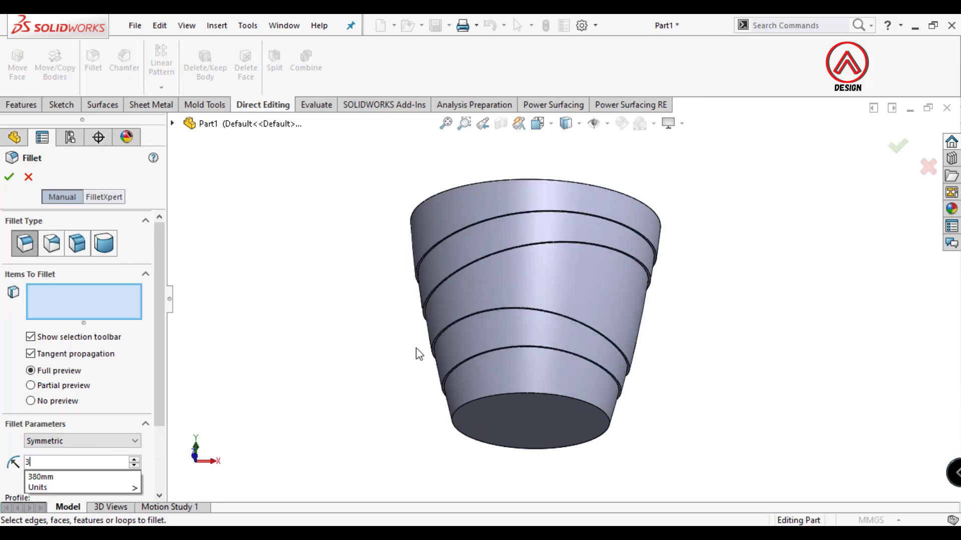
scroll(627, 242, down, 5)
click(664, 282)
click(627, 351)
scroll(630, 365, up, 3)
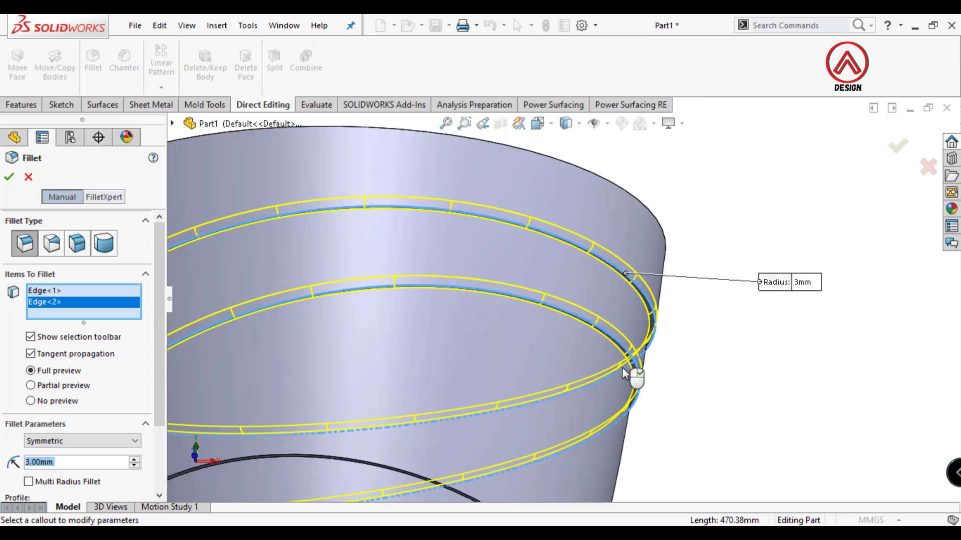
click(565, 453)
click(519, 495)
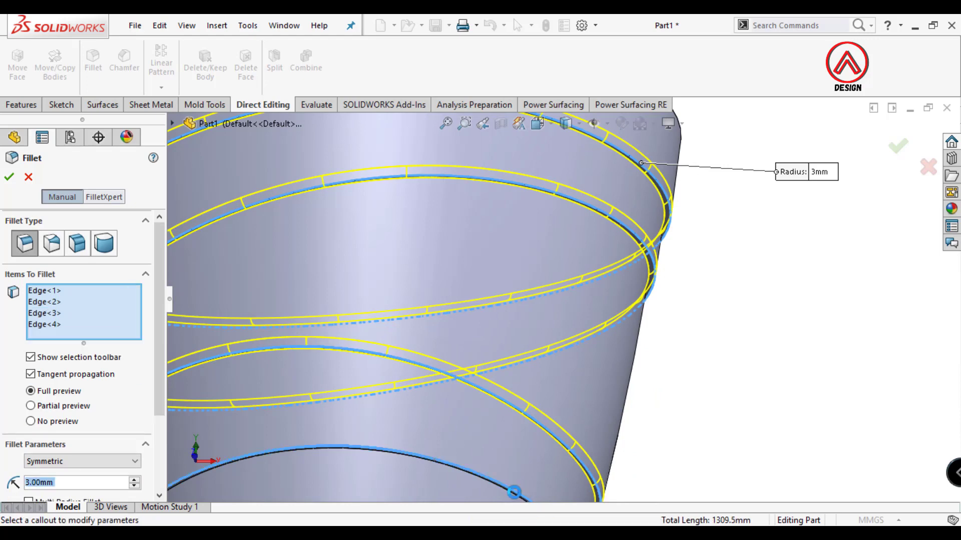
scroll(590, 460, up, 5)
key(Return)
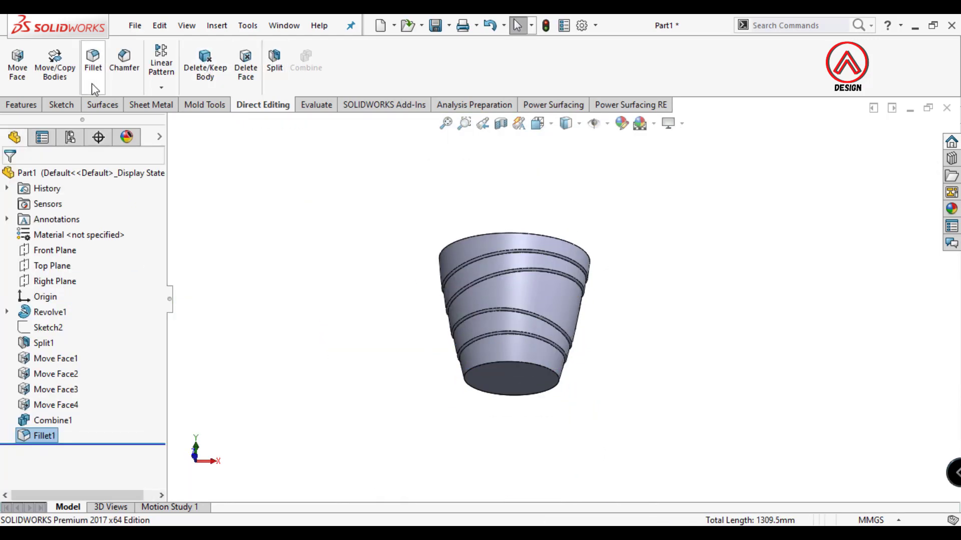
Fillet the inner edges of the four curved steps with a 3 mm radius.
key(Return)
scroll(585, 284, down, 3)
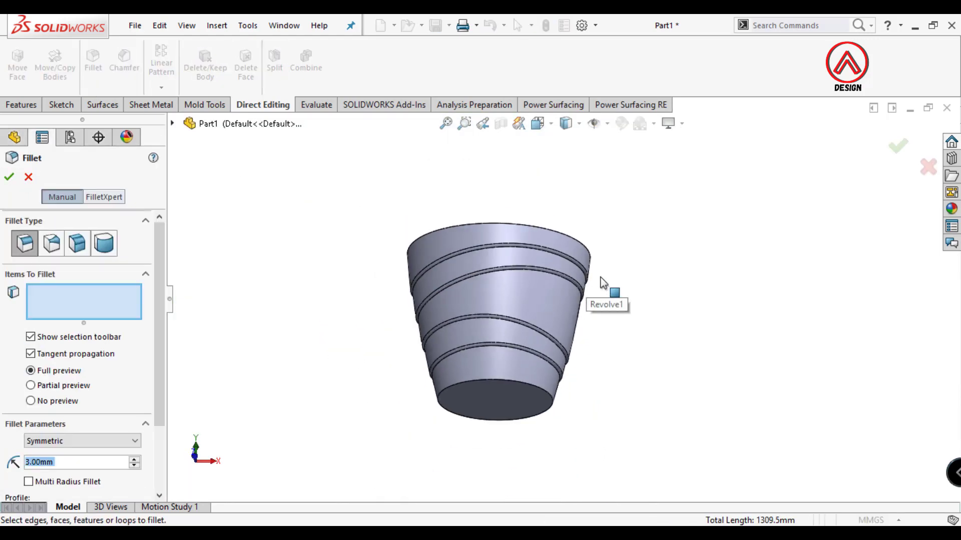
scroll(561, 275, down, 3)
click(489, 291)
click(484, 301)
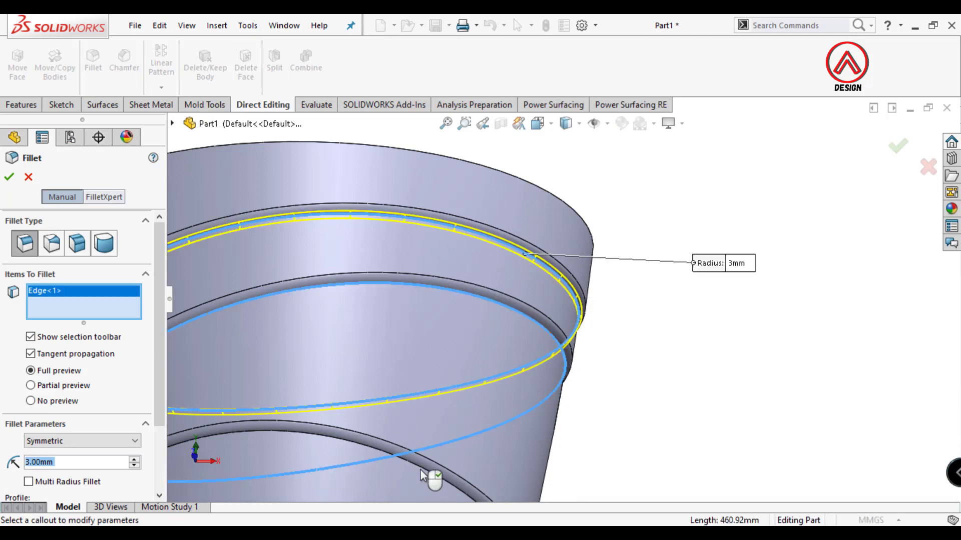
scroll(430, 458, up, 2)
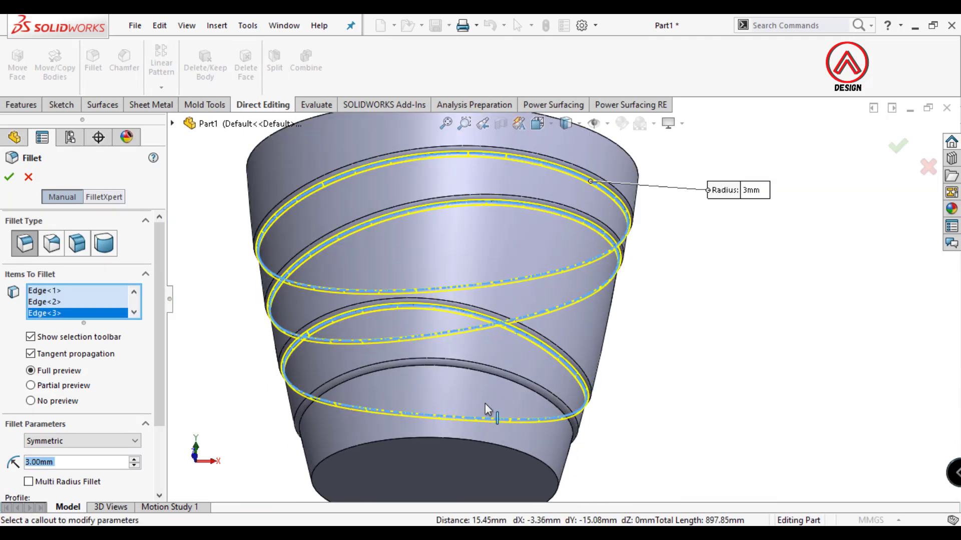
click(490, 377)
click(11, 179)
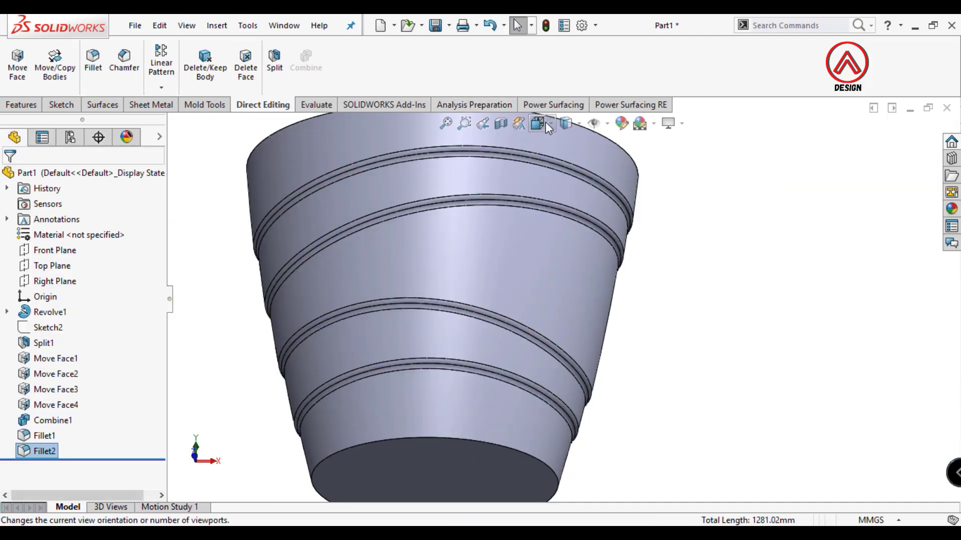
Sketch a vertical straight slot about 14.5 mm wide on the Front Plane, centred above the origin and running from the cup's base past its rim.
click(545, 123)
click(562, 163)
scroll(568, 281, up, 4)
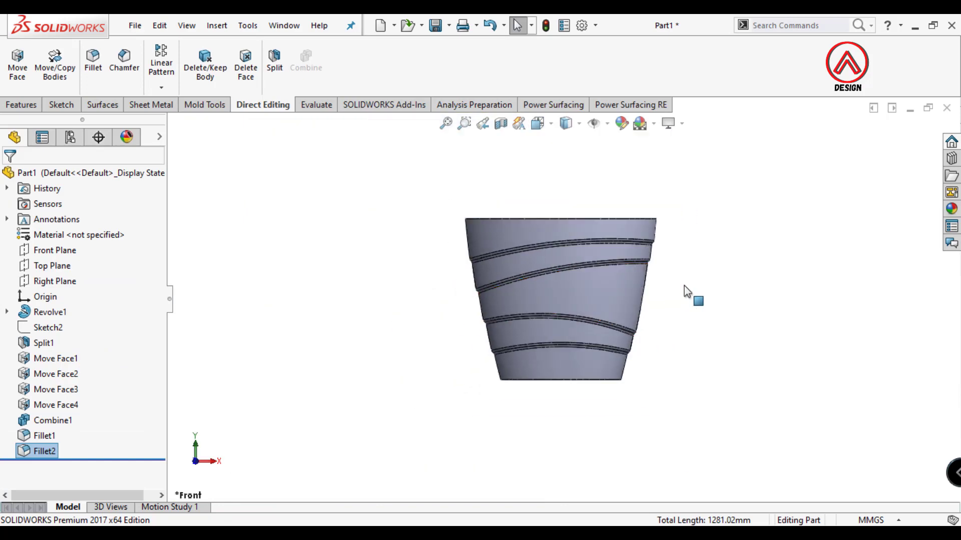
click(55, 250)
click(65, 221)
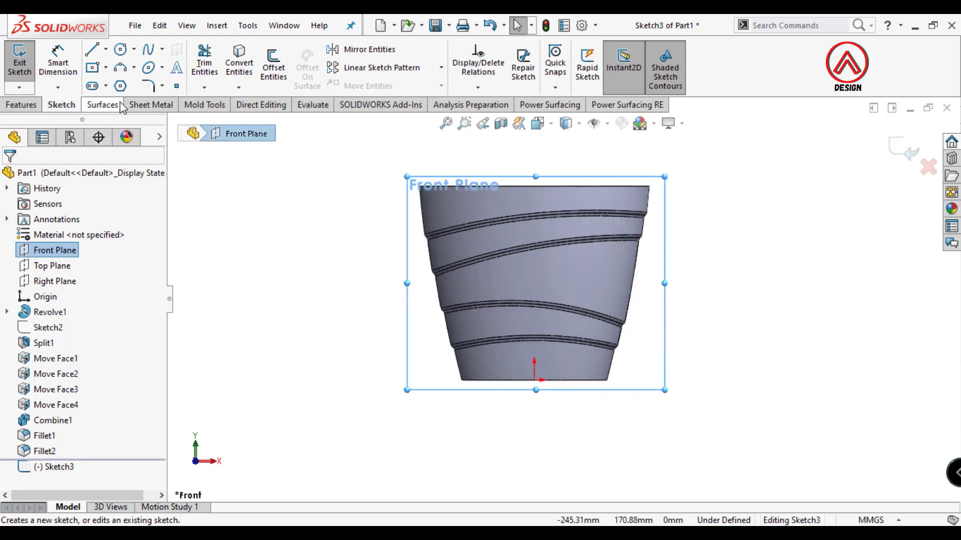
click(95, 88)
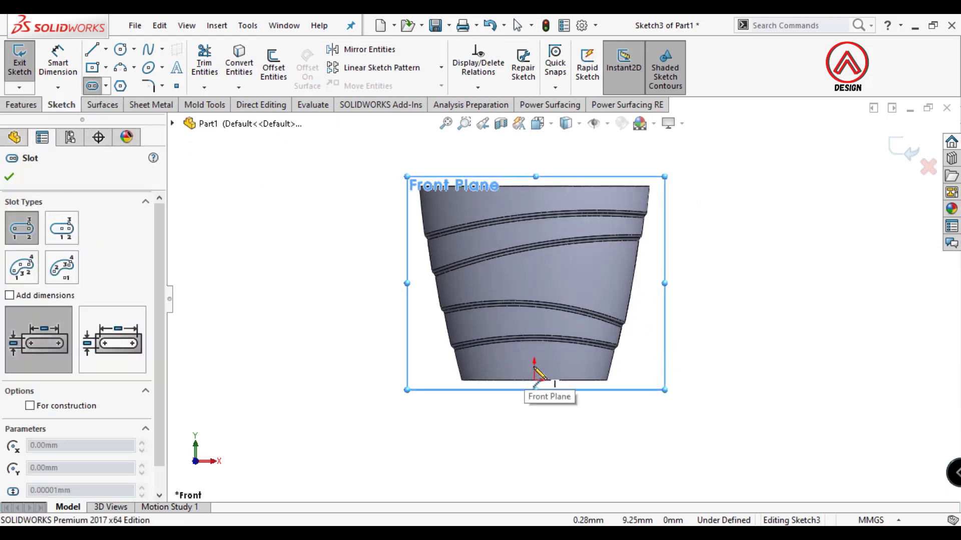
click(535, 380)
click(535, 171)
click(546, 179)
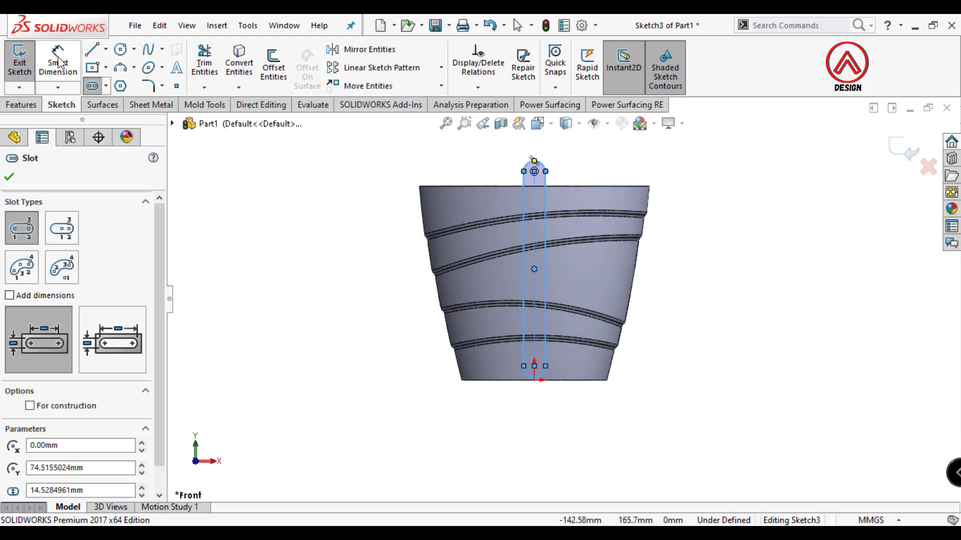
Dimension the slot's upper end arc with a radius of 5 mm.
key(f)
click(554, 202)
click(579, 180)
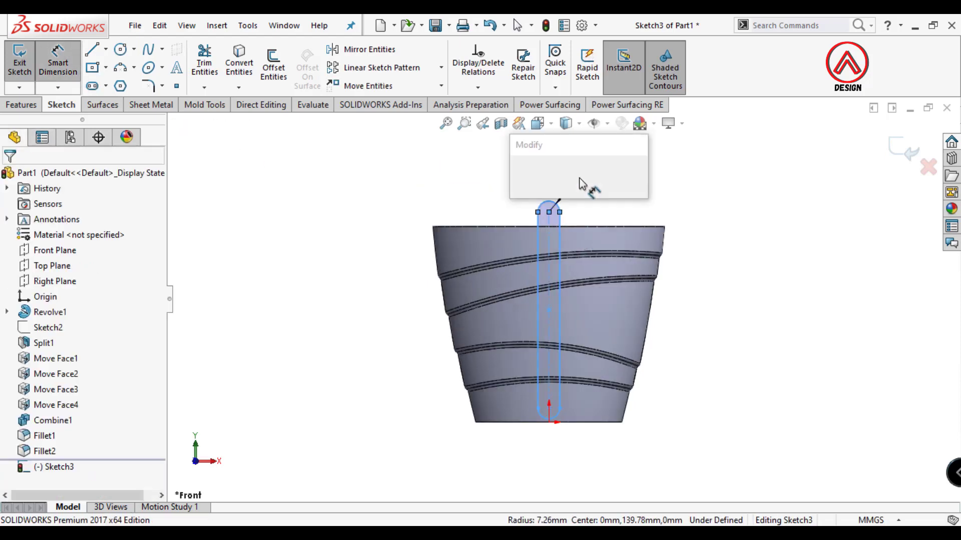
text(5)
key(Return)
click(726, 364)
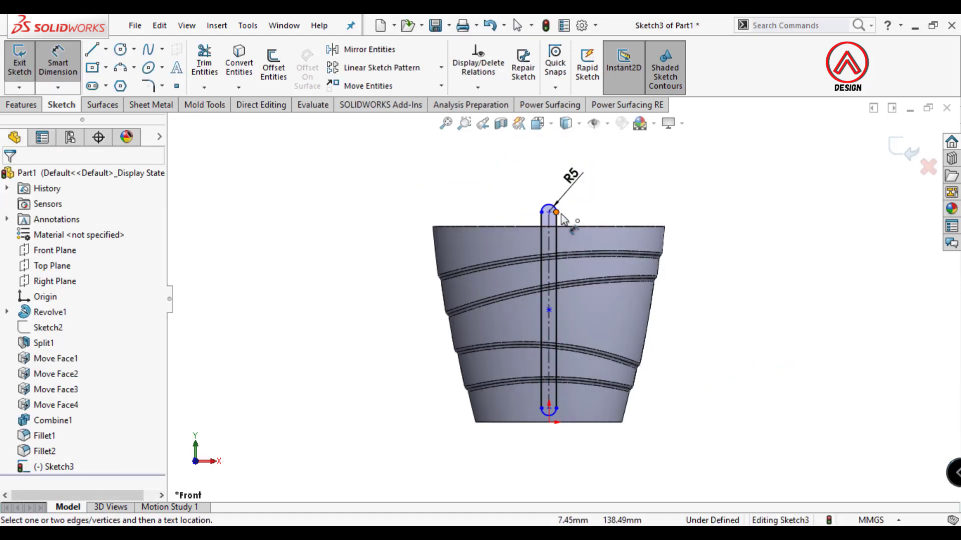
Extrude the slot as a separate body, ending at a 1 mm Offset From Surface from the wide middle band's outer face.
click(21, 105)
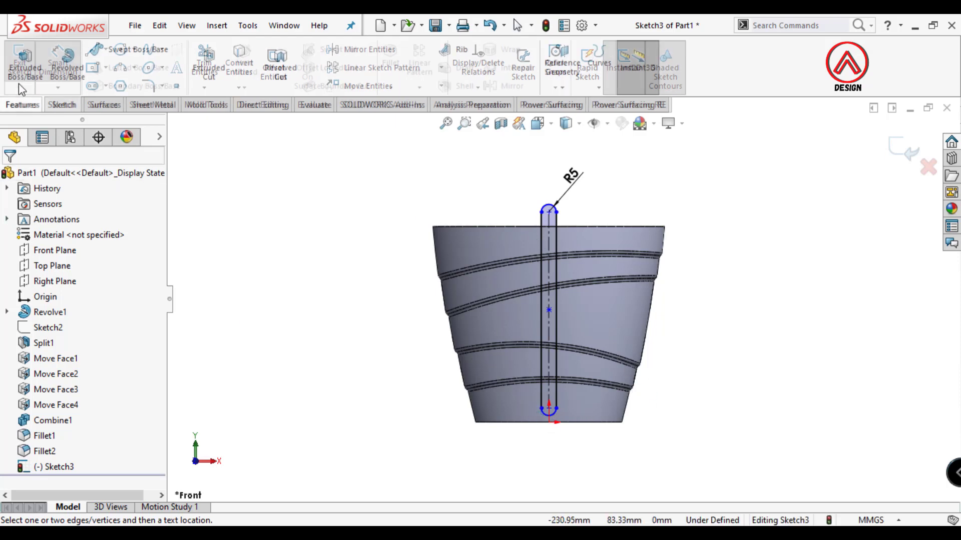
click(25, 62)
click(48, 263)
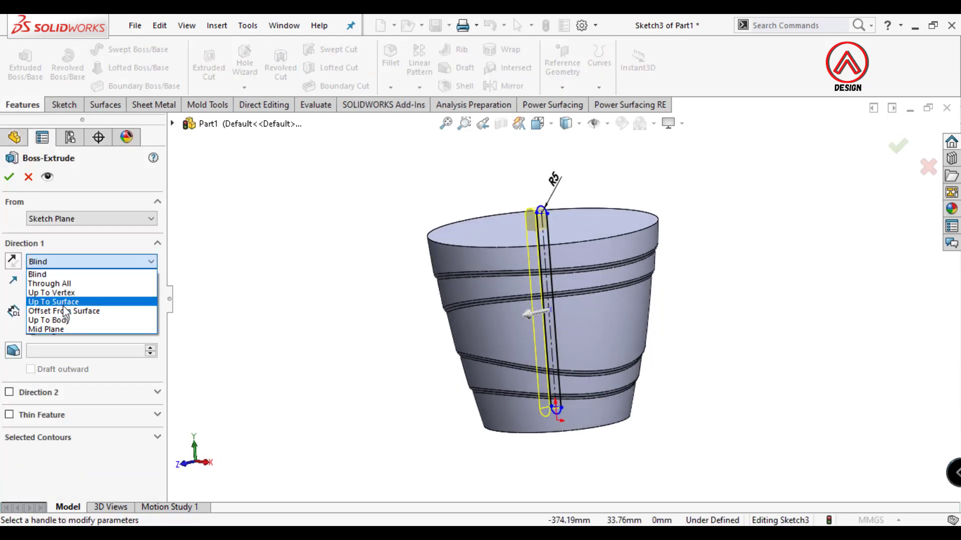
click(50, 303)
click(50, 261)
click(50, 314)
click(490, 339)
click(71, 336)
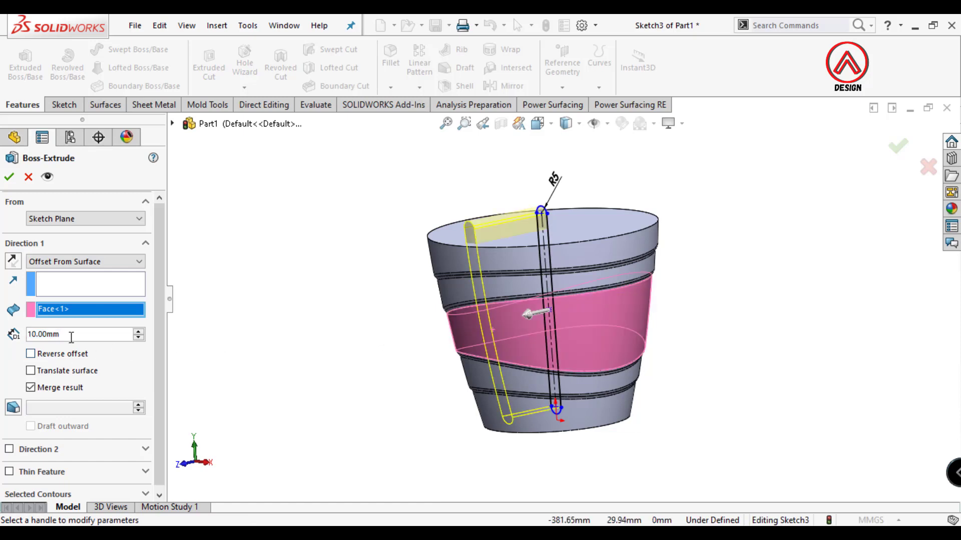
text(1)
key(Return)
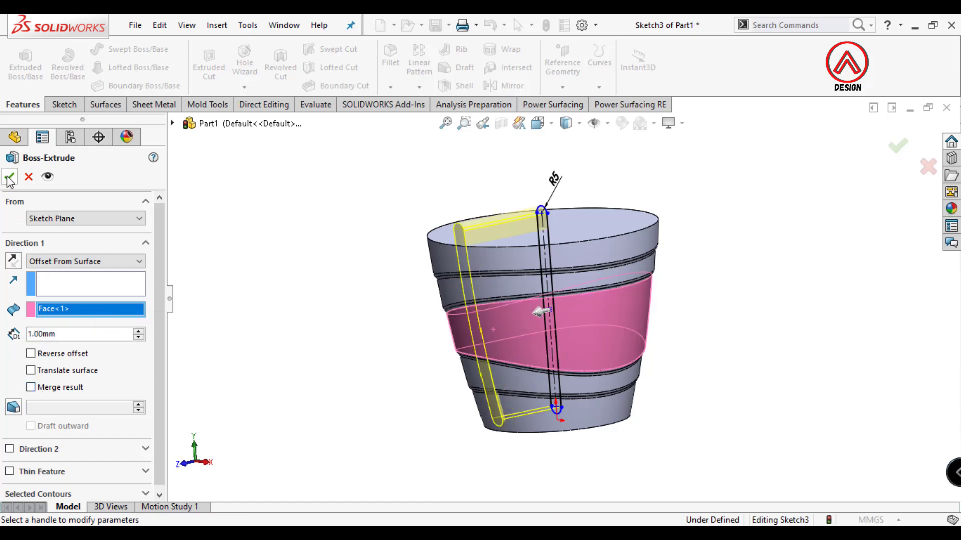
click(9, 177)
Edit the slot extrusion to reverse its offset from the middle band's outer face.
middle_drag(375, 223, 213, 490)
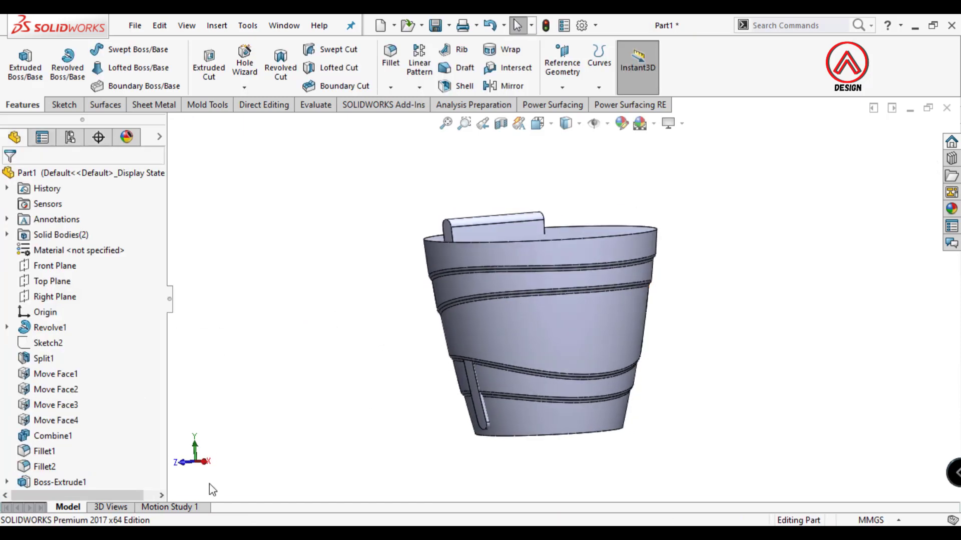
click(50, 482)
click(81, 436)
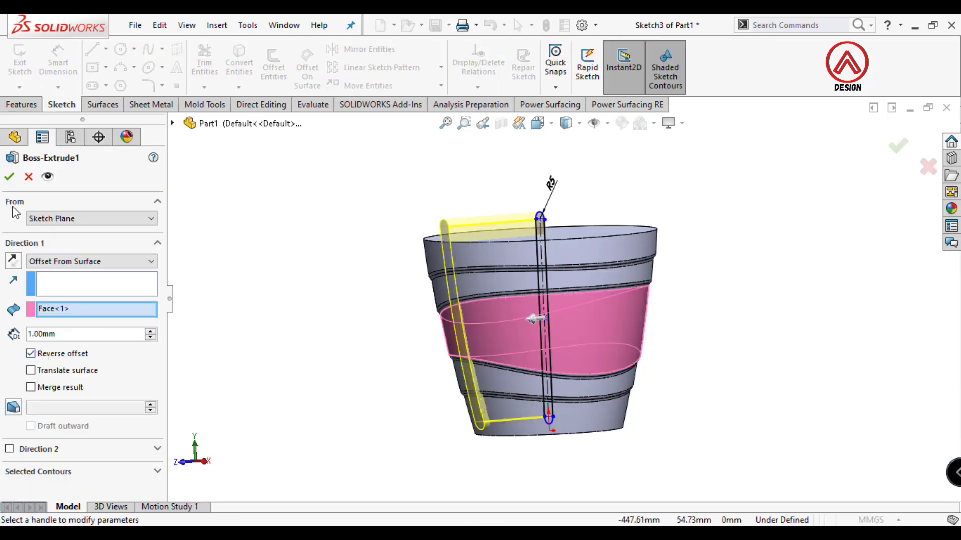
click(9, 177)
Create a reference axis through the cup's centre from the intersection of the Front Plane and Right Plane.
scroll(531, 336, down, 2)
middle_drag(531, 336, 575, 255)
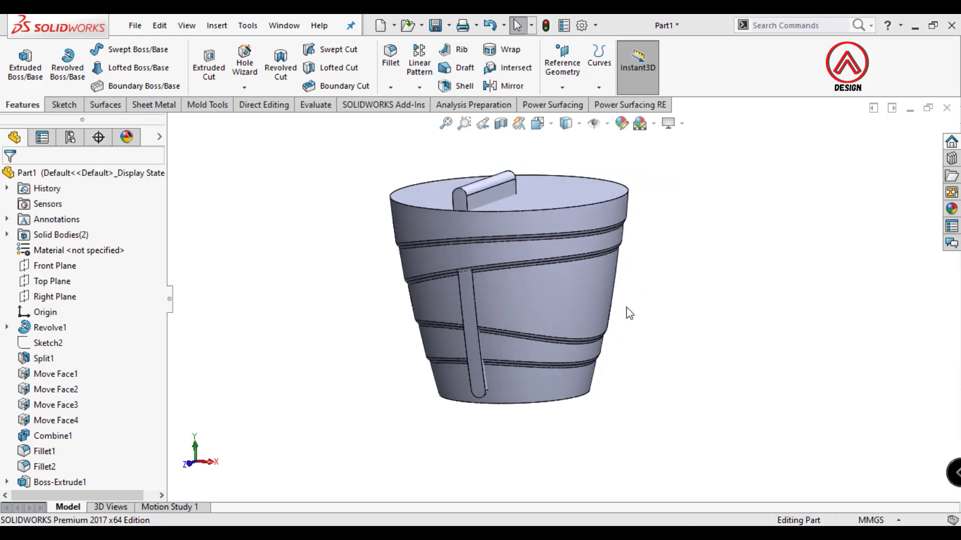
scroll(626, 313, down, 2)
click(562, 65)
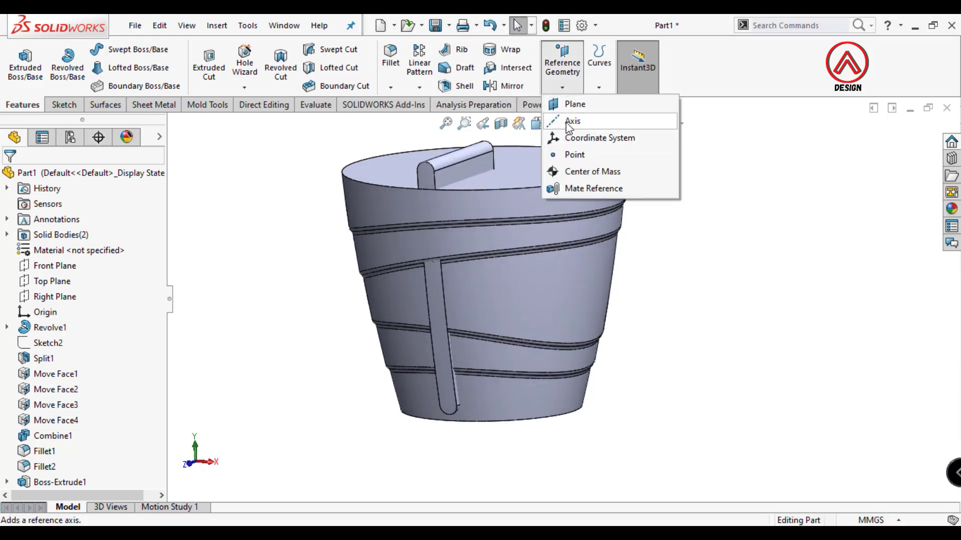
click(568, 122)
click(172, 123)
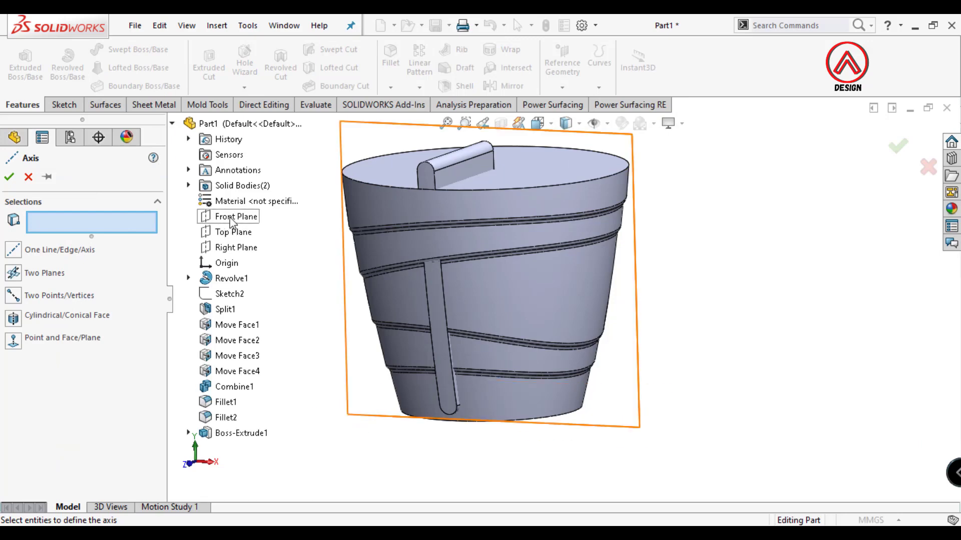
click(236, 217)
click(233, 248)
click(9, 176)
scroll(645, 252, up, 3)
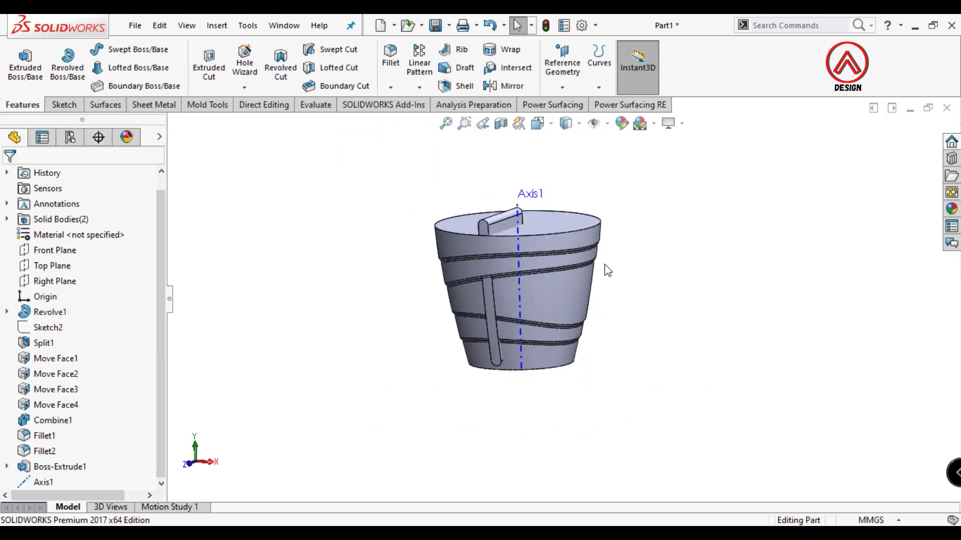
Fillet the outer edge loop of the slot-shaped rib body with a 5 mm radius.
scroll(604, 264, down, 2)
click(419, 88)
click(391, 55)
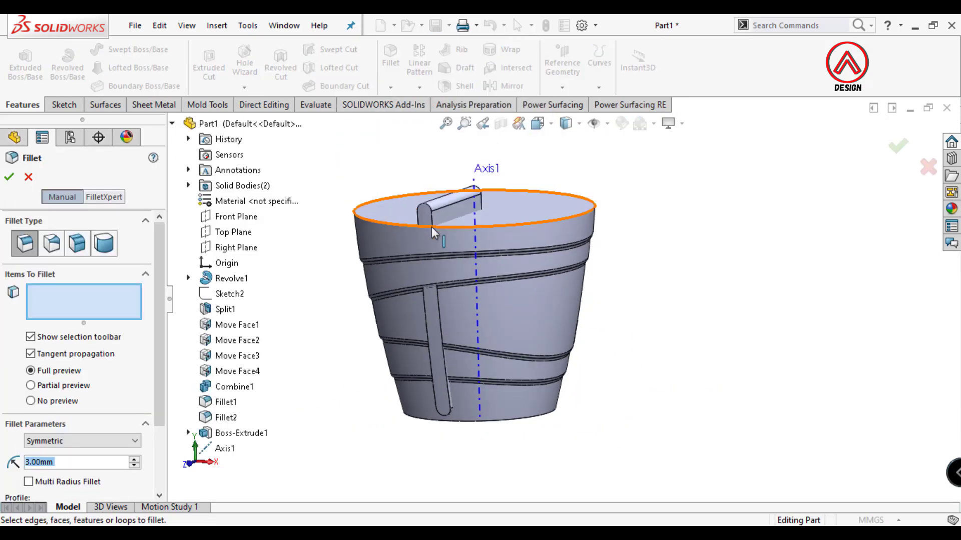
click(431, 220)
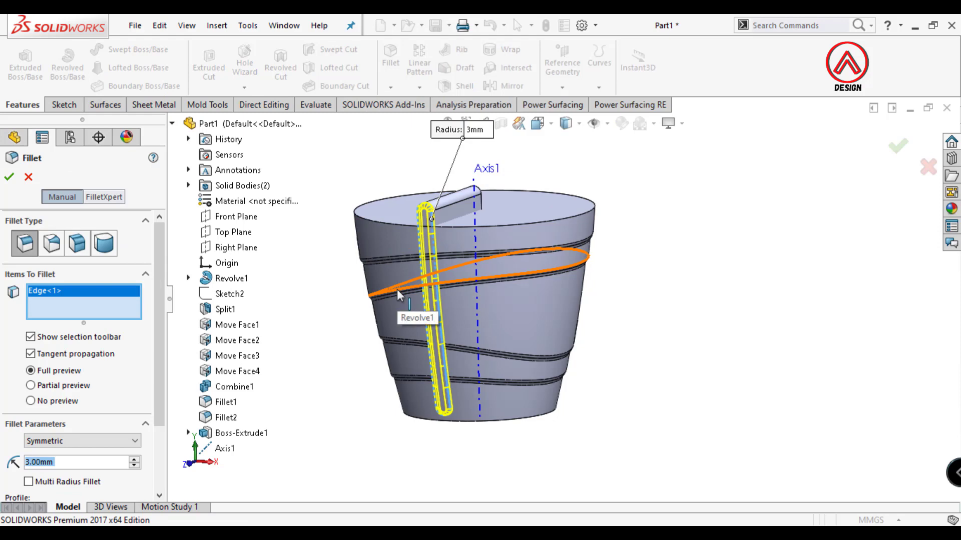
text(5)
key(Return)
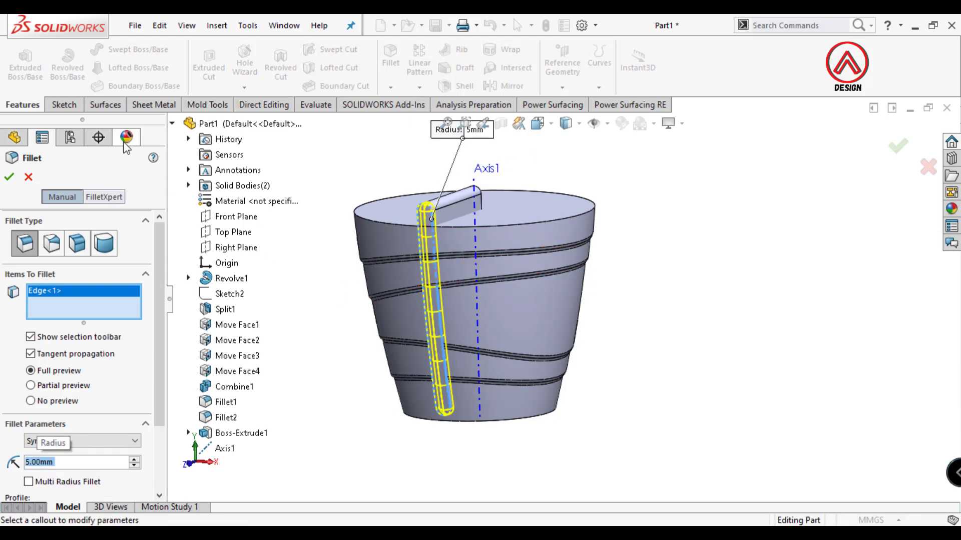
click(10, 177)
Create a circular pattern of the rib body around the central axis with 60 equally spaced instances over 360 degrees.
click(420, 88)
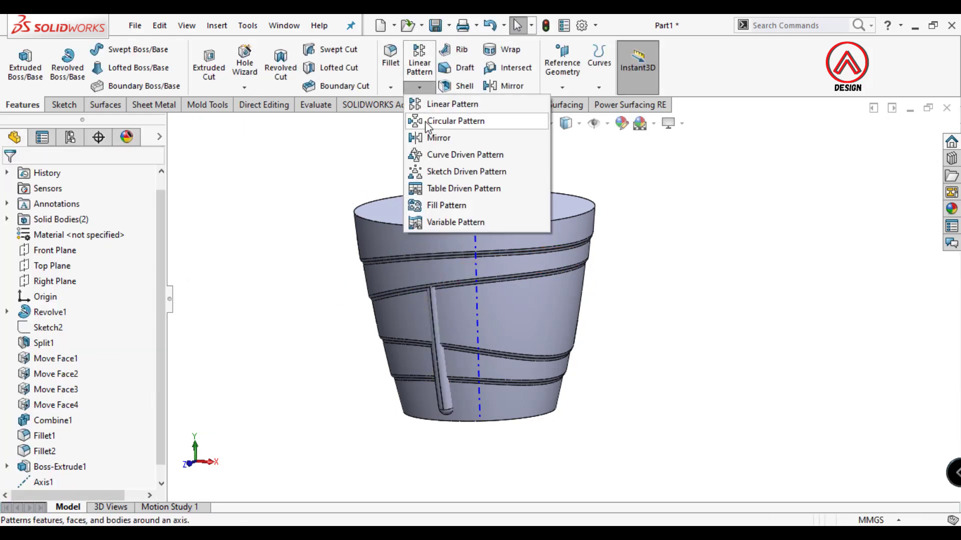
click(430, 124)
click(475, 267)
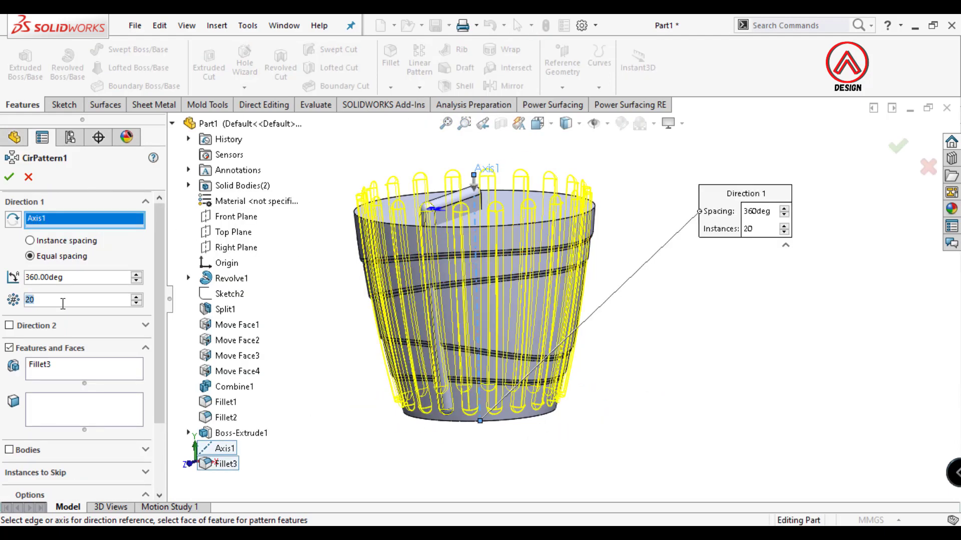
text(60)
click(9, 450)
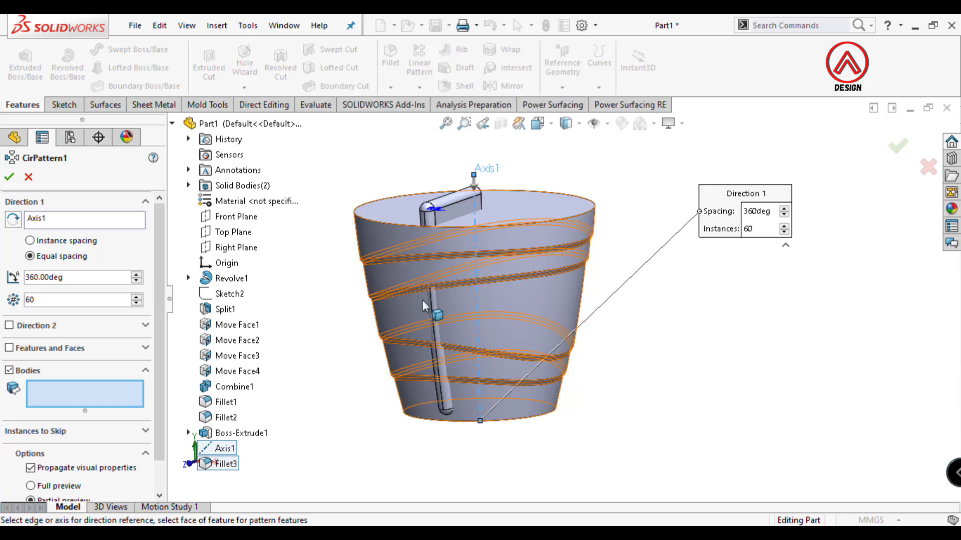
click(433, 307)
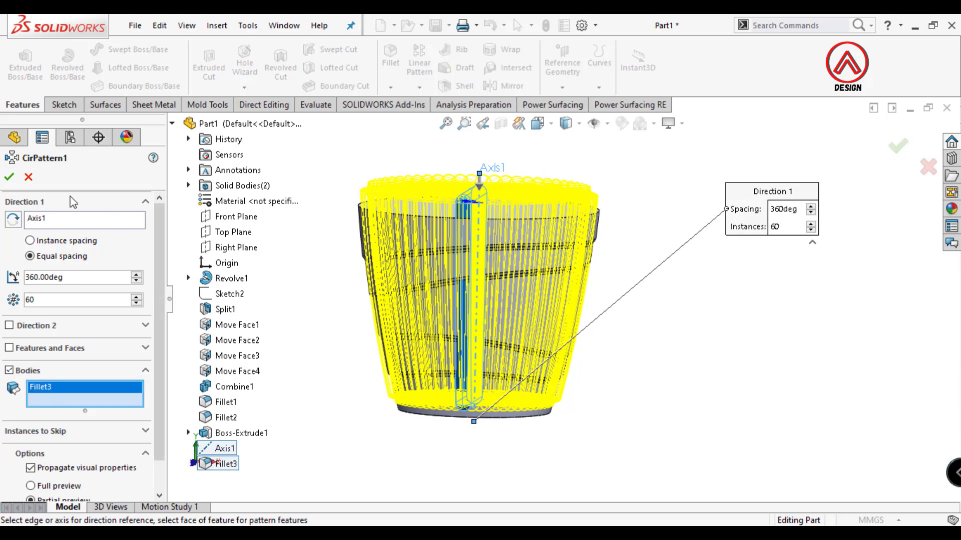
click(9, 177)
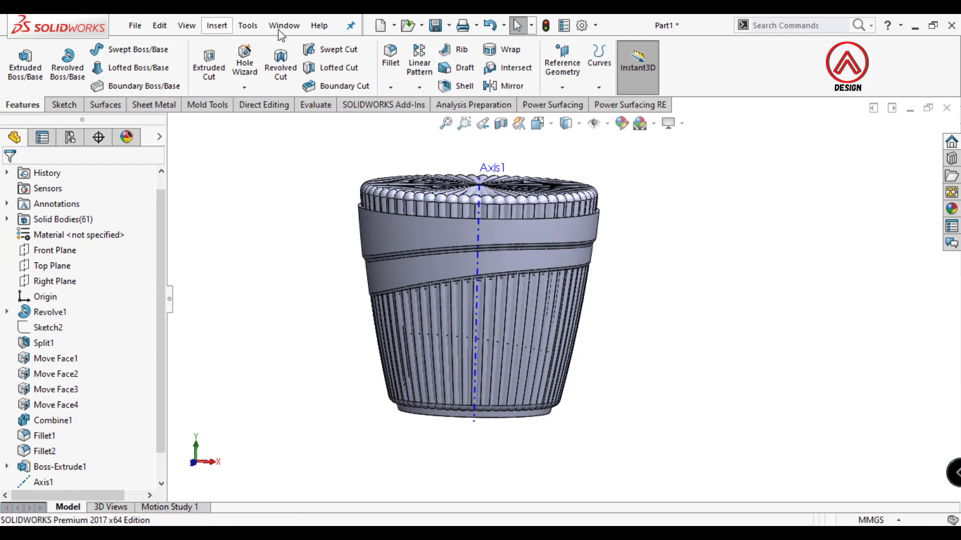
Combine the original rib and all its patterned copies into one body with the Add operation, leaving out the cup body.
click(216, 26)
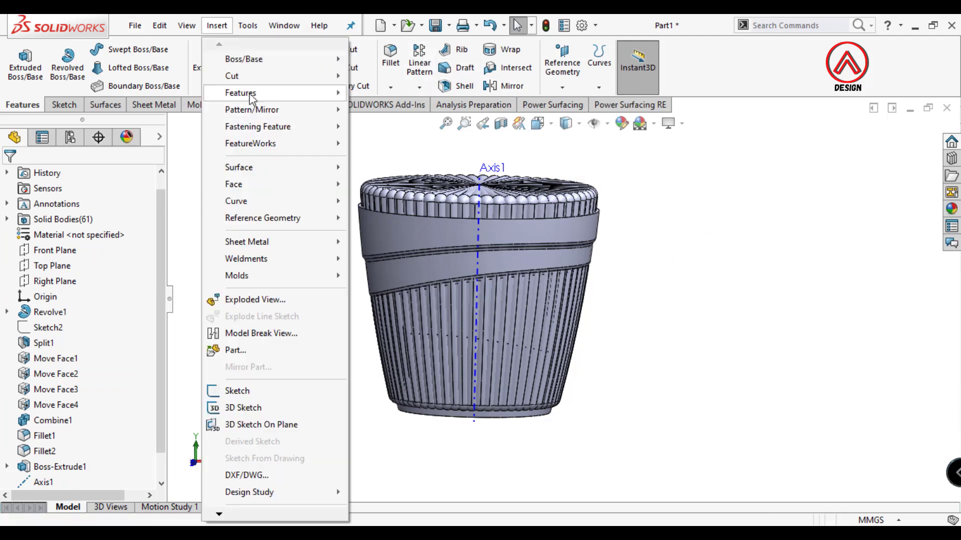
mouse_move(242, 93)
click(387, 394)
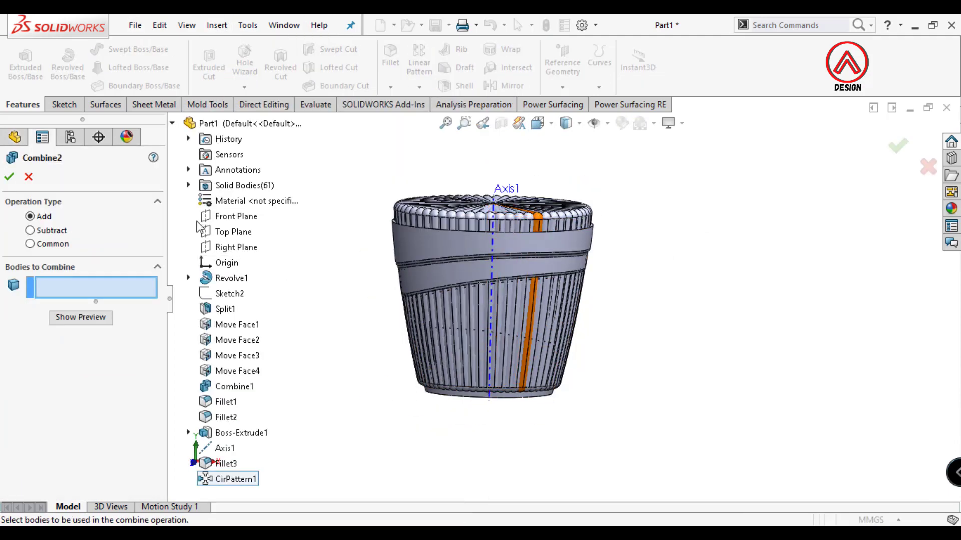
click(189, 186)
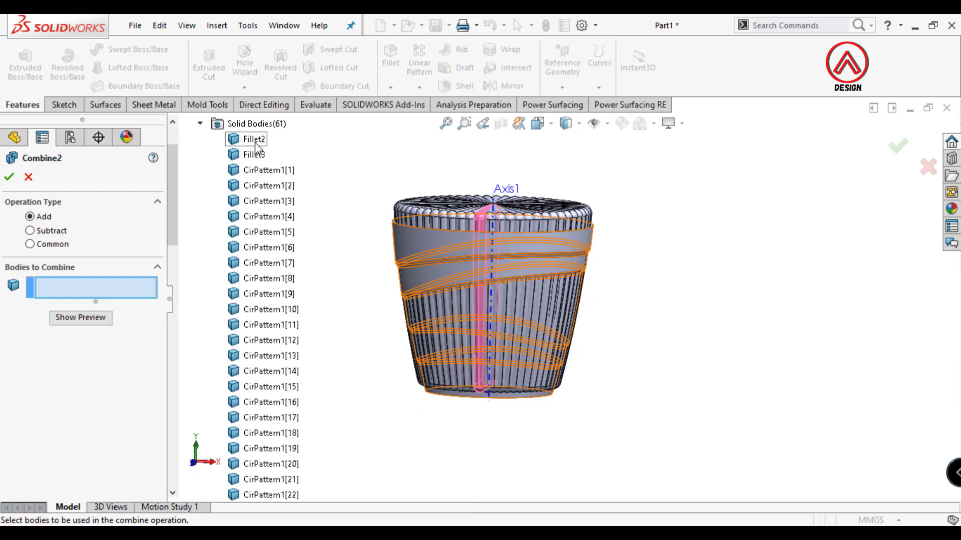
click(253, 154)
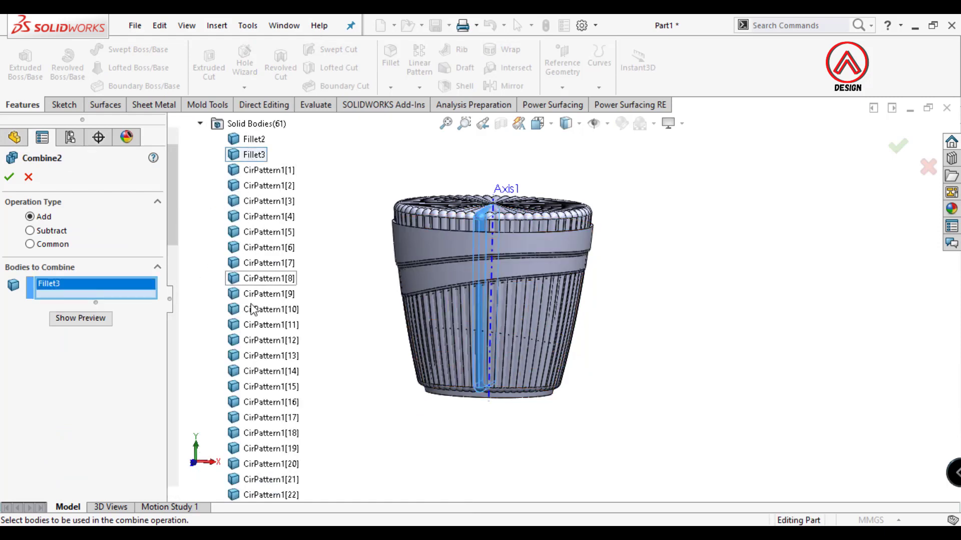
scroll(252, 310, down, 15)
shift+click(246, 326)
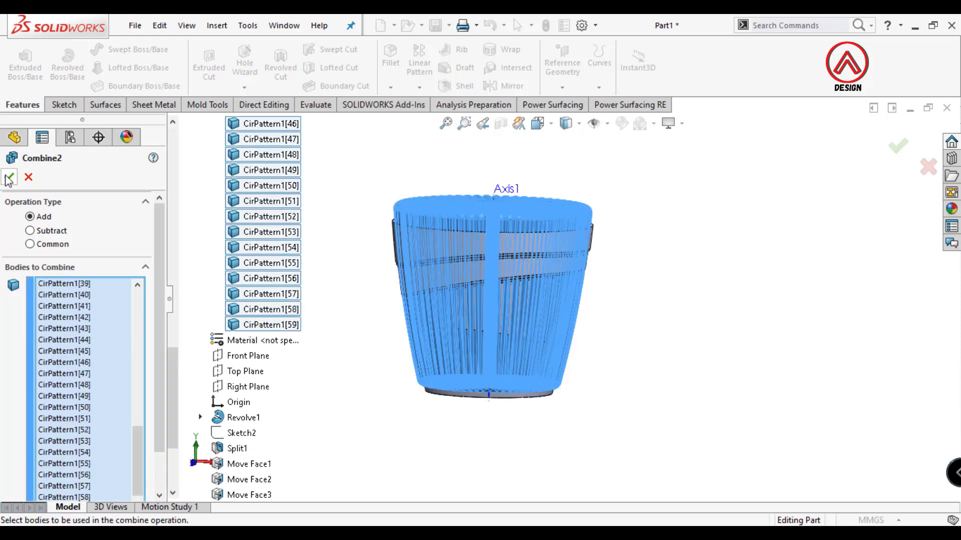
key(Return)
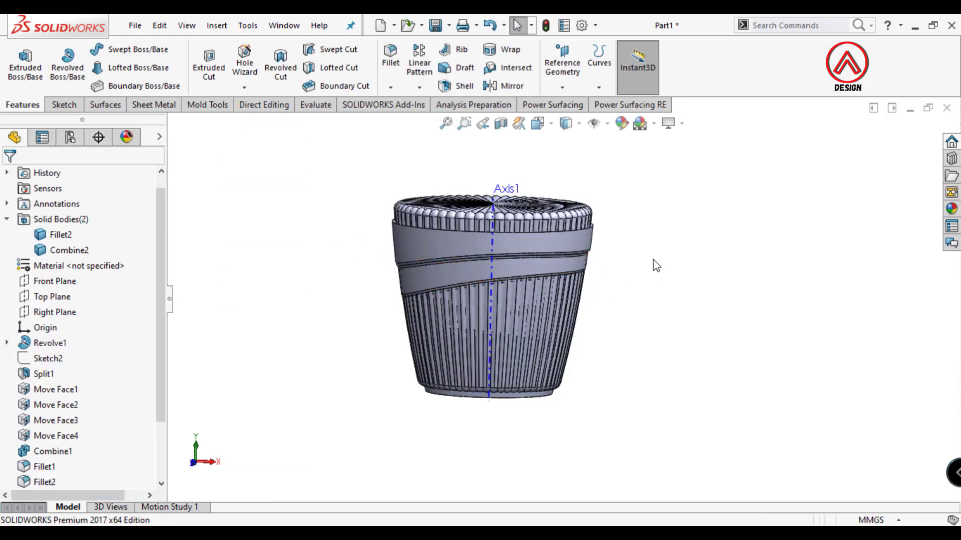
Section the model through the front plane in the Front view and show the cup's revolve profile sketch.
scroll(536, 244, down, 8)
scroll(523, 272, up, 6)
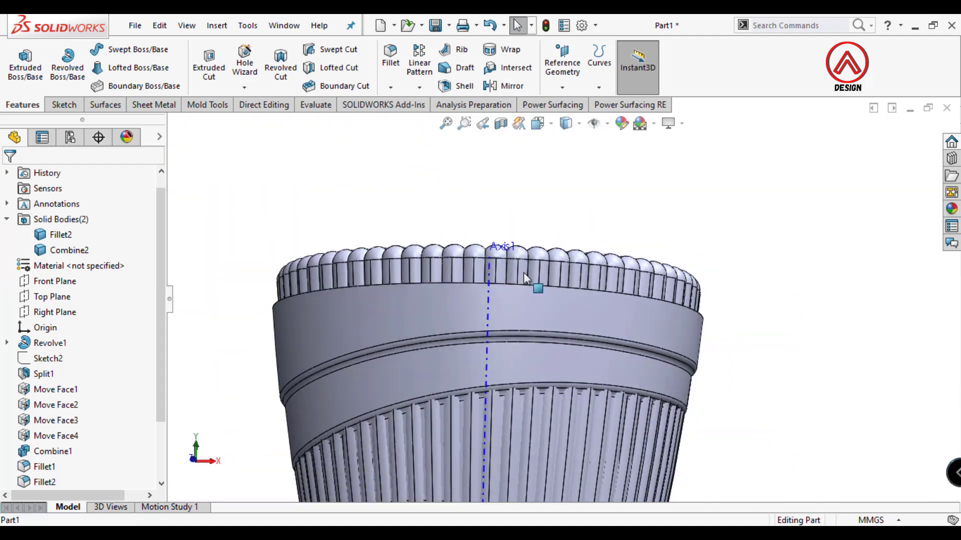
click(537, 124)
click(563, 190)
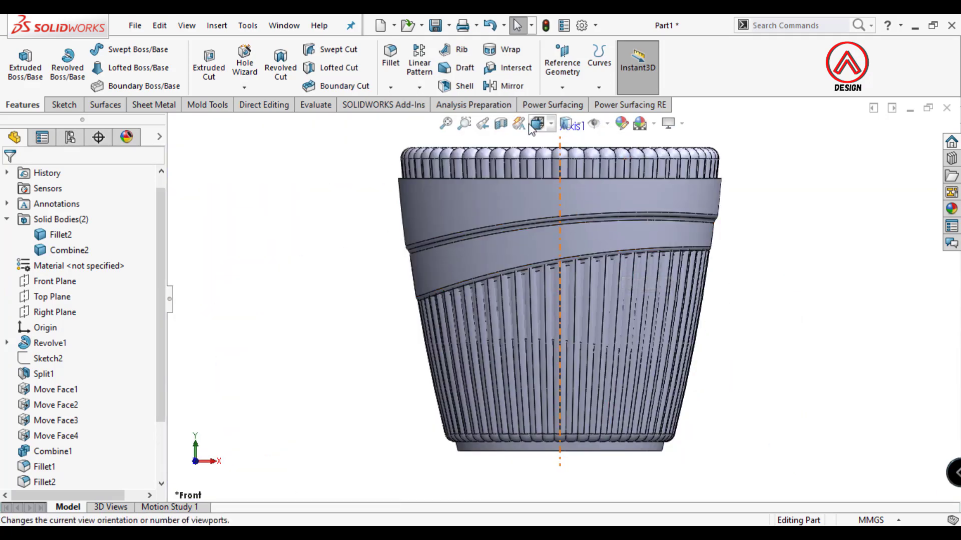
click(501, 123)
click(9, 178)
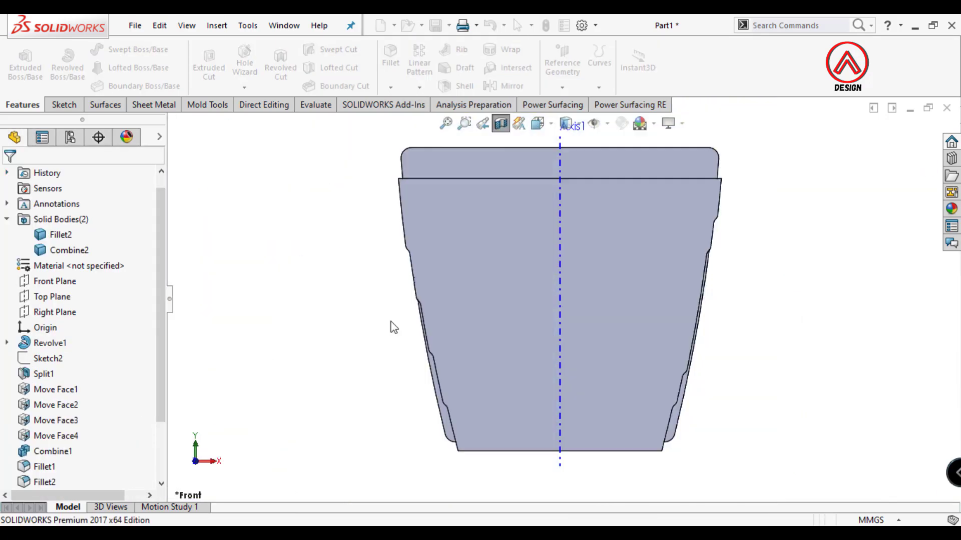
click(6, 343)
click(52, 359)
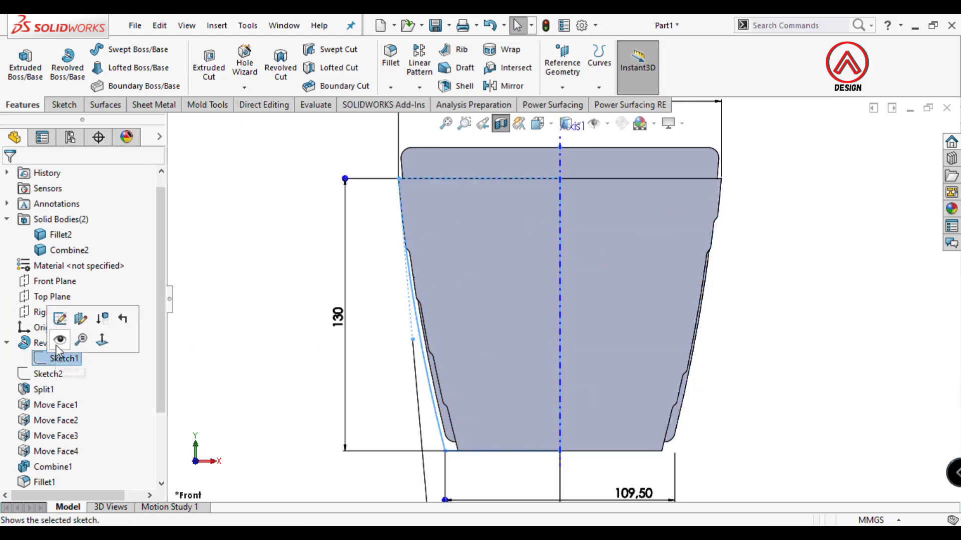
click(60, 342)
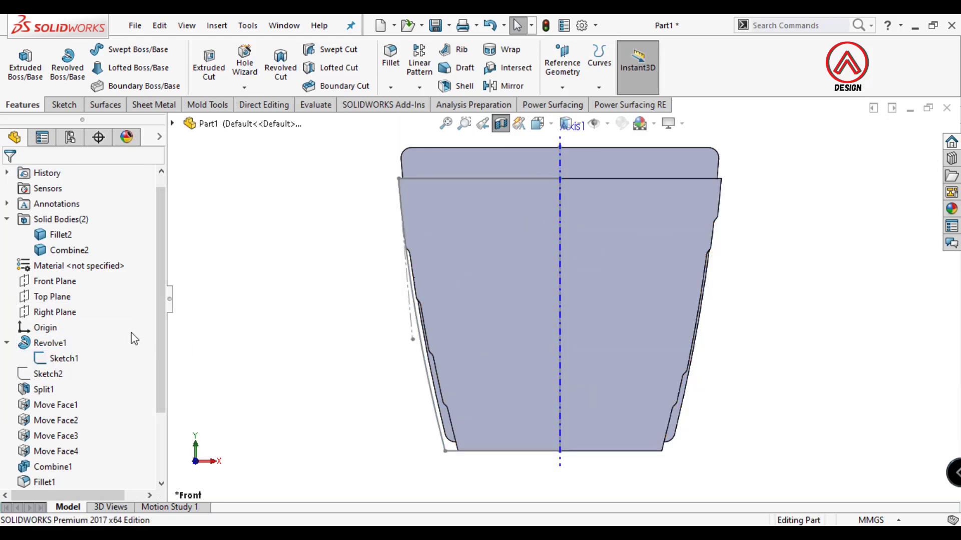
Start a sketch on the Front Plane and offset only the cup profile's curved side 7 mm inward.
click(55, 281)
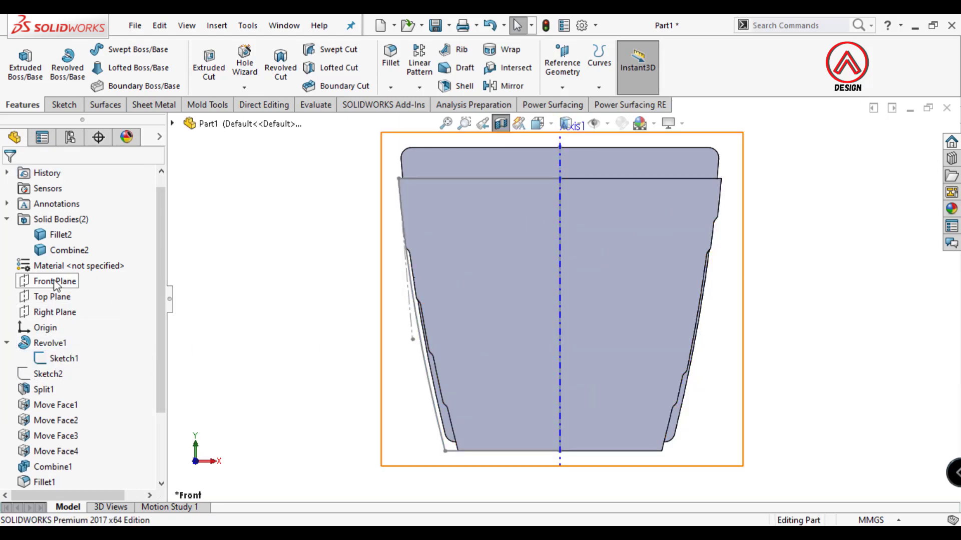
click(64, 105)
click(19, 63)
click(273, 67)
click(401, 208)
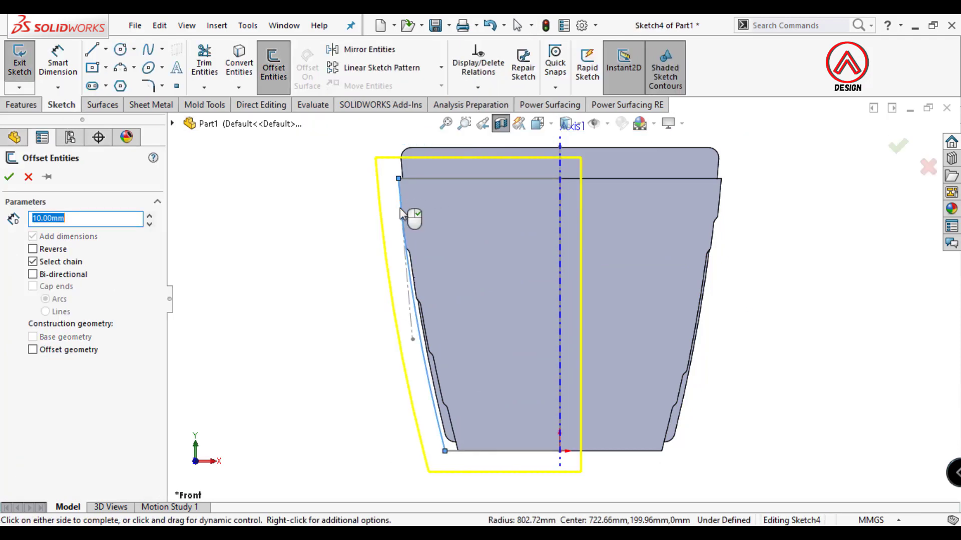
click(61, 262)
text(7)
key(Return)
click(50, 253)
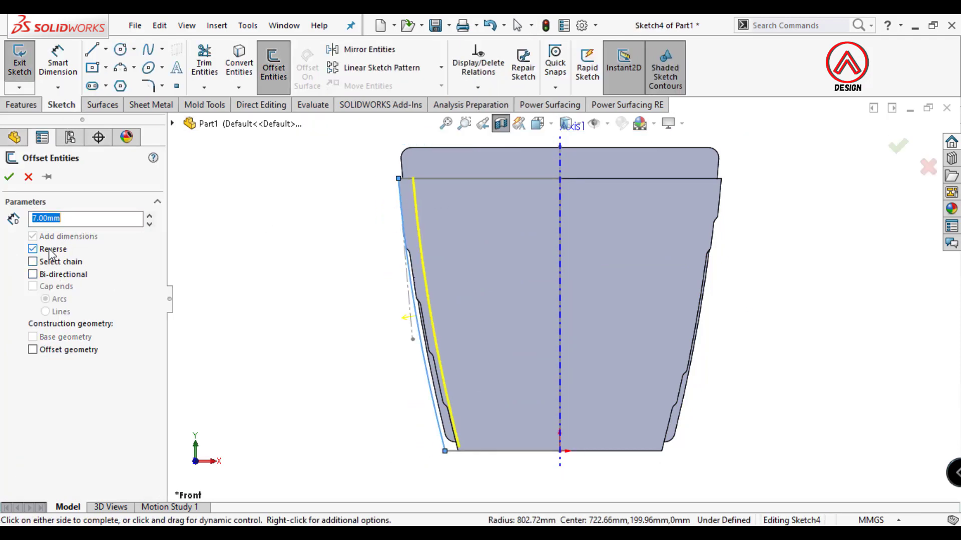
click(10, 177)
Extend the offset curve's upper end above the ribs and its lower end below the cup's base.
key(z)
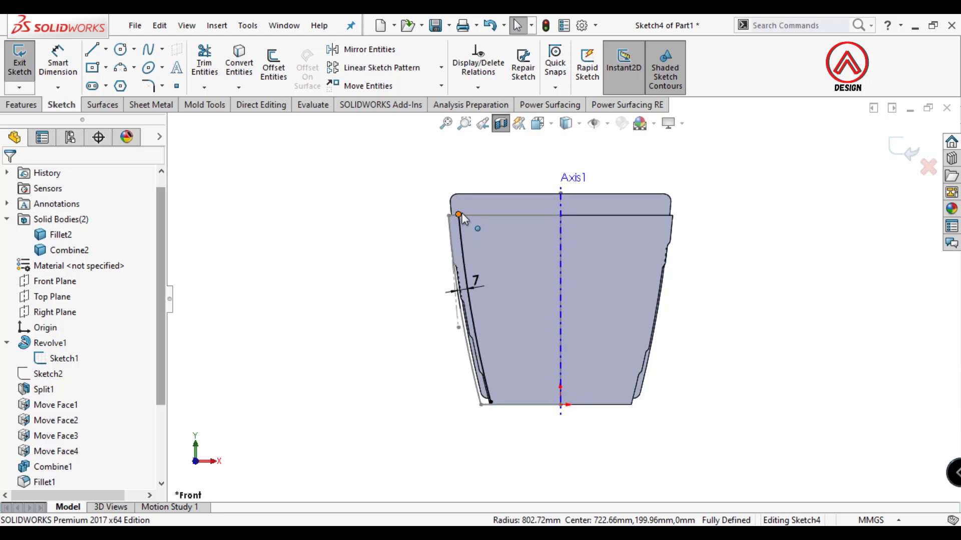
drag(458, 214, 456, 179)
drag(491, 402, 496, 422)
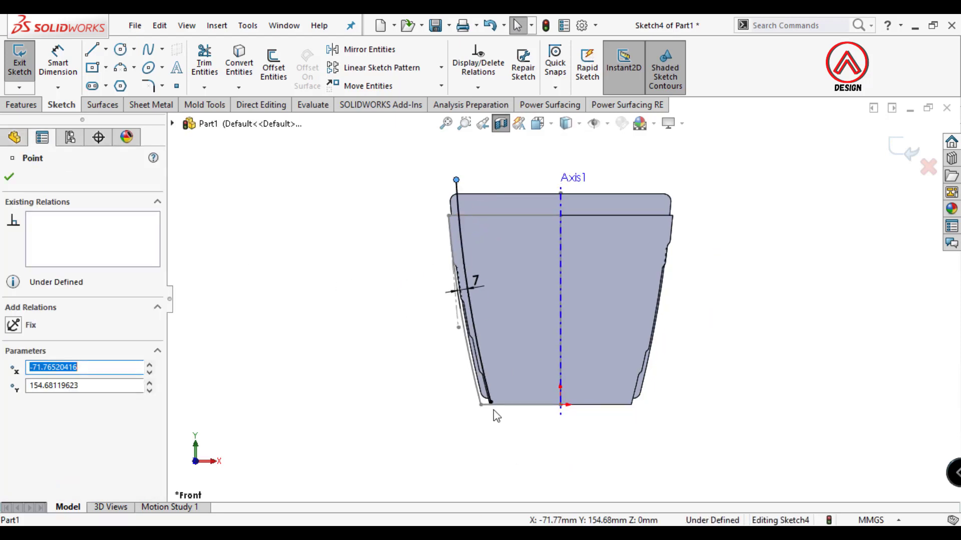
click(545, 456)
scroll(574, 400, up, 2)
scroll(542, 244, down, 1)
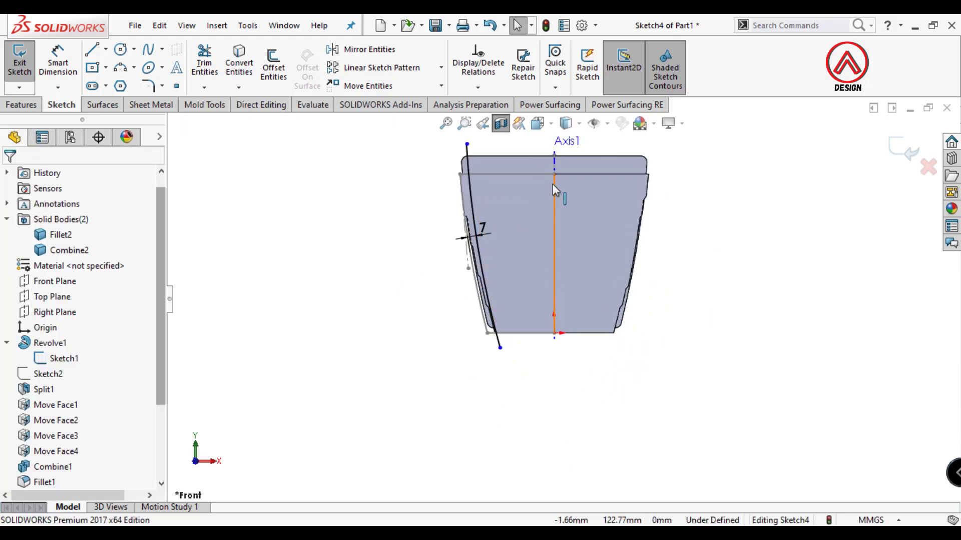
Close the profile with a horizontal bottom line, a vertical line along the central axis, and a horizontal top line.
key(l)
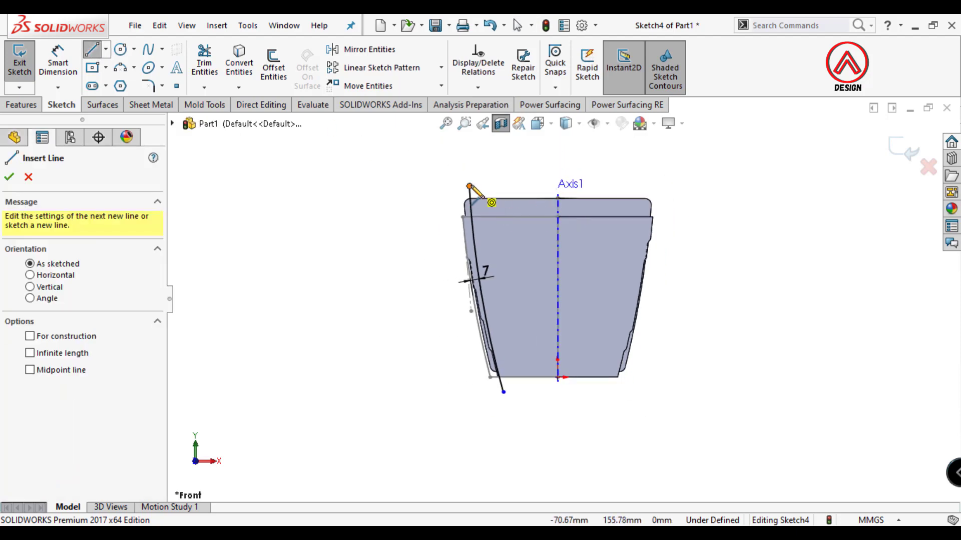
drag(503, 392, 557, 383)
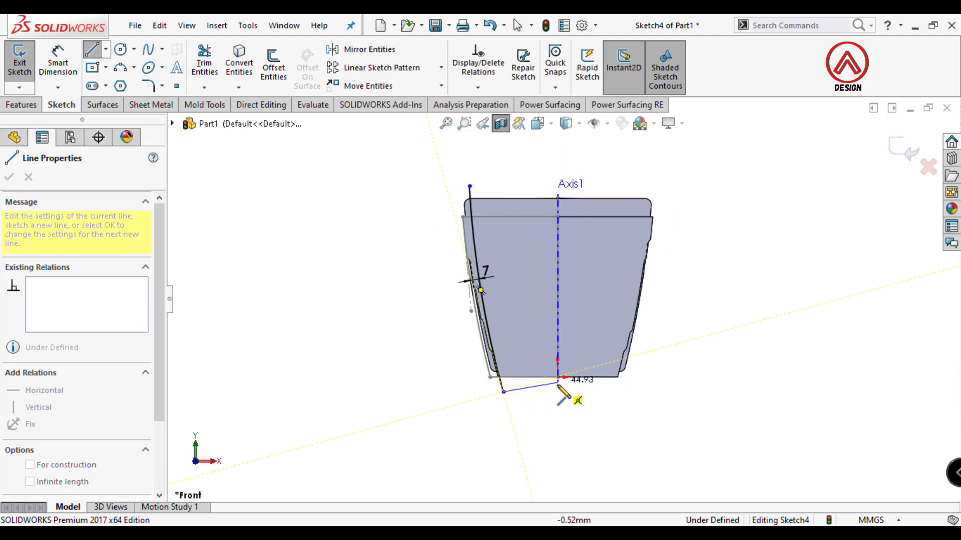
click(557, 392)
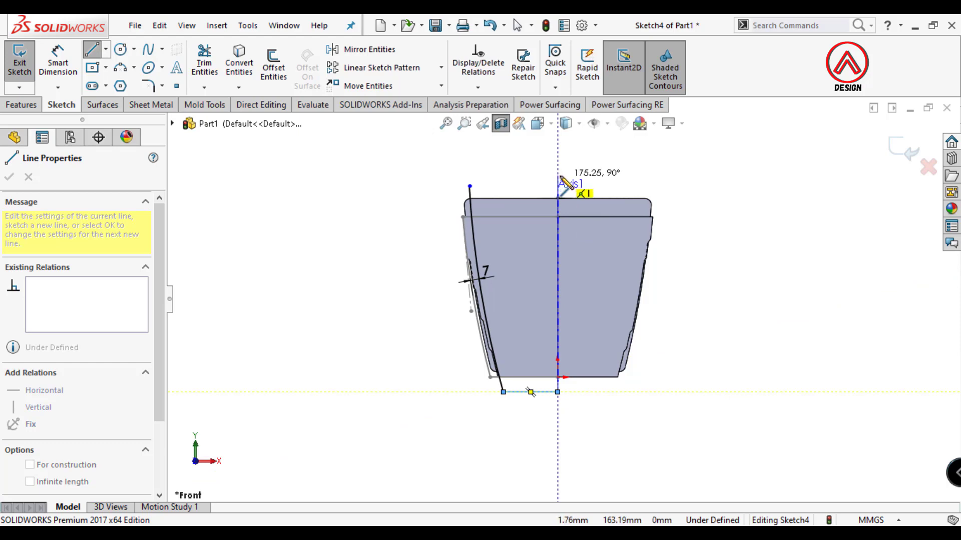
click(557, 185)
click(469, 186)
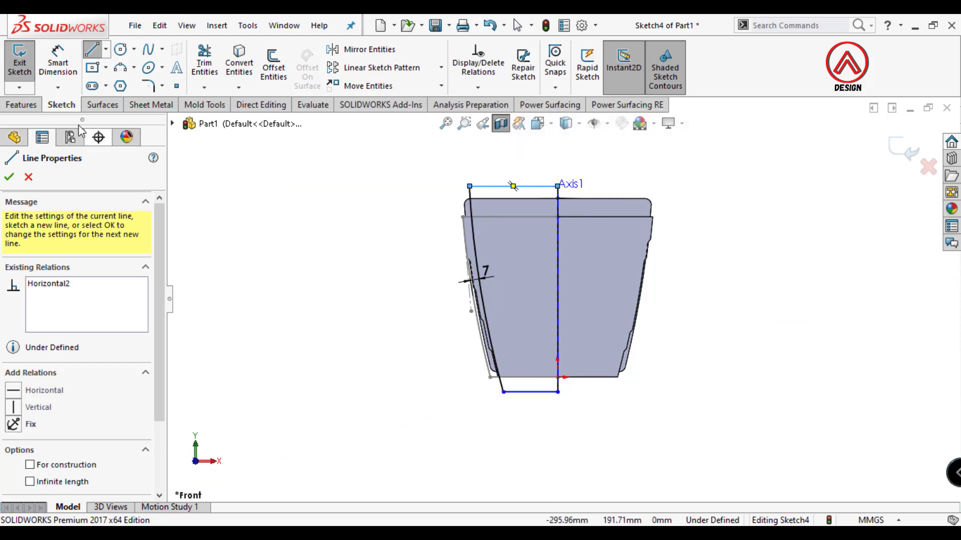
Revolve-cut the closed profile 360 degrees about its vertical centre line, limiting the feature scope to the combined rib body.
click(21, 104)
click(280, 62)
click(65, 223)
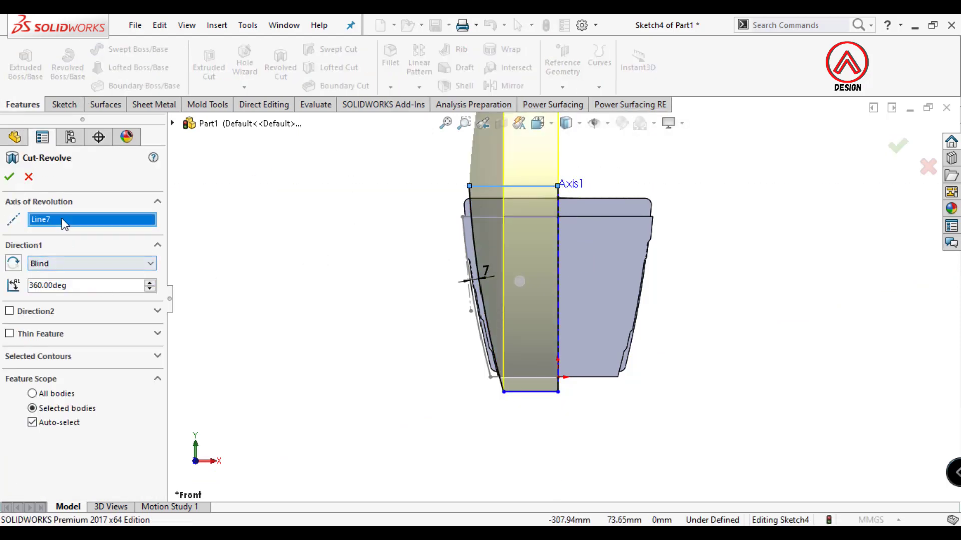
click(555, 265)
click(33, 423)
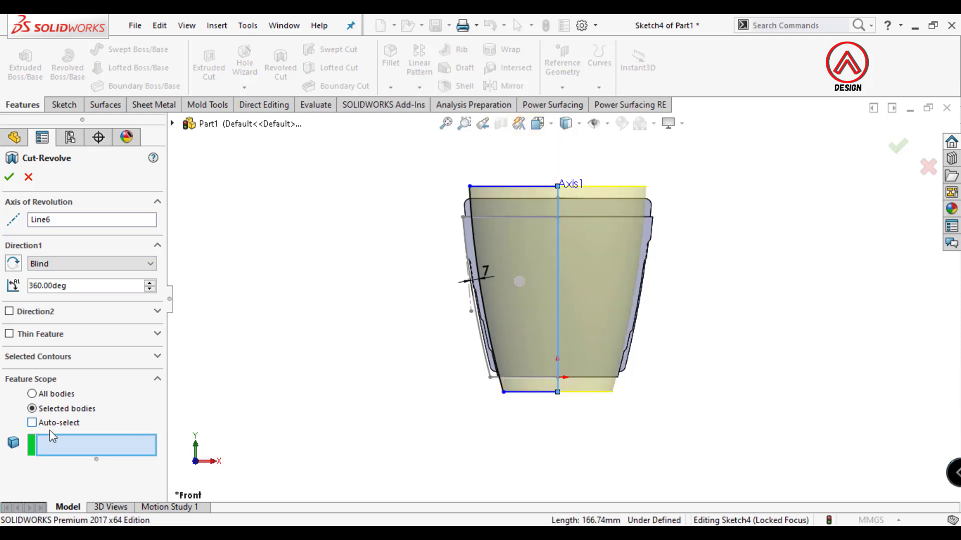
middle_drag(509, 290, 483, 224)
scroll(456, 244, down, 3)
click(457, 244)
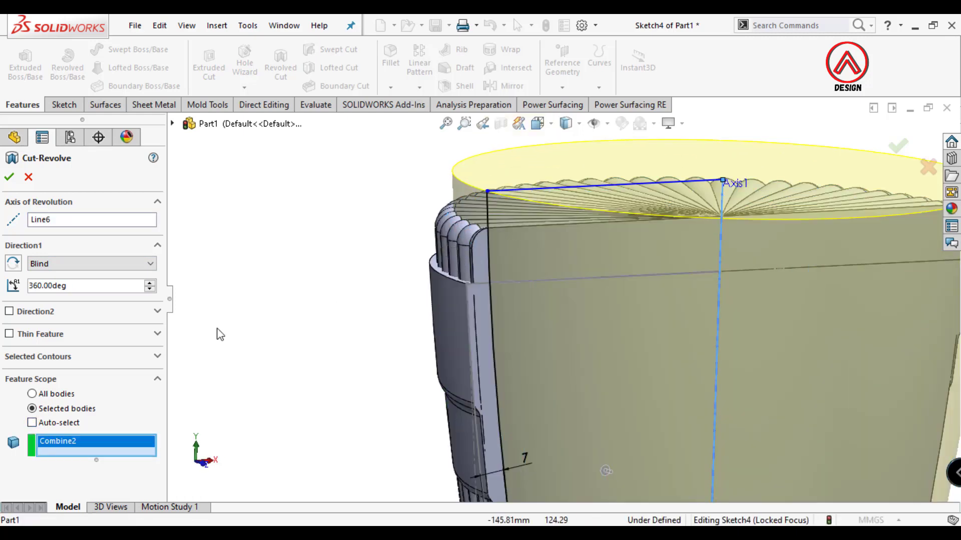
click(9, 177)
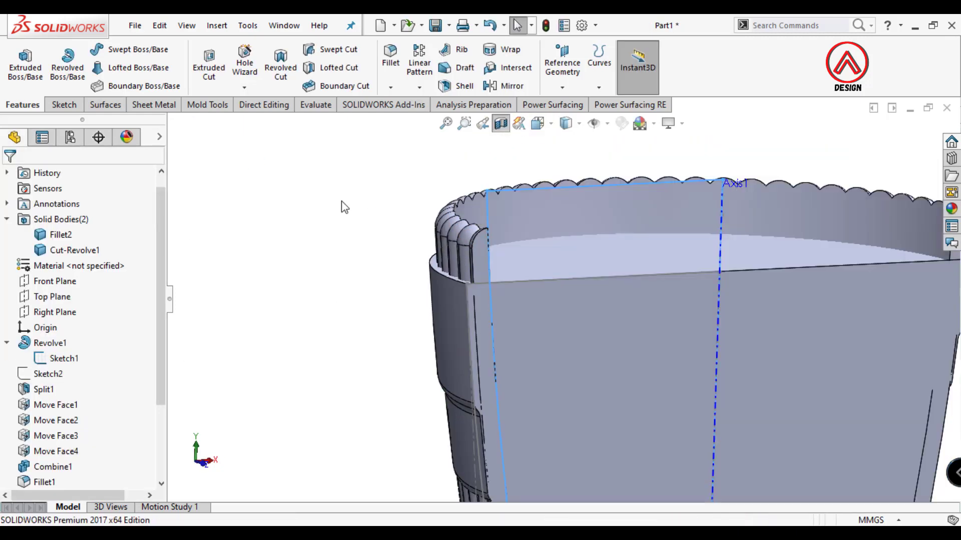
Hide the cup's profile sketch and show the whole unsectioned model in the Front view.
scroll(628, 259, up, 3)
scroll(627, 259, up, 3)
click(526, 307)
click(767, 300)
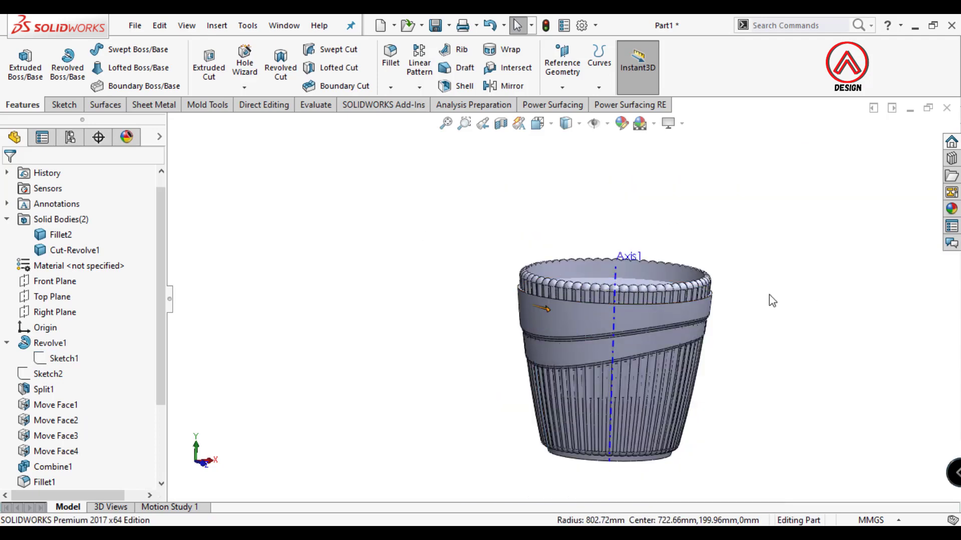
click(538, 123)
click(560, 186)
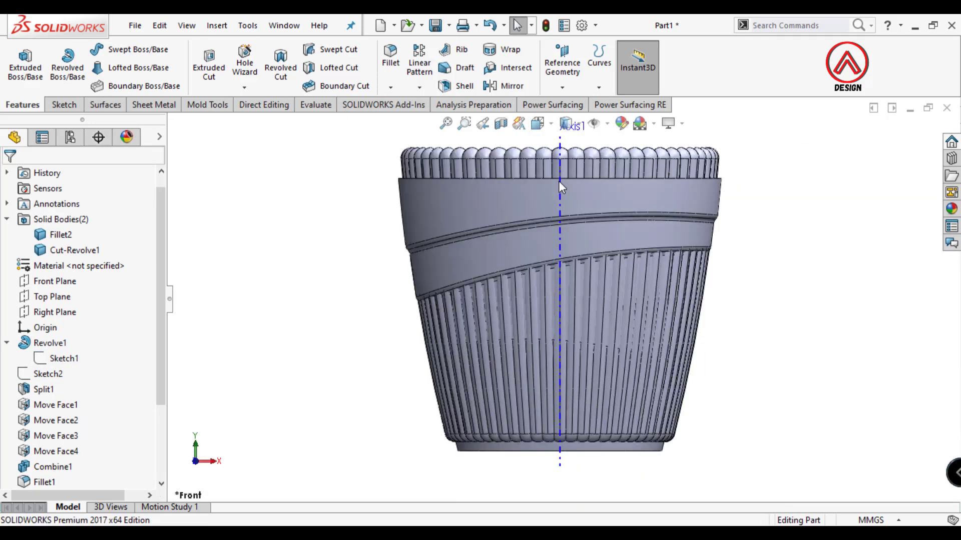
Show the band curves sketch and, in a new Front Plane sketch, offset the second curve from the rim upward by 2 mm.
click(36, 374)
click(55, 281)
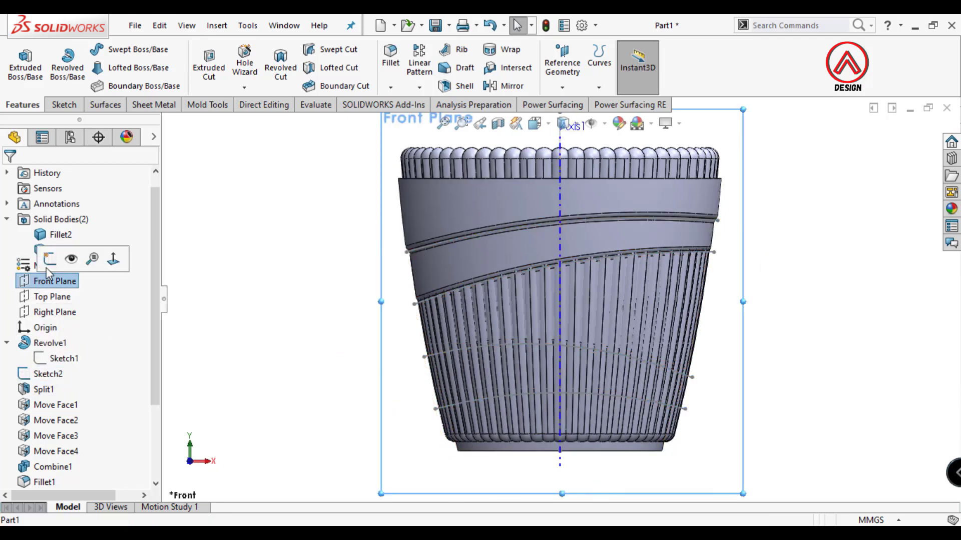
click(46, 256)
click(308, 284)
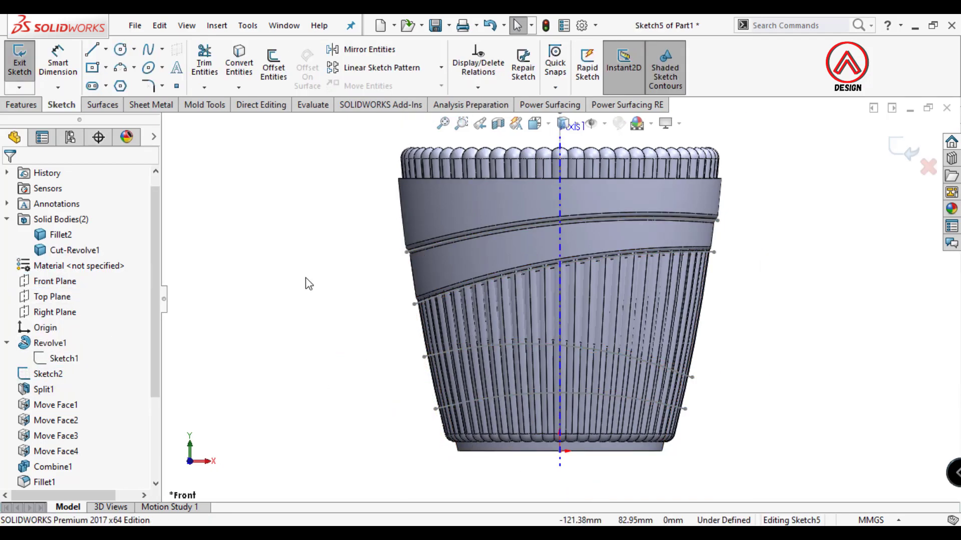
click(273, 68)
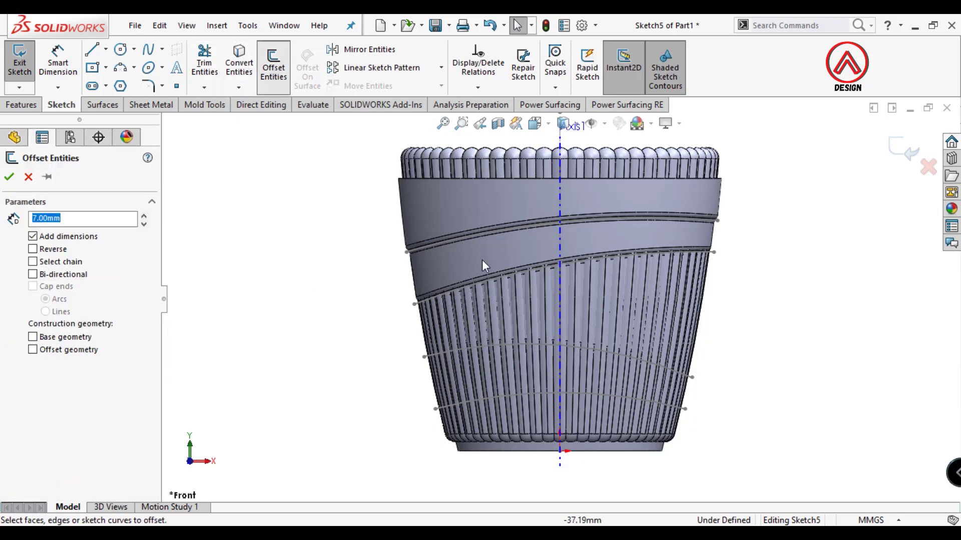
click(526, 272)
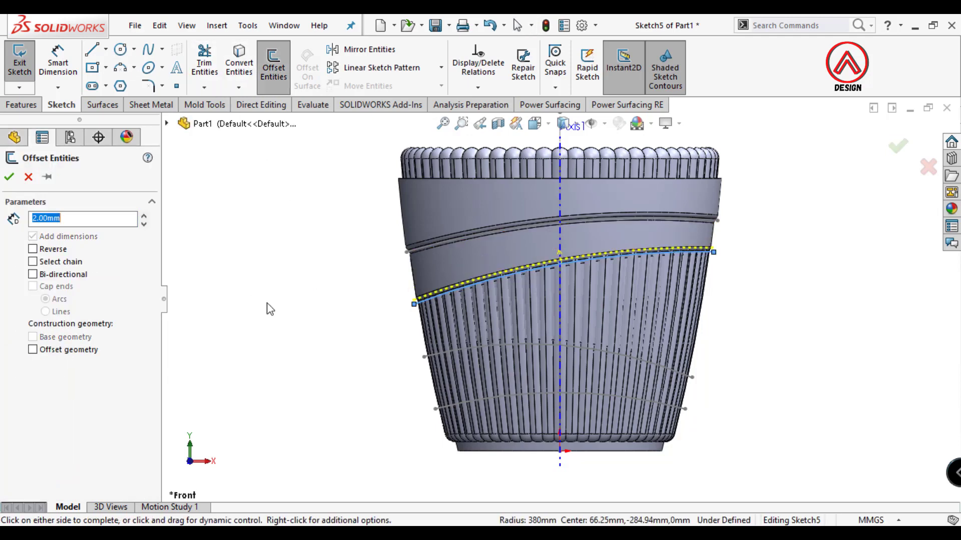
click(270, 309)
Offset the third band curve from the rim upward by 2.25 mm.
scroll(573, 403, down, 4)
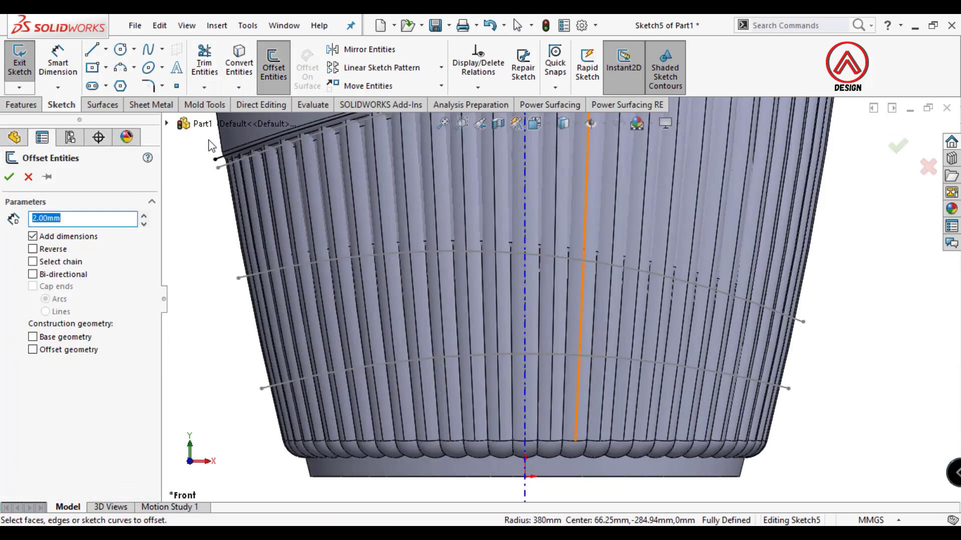
click(66, 221)
text(2.25)
click(399, 254)
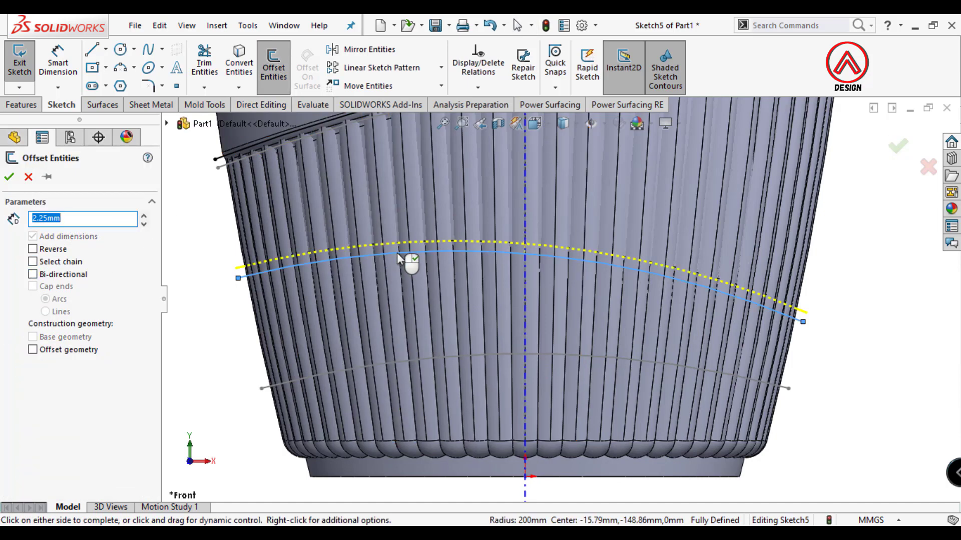
click(9, 178)
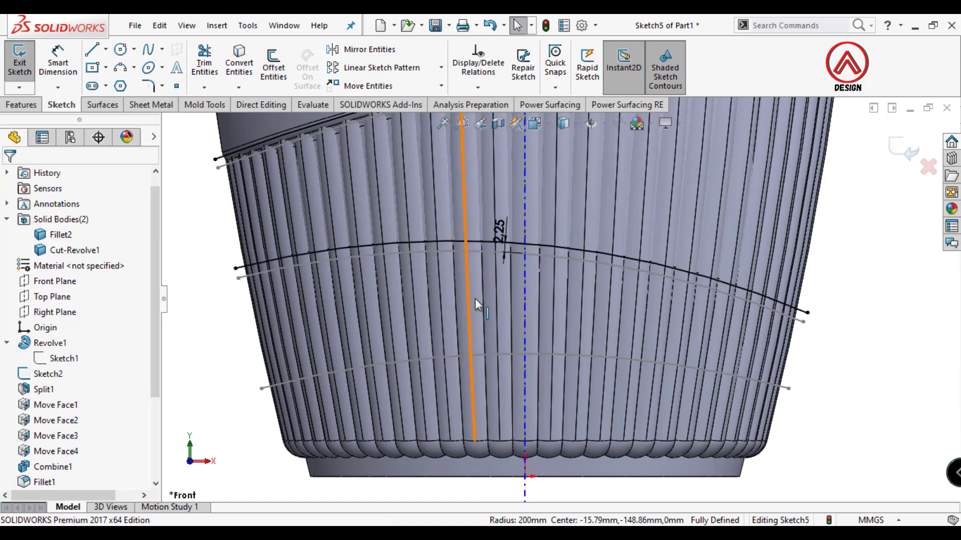
Close the region between the two offset curves with a straight line joining their endpoints on each side of the cup.
scroll(475, 298, up, 3)
scroll(578, 274, down, 5)
click(91, 49)
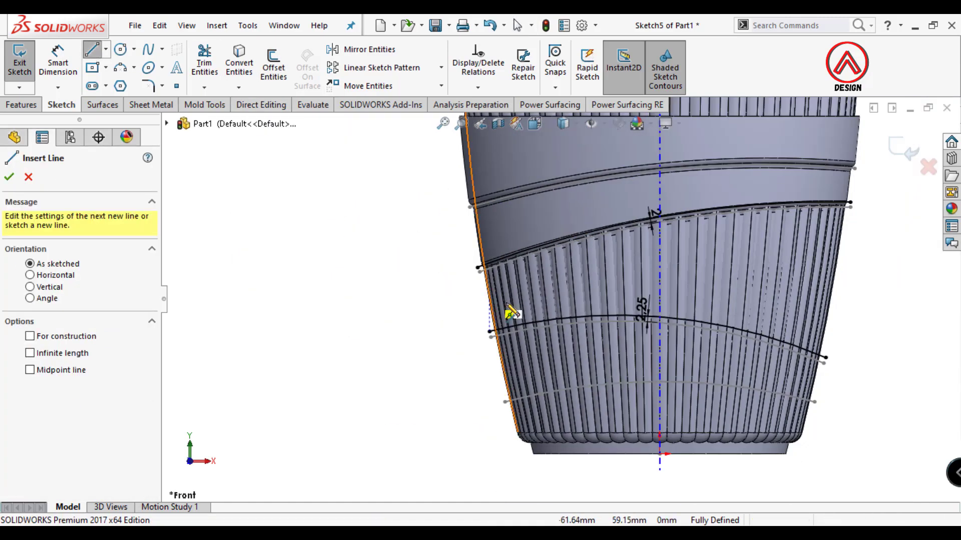
scroll(510, 313, up, 2)
drag(489, 332, 479, 268)
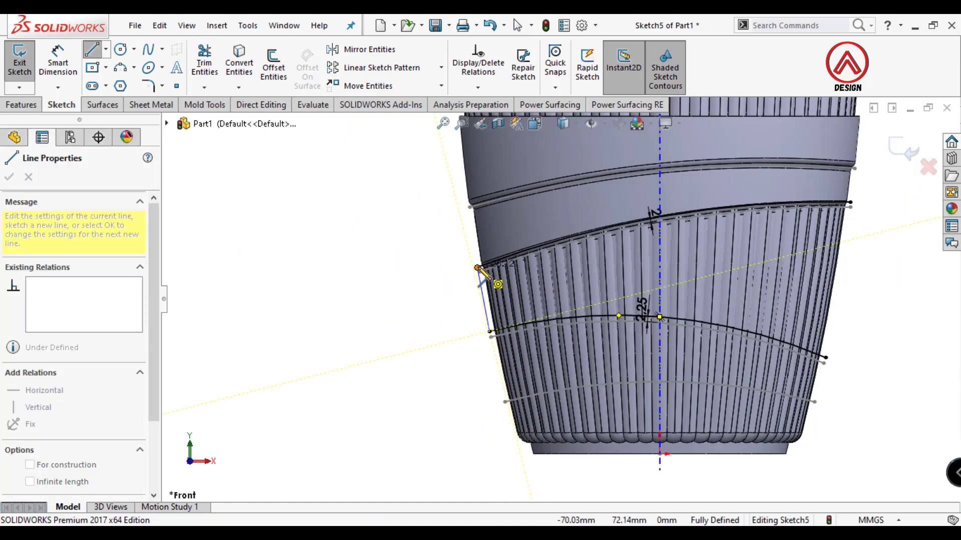
key(Escape)
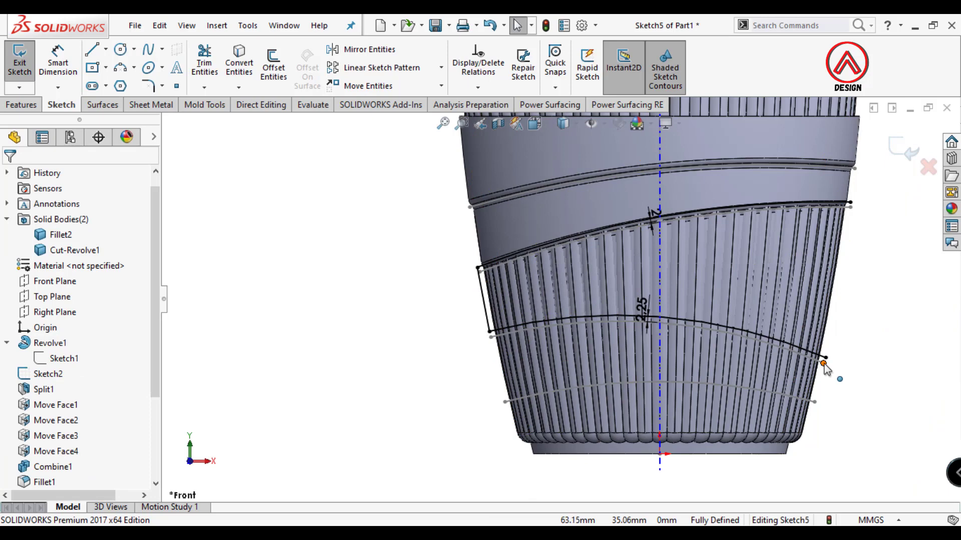
click(92, 49)
drag(826, 358, 850, 203)
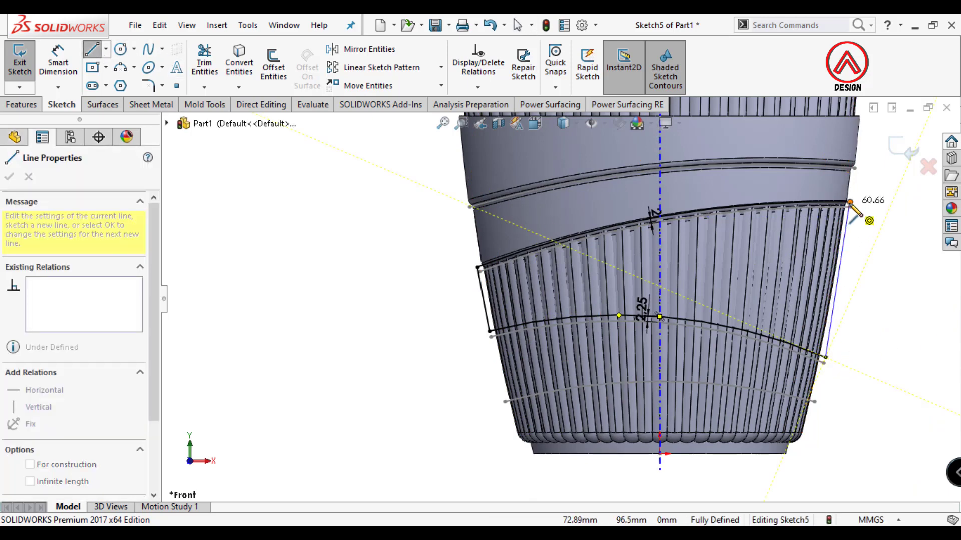
scroll(559, 297, up, 3)
key(Escape)
Extrude-cut outside the closed region with Through All in both directions, limiting the feature scope to the rib body.
click(21, 104)
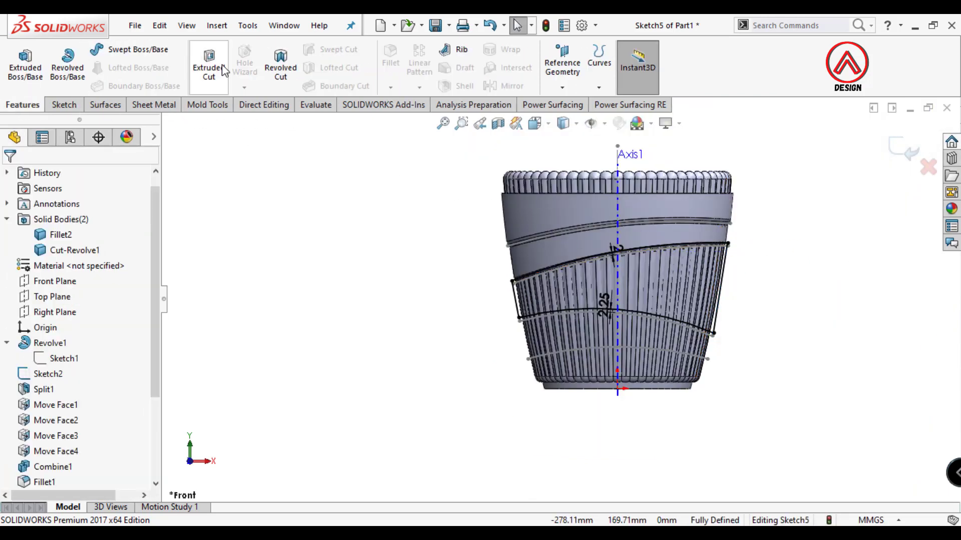
click(209, 65)
click(60, 262)
click(63, 289)
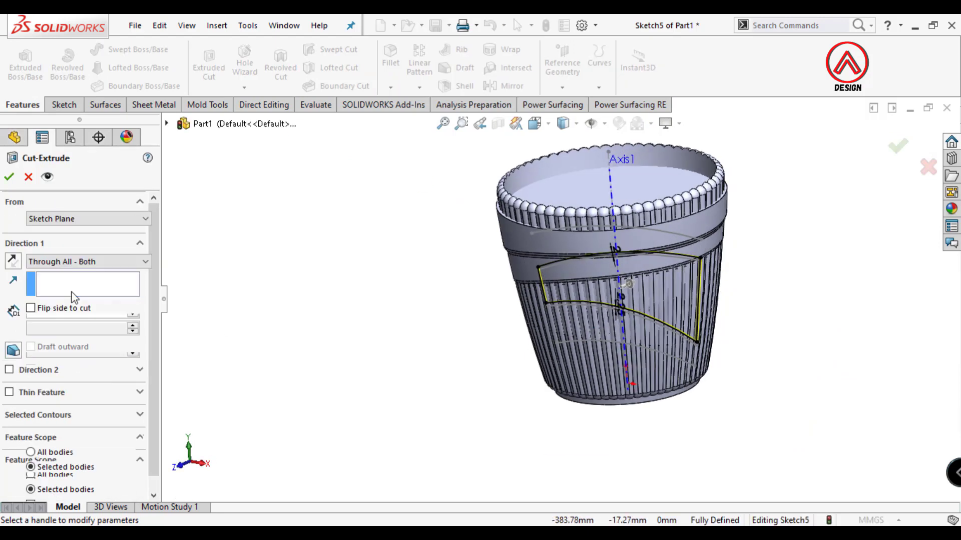
click(9, 368)
scroll(57, 451, down, 1)
click(31, 489)
scroll(59, 482, down, 1)
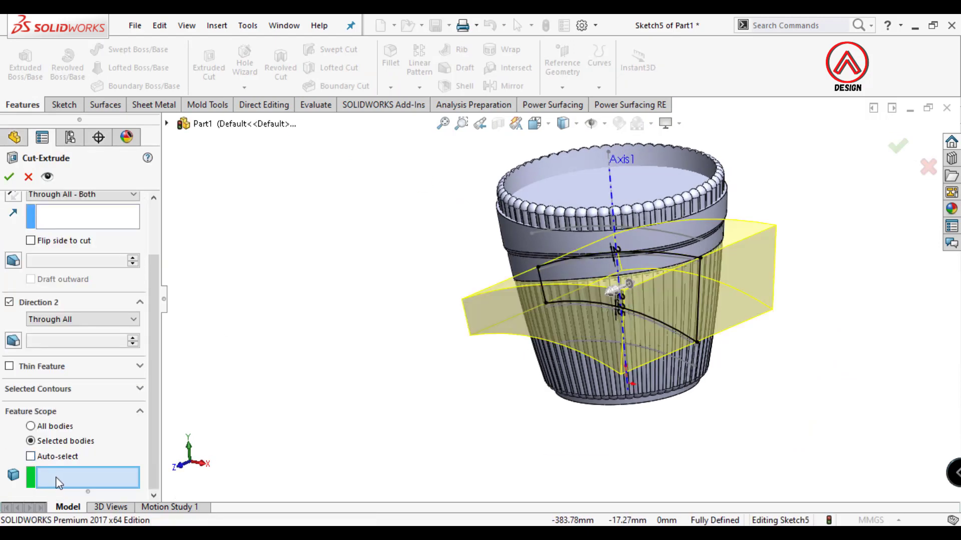
click(492, 217)
scroll(157, 198, up, 2)
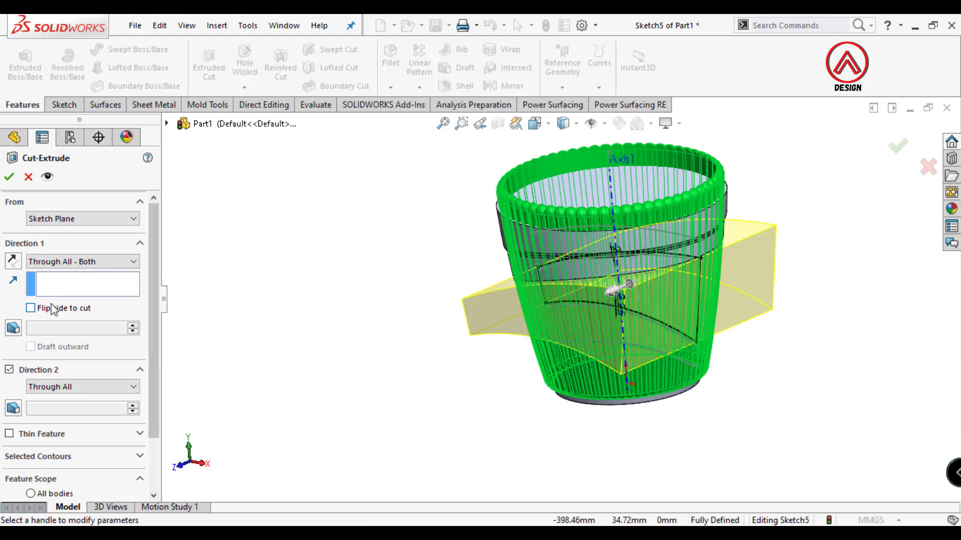
click(9, 176)
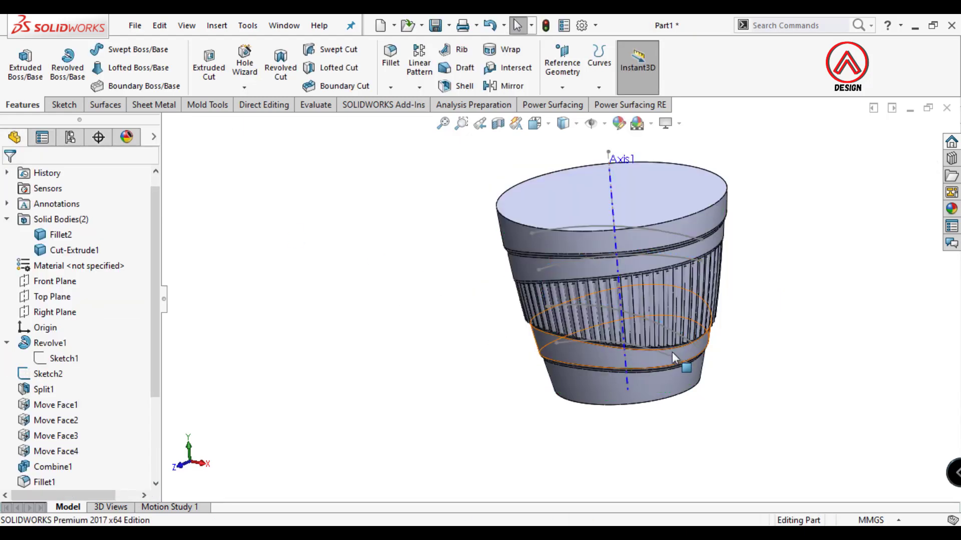
Hide the band curves sketch and the main cup body, leaving only the ribbed band shown.
click(673, 357)
click(563, 123)
click(556, 145)
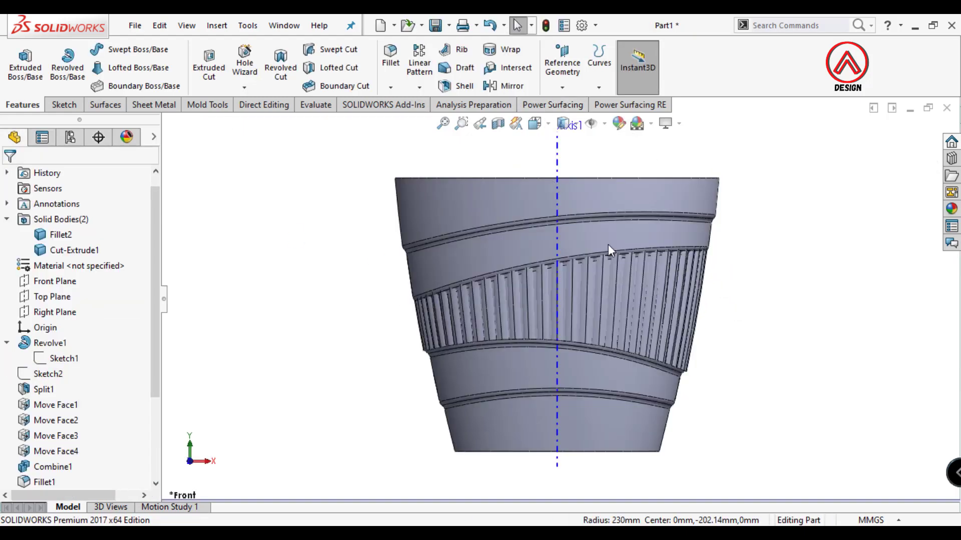
key(f)
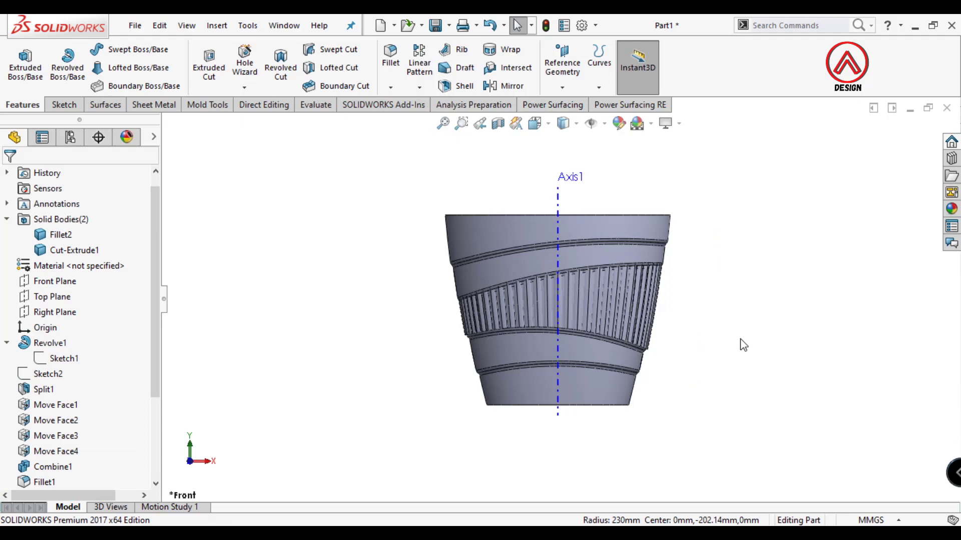
scroll(590, 295, down, 5)
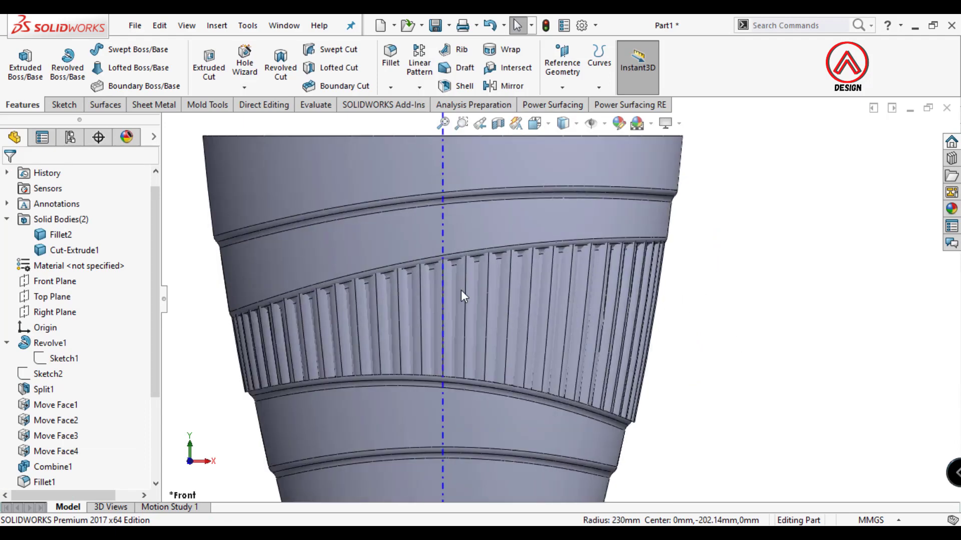
click(419, 250)
click(479, 205)
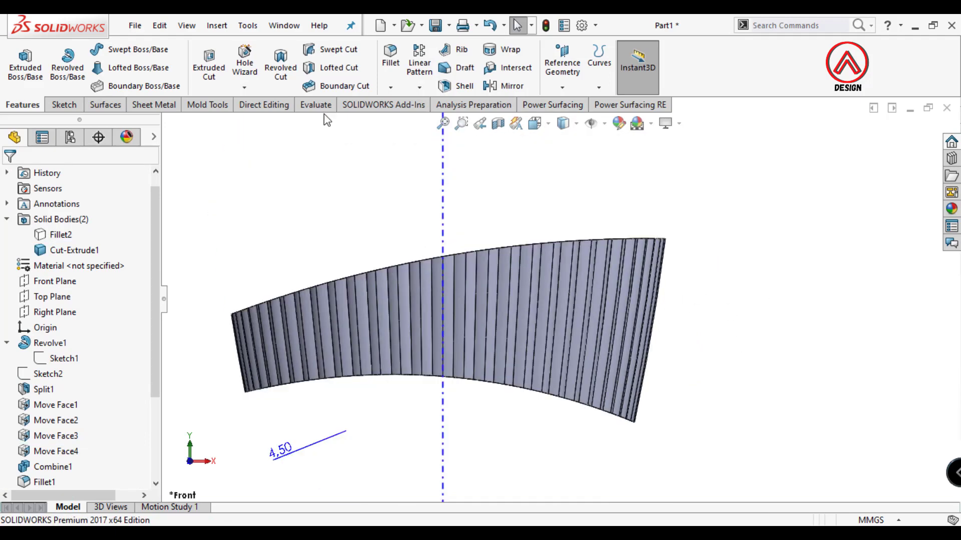
Fillet all the vertical groove edges around the ribbed band with a 3 mm radius.
click(391, 55)
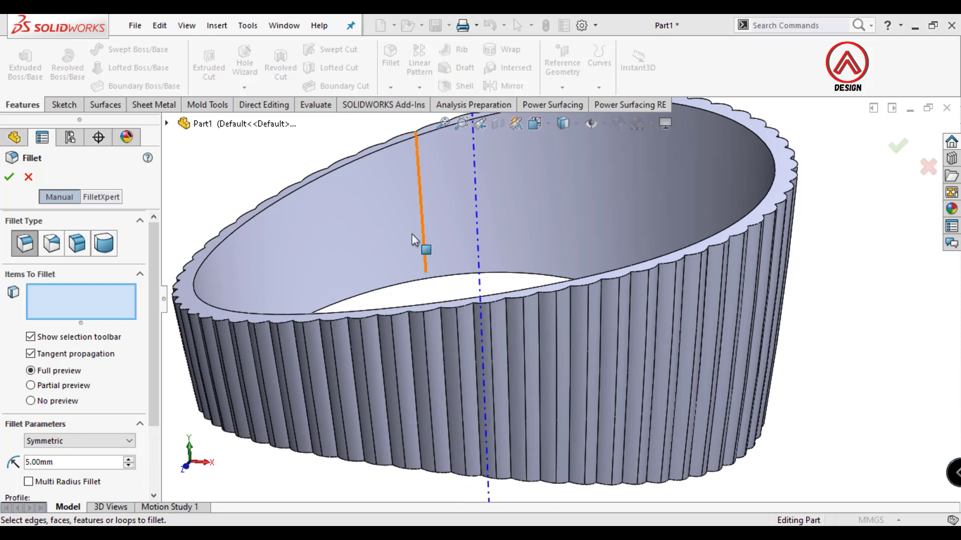
key(f)
scroll(575, 334, down, 3)
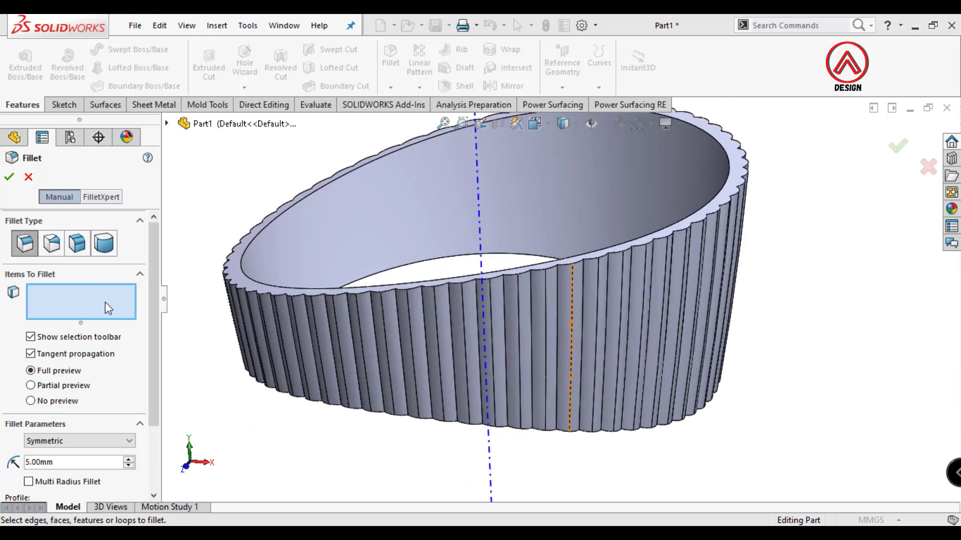
click(454, 306)
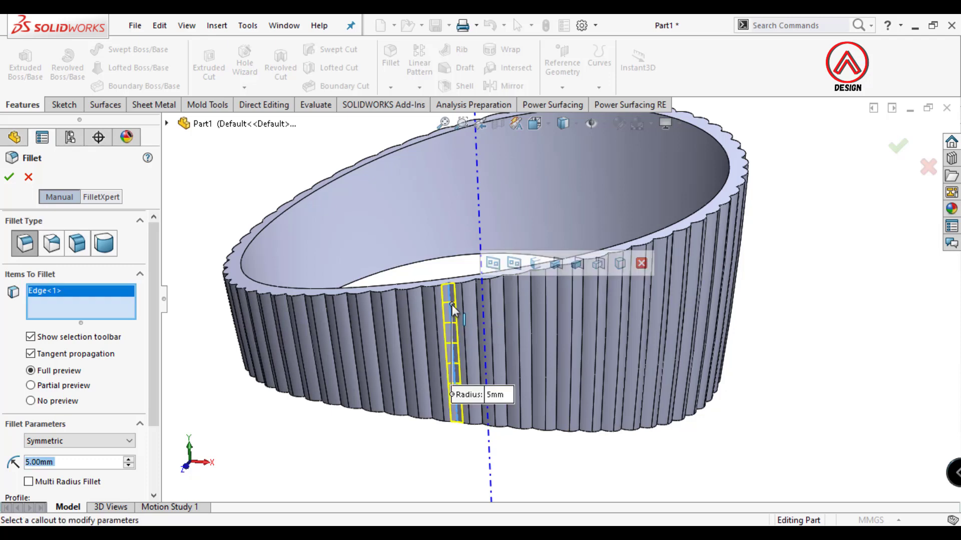
click(537, 271)
scroll(161, 344, down, 5)
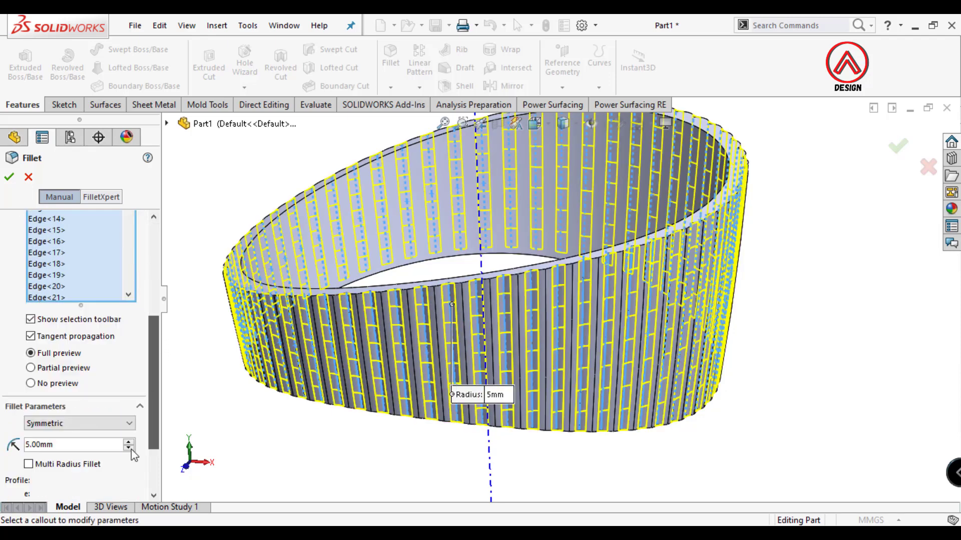
click(63, 373)
double_click(64, 373)
text(3)
key(Return)
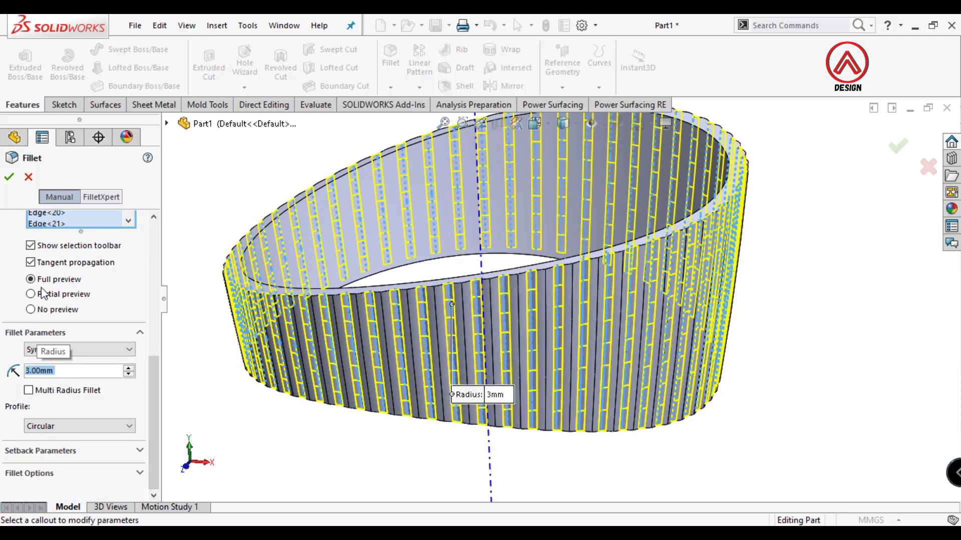
click(11, 181)
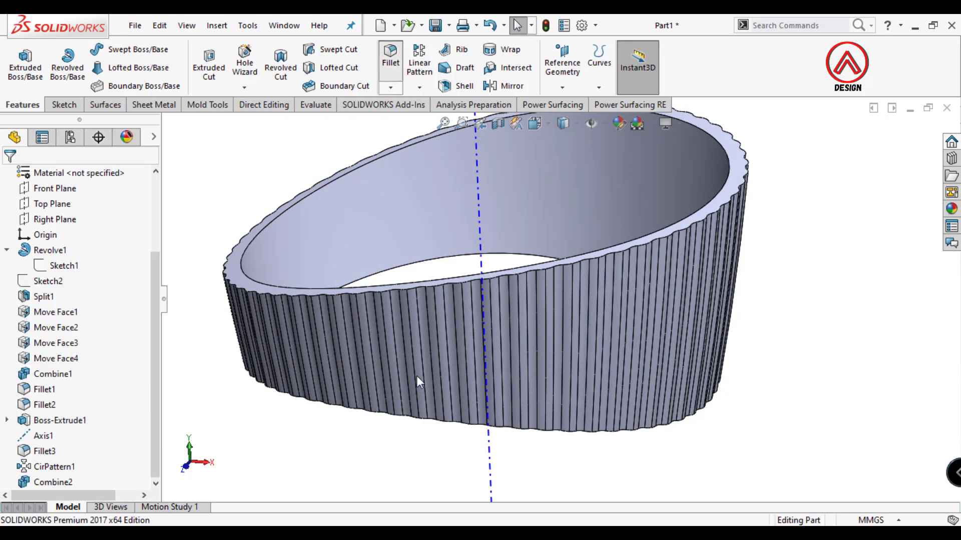
Fillet the scalloped lower outer edge of the ribbed band with a 4 mm radius.
middle_drag(417, 376, 389, 280)
key(Return)
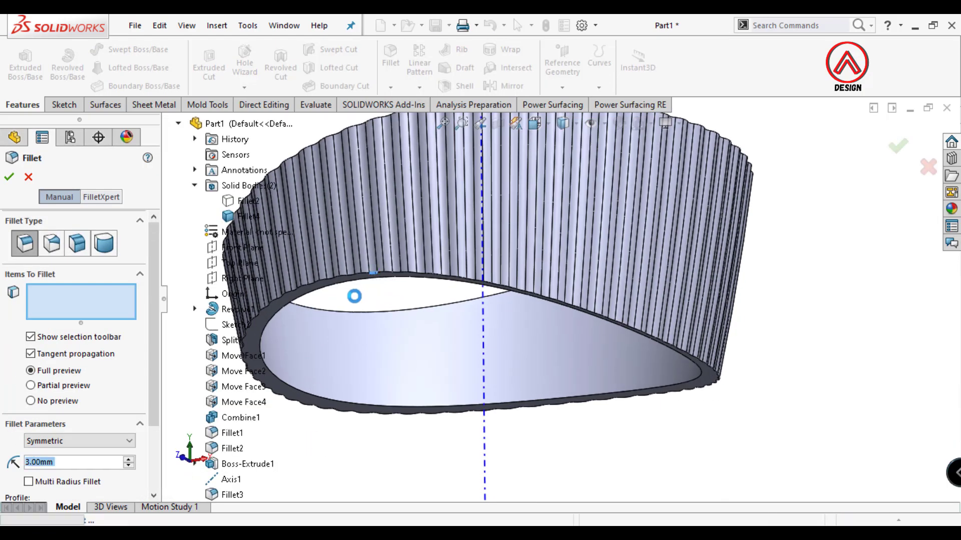
click(371, 271)
text(4)
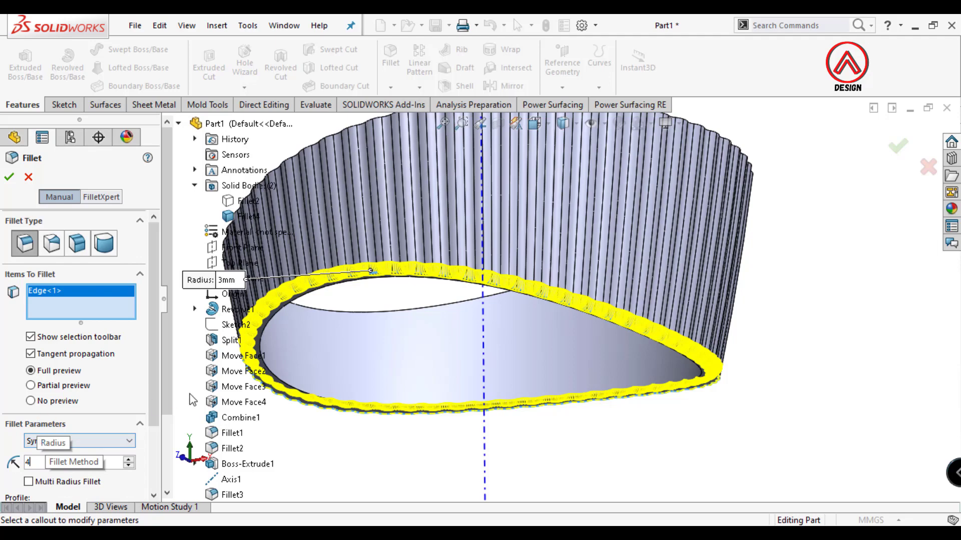
key(Return)
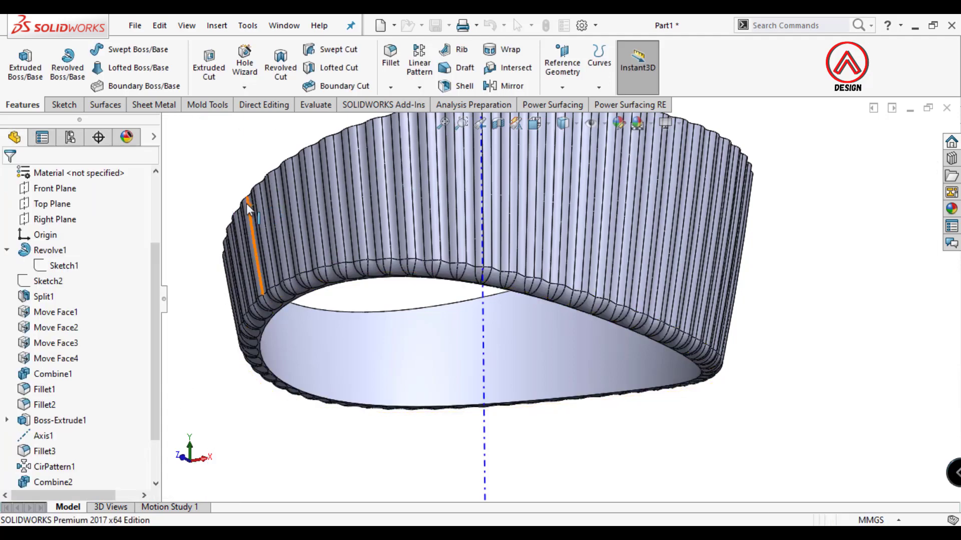
Show the main cup body again and set the model to the Front view.
scroll(52, 245, up, 3)
click(56, 250)
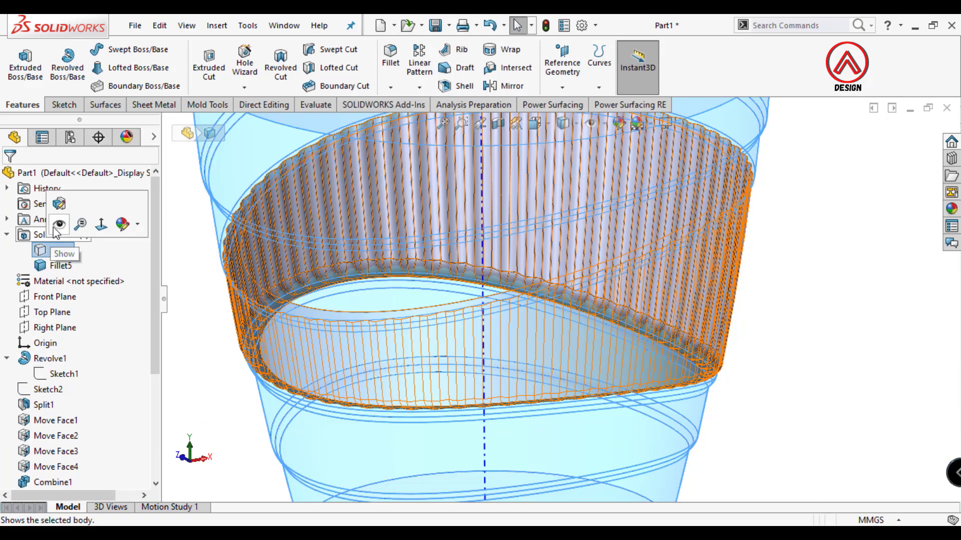
click(805, 243)
click(534, 123)
click(557, 187)
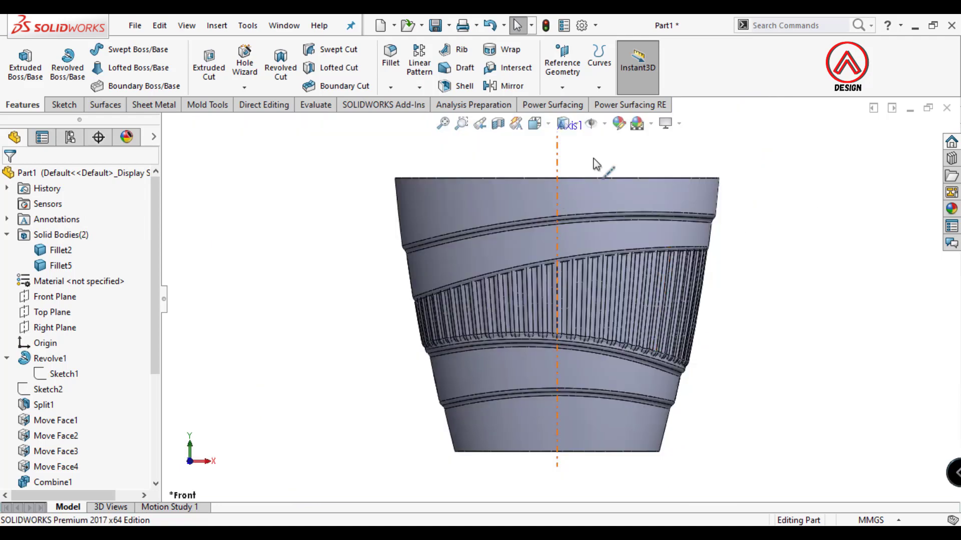
Combine the cup body and the ribbed band into a single solid body.
click(216, 25)
mouse_move(248, 92)
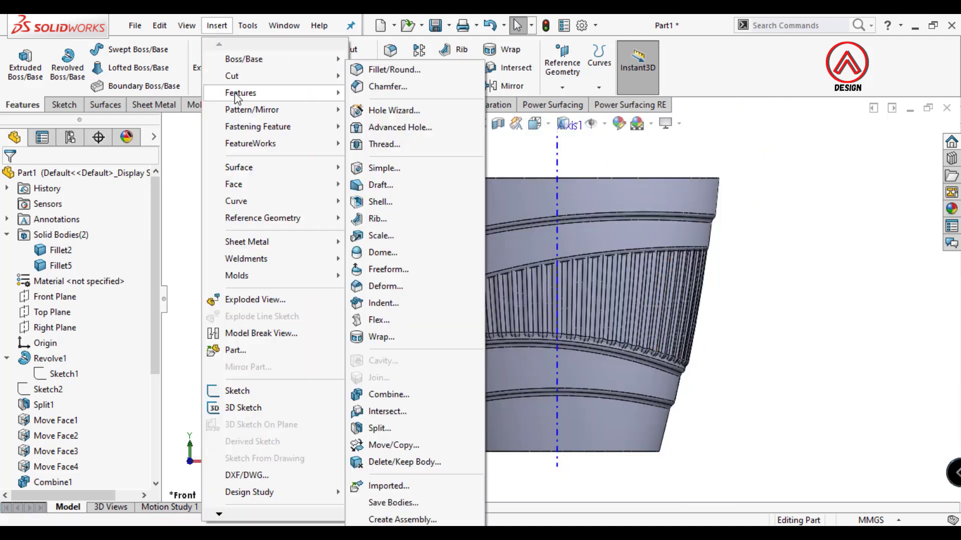
click(375, 393)
click(473, 360)
click(473, 326)
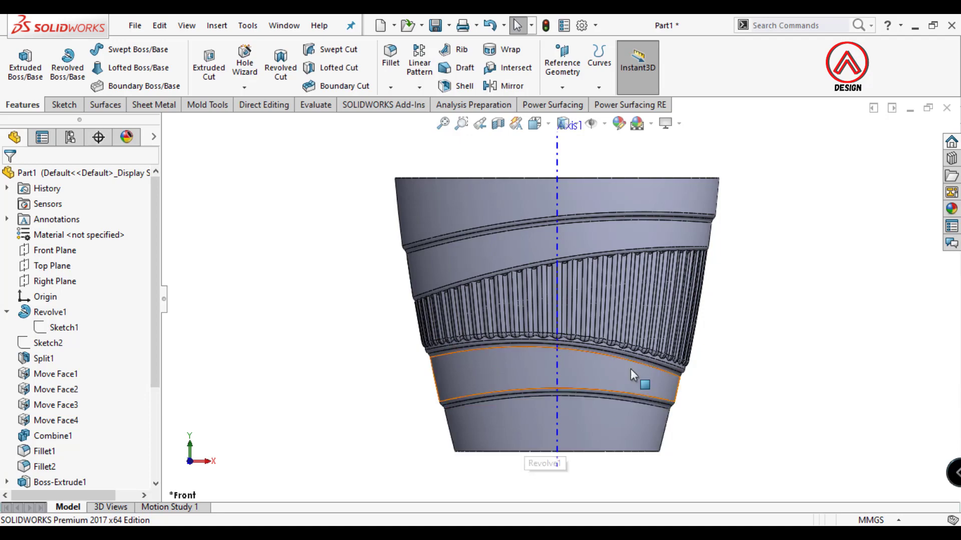
On the cup's flat bottom face, sketch two concentric circles about 76 mm and 89 mm in diameter, centred on the origin.
middle_drag(572, 426, 574, 387)
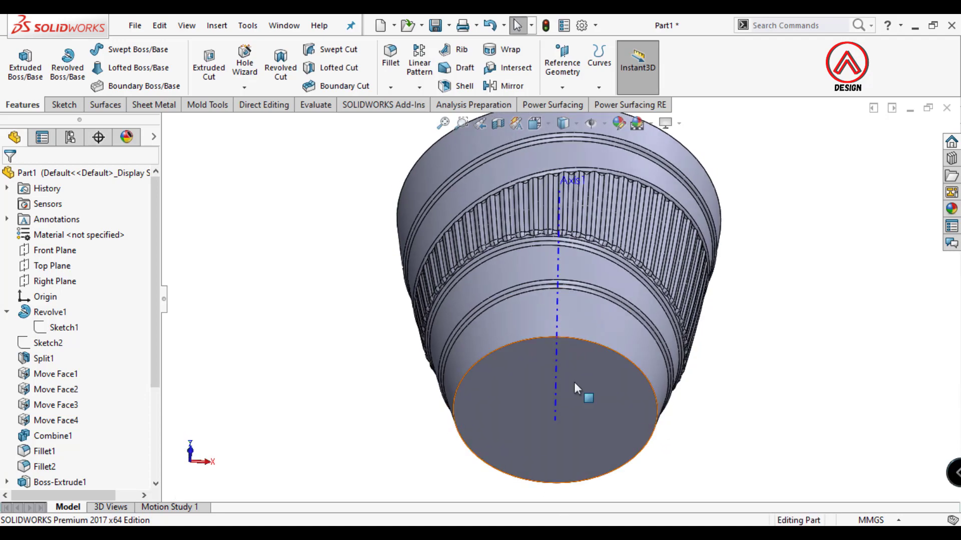
click(530, 395)
click(677, 353)
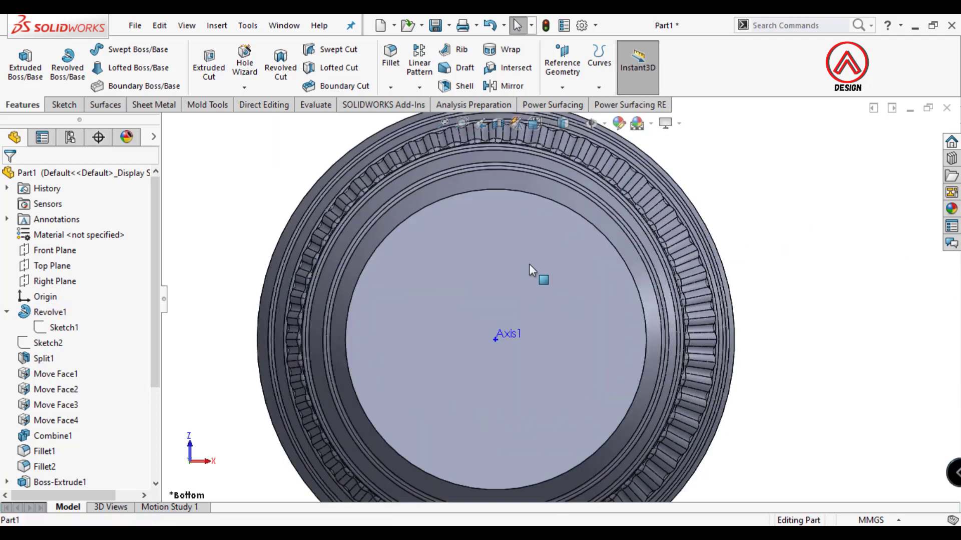
click(64, 104)
click(19, 58)
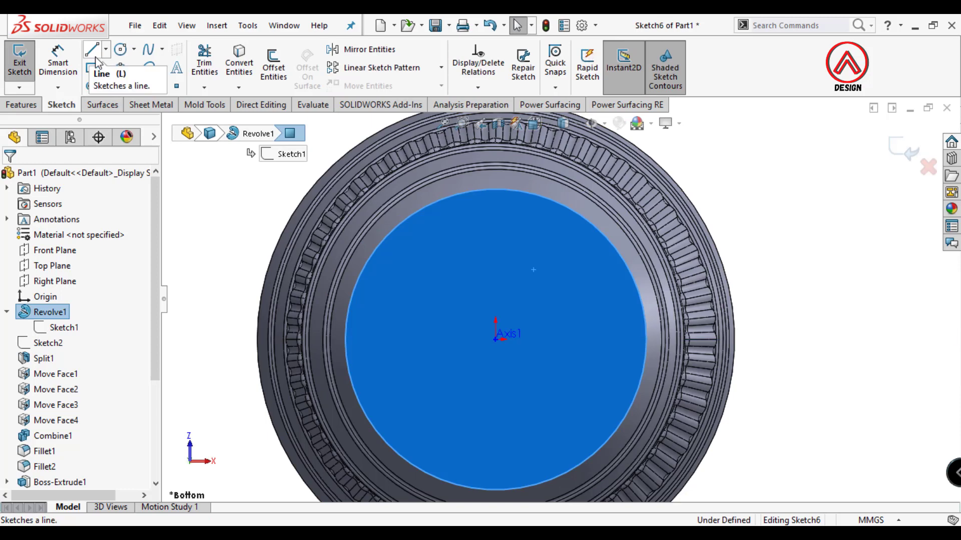
click(120, 48)
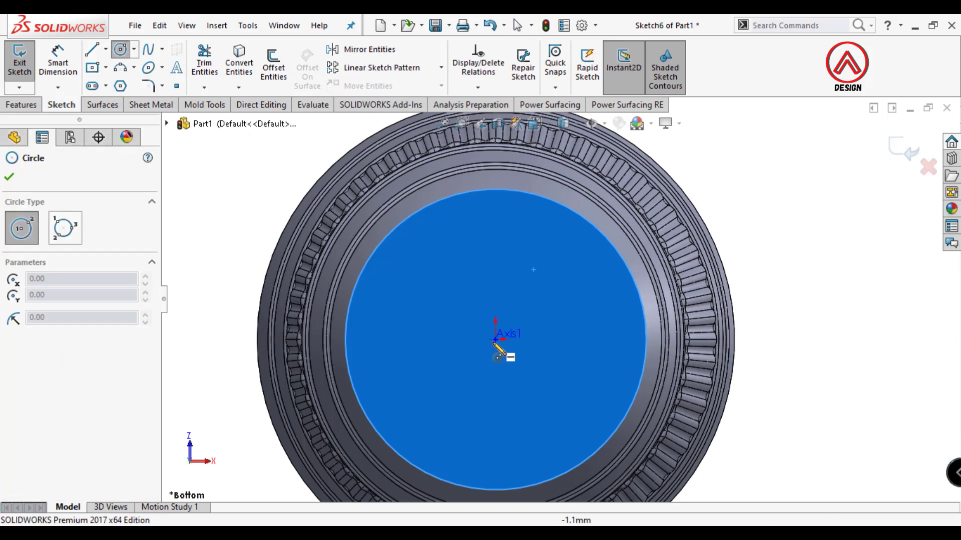
click(495, 339)
click(534, 228)
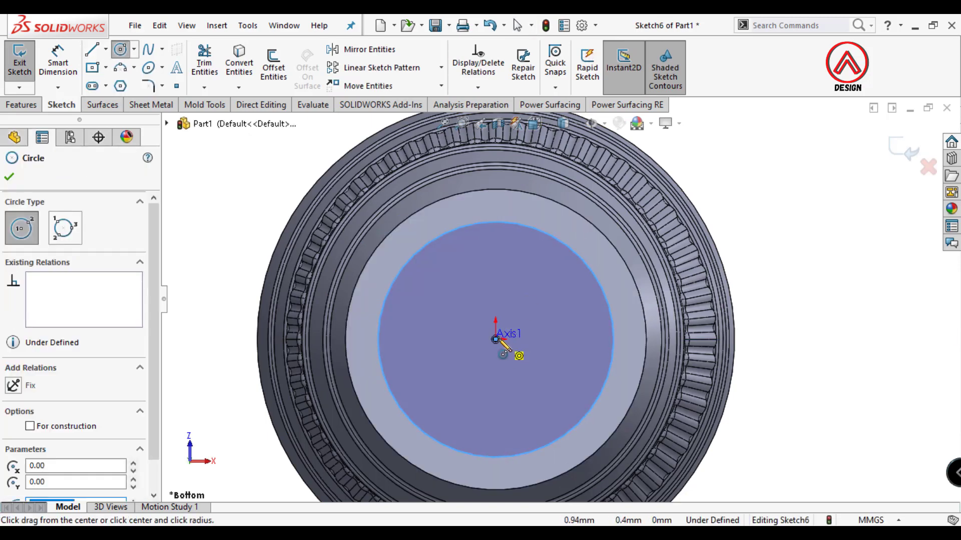
click(495, 339)
click(561, 215)
Dimension the outer circle's diameter to 120 mm and the inner circle's diameter to 68.5 mm.
key(d)
click(575, 216)
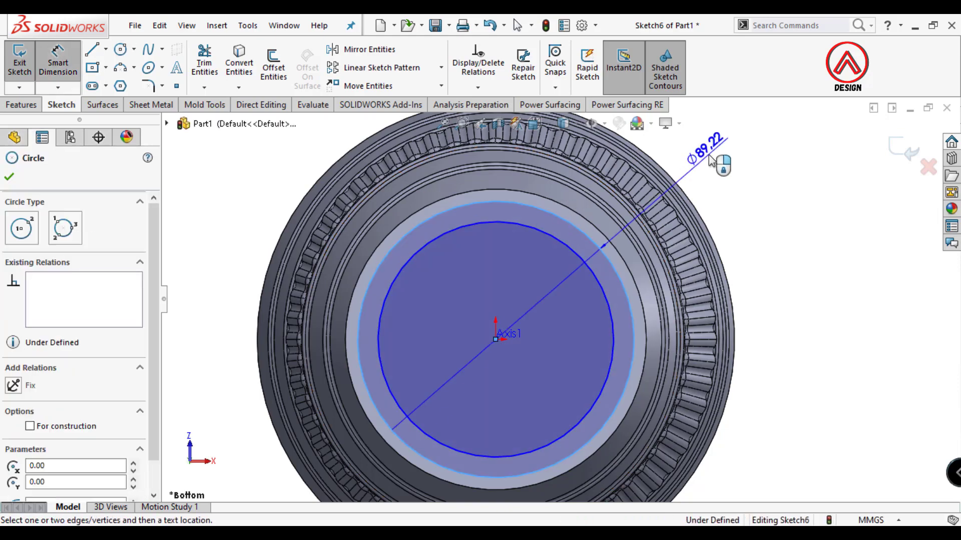
click(711, 160)
text(120)
key(Return)
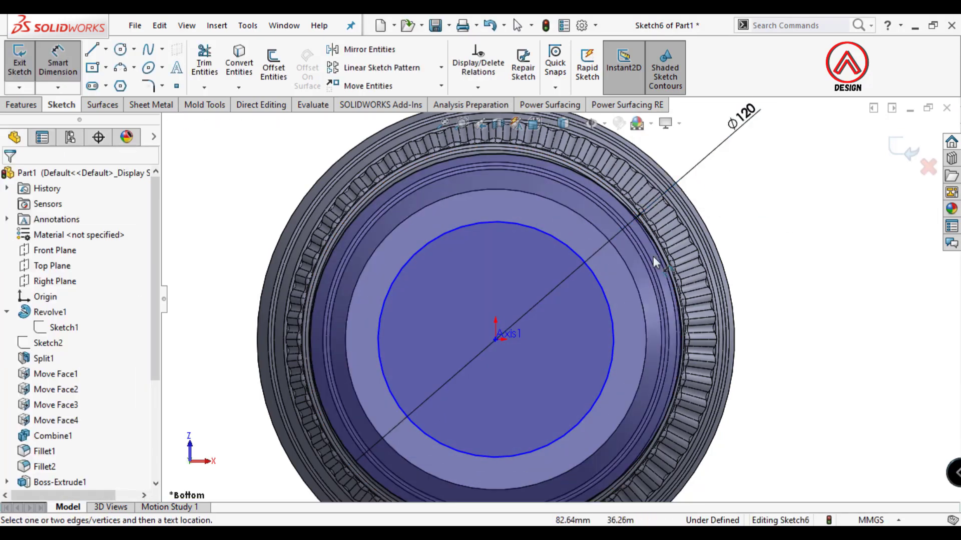
click(610, 291)
text(68.5)
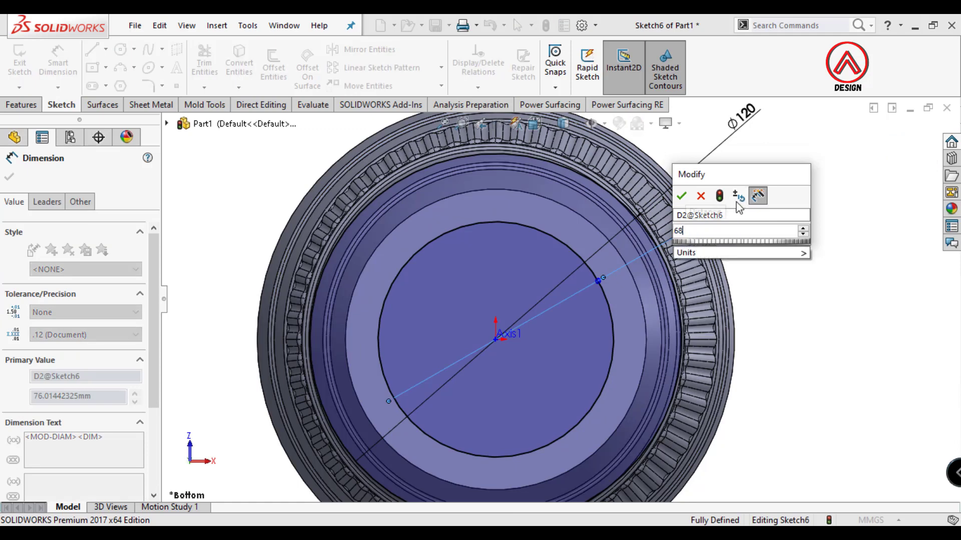
key(Return)
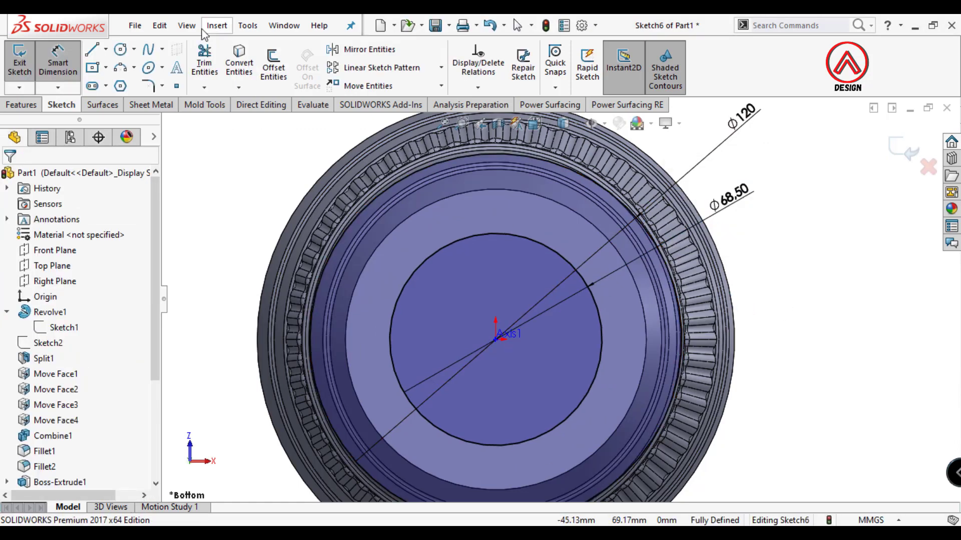
Sketch a vertical centerline from the origin up past the cup's outer rim.
click(93, 50)
click(495, 339)
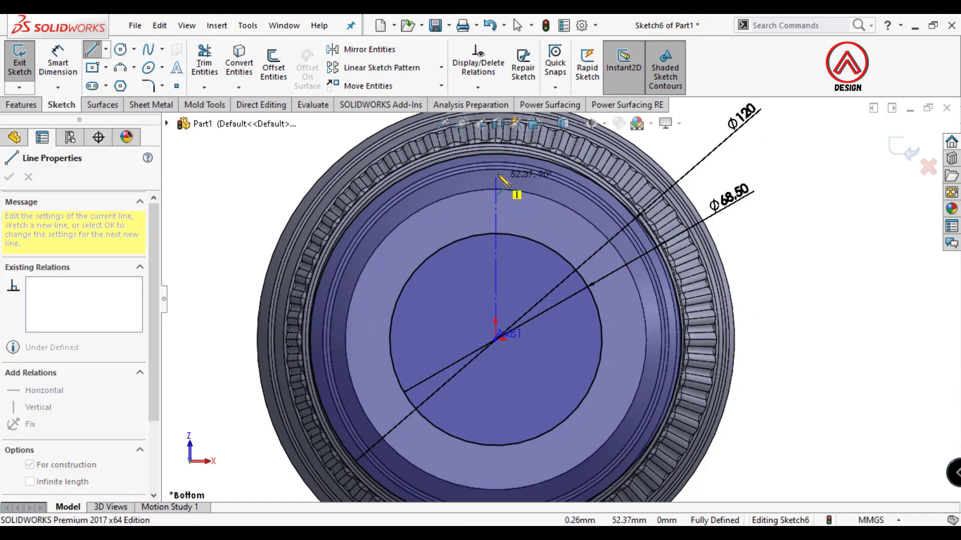
scroll(522, 156, up, 2)
click(516, 147)
key(Escape)
Sketch a slanted line from the origin past the rim, left of the centerline, and set the angle between them to 15°.
click(92, 49)
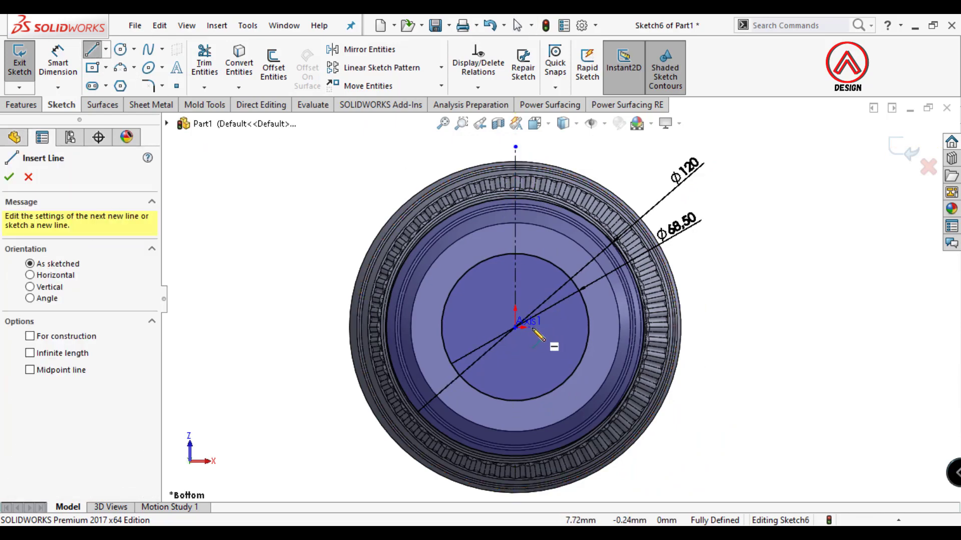
click(516, 329)
scroll(526, 200, up, 3)
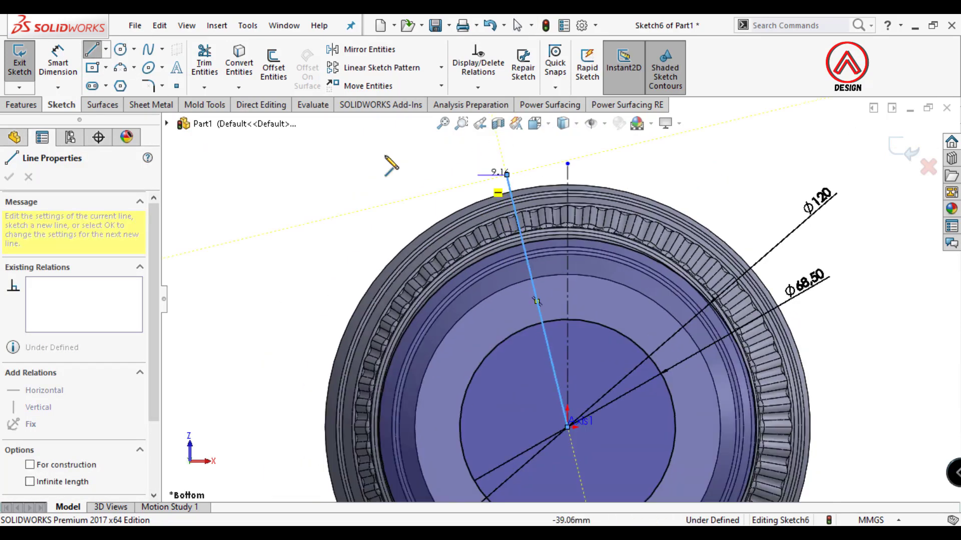
click(507, 175)
key(d)
scroll(610, 288, up, 2)
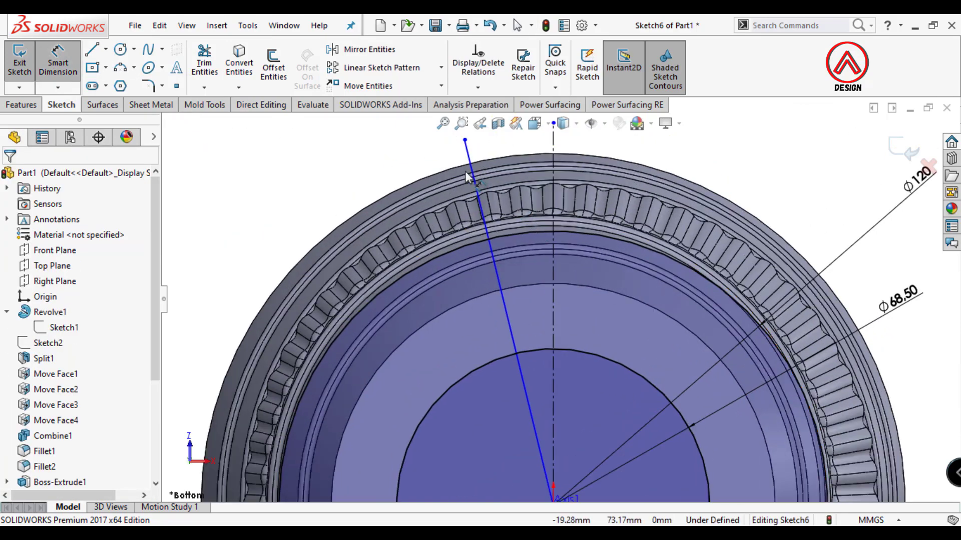
click(481, 200)
click(553, 200)
click(526, 150)
text(15)
key(Return)
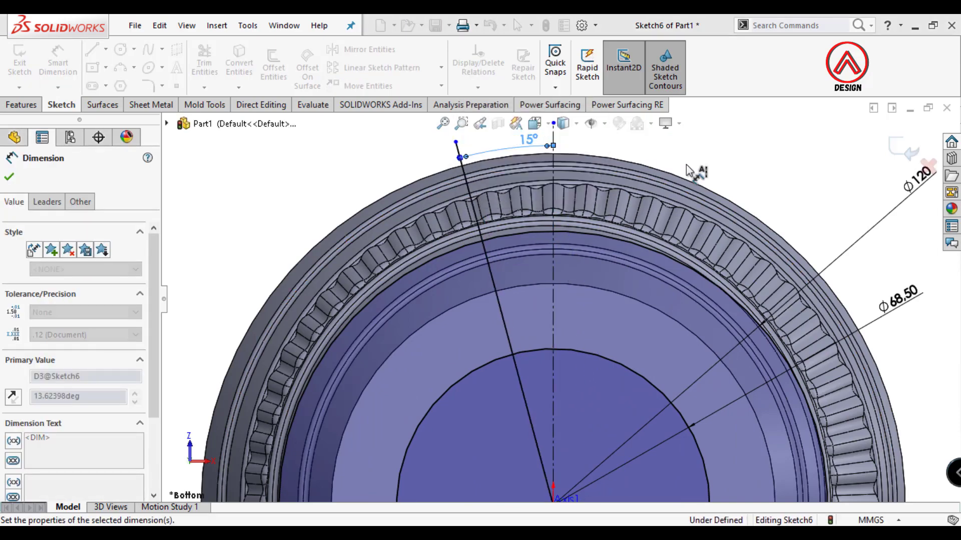
Mirror the slanted line about the vertical centerline, keeping the original.
scroll(553, 295, down, 3)
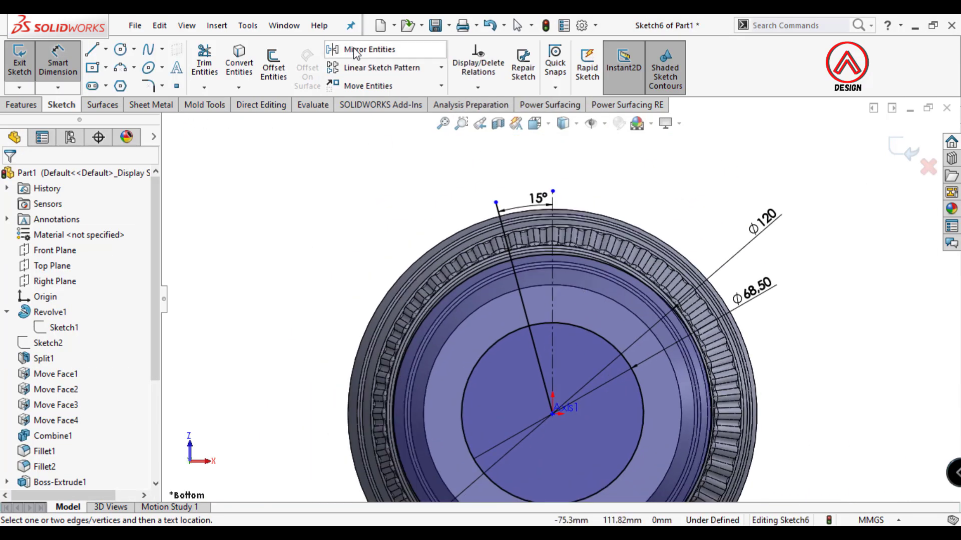
click(355, 50)
click(504, 287)
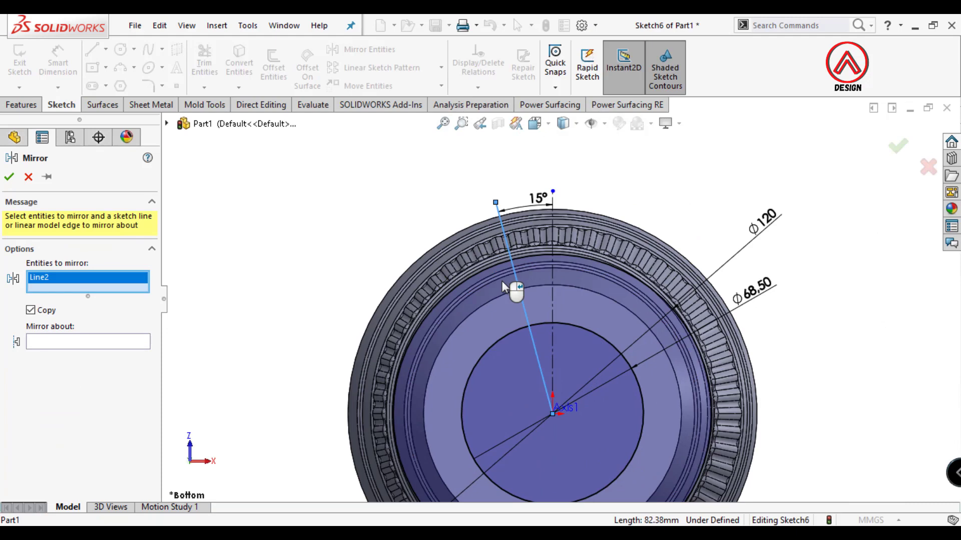
click(59, 343)
click(553, 346)
click(9, 177)
Circular-pattern the two slanted lines about the origin with 5 equally spaced instances over 360°.
scroll(591, 295, down, 3)
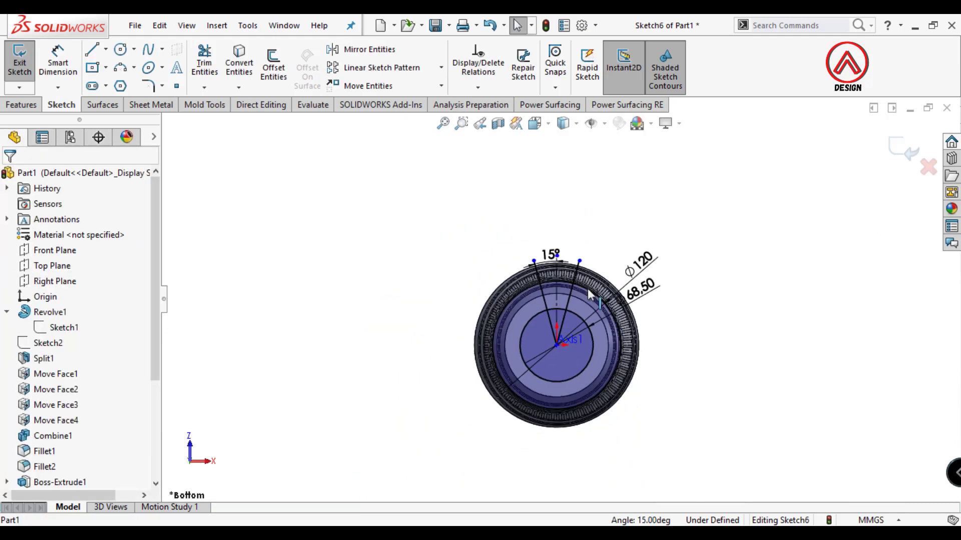
scroll(575, 326, up, 2)
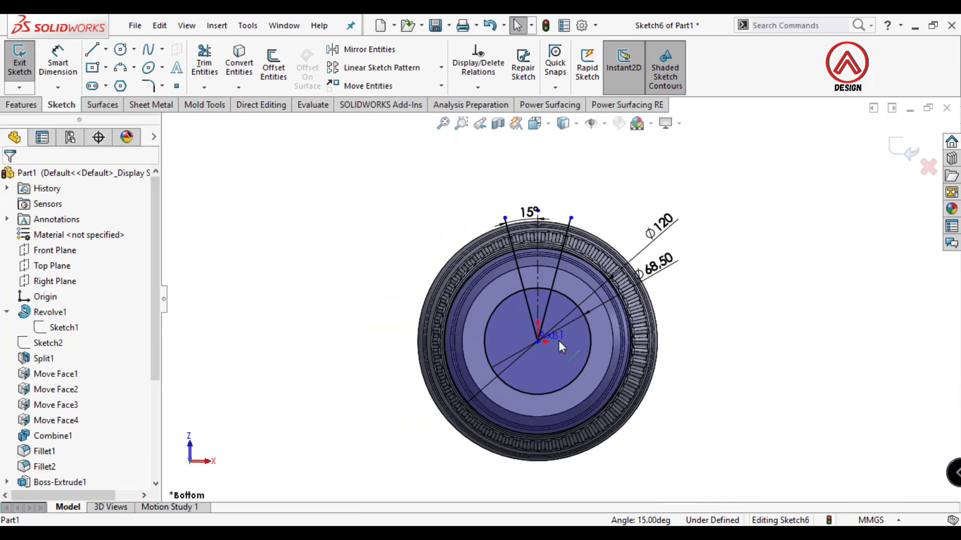
click(441, 67)
click(373, 101)
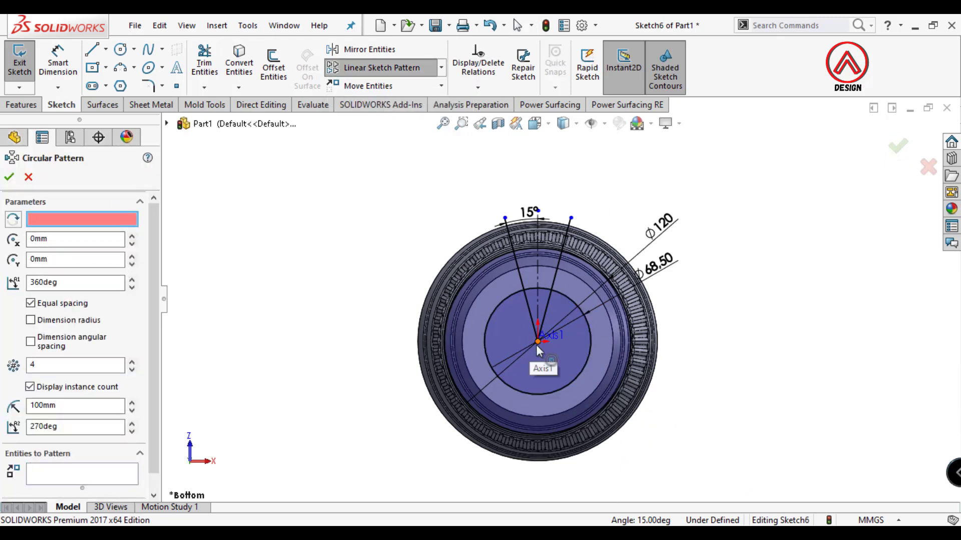
scroll(553, 317, up, 2)
click(464, 280)
click(506, 292)
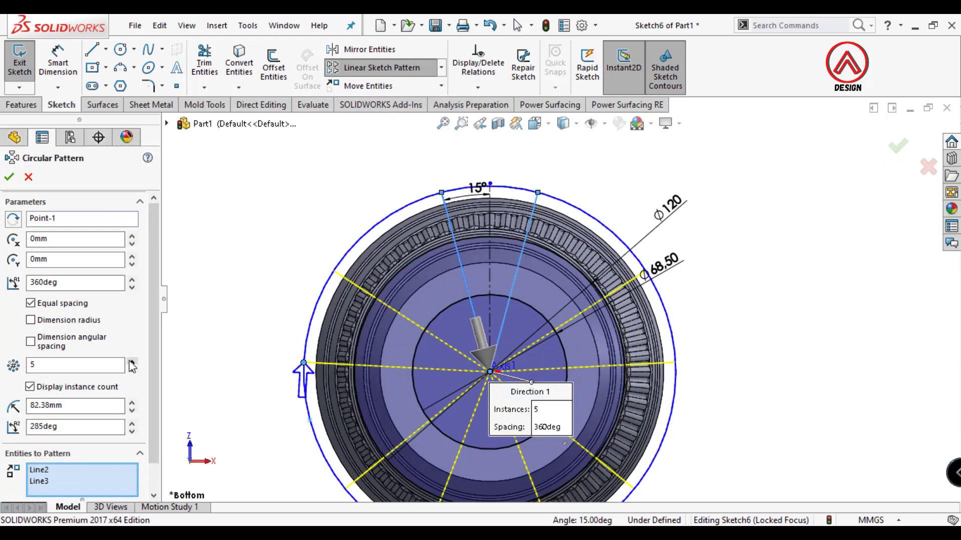
click(9, 178)
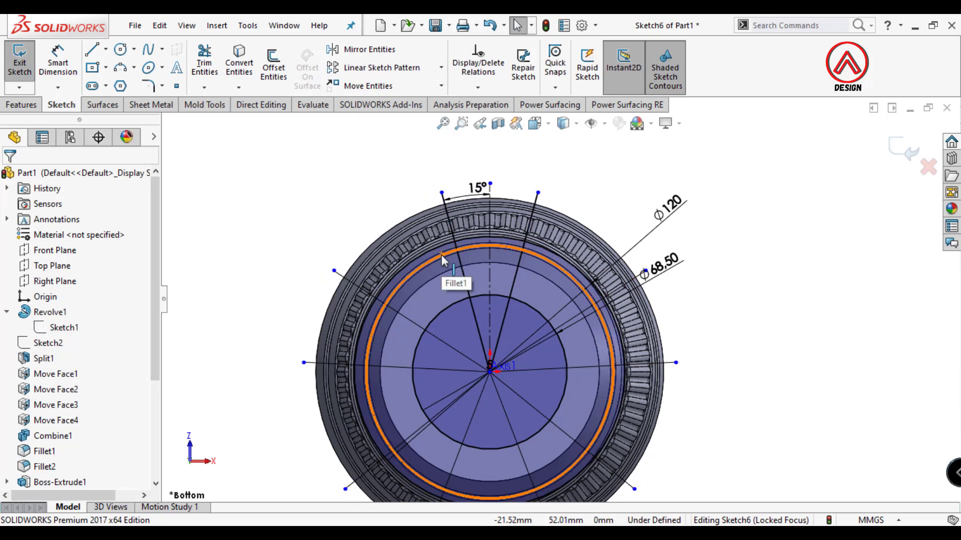
Start a blind Extruded Cut from the base sketch with a depth of 5 mm.
scroll(577, 274, down, 1)
scroll(572, 313, up, 1)
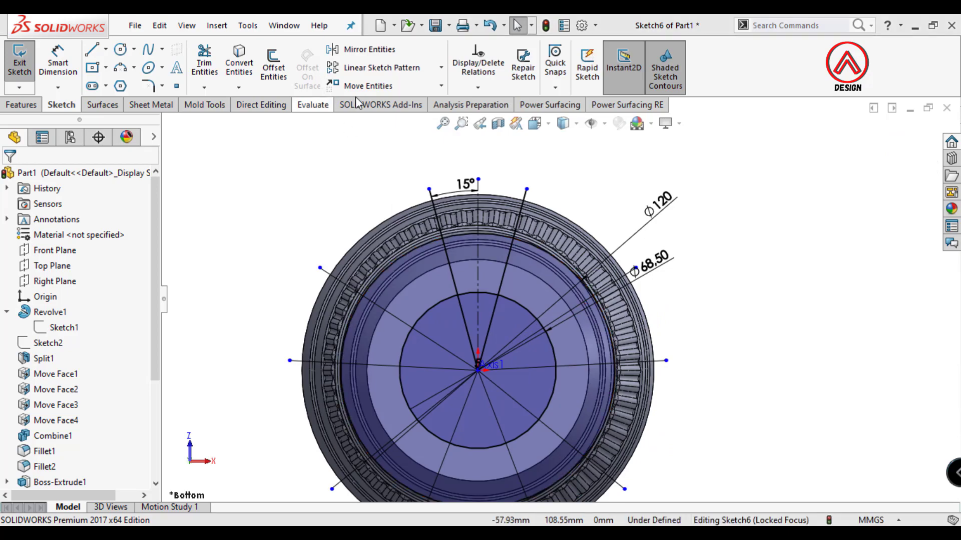
scroll(531, 299, up, 2)
scroll(519, 298, down, 2)
scroll(550, 280, up, 2)
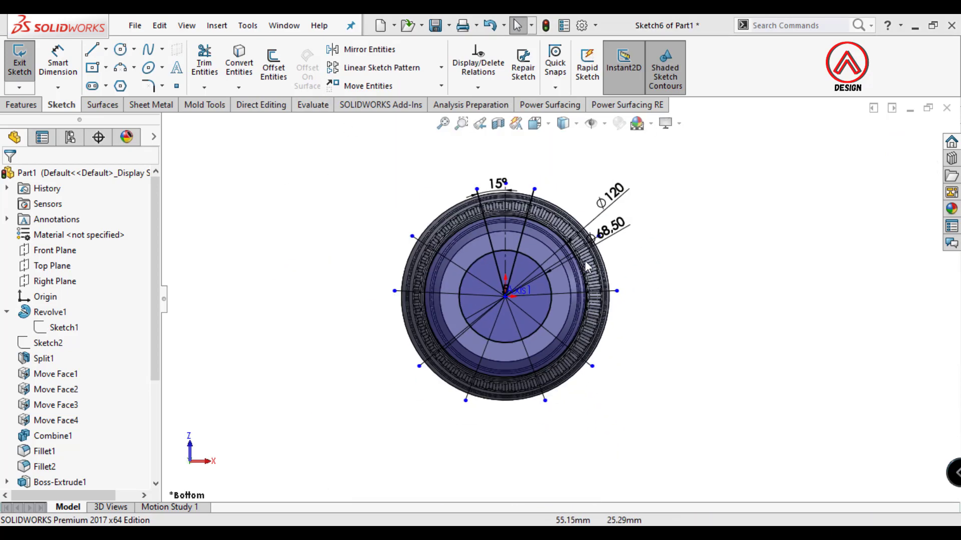
scroll(584, 260, down, 1)
click(21, 105)
click(224, 70)
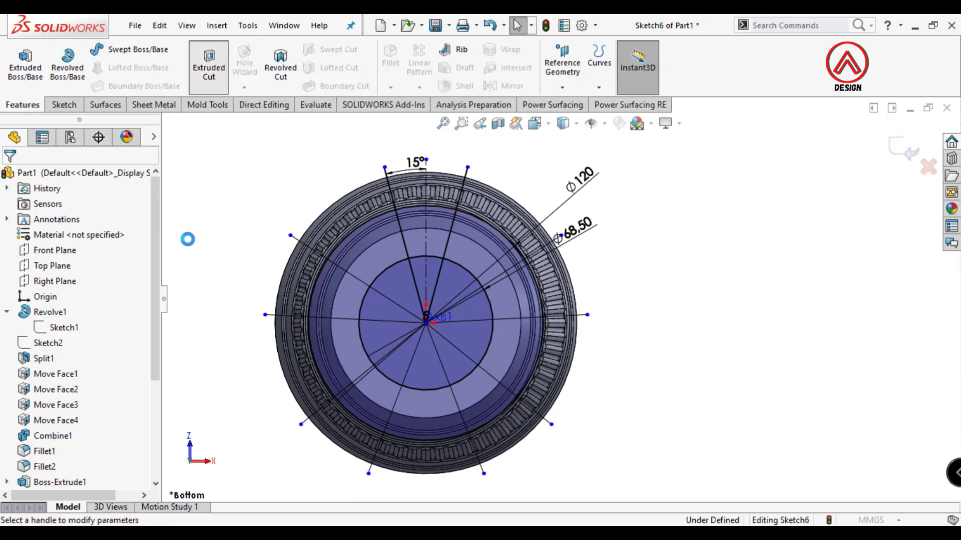
text(5)
key(Return)
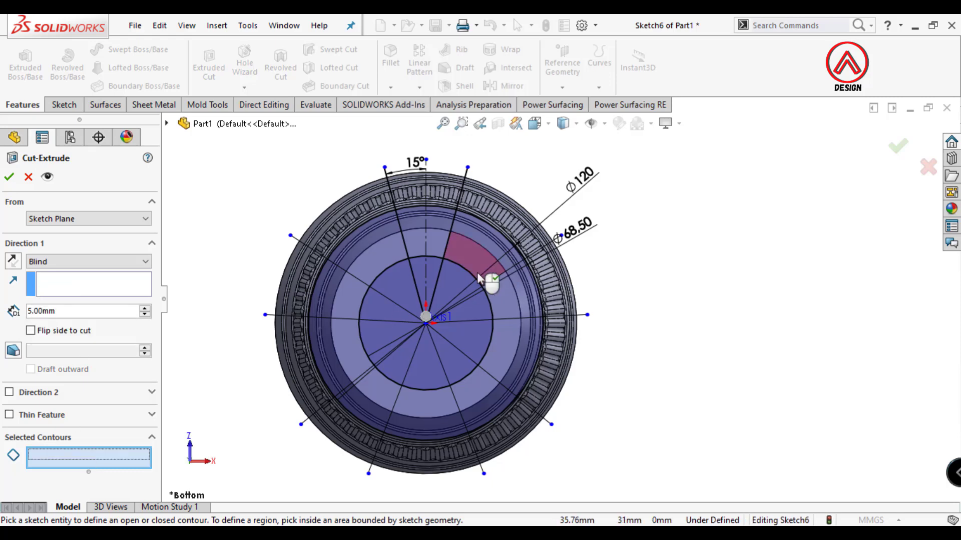
Select the five alternate ring segments between the 68.5 mm and 120 mm circles as contours for the cut.
scroll(483, 277, down, 2)
click(417, 230)
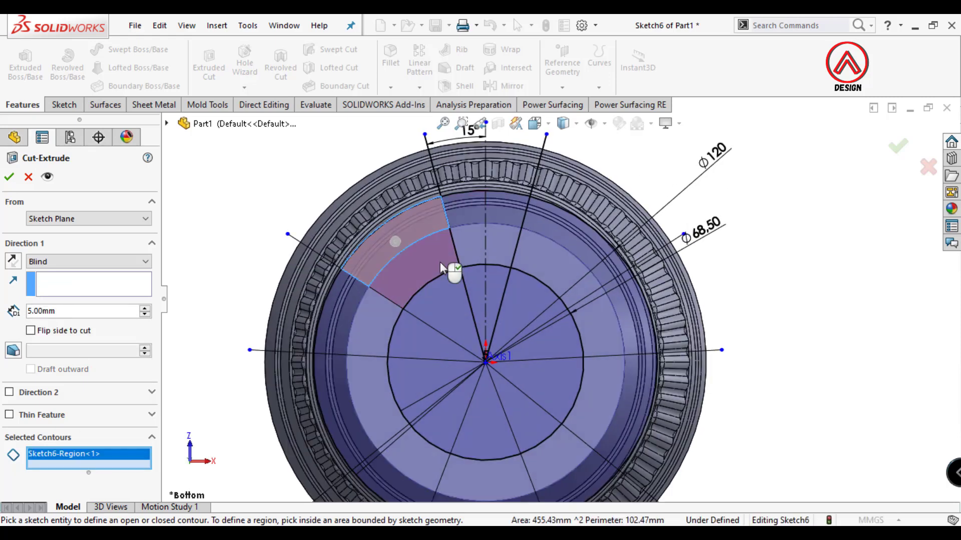
click(441, 262)
click(564, 231)
click(583, 268)
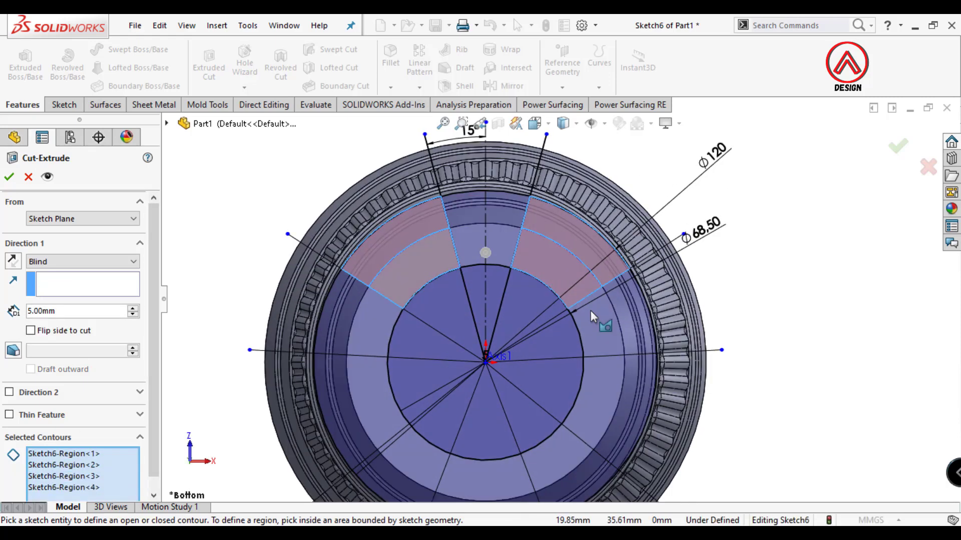
click(627, 384)
scroll(569, 383, up, 3)
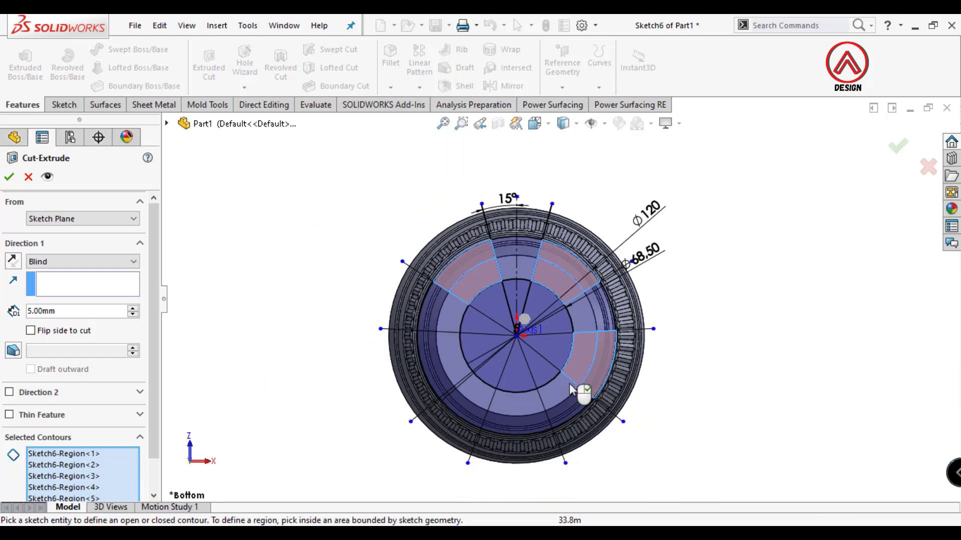
scroll(517, 433, down, 2)
click(507, 422)
click(480, 403)
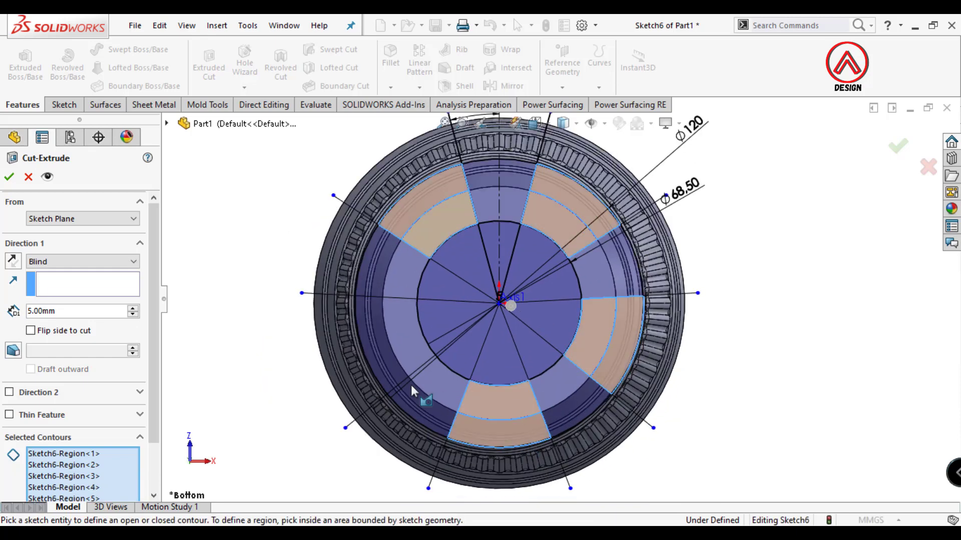
click(376, 362)
click(410, 340)
click(449, 313)
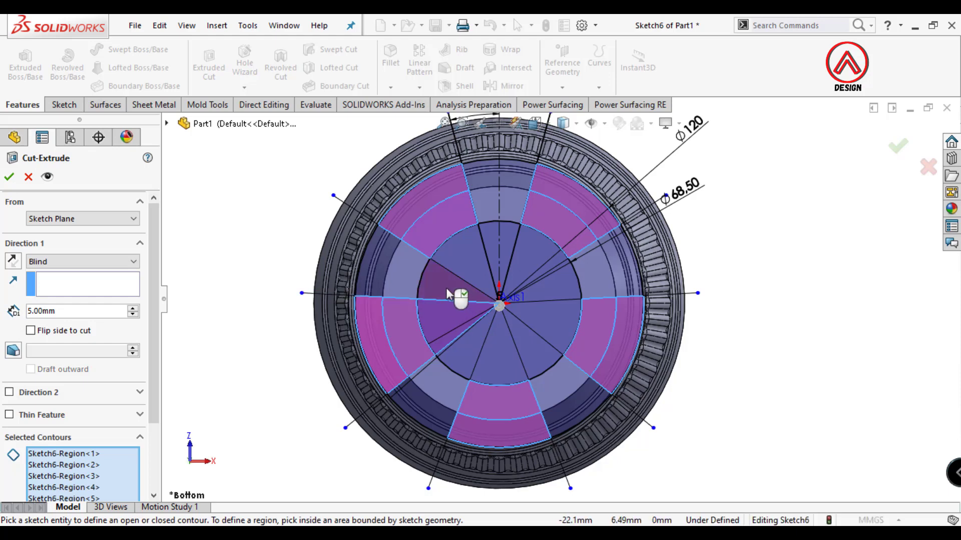
Add the sectors inside the 68.50 mm circle to the selected contours and apply the 5 mm blind cut.
click(448, 294)
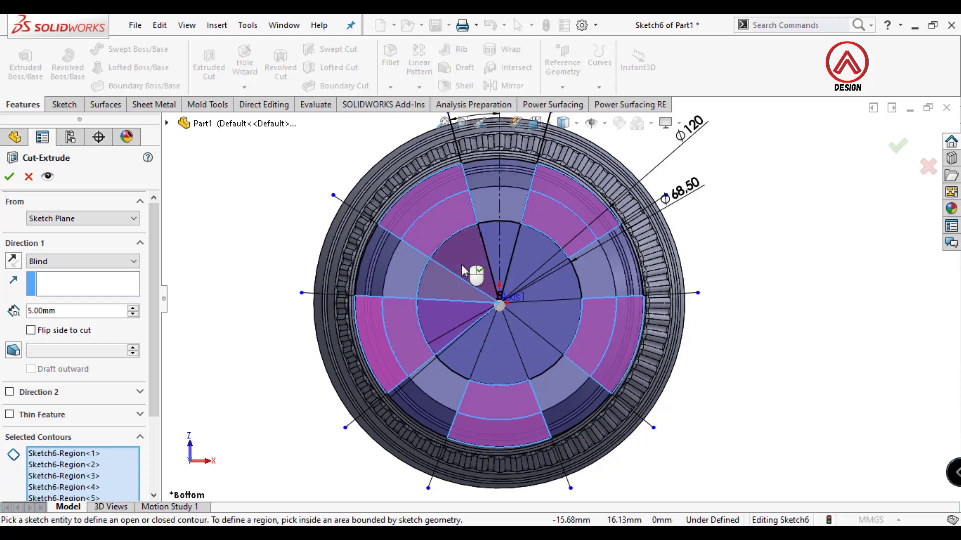
click(463, 267)
click(465, 347)
click(502, 356)
click(528, 355)
click(543, 326)
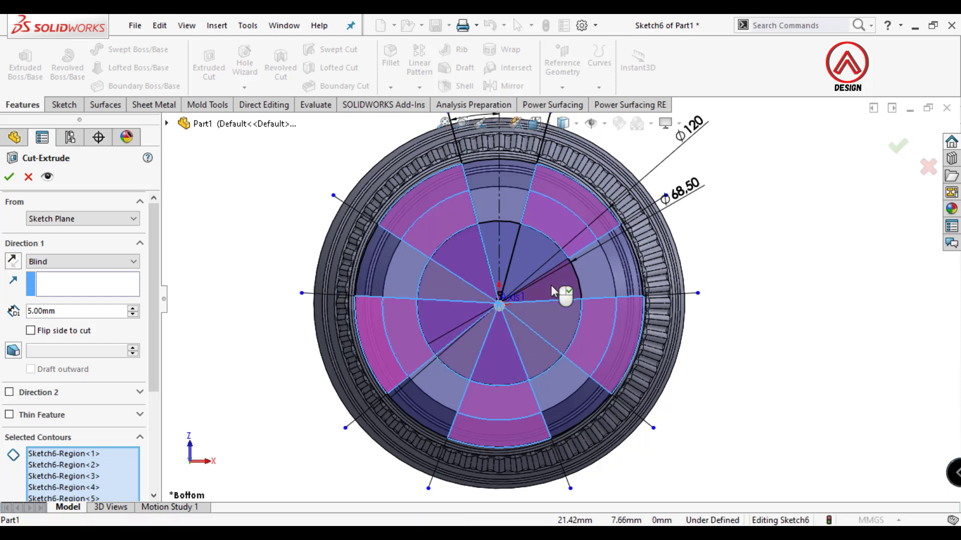
click(564, 293)
click(516, 253)
click(494, 241)
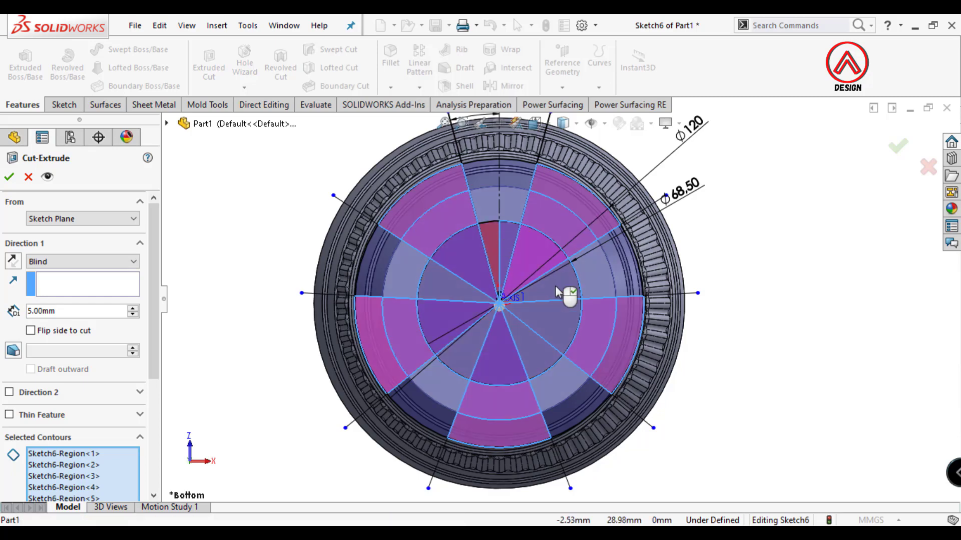
click(595, 290)
scroll(610, 295, down, 2)
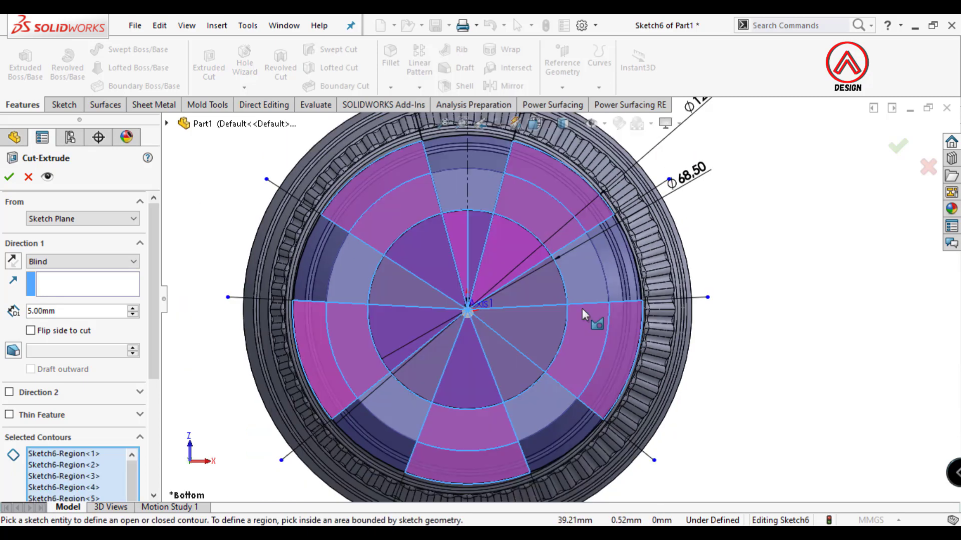
middle_drag(583, 315, 114, 369)
click(9, 174)
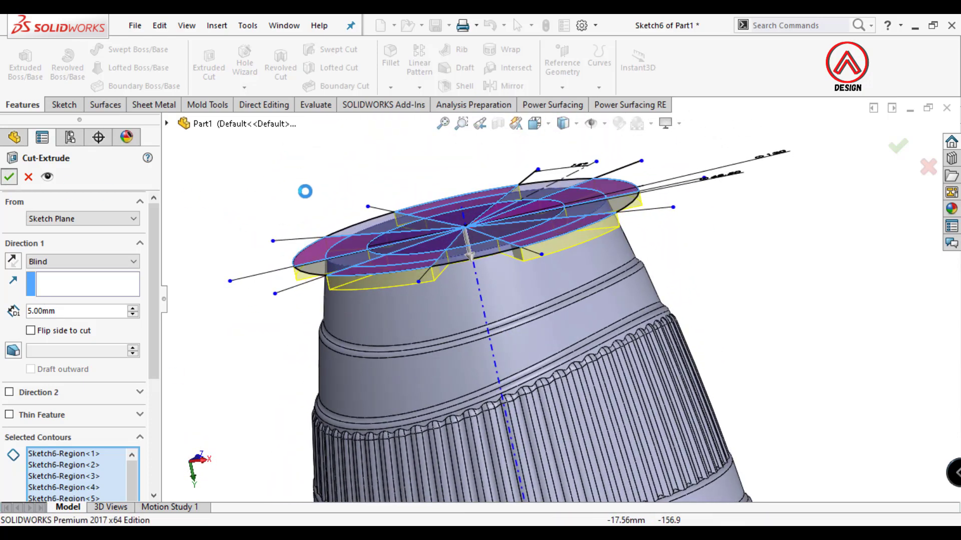
Start a chamfer on one outer rim edge between two feet, with an 8 mm distance and a 30° angle.
middle_drag(501, 280, 506, 450)
click(391, 87)
click(406, 122)
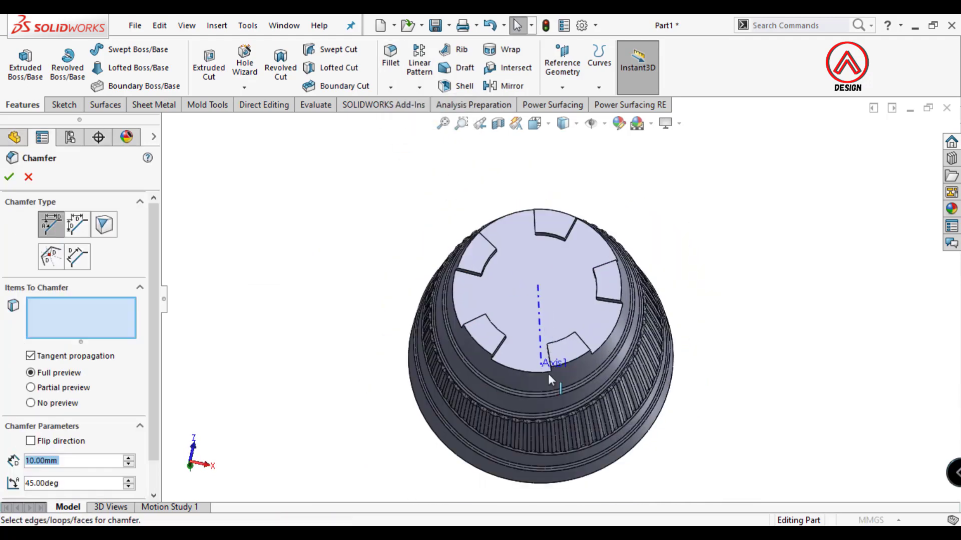
scroll(548, 390, down, 3)
middle_drag(549, 403, 488, 257)
scroll(374, 273, down, 3)
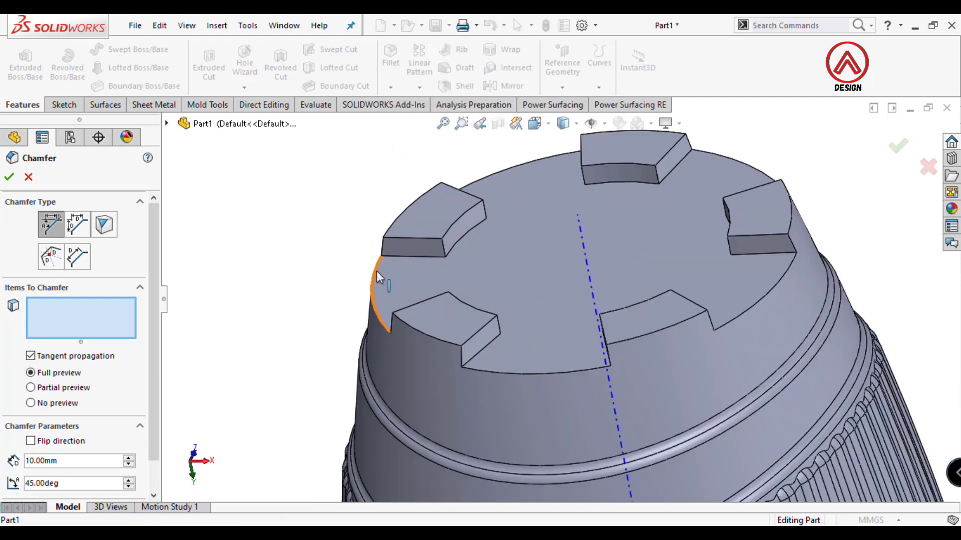
click(378, 278)
text(8)
key(Return)
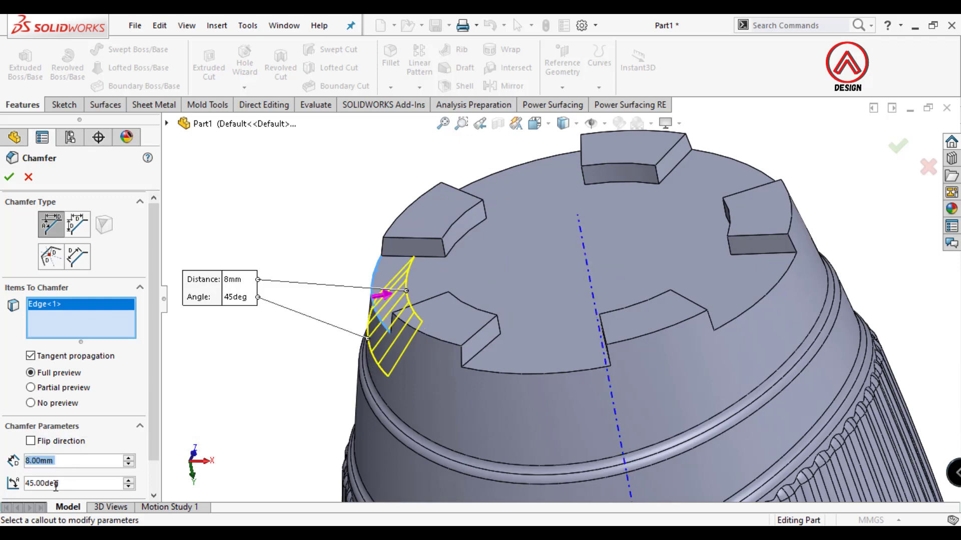
click(62, 486)
text(30)
key(Return)
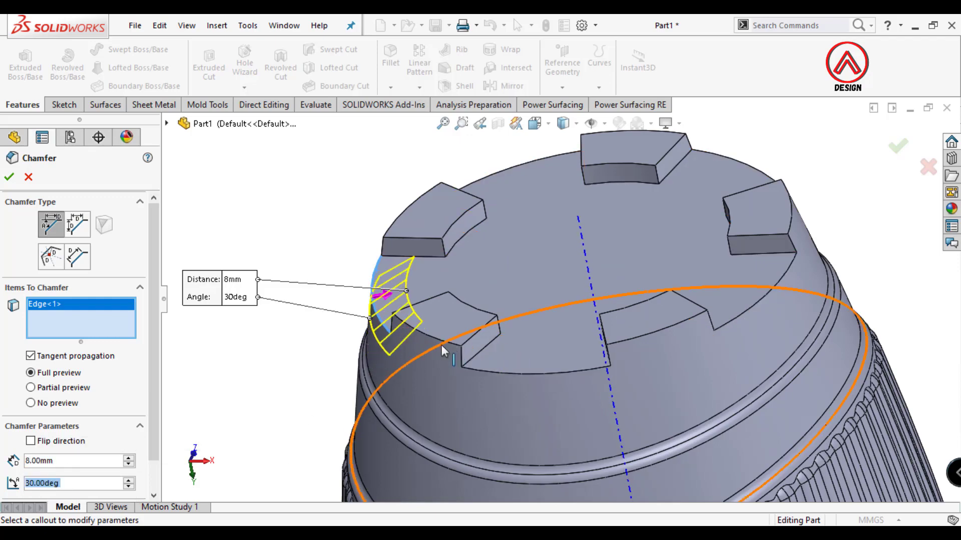
Add the four other outer rim edges between the feet to the chamfer and apply it.
middle_drag(515, 360, 500, 250)
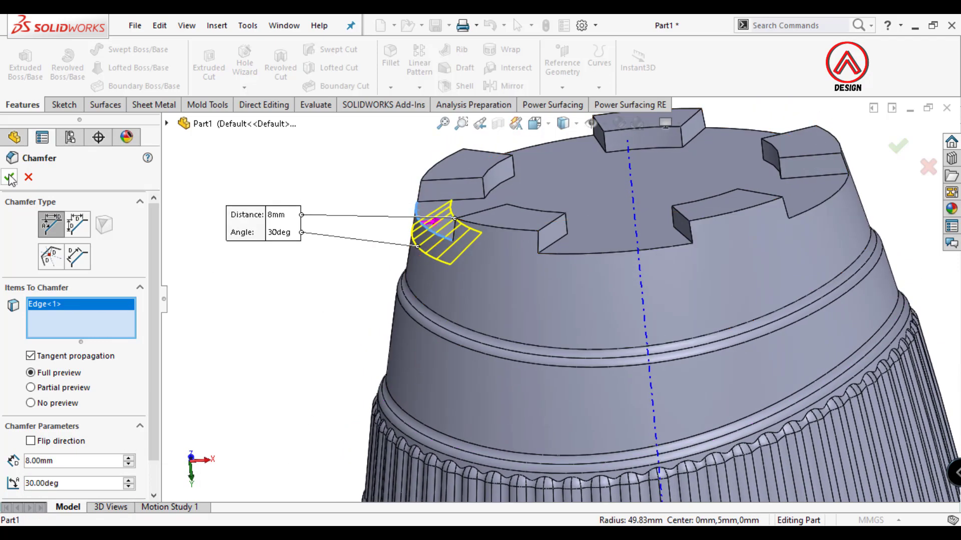
click(565, 258)
click(812, 208)
scroll(711, 223, up, 2)
middle_drag(708, 222, 848, 275)
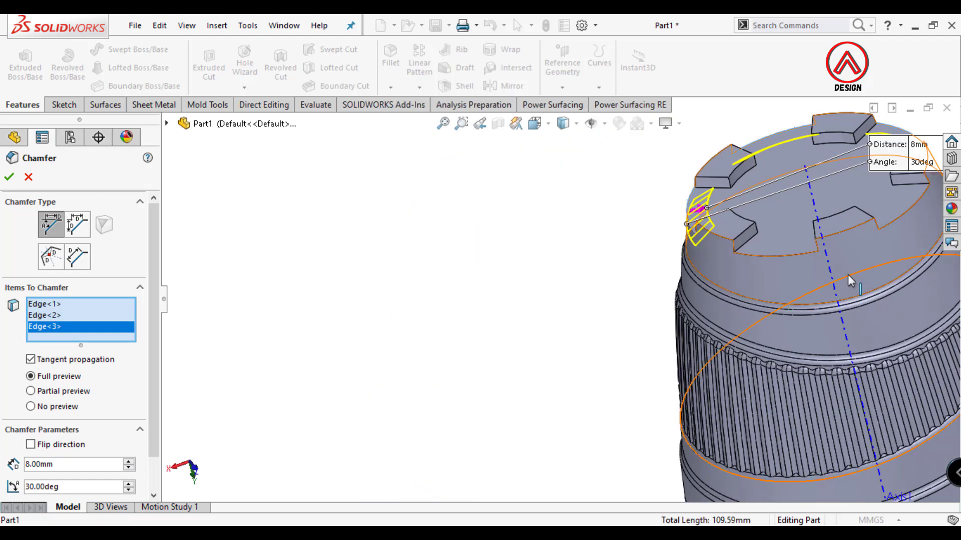
click(776, 257)
click(882, 225)
click(9, 176)
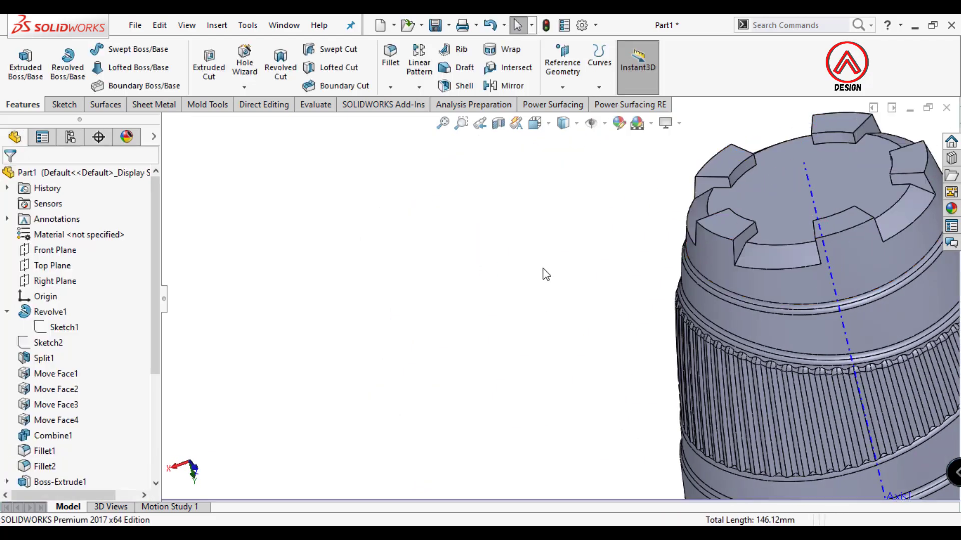
Fillet the recessed base face around the five feet with a 3 mm radius.
scroll(728, 265, up, 2)
scroll(728, 265, up, 4)
scroll(679, 299, down, 5)
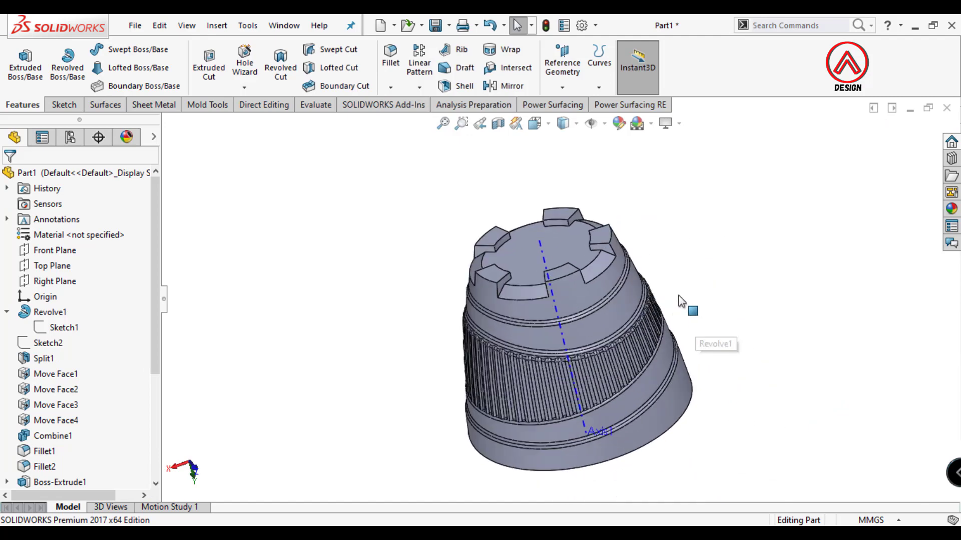
click(391, 61)
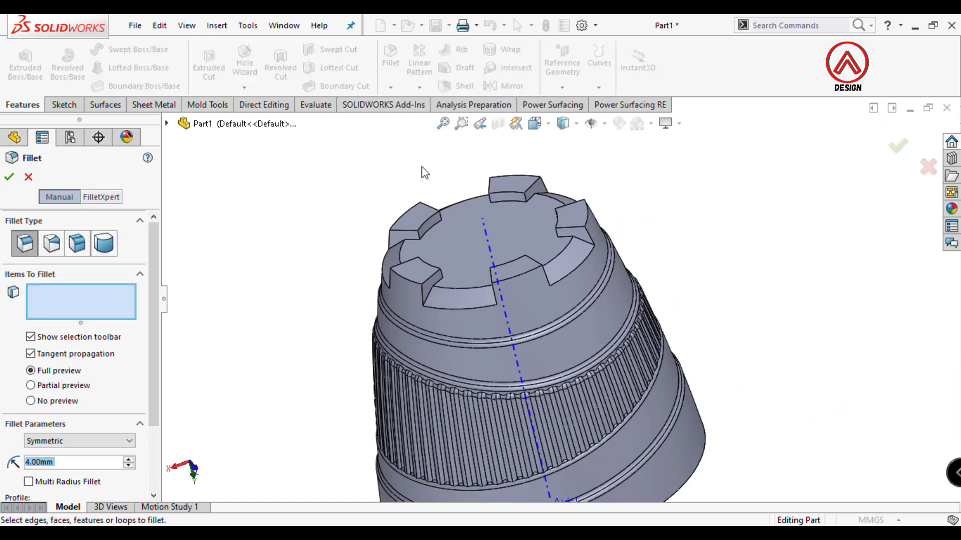
text(3)
click(464, 250)
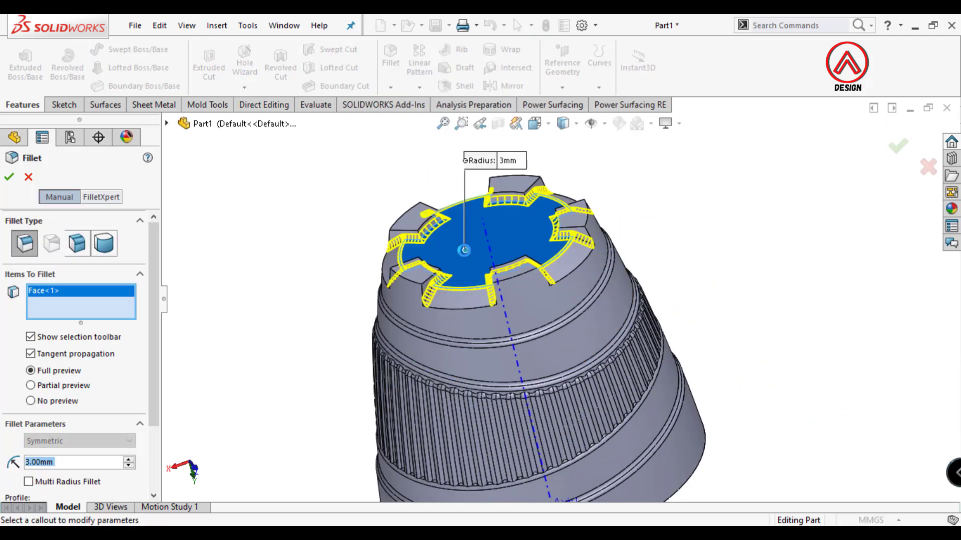
key(Return)
key(Return)
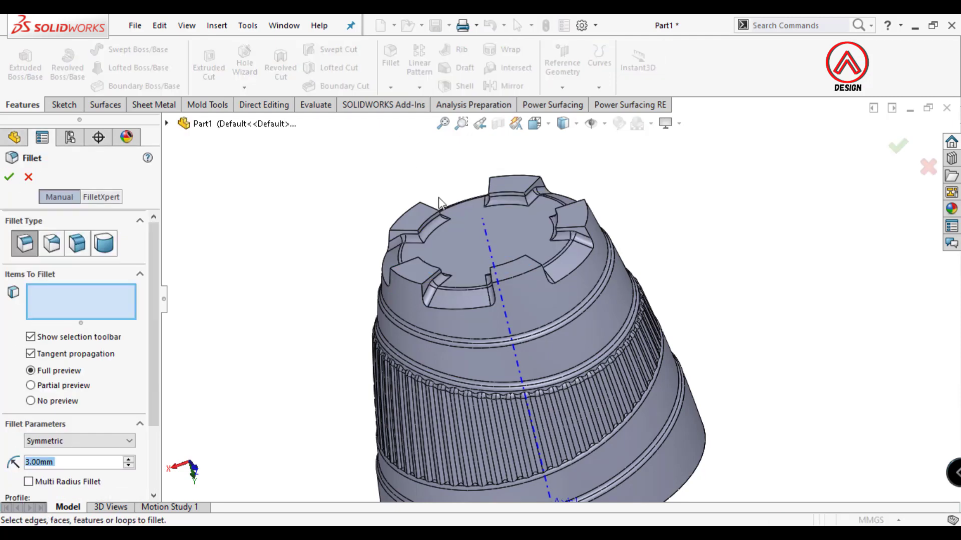
Fillet the ten radial side edges and the five inner arc edges on top of the feet with a 3 mm radius.
scroll(428, 253, down, 3)
middle_drag(428, 253, 415, 206)
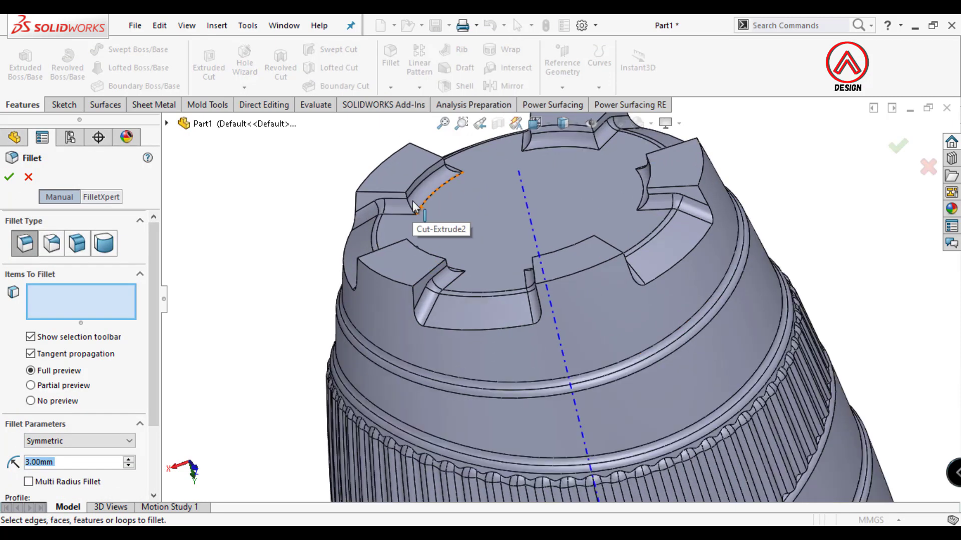
click(404, 193)
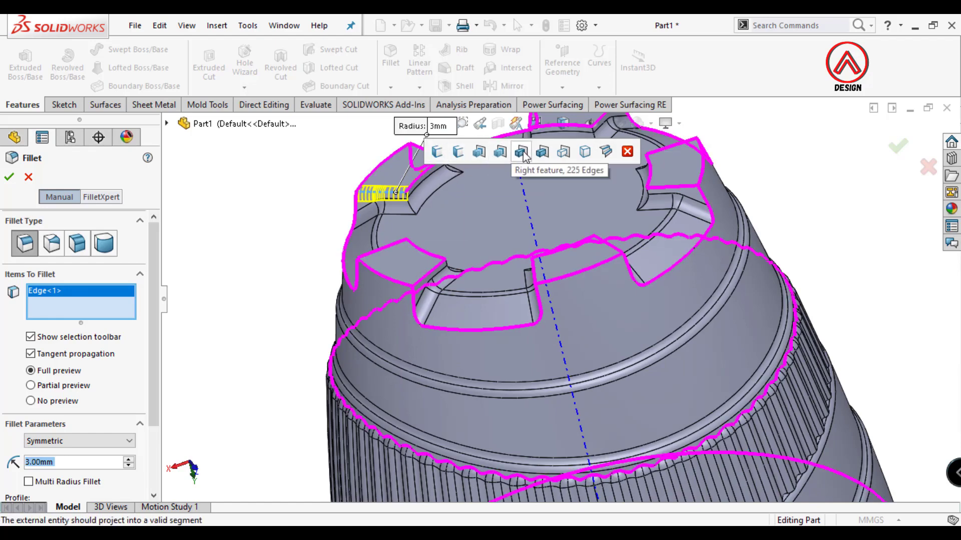
click(499, 152)
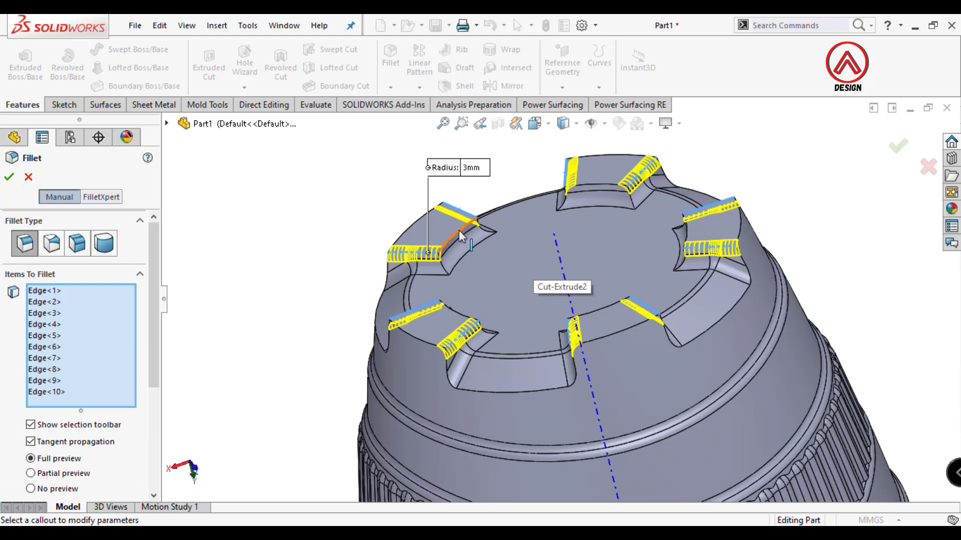
click(460, 320)
click(465, 326)
click(592, 314)
click(688, 232)
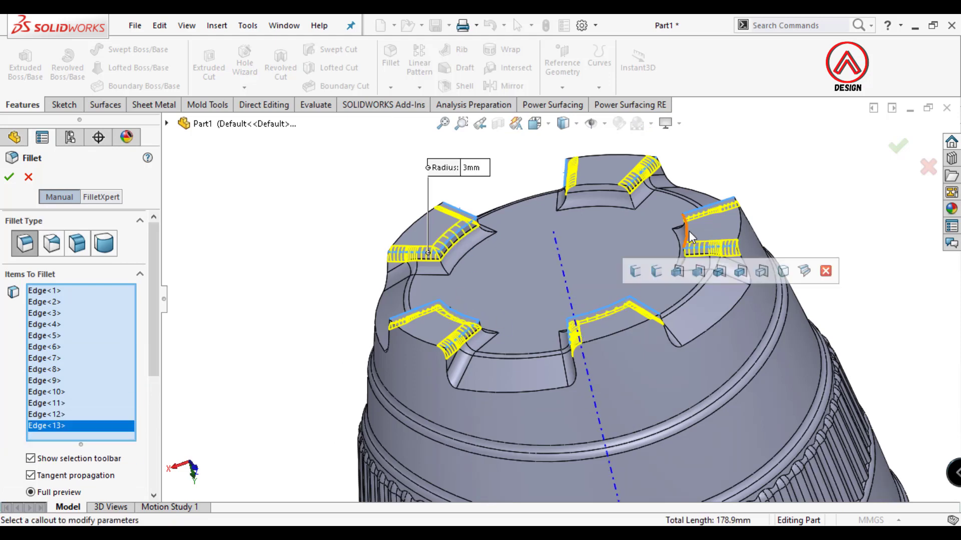
click(604, 192)
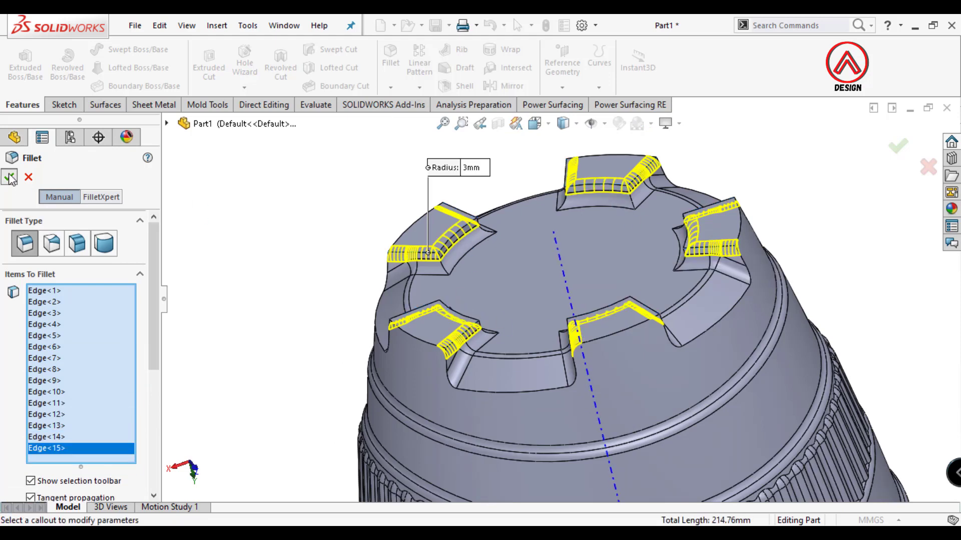
click(10, 177)
Fillet the ten inner corner edges of the five feet with a 3 mm radius.
click(391, 55)
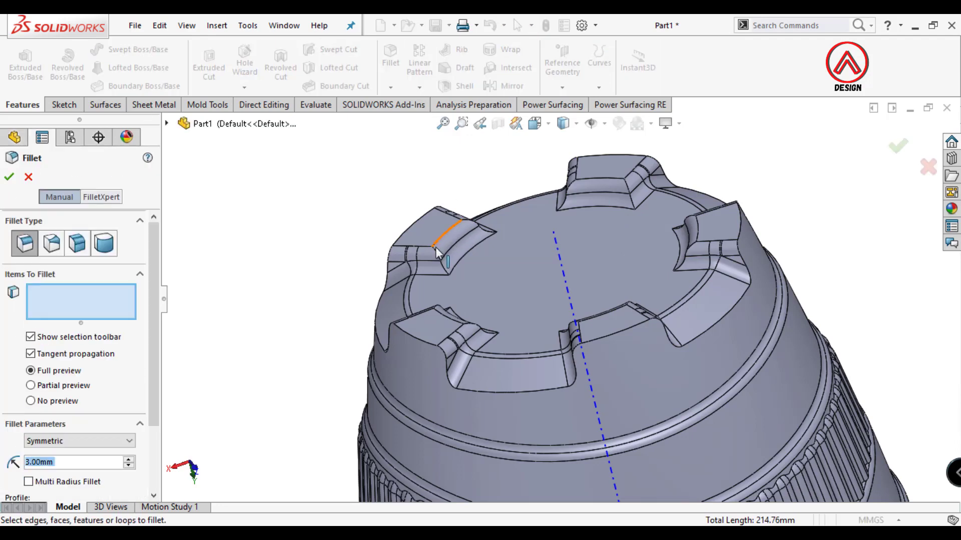
click(443, 254)
click(498, 211)
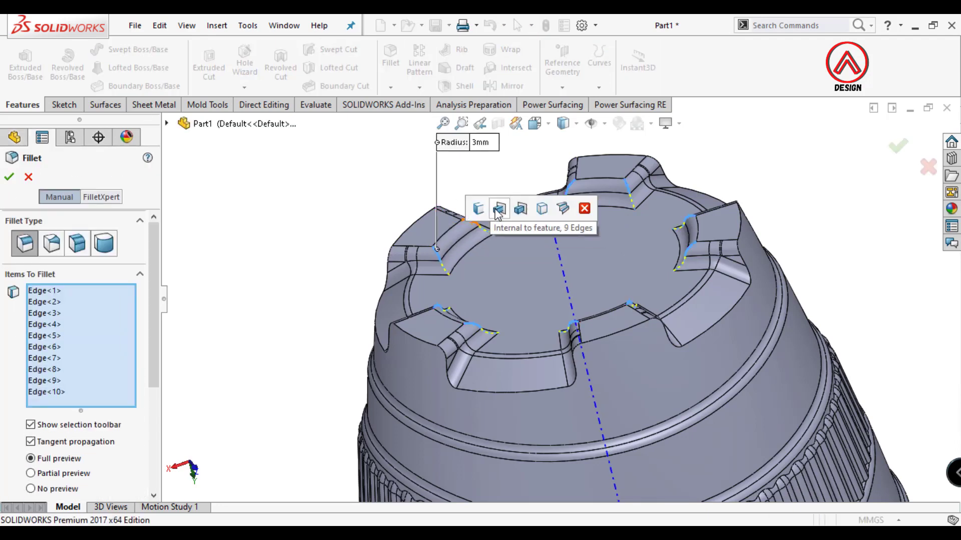
scroll(72, 431, down, 3)
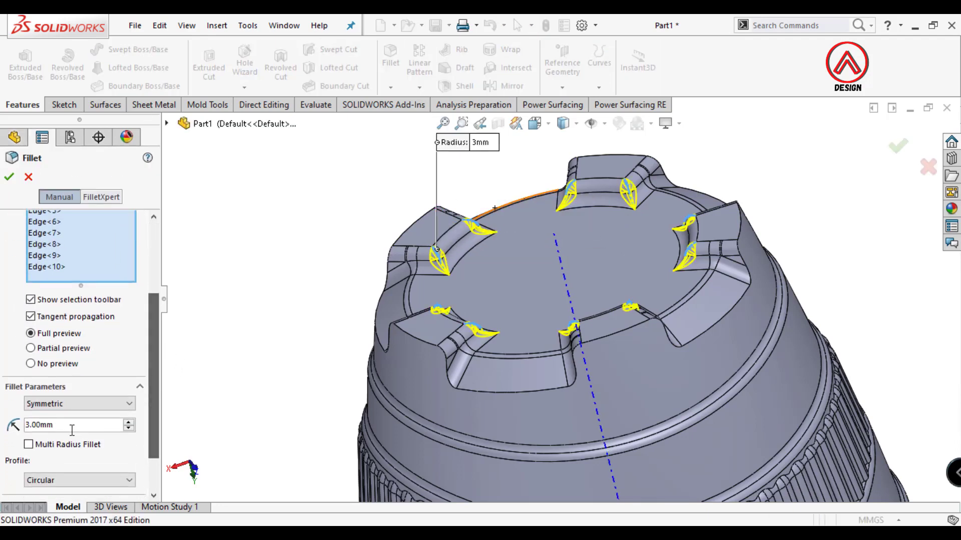
click(9, 178)
click(410, 333)
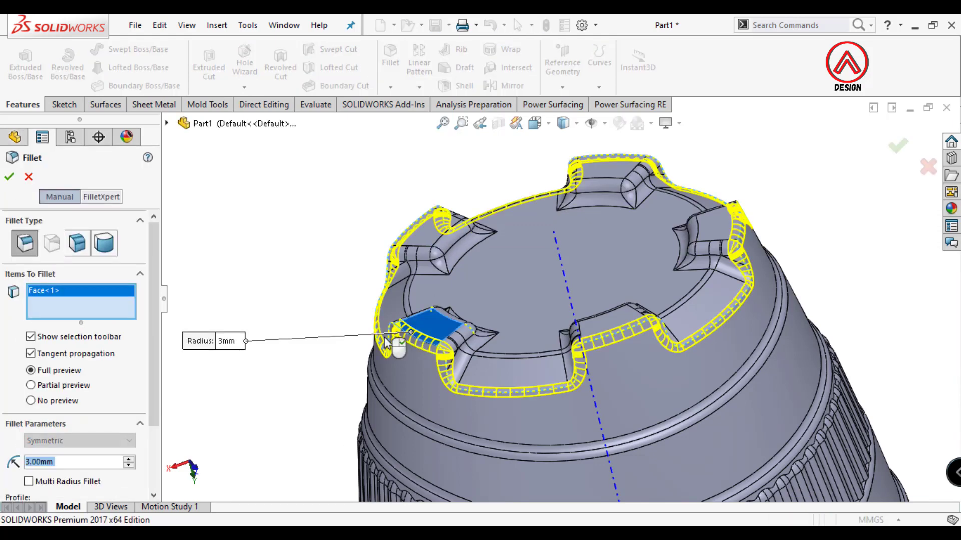
right_click(75, 306)
click(79, 317)
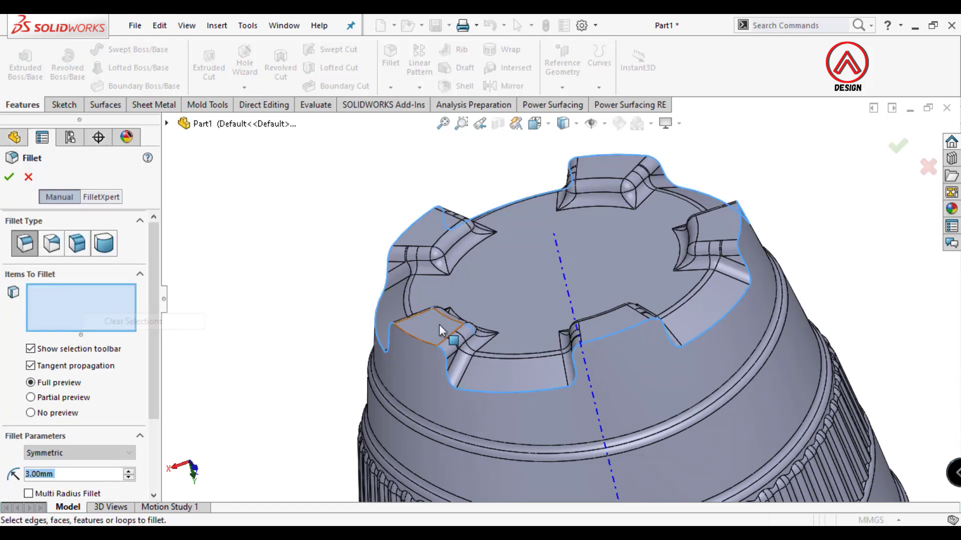
Fillet the continuous outer perimeter edge around the feet and chamfers with a 3 mm radius.
click(401, 342)
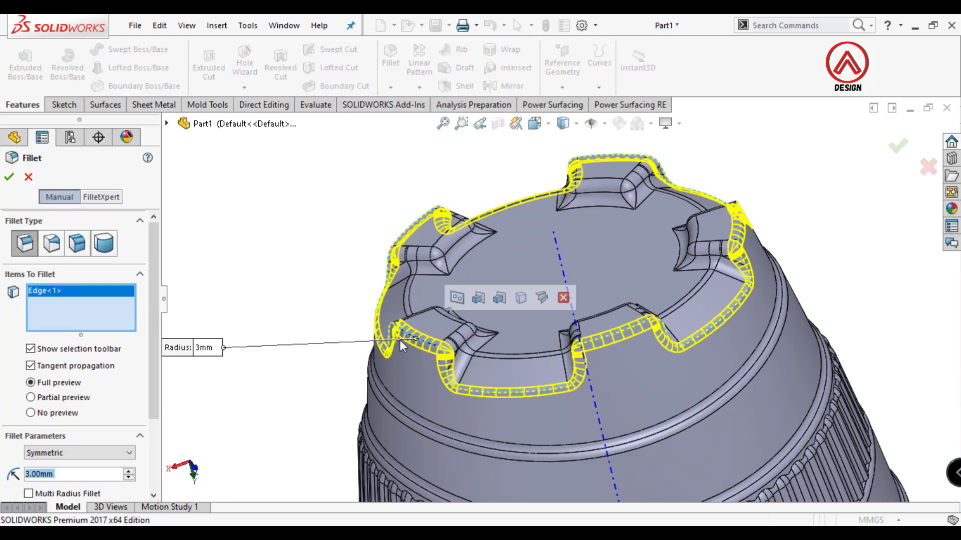
click(10, 177)
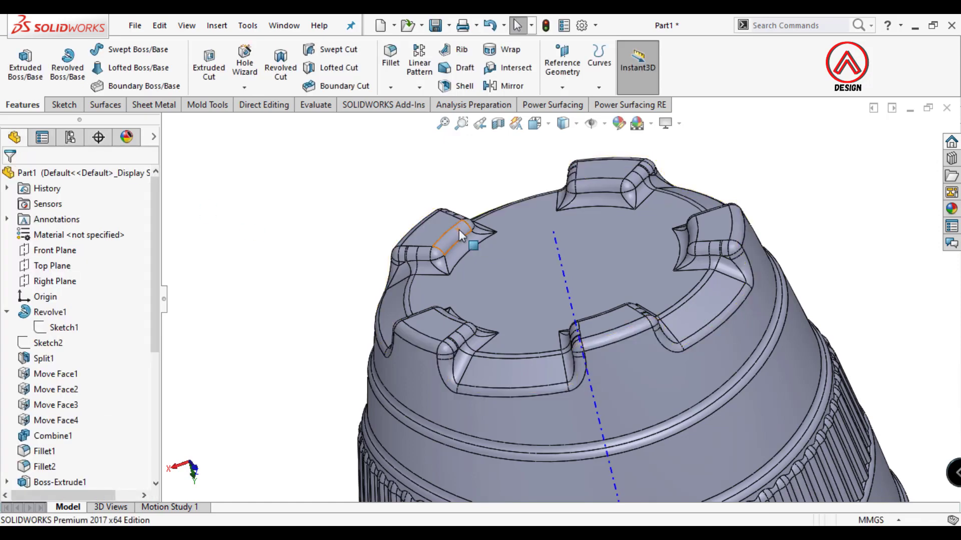
Fillet the scalloped edge at the narrow end of the ribbed band with a 2.5 mm radius.
middle_drag(461, 245, 305, 313)
scroll(470, 266, up, 6)
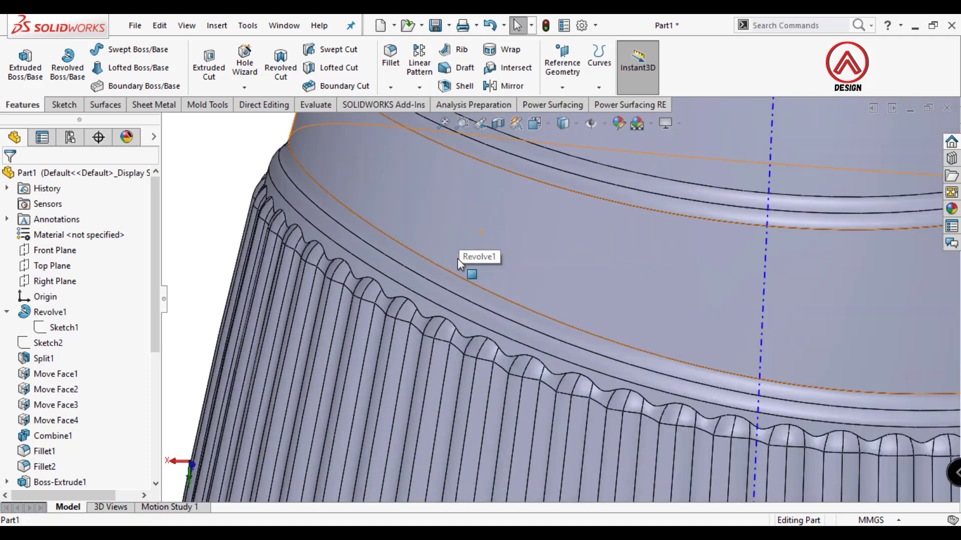
click(390, 56)
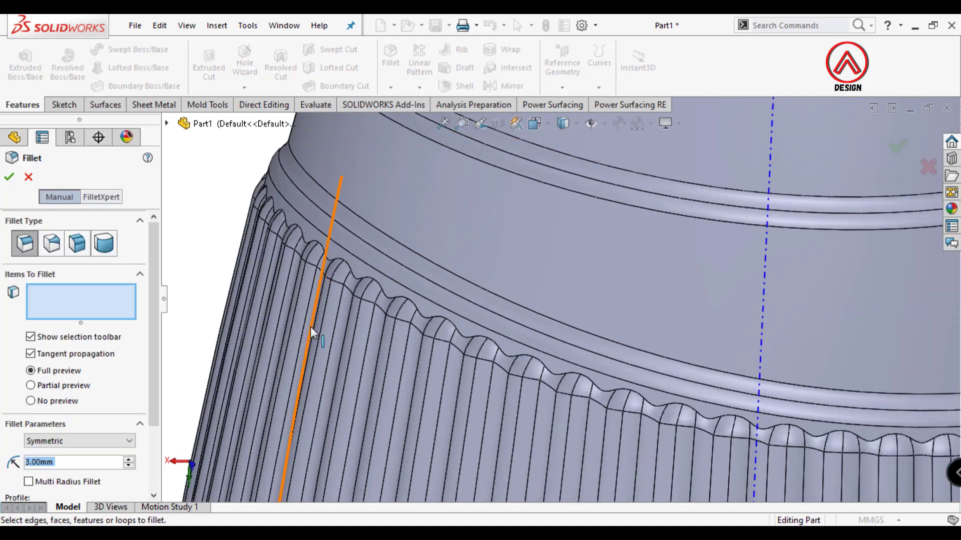
text(2.5)
key(Return)
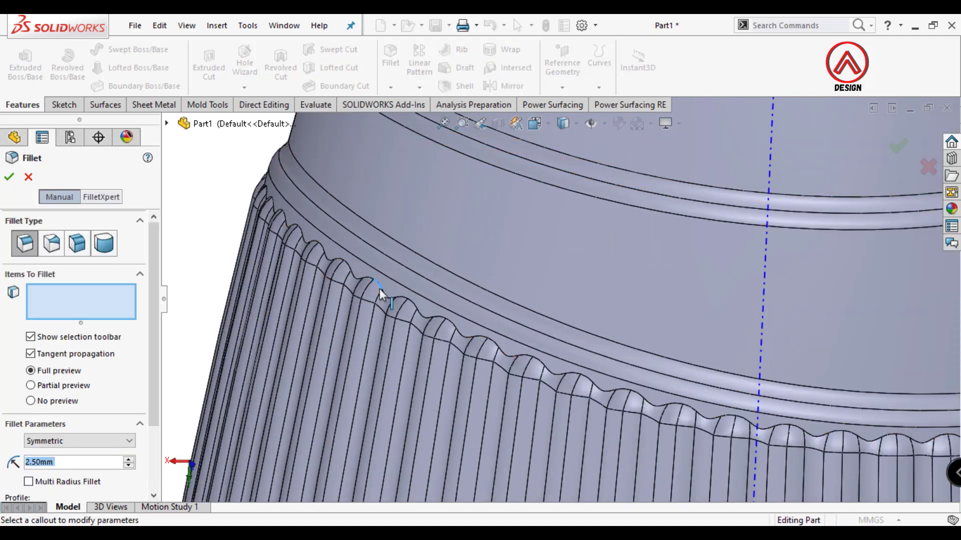
click(384, 284)
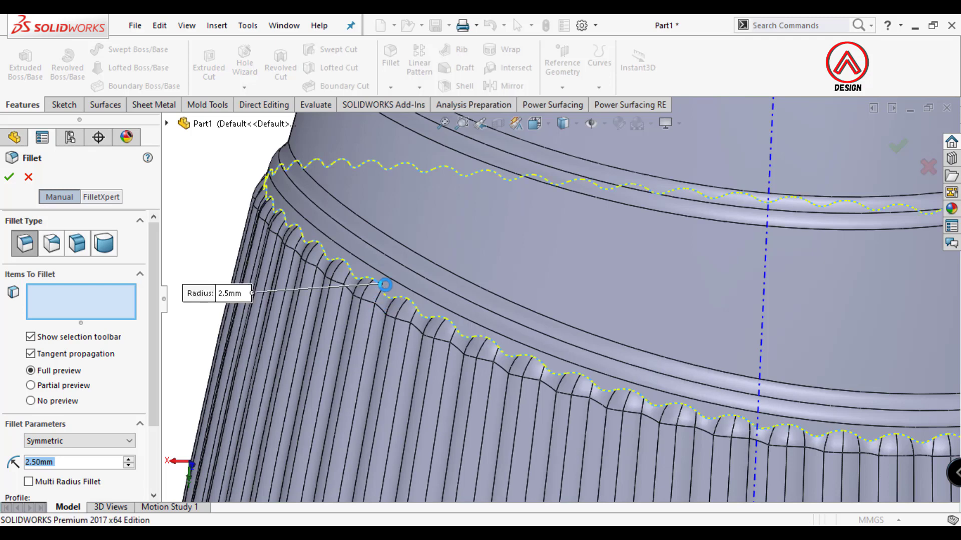
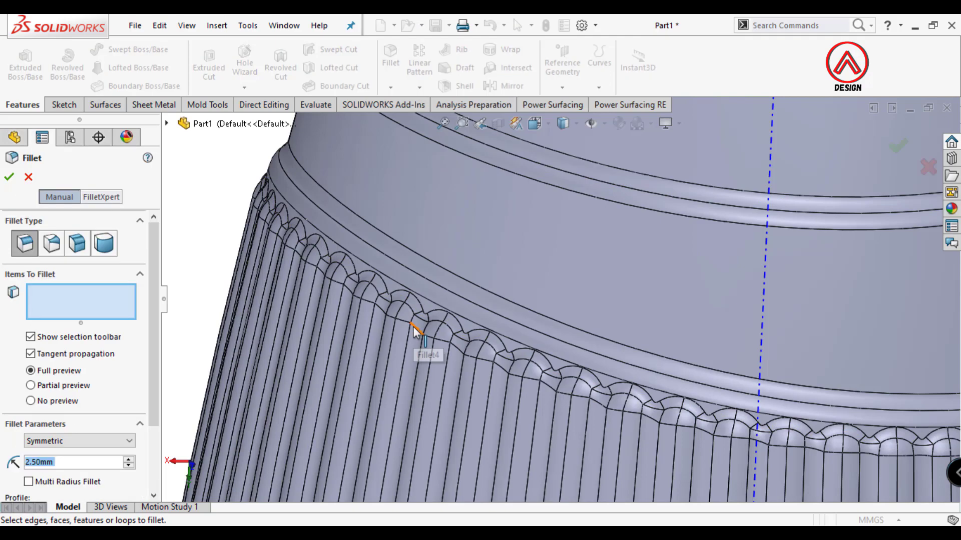
Fillet the scalloped edge at the wide end of the ribbed band with a 3 mm radius.
text(3)
scroll(473, 376, up, 6)
scroll(533, 361, down, 5)
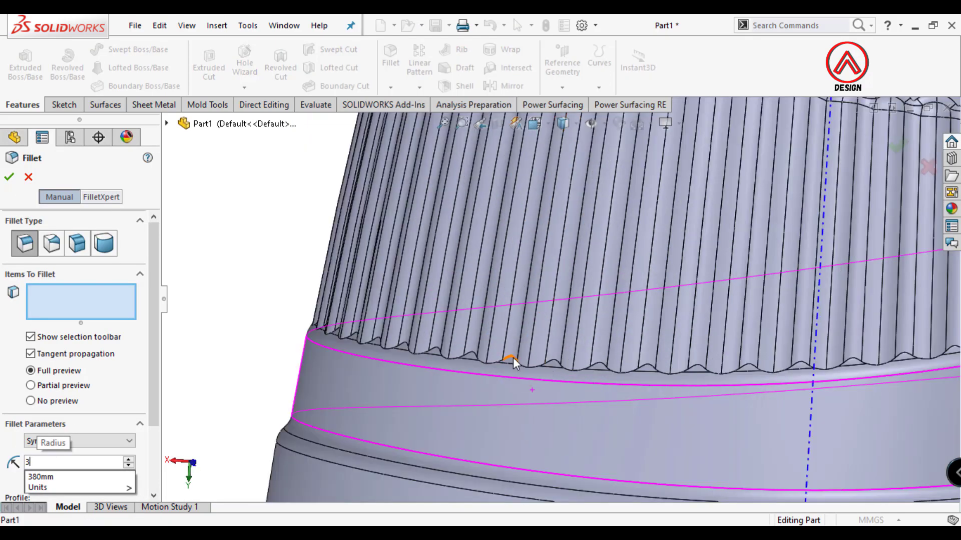
key(Return)
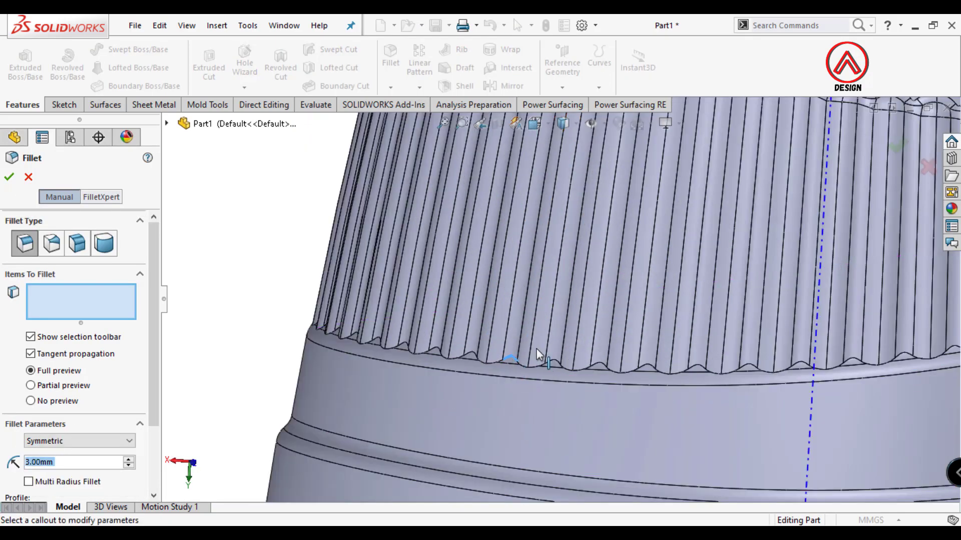
click(535, 348)
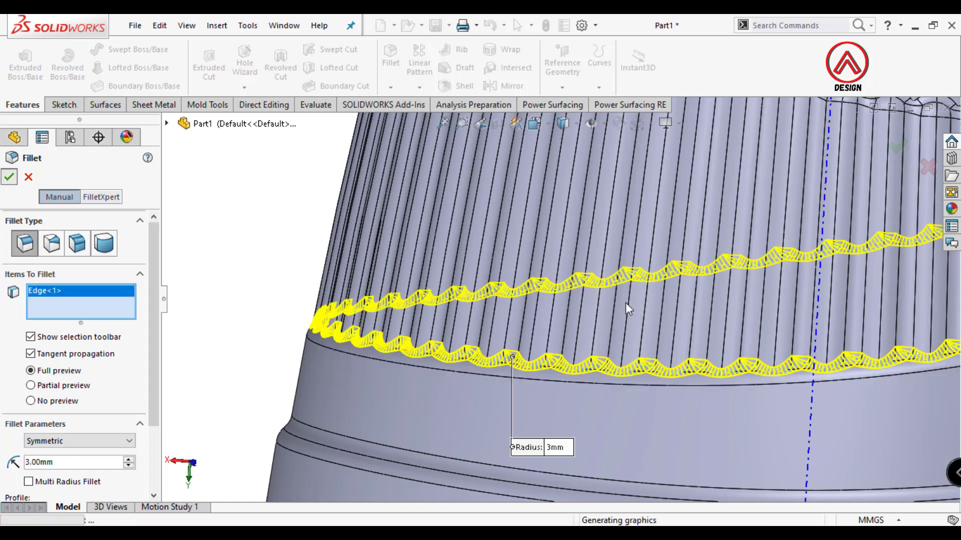
key(Return)
Shell the part to a 1.5 mm wall thickness, removing the large flat face at its wide end.
scroll(638, 303, up, 5)
middle_drag(638, 303, 656, 453)
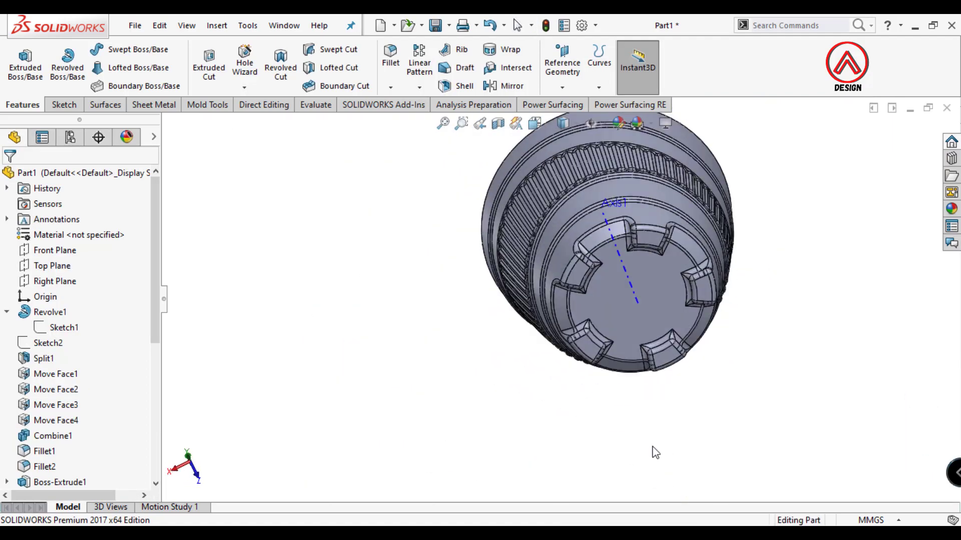
click(542, 124)
click(560, 183)
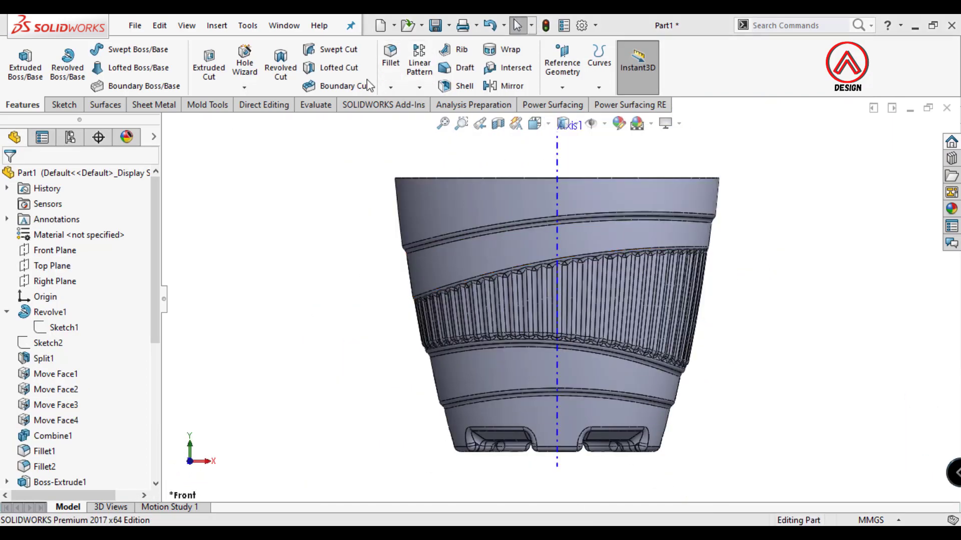
click(454, 87)
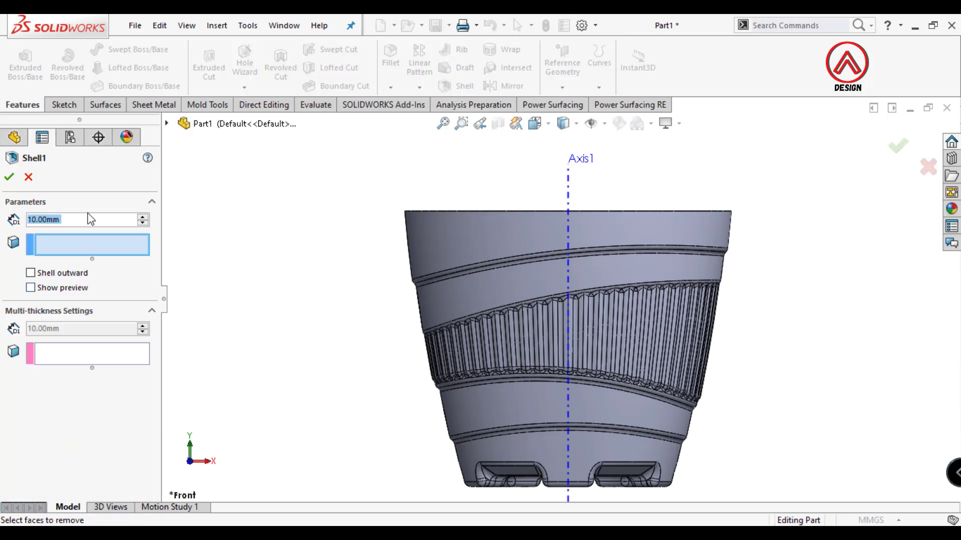
text(1.5)
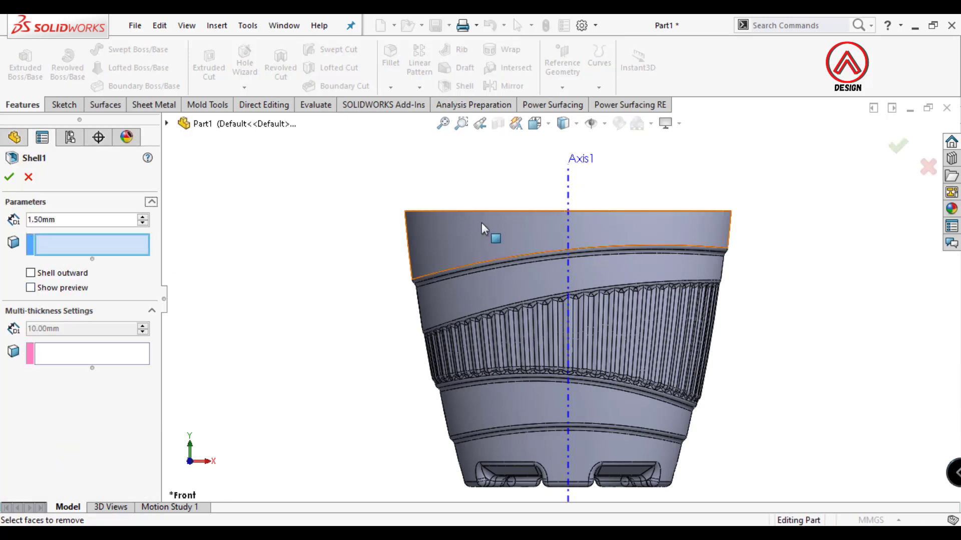
middle_drag(489, 229, 480, 249)
click(481, 248)
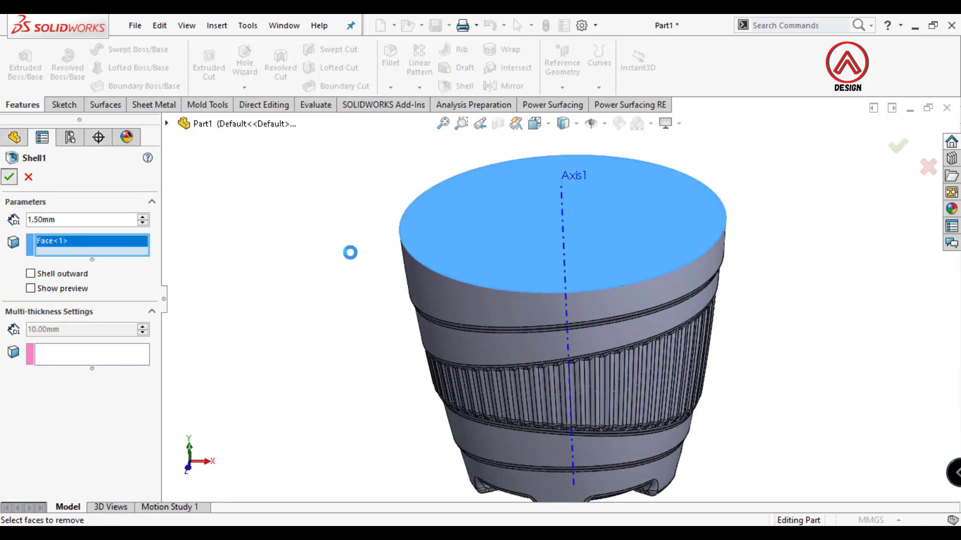
scroll(531, 298, up, 4)
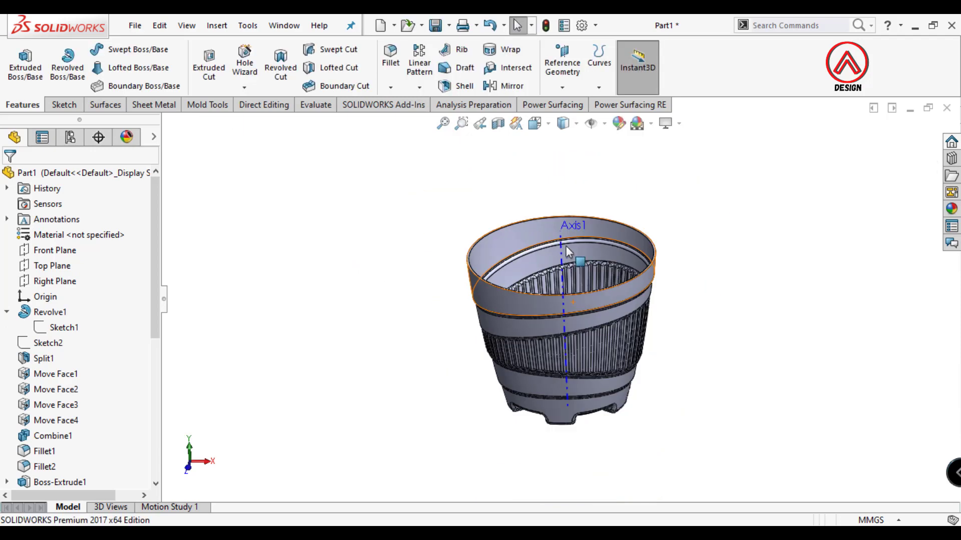
Show the shelled part in front orientation, sectioned through the Front Plane.
middle_drag(566, 245, 550, 258)
click(535, 124)
click(554, 182)
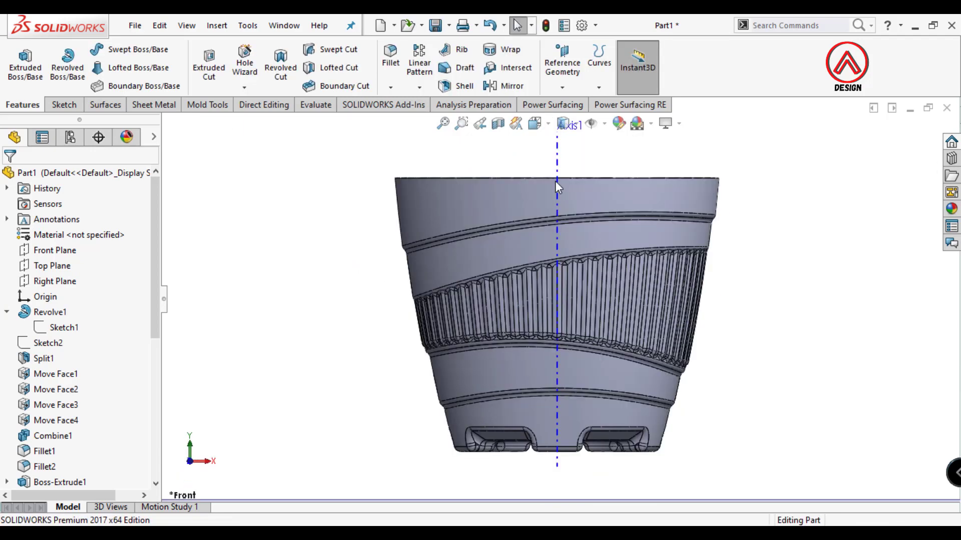
click(498, 124)
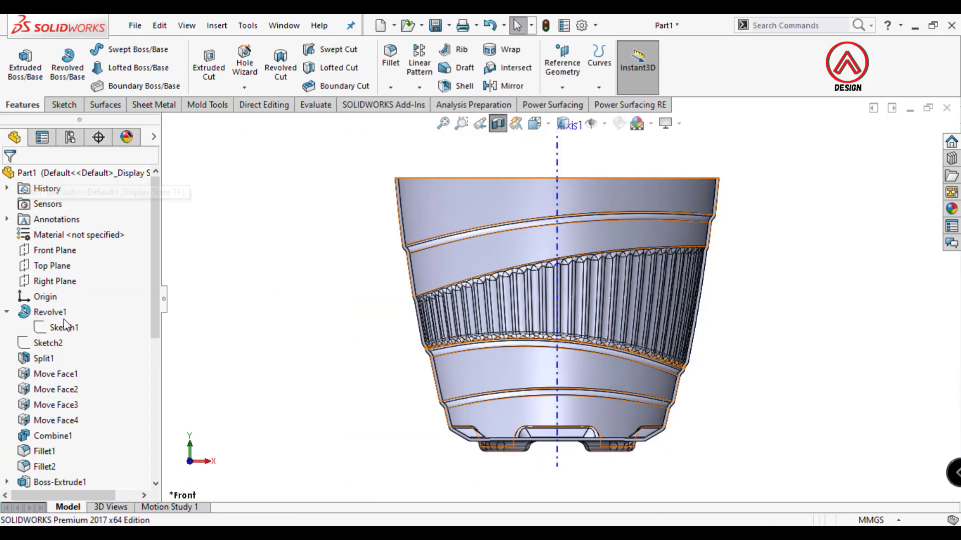
Make Sketch1 of the revolve visible over the sectioned part, without changing its geometry.
click(48, 330)
click(69, 302)
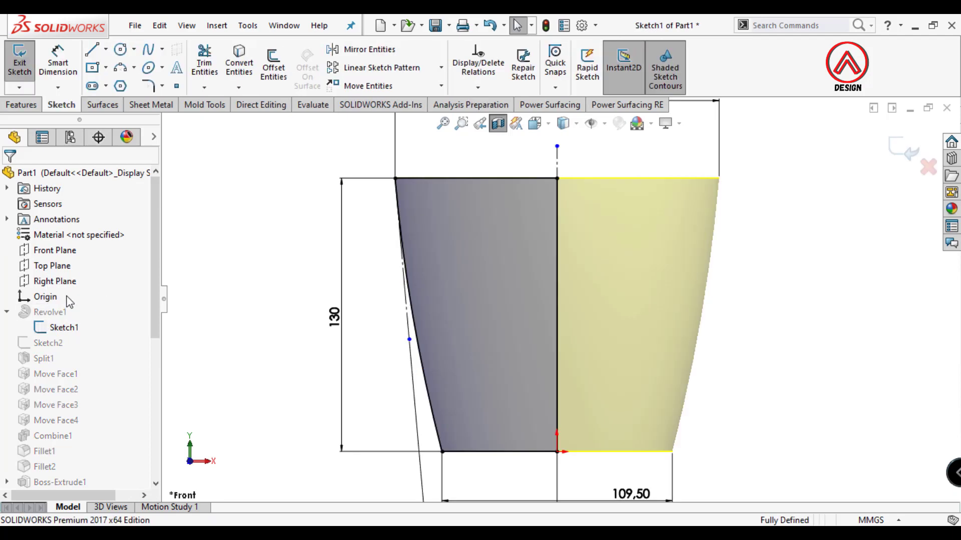
click(909, 151)
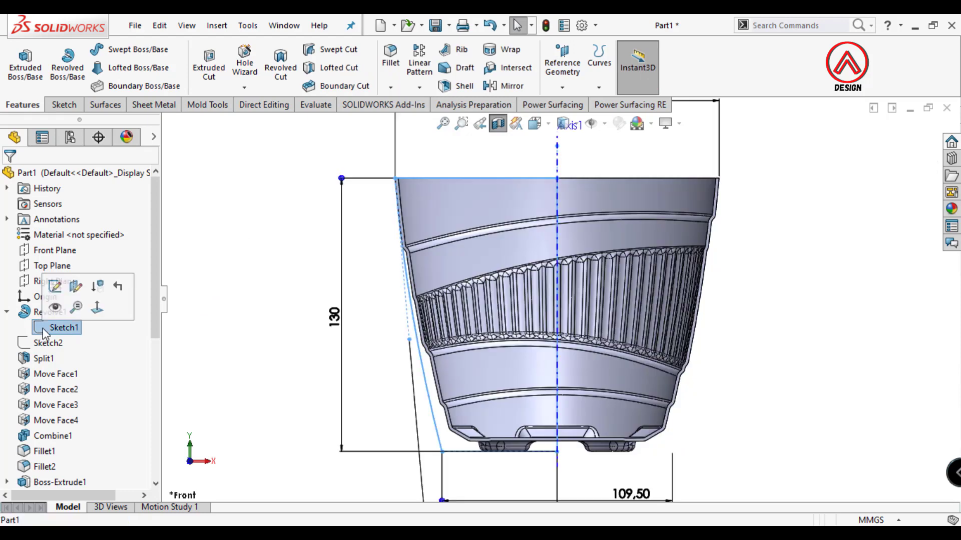
Start a sketch on the Front Plane and draw a vertical centerline from the origin up along the part's axis.
click(55, 250)
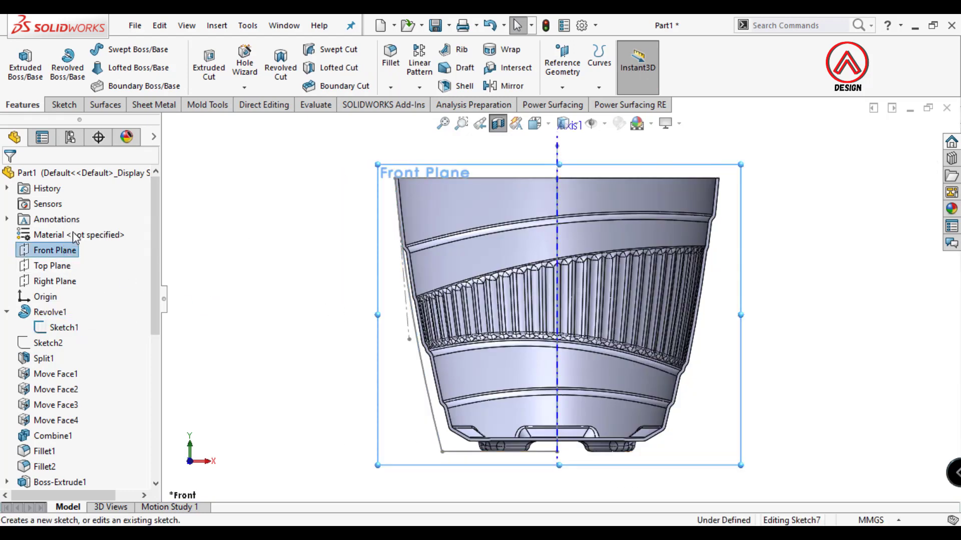
click(85, 234)
click(105, 49)
click(129, 82)
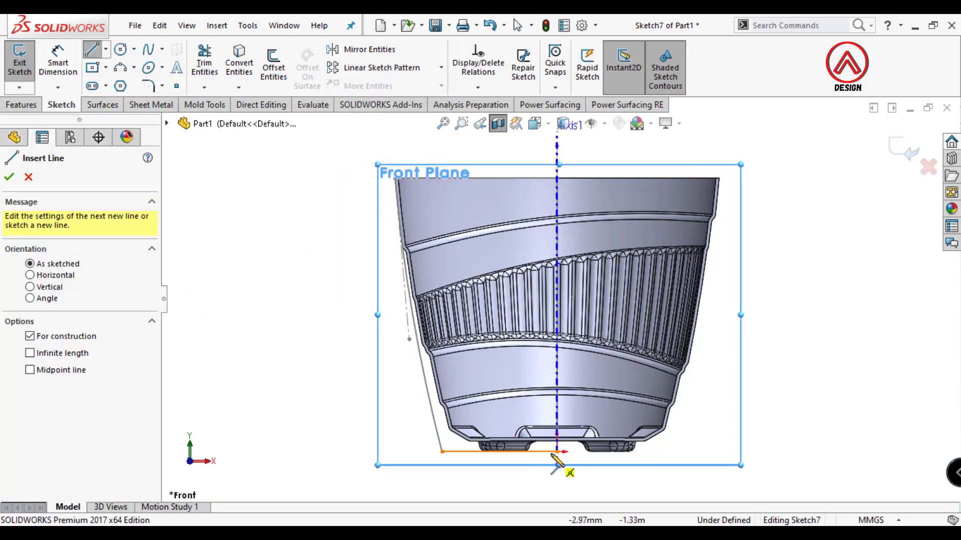
click(557, 452)
scroll(567, 381, up, 2)
click(557, 159)
key(Escape)
Sketch the lip's top line about 4.4 mm outward from the inner wall corner, with a short vertical line down and a short horizontal line back.
scroll(454, 183, down, 2)
key(l)
scroll(495, 256, down, 3)
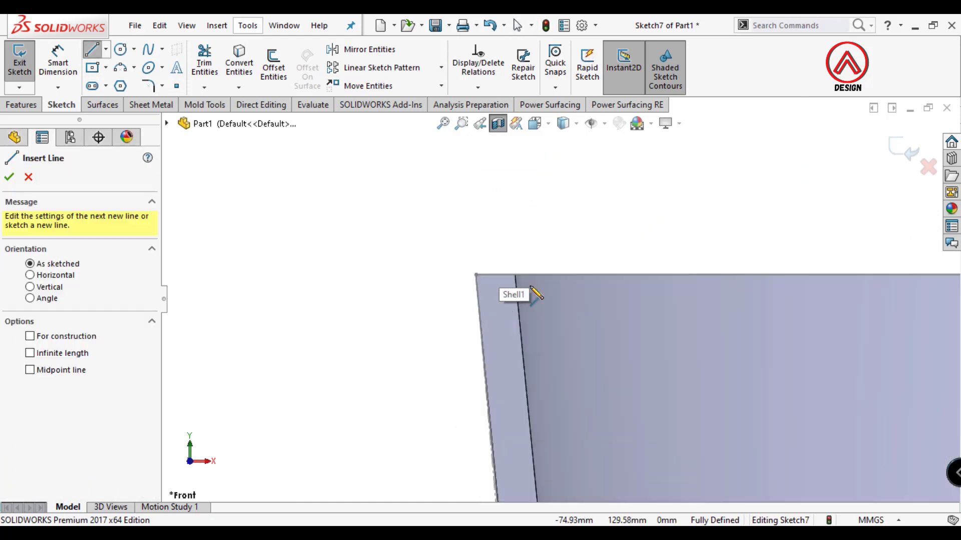
click(516, 275)
click(398, 275)
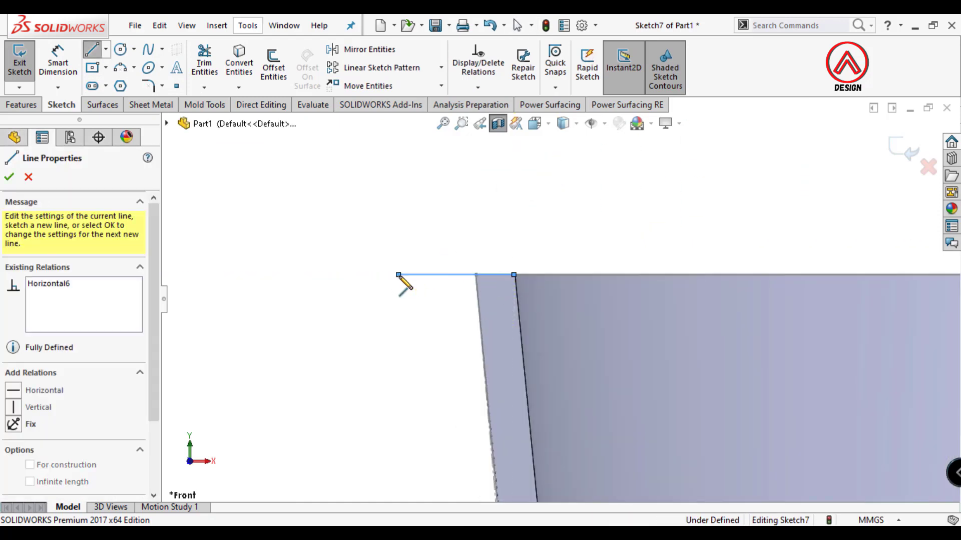
click(423, 313)
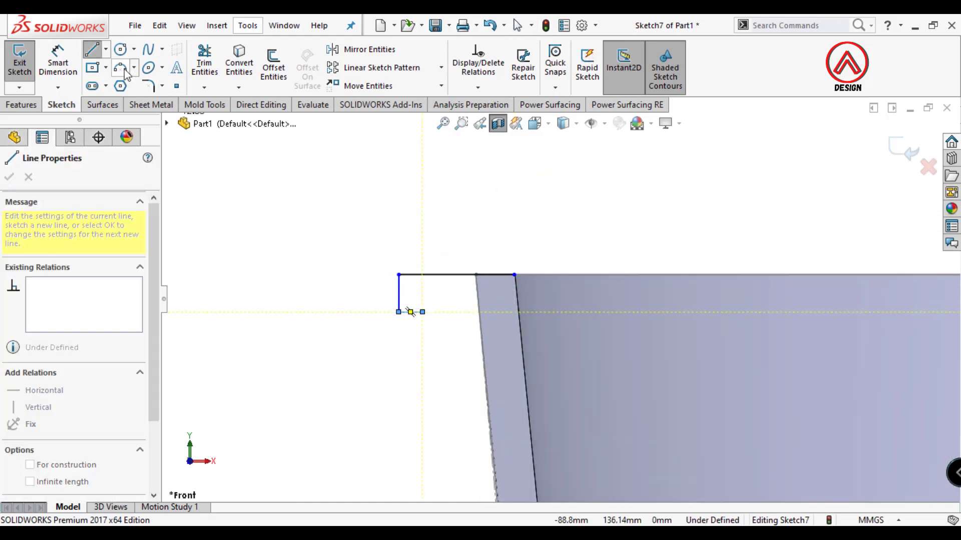
Draw a three-point arc of about 2.32 mm radius from the short horizontal line's end to the outer wall.
click(120, 68)
click(423, 312)
click(484, 371)
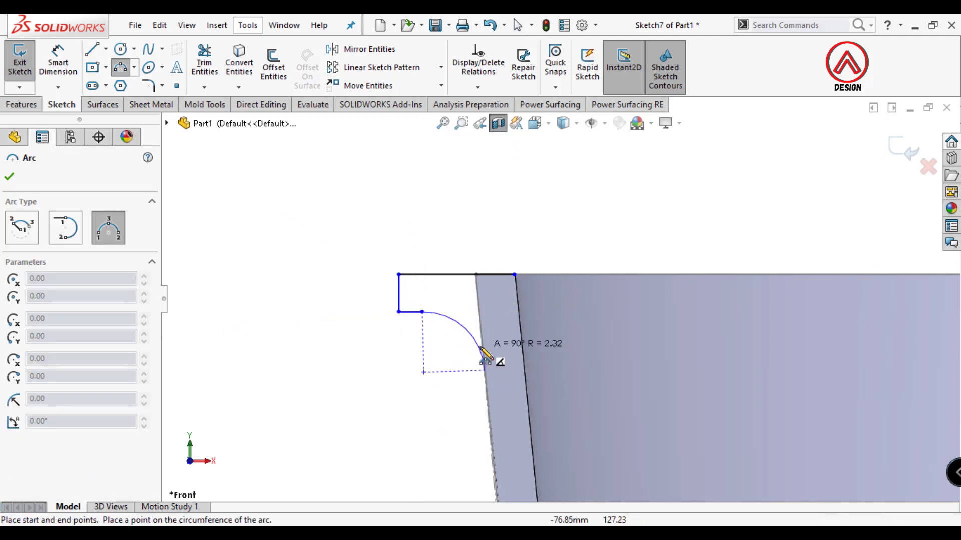
click(481, 352)
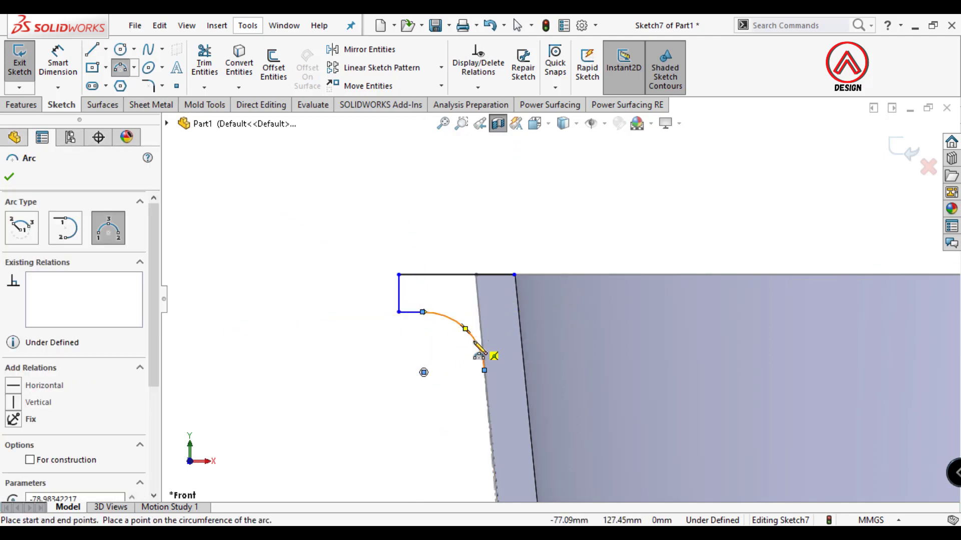
Draw a line about 1.33 mm down the outer wall from the arc's end and a horizontal line across the wall thickness.
click(93, 49)
scroll(501, 395, down, 2)
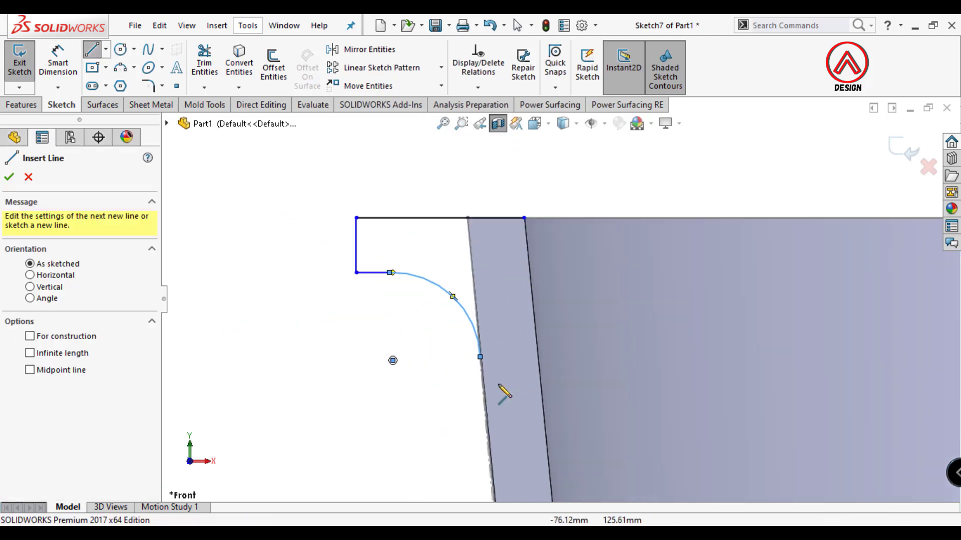
click(480, 358)
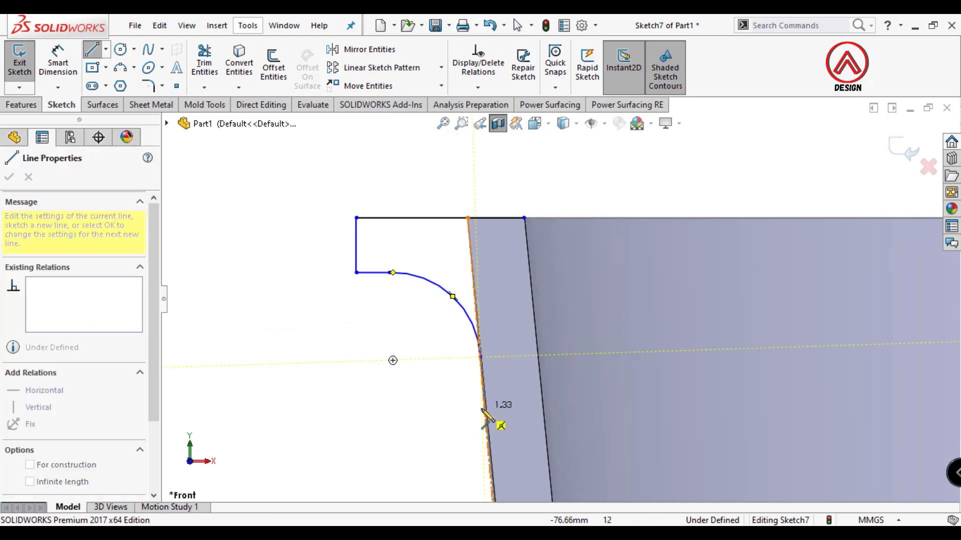
click(554, 409)
key(Escape)
Offset the outer wall curve of Sketch1 inward by 1.5 mm.
click(275, 68)
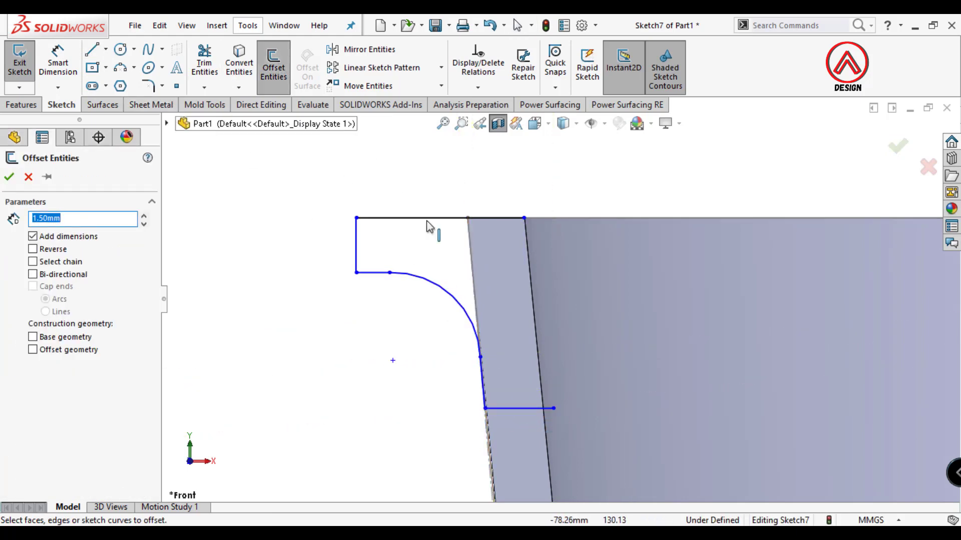
click(471, 255)
click(48, 249)
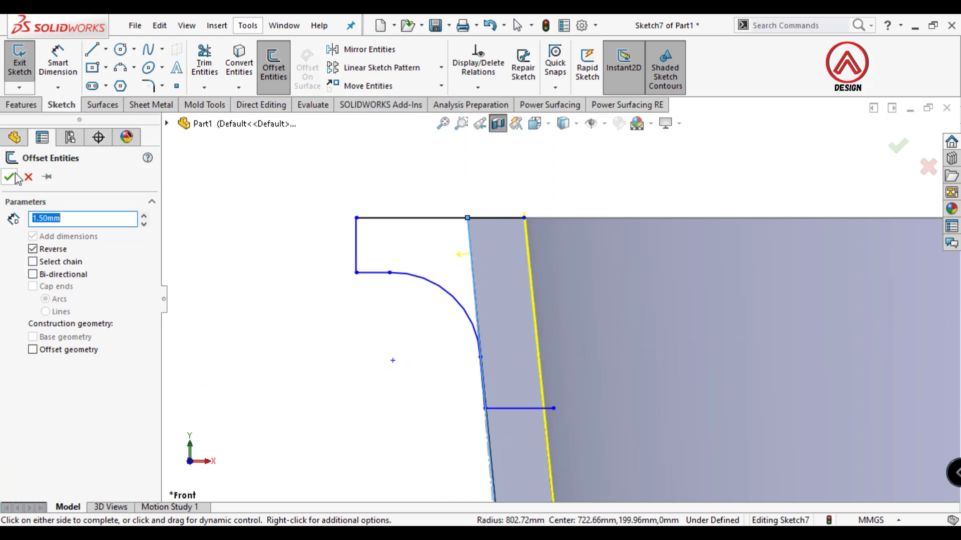
click(10, 178)
Trim the offset curve and the lip lines where they overrun, leaving a closed lip profile.
click(210, 56)
click(518, 218)
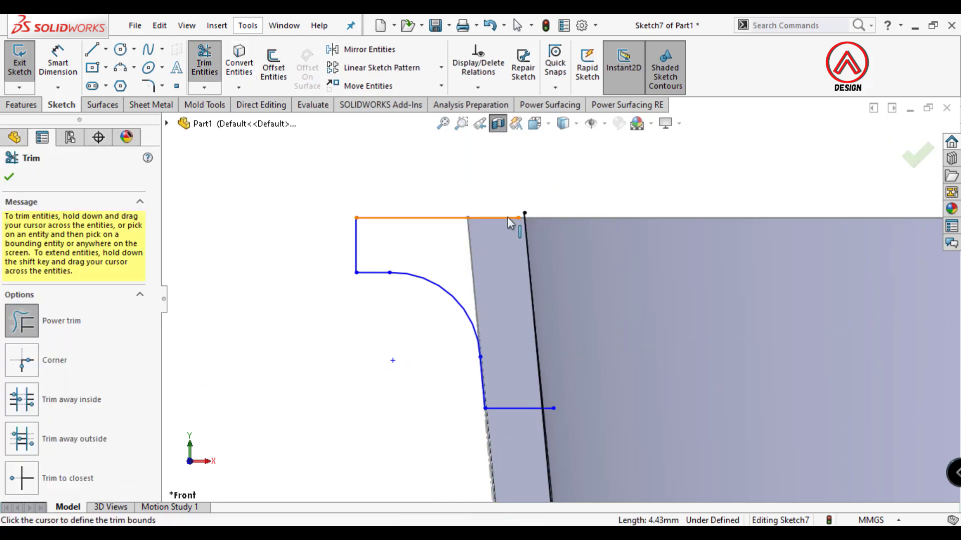
click(564, 218)
scroll(580, 219, down, 6)
drag(474, 218, 496, 241)
scroll(566, 310, up, 7)
scroll(552, 421, down, 6)
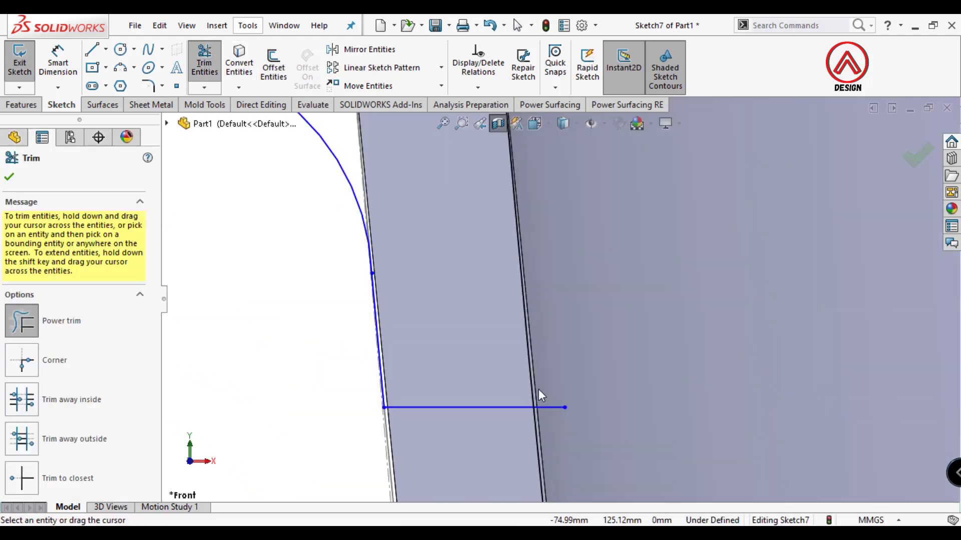
drag(517, 480, 515, 483)
key(Escape)
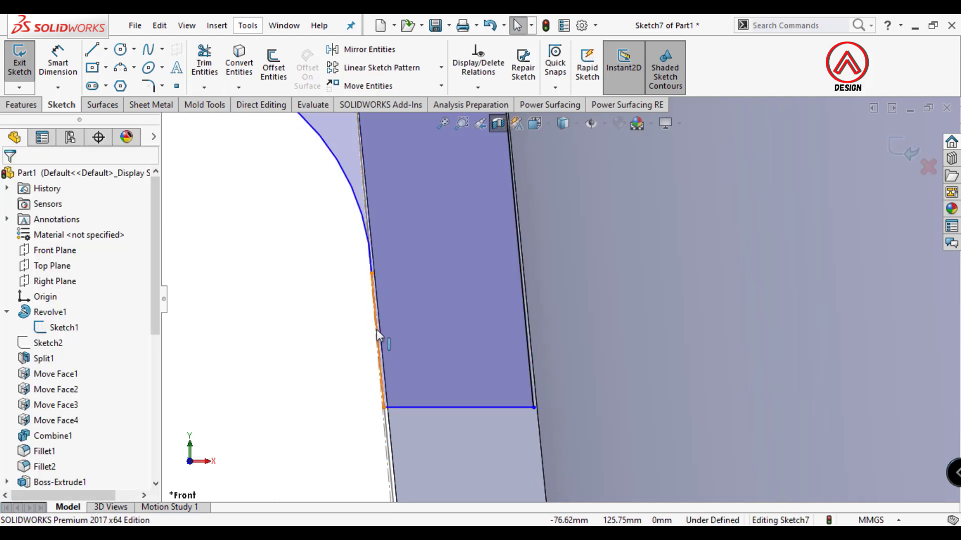
Make the lip's arc tangent to its adjoining lines at both ends.
click(377, 330)
click(348, 285)
click(371, 273)
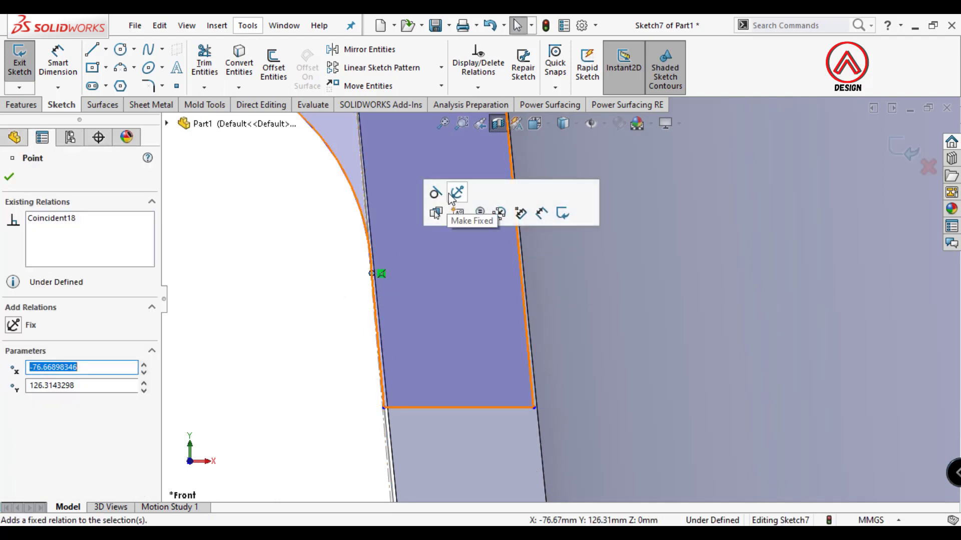
scroll(460, 295, up, 3)
click(381, 235)
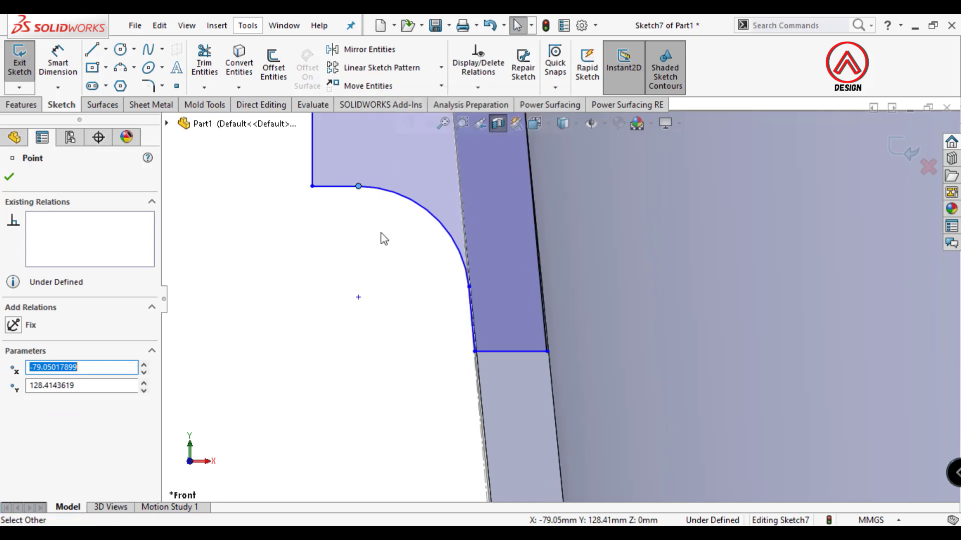
scroll(543, 216, up, 3)
drag(551, 255, 555, 257)
scroll(538, 319, down, 2)
click(447, 388)
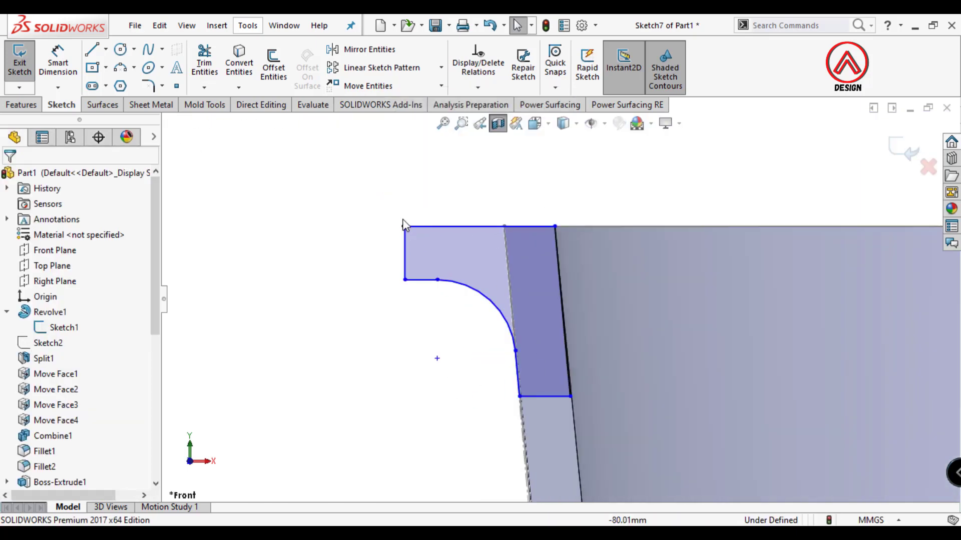
Dimension the height of the lip's vertical outer edge as 1.5 mm.
click(58, 62)
click(405, 252)
click(353, 249)
text(1.58440782mm)
key(Return)
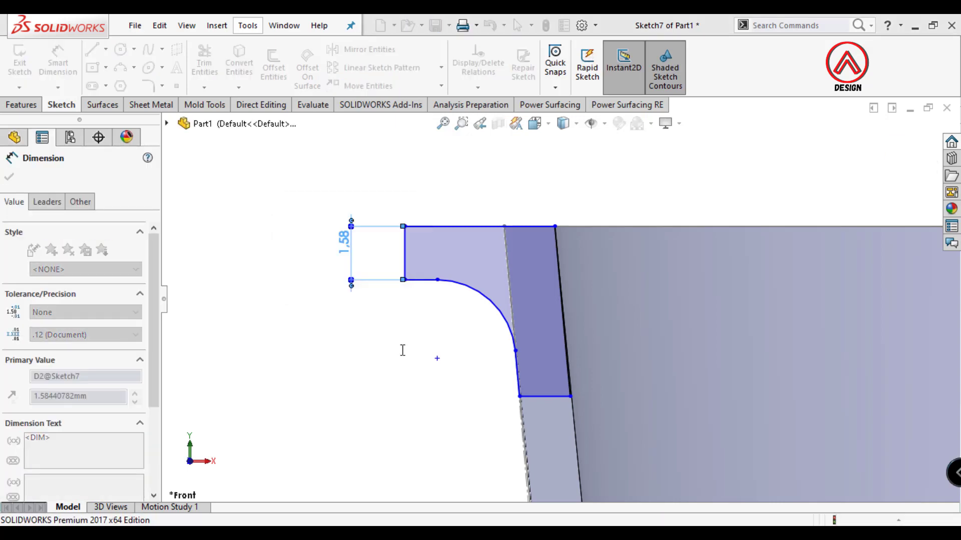
key(Escape)
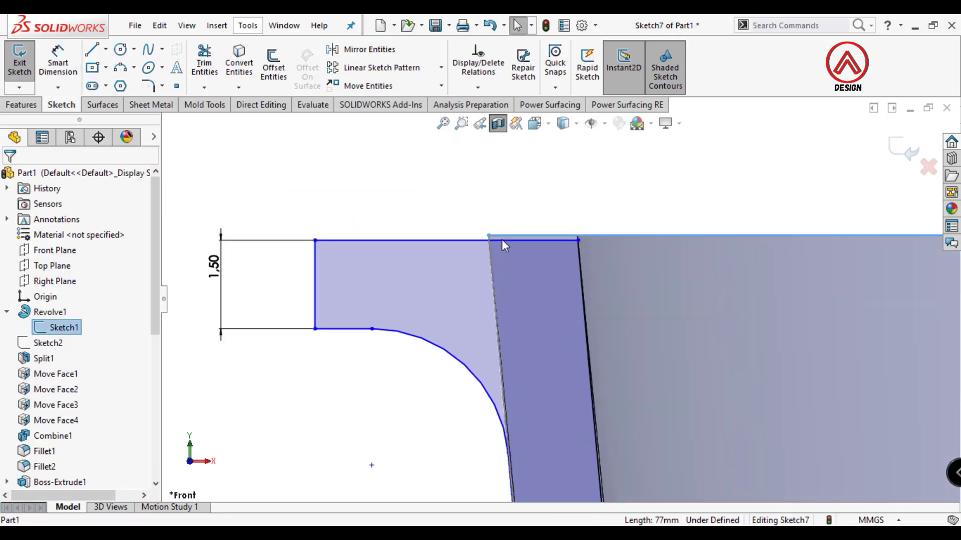
Make the lip's top line collinear with the top line of Sketch1.
click(501, 240)
ctrl+click(508, 236)
click(551, 183)
click(446, 177)
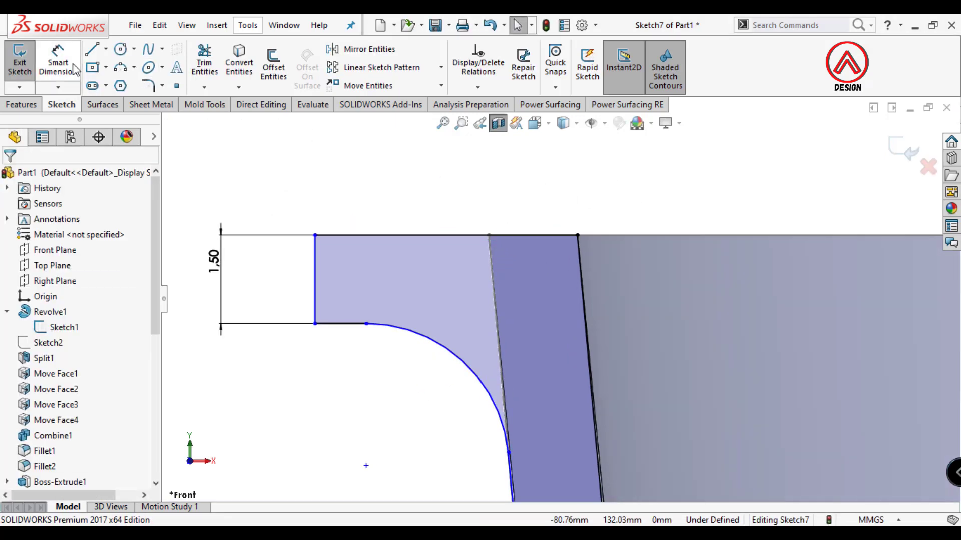
click(344, 235)
key(Escape)
Dimension the horizontal overhang of the lip, from its outer corner to the top of the pot's outer wall, as 2.5 mm.
click(65, 73)
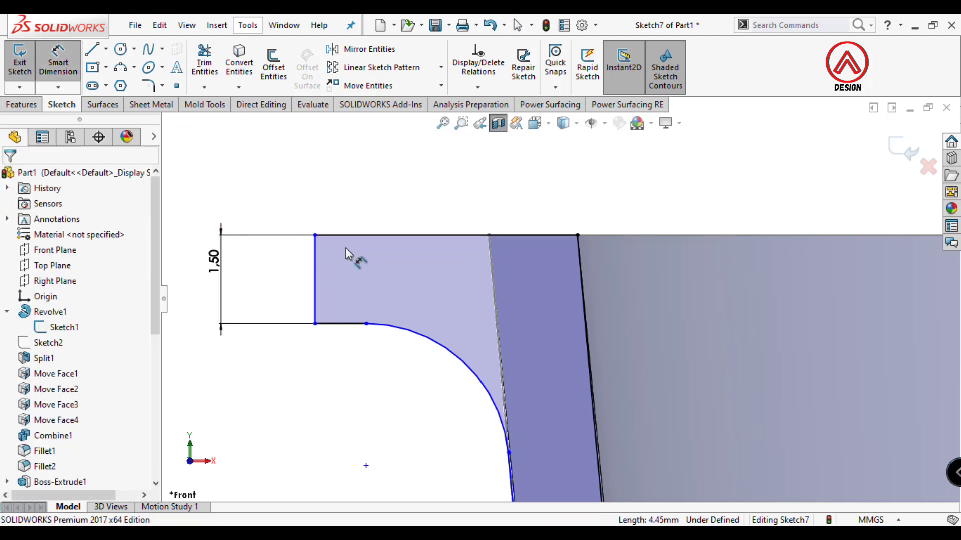
click(315, 235)
click(488, 236)
click(411, 192)
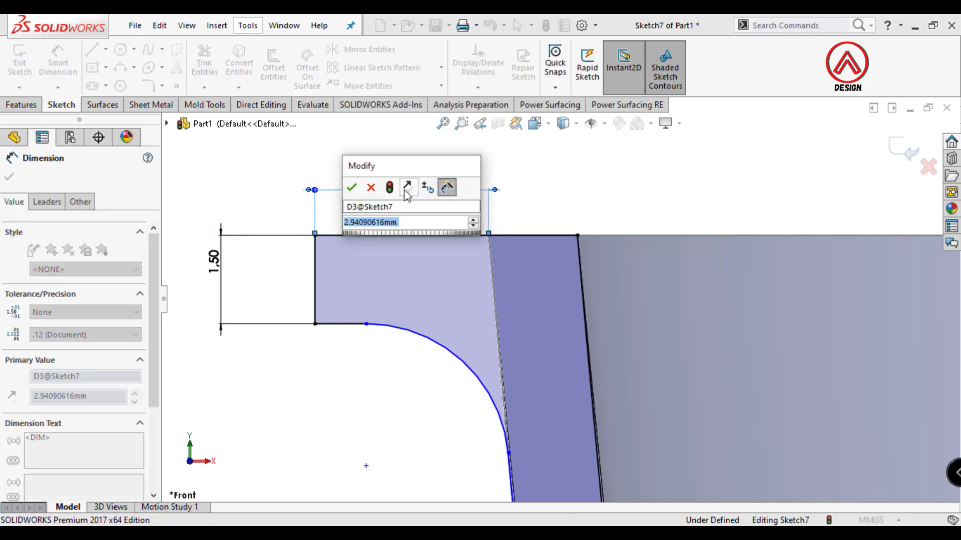
text(2,5)
key(Return)
Dimension the short horizontal edge beneath the lip as 0.5 mm.
click(350, 325)
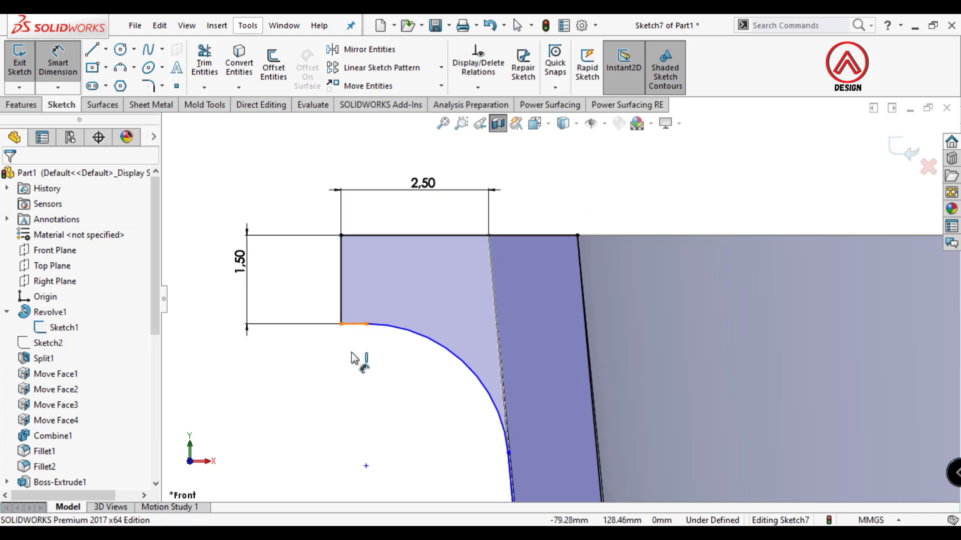
click(355, 387)
text(0,5)
key(Return)
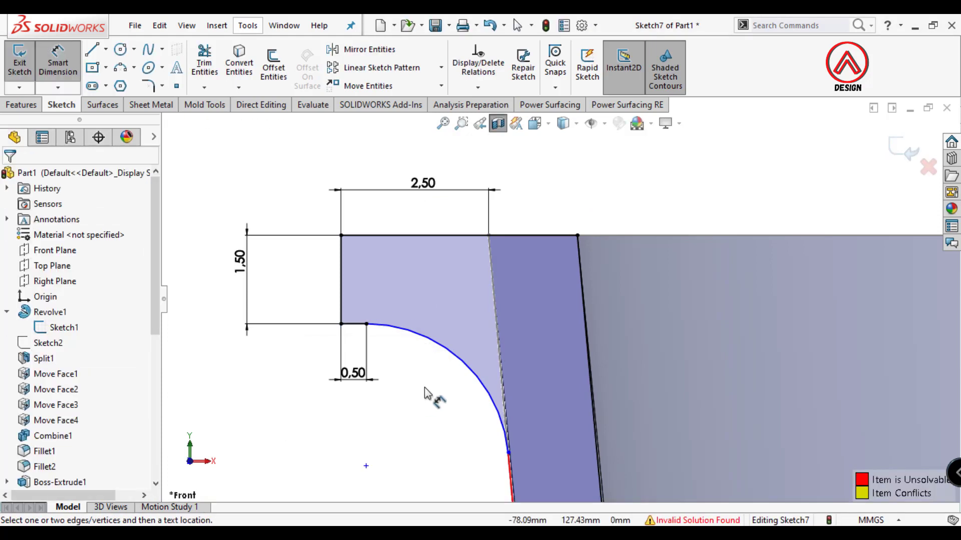
ctrl+middle_drag(463, 375, 491, 330)
scroll(588, 431, up, 2)
scroll(575, 423, down, 5)
key(Escape)
click(531, 345)
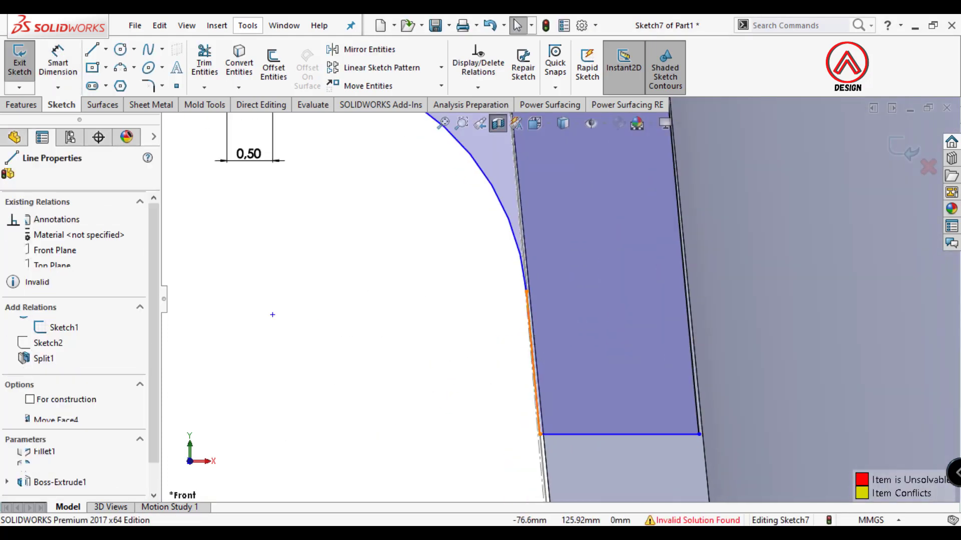
click(497, 388)
scroll(559, 299, up, 4)
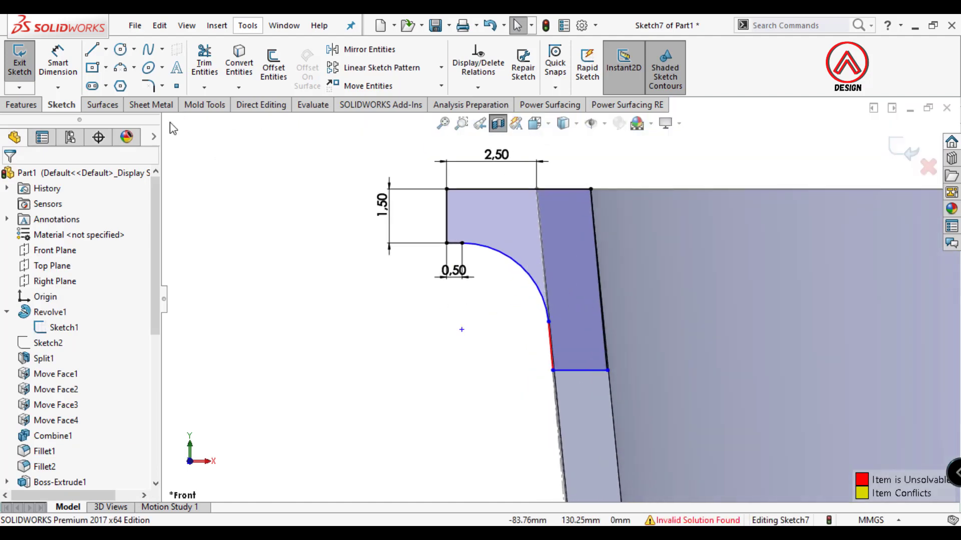
Try to dimension the radius of the lip's concave arc, accepting the proposed value.
click(58, 59)
click(525, 269)
click(500, 300)
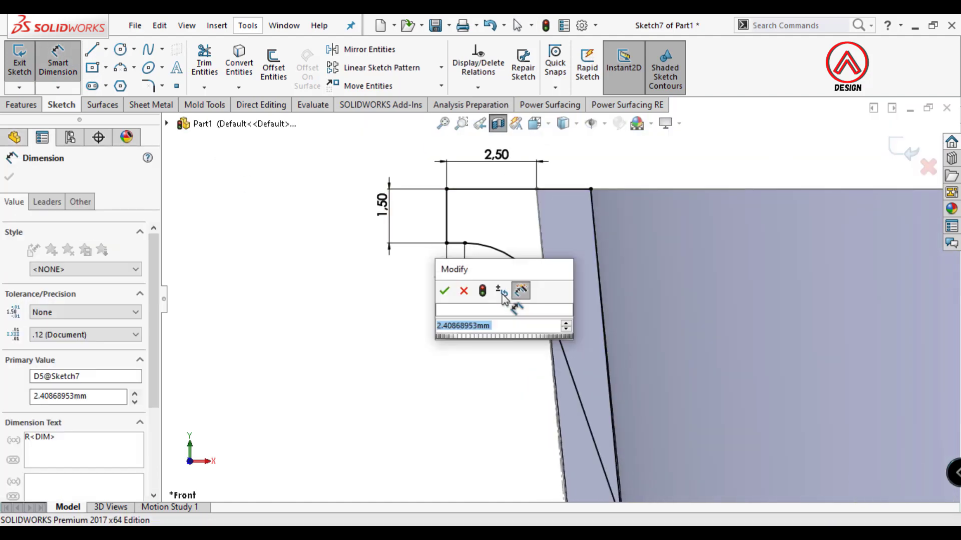
key(Return)
key(Escape)
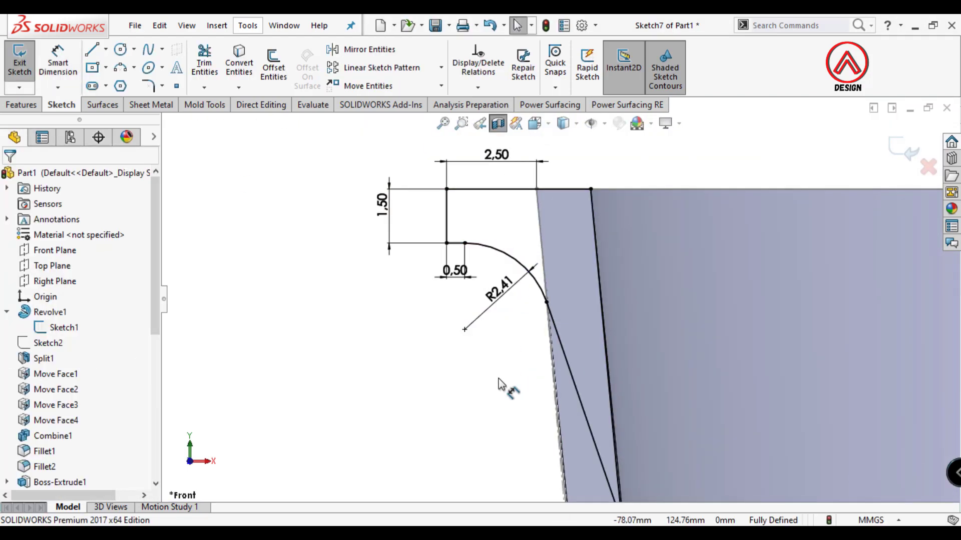
Move the lower end of the lip profile's slanted outer line further down along the pot wall.
mouse_move(553, 371)
mouse_down()
mouse_move(563, 414)
mouse_move(560, 401)
mouse_up()
key(Escape)
click(552, 348)
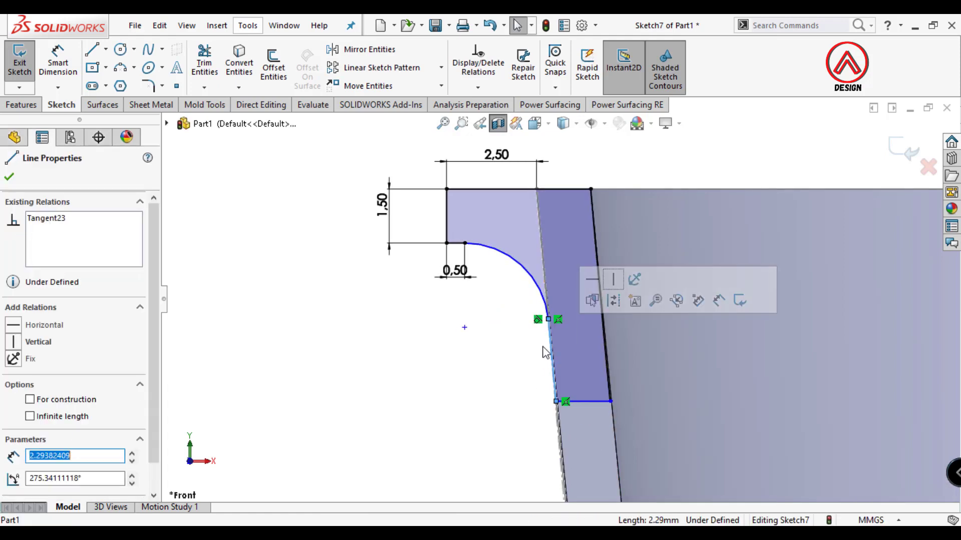
click(9, 178)
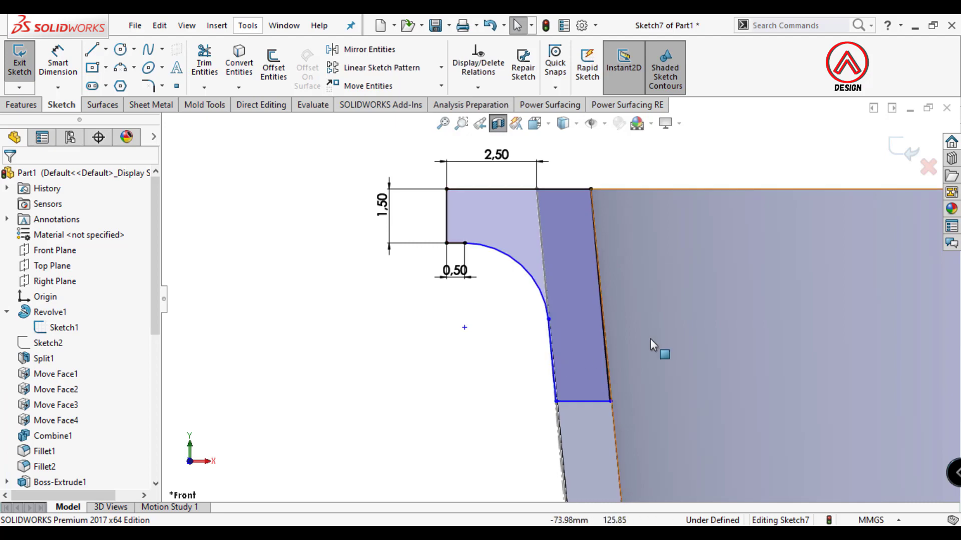
Add a radius dimension to the lip's concave arc, keeping the proposed value.
scroll(660, 352, down, 2)
click(78, 62)
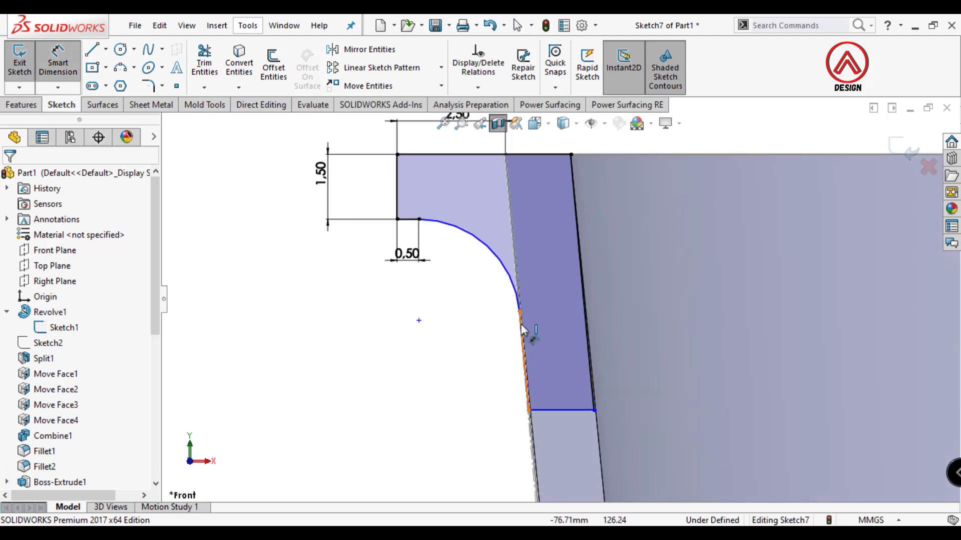
click(495, 268)
click(473, 276)
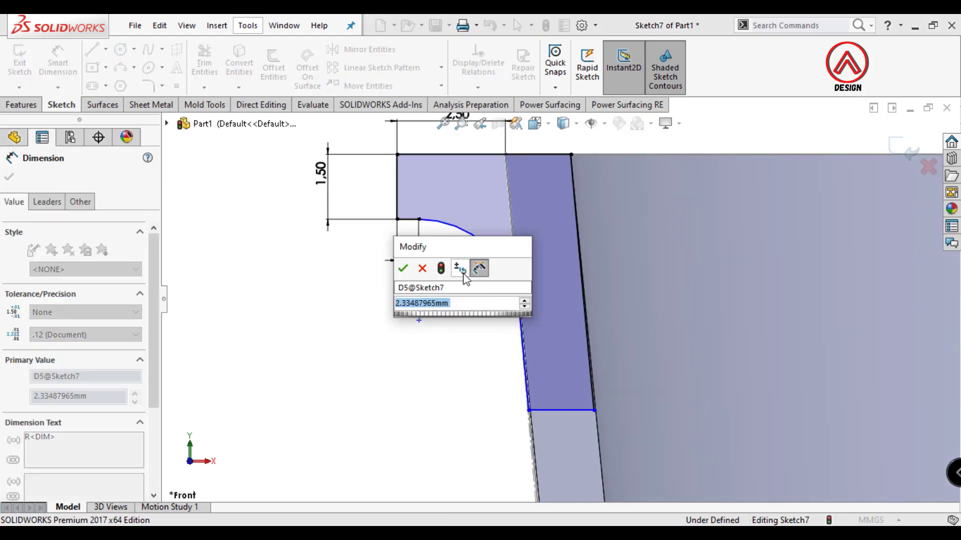
key(Return)
Dimension the overall height between the lip profile's top and bottom lines as 6 mm.
click(599, 409)
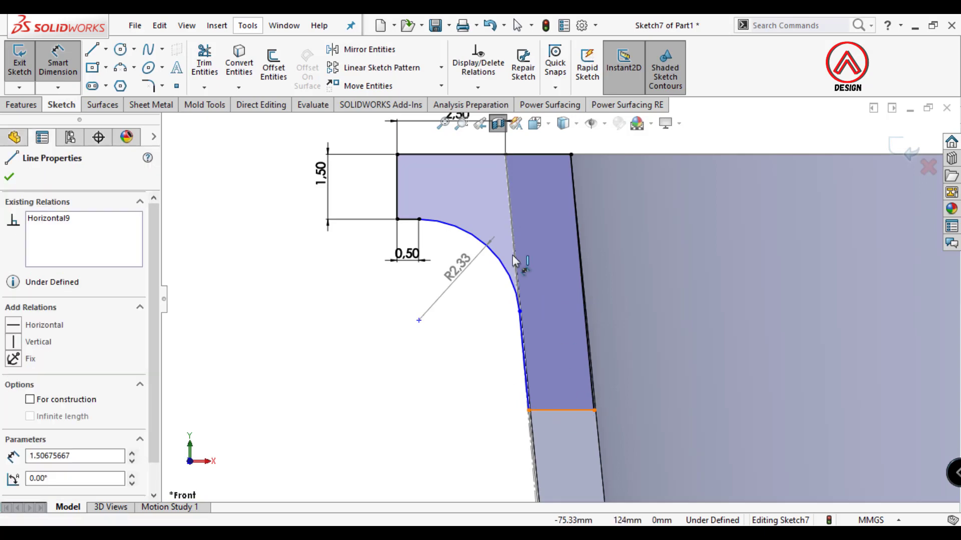
click(430, 155)
click(255, 234)
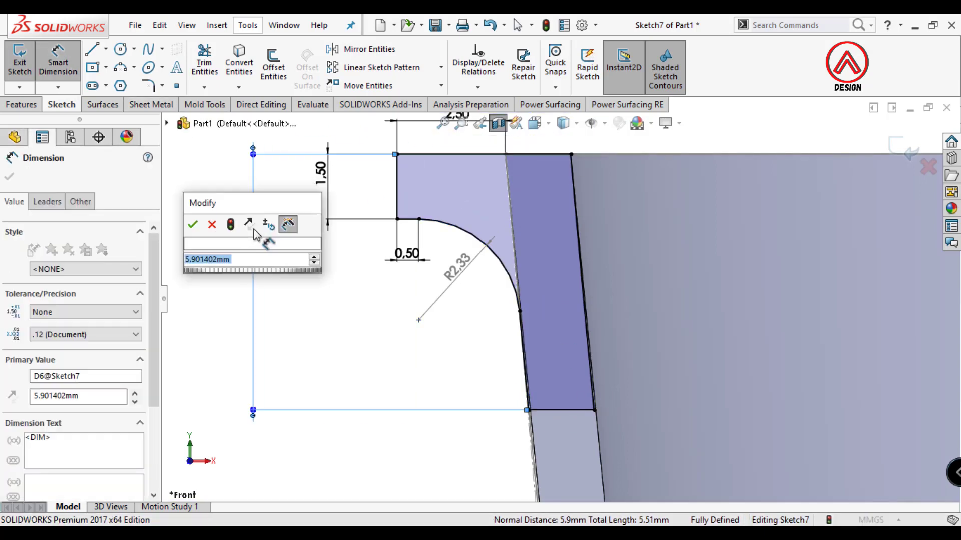
text(6)
key(Return)
scroll(565, 356, up, 5)
scroll(610, 306, down, 2)
key(Escape)
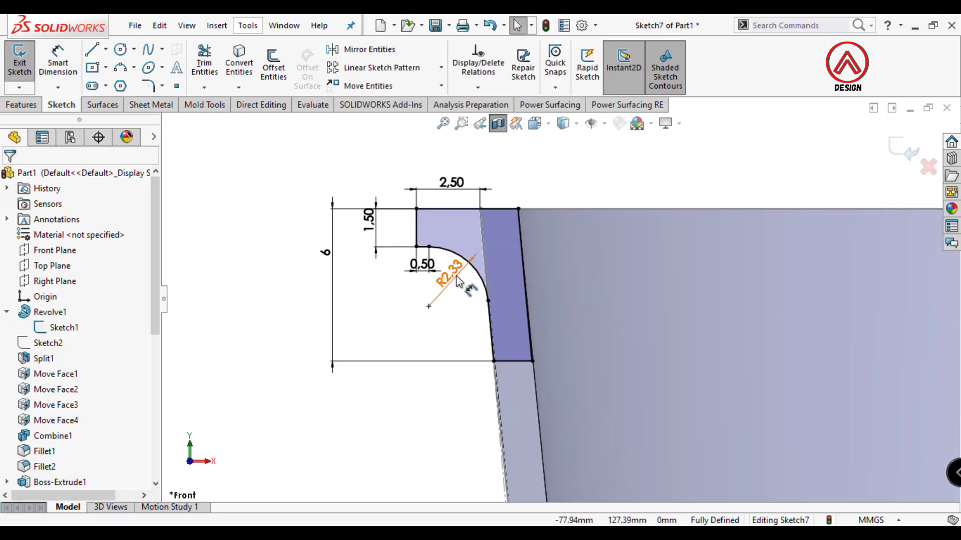
Delete the reference radius dimension from the lip's concave arc.
click(464, 287)
key(Escape)
scroll(580, 302, up, 4)
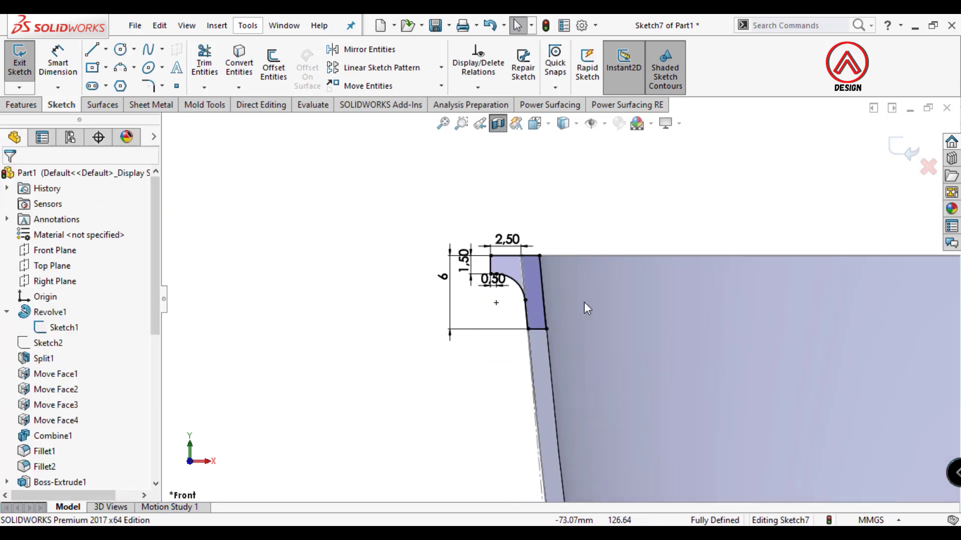
Revolve the lip profile 360° around the pot's central axis, merging the result with the body.
scroll(606, 315, down, 2)
click(22, 104)
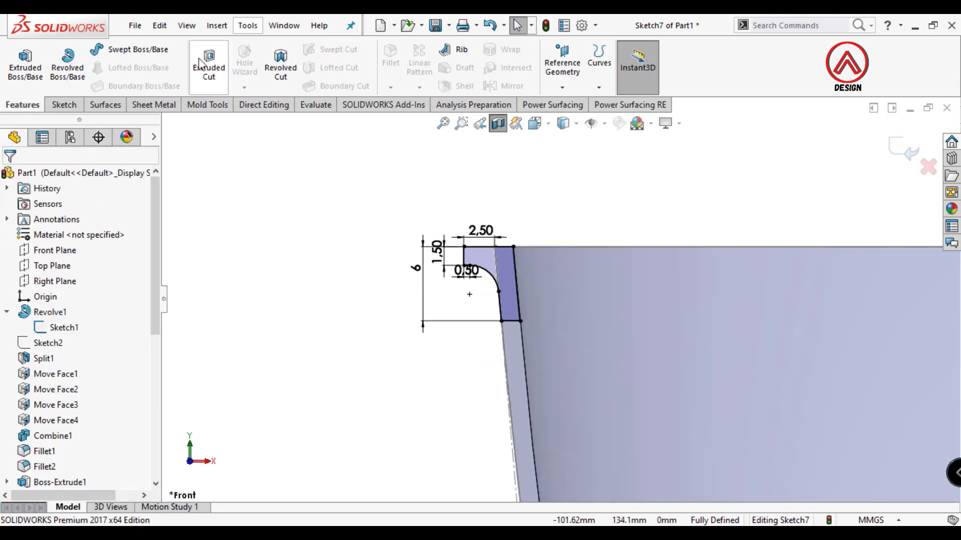
click(70, 74)
scroll(624, 311, up, 4)
scroll(587, 310, down, 2)
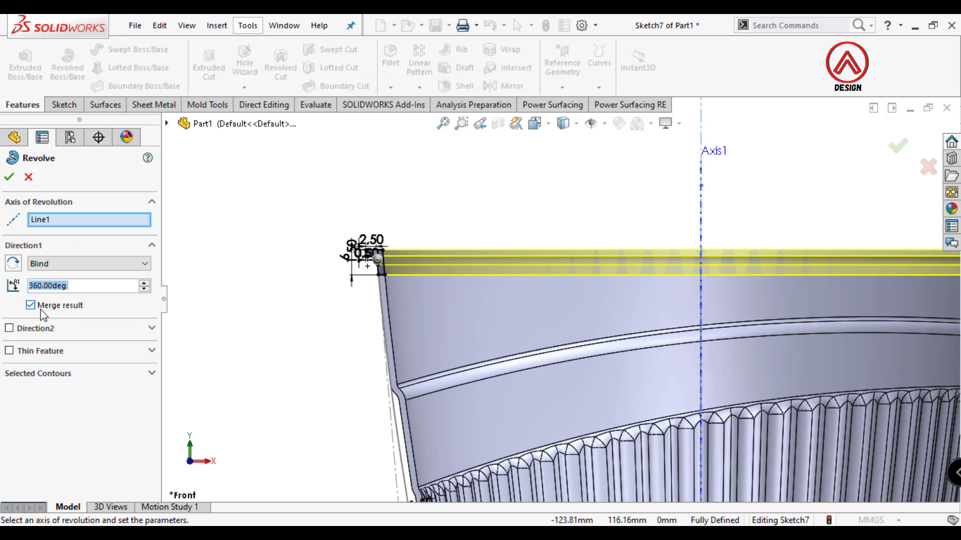
click(9, 179)
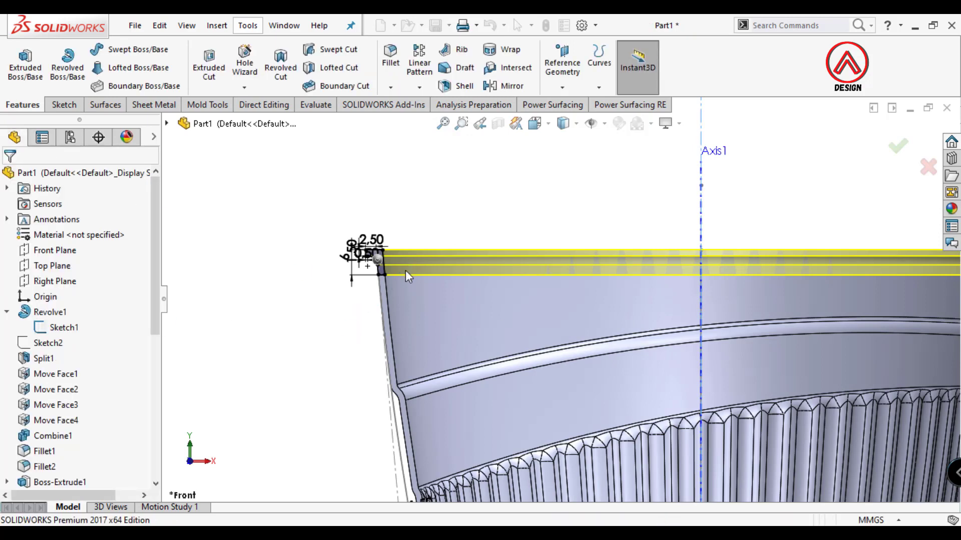
Hide Sketch1, whose profile line shows on the cut section of the pot wall.
scroll(410, 270, down, 4)
click(371, 203)
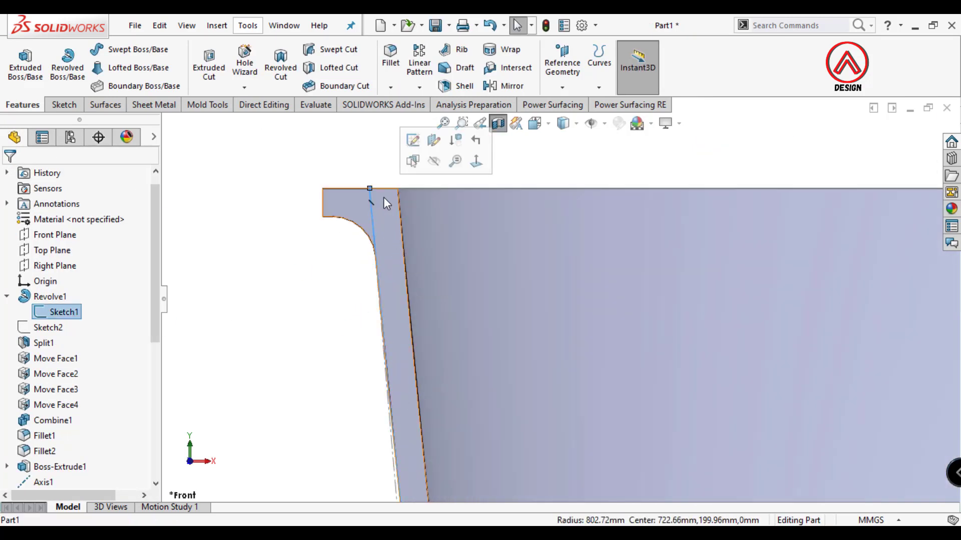
click(433, 160)
Fillet the inner top edge of the rim with a 3 mm radius.
click(390, 56)
middle_drag(440, 236, 407, 200)
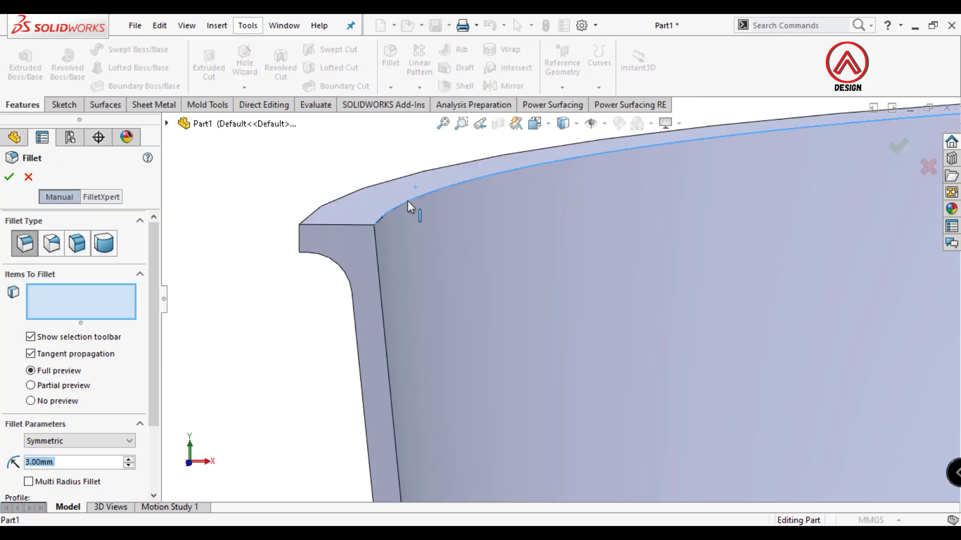
click(407, 200)
middle_drag(381, 302, 448, 341)
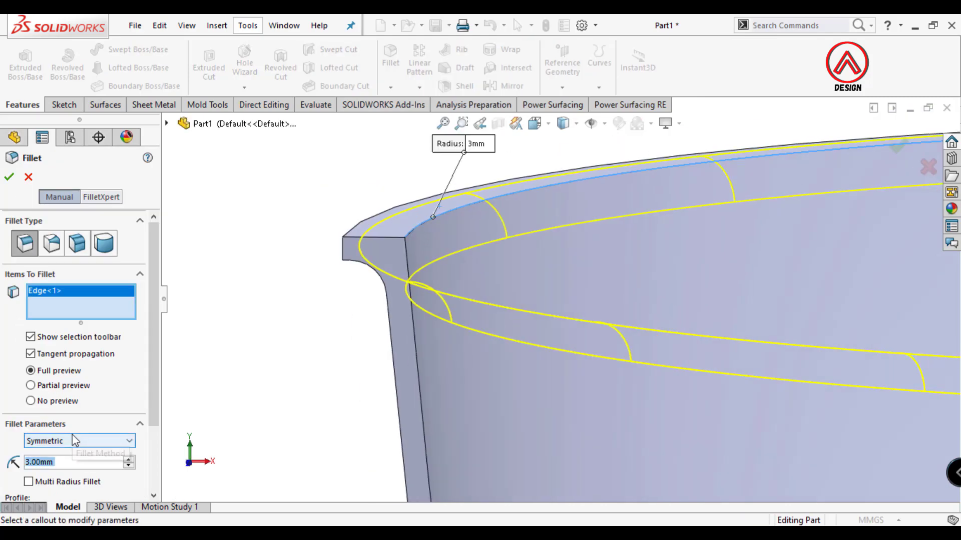
key(Return)
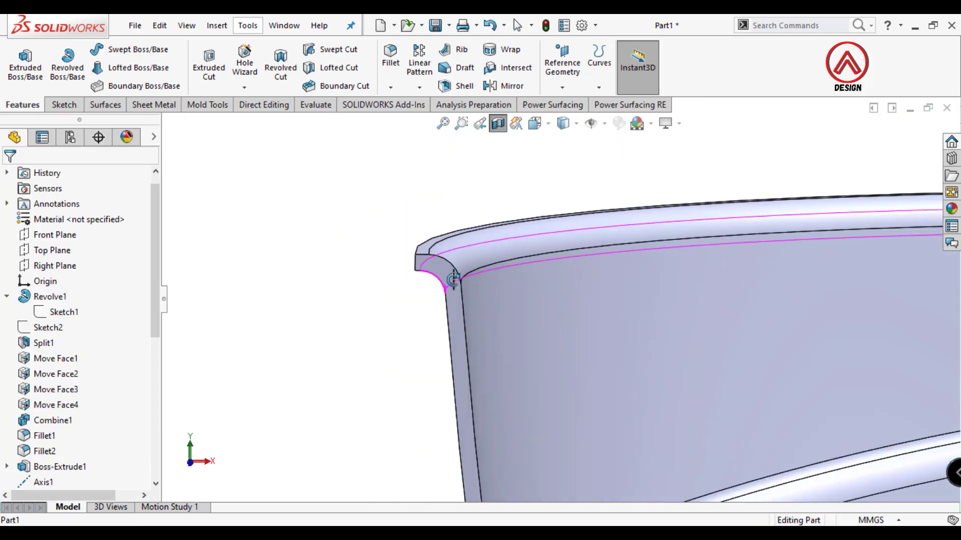
click(396, 71)
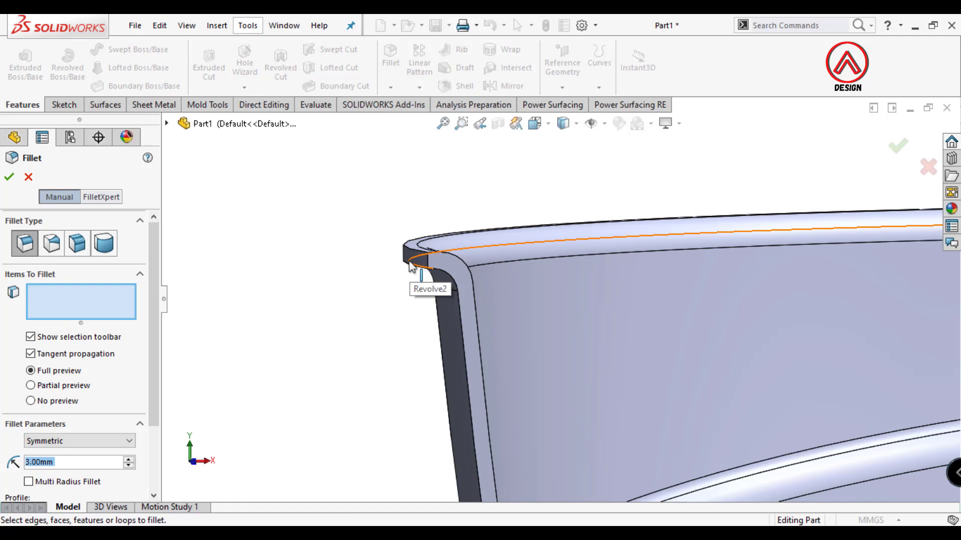
text(75)
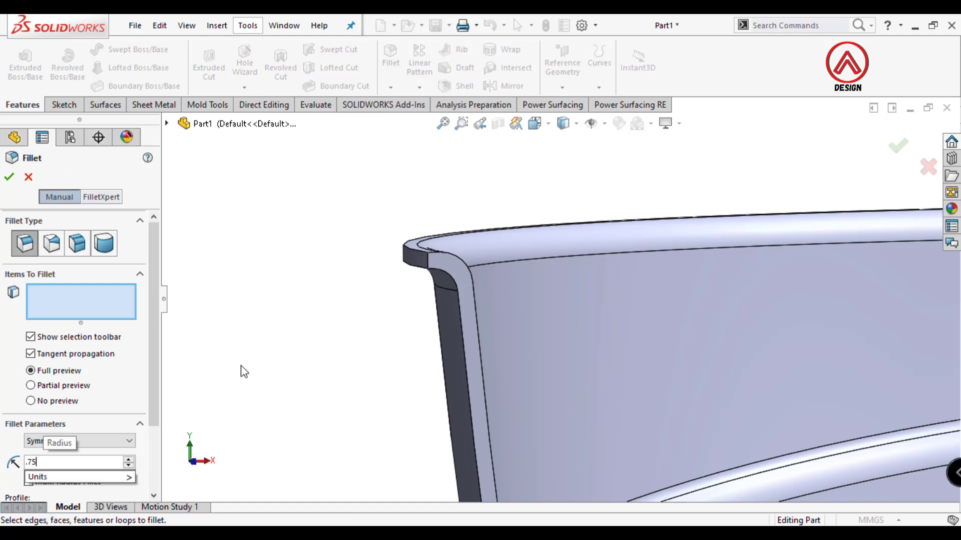
key(Return)
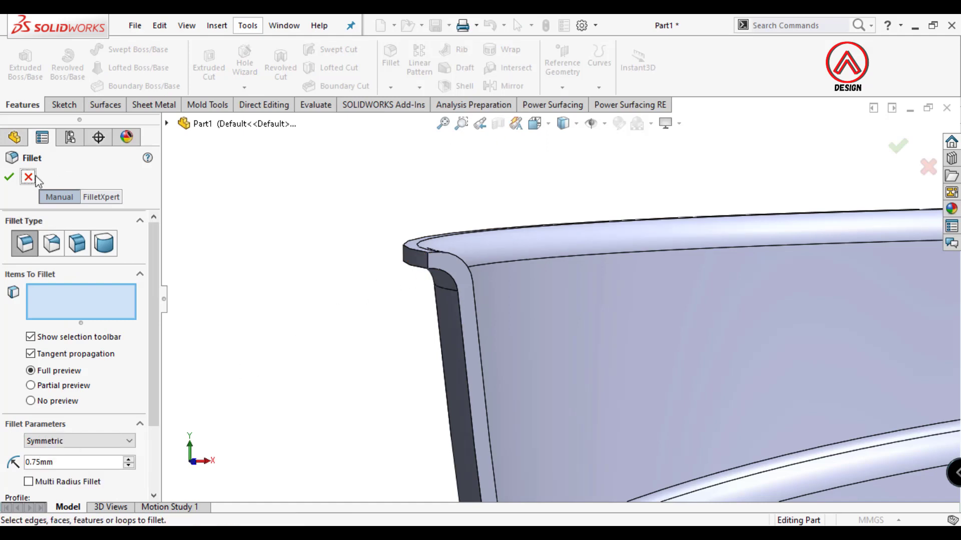
click(29, 177)
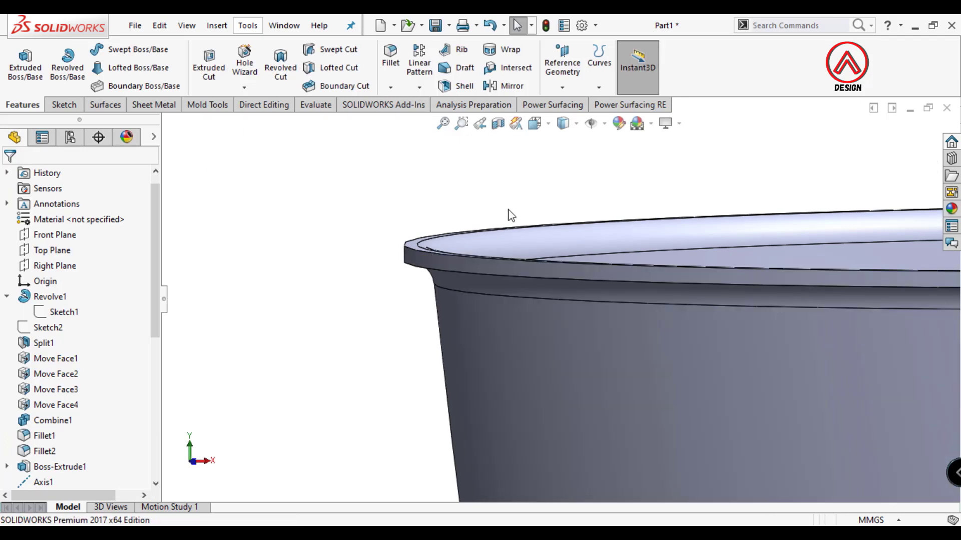
Fillet the upper outer edge of the rim lip with a 0.75 mm radius.
click(390, 56)
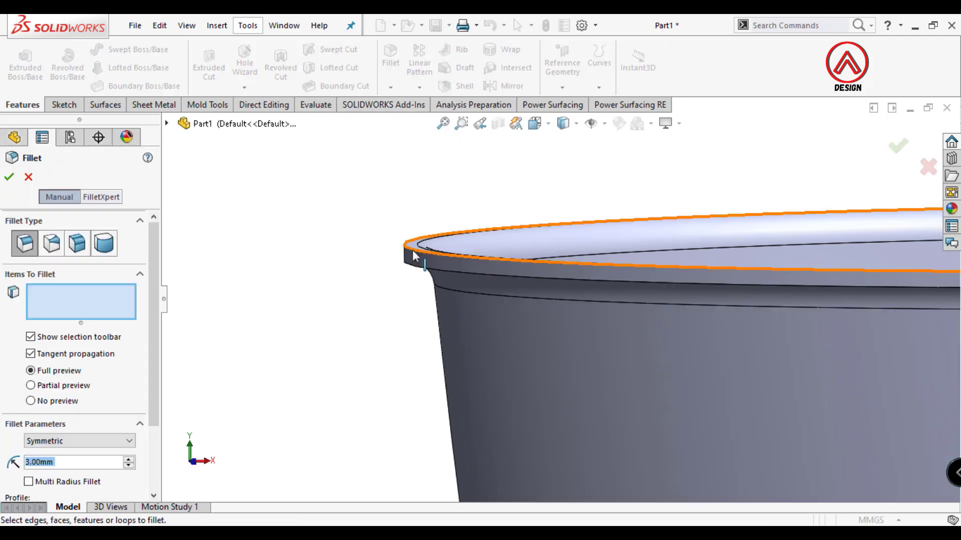
click(408, 268)
text(.75)
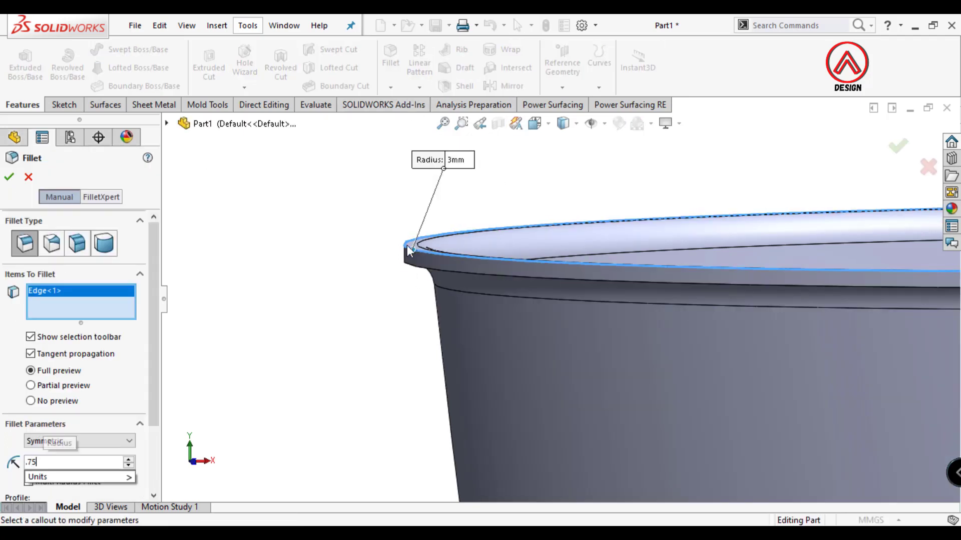
key(Return)
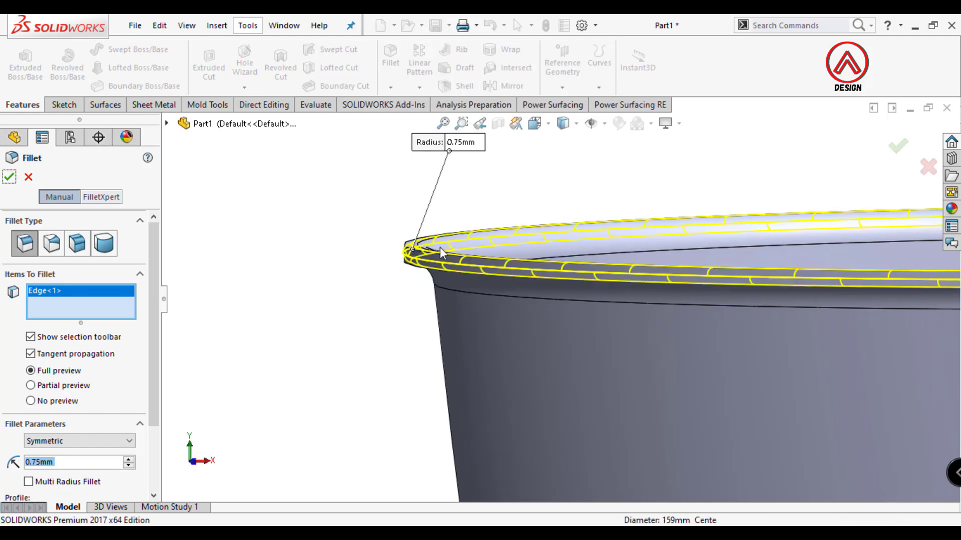
right_click(440, 247)
Start a new sketch on the front trapezoidal flat face on the pot's underside, seen in the Bottom view.
scroll(600, 280, up, 10)
scroll(698, 347, down, 2)
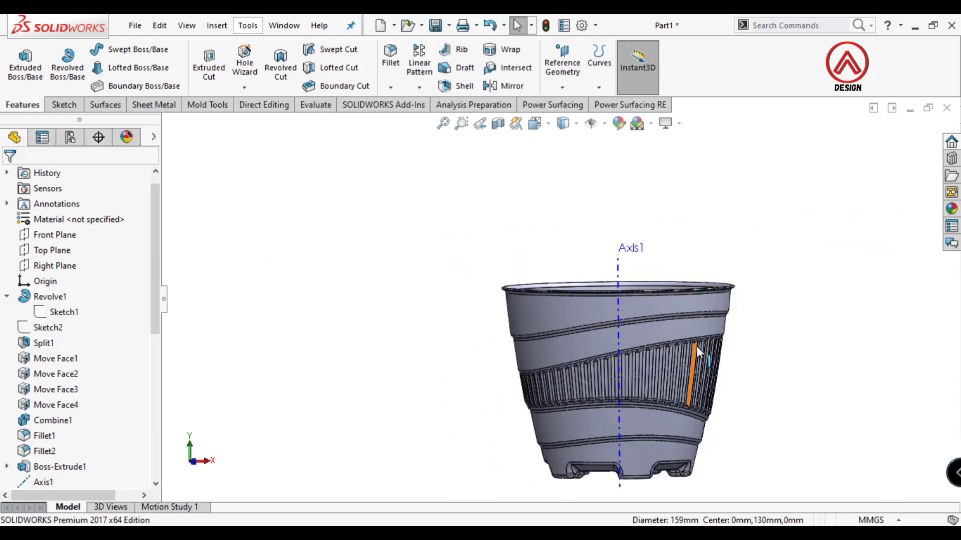
click(535, 123)
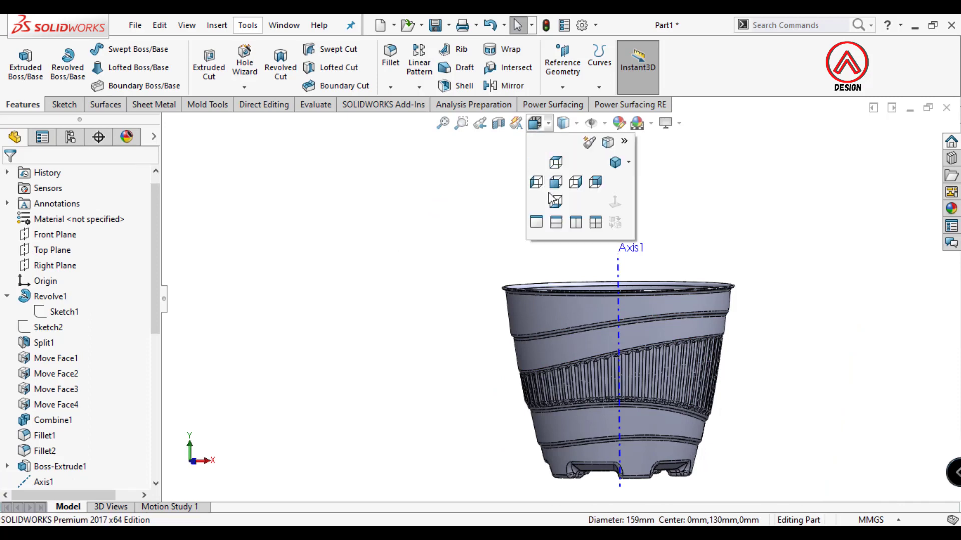
click(562, 200)
scroll(651, 265, up, 3)
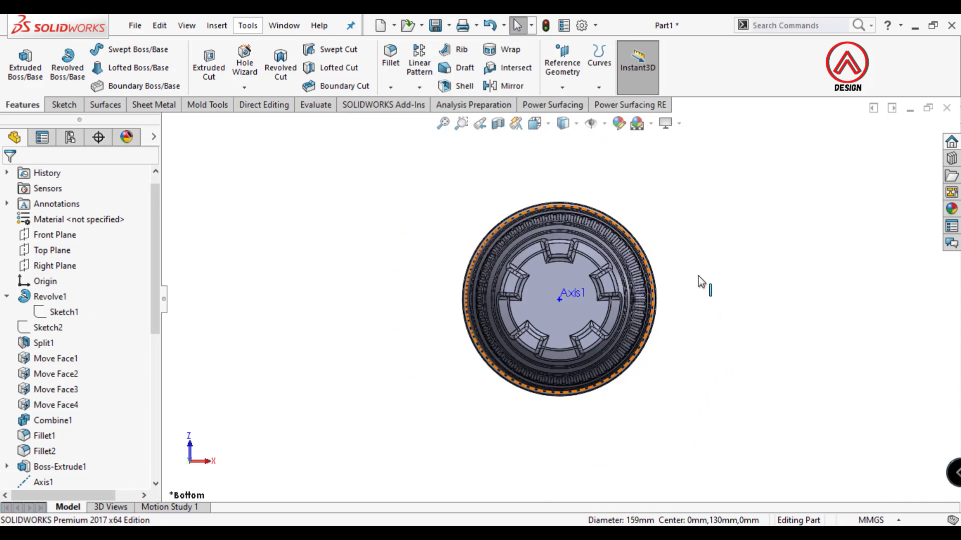
scroll(701, 280, down, 3)
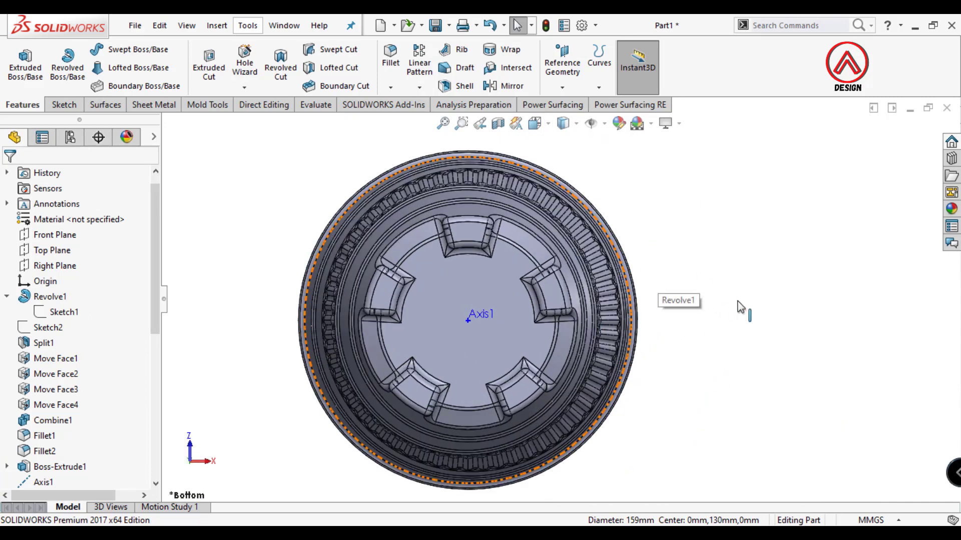
click(464, 232)
click(64, 105)
click(19, 60)
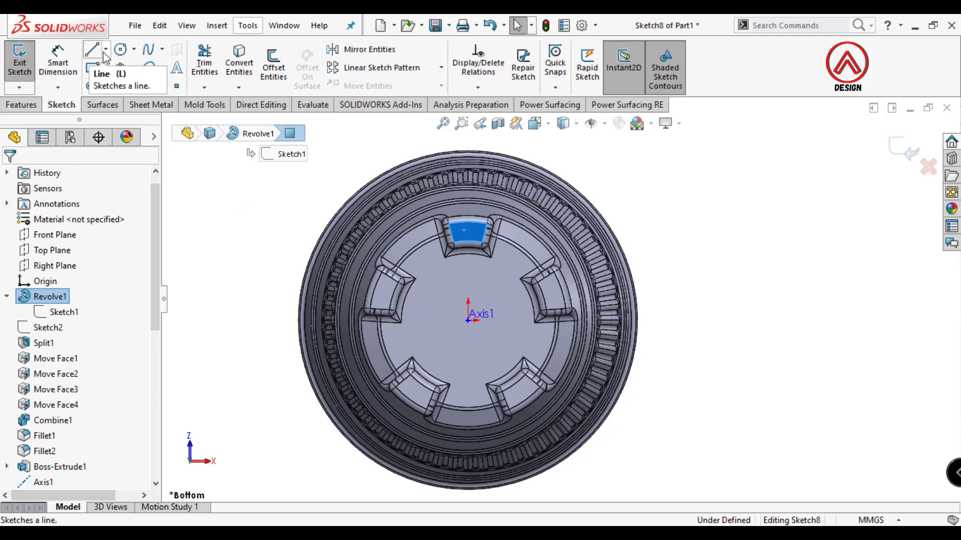
Sketch two concentric circles centred on the origin, about 41 mm and about 82 mm in diameter.
click(121, 49)
click(468, 320)
click(495, 287)
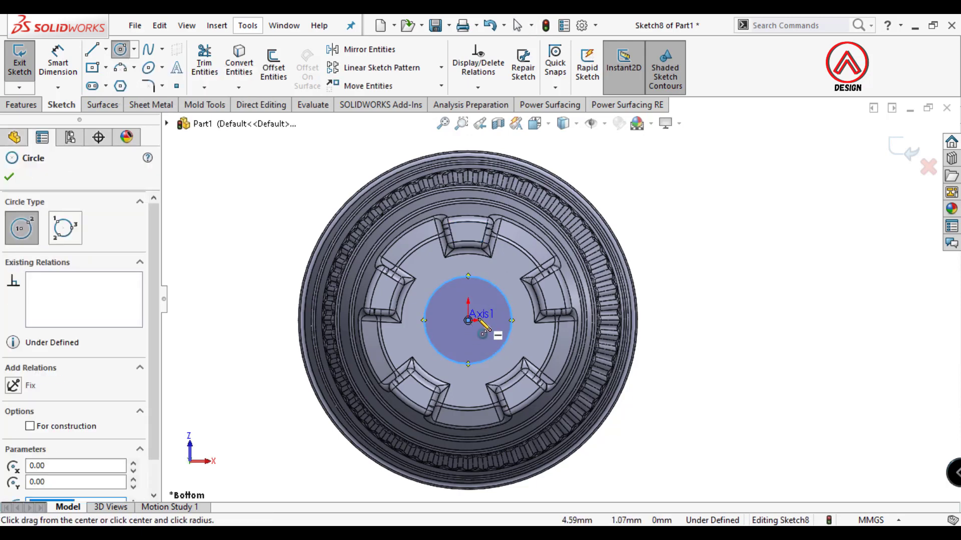
click(468, 320)
click(499, 240)
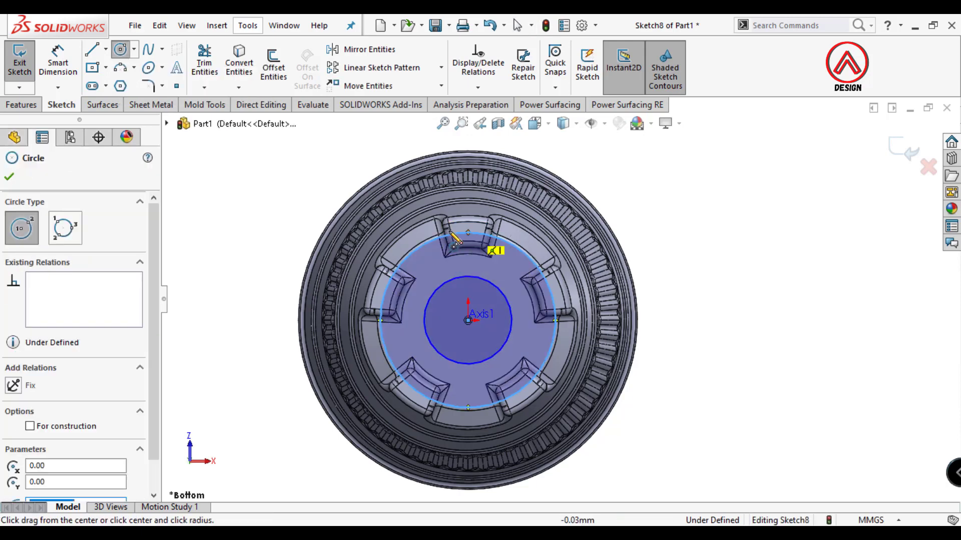
Dimension the outer circle's diameter as 84 mm.
key(d)
click(528, 280)
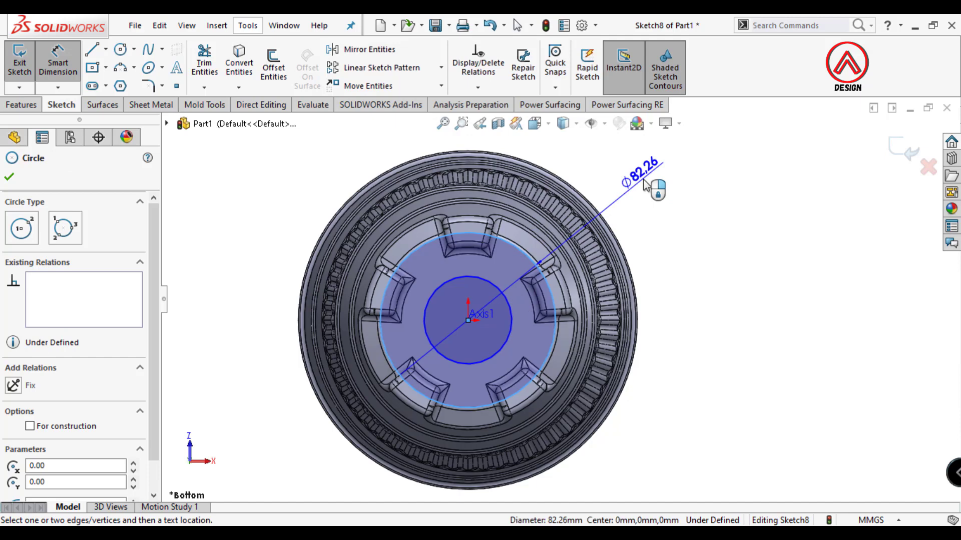
click(644, 185)
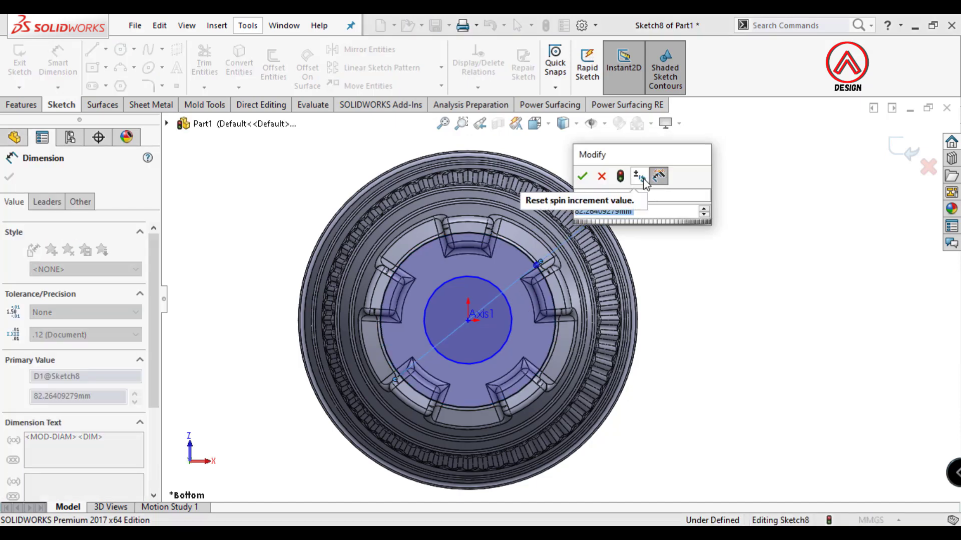
text(42)
key(Return)
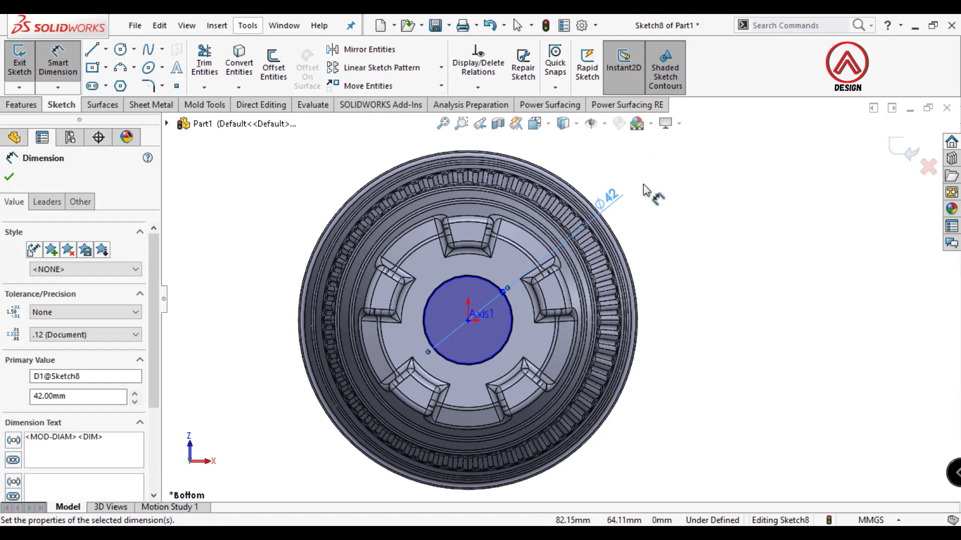
double_click(606, 200)
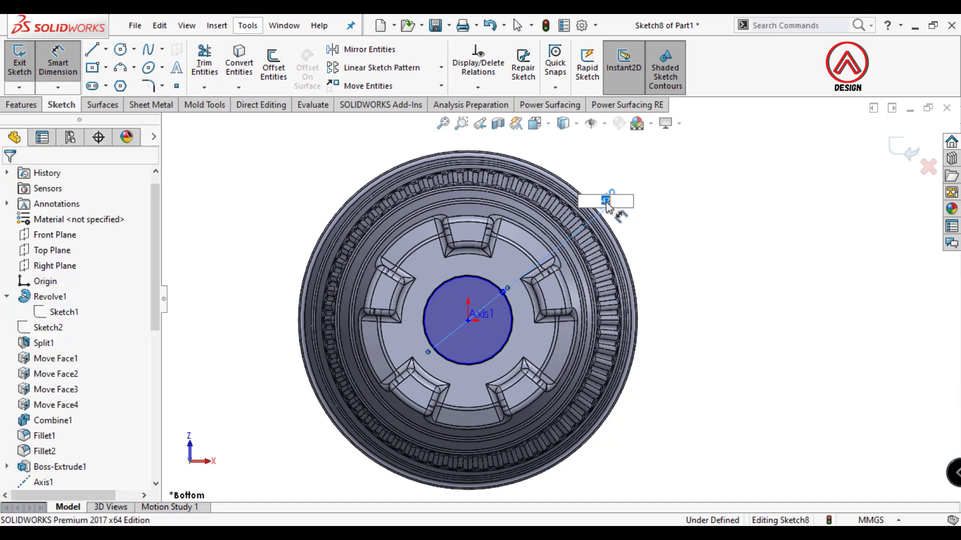
key(Return)
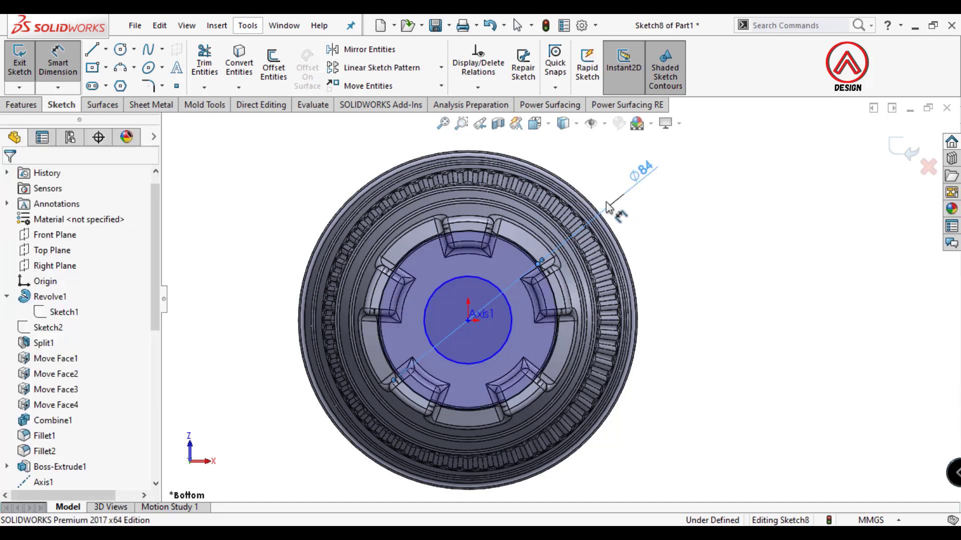
Dimension the inner circle's diameter as 42 mm.
click(498, 287)
click(597, 170)
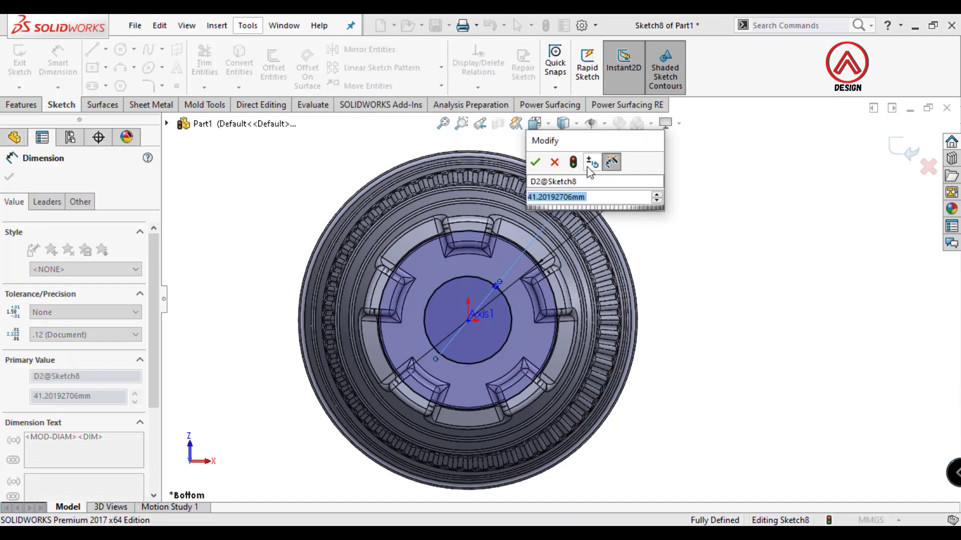
text(42)
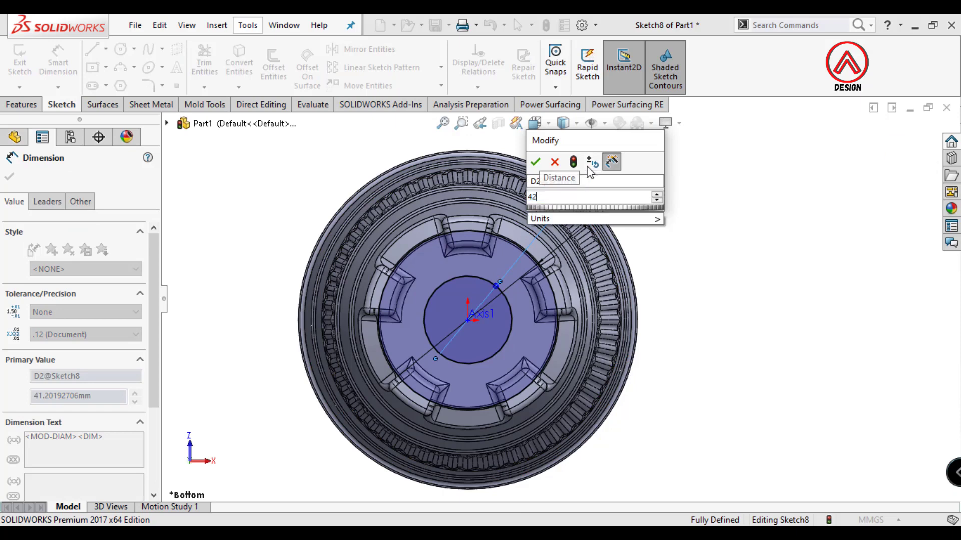
key(Return)
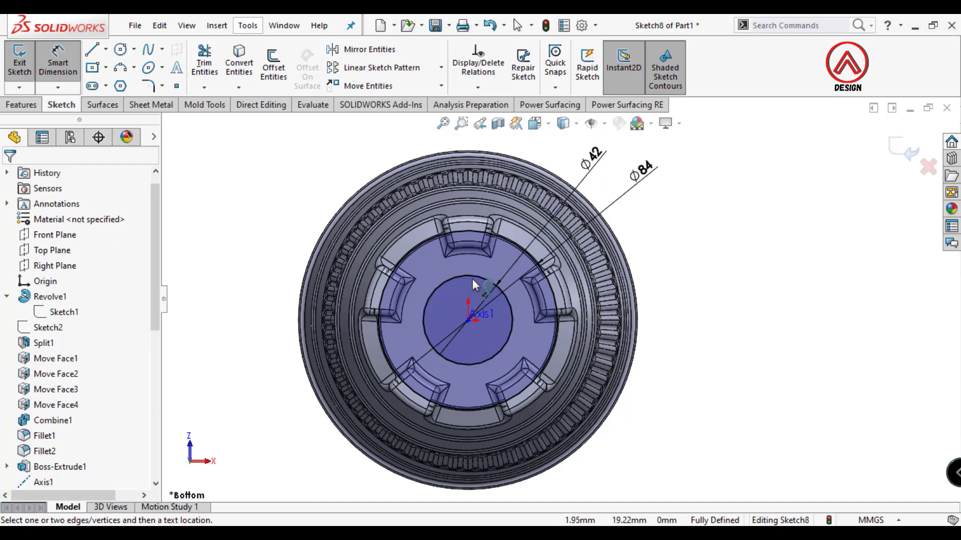
key(Escape)
Convert both concentric circles to construction geometry.
click(523, 239)
click(516, 234)
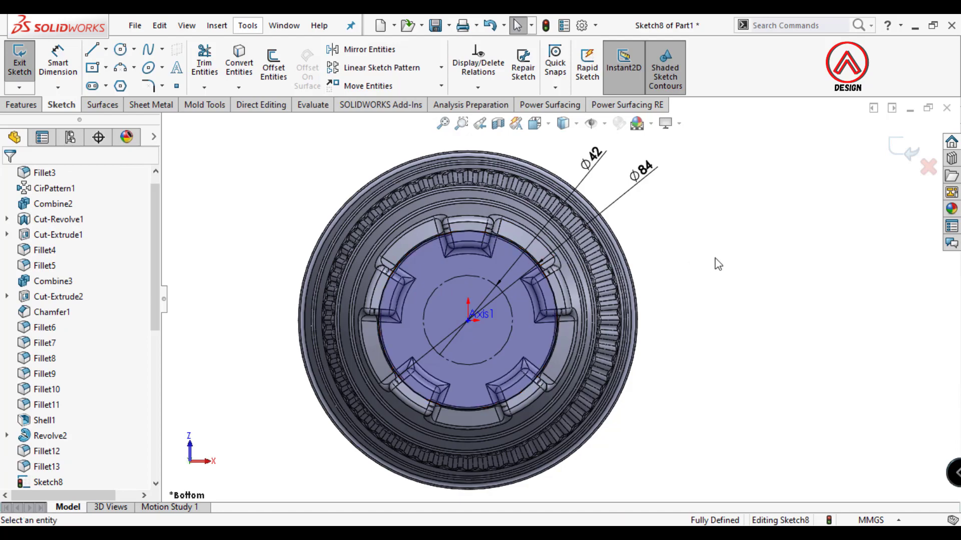
click(526, 253)
click(564, 183)
Draw a vertical centerline about 52 mm long from the origin up past the foot directly above it.
click(105, 49)
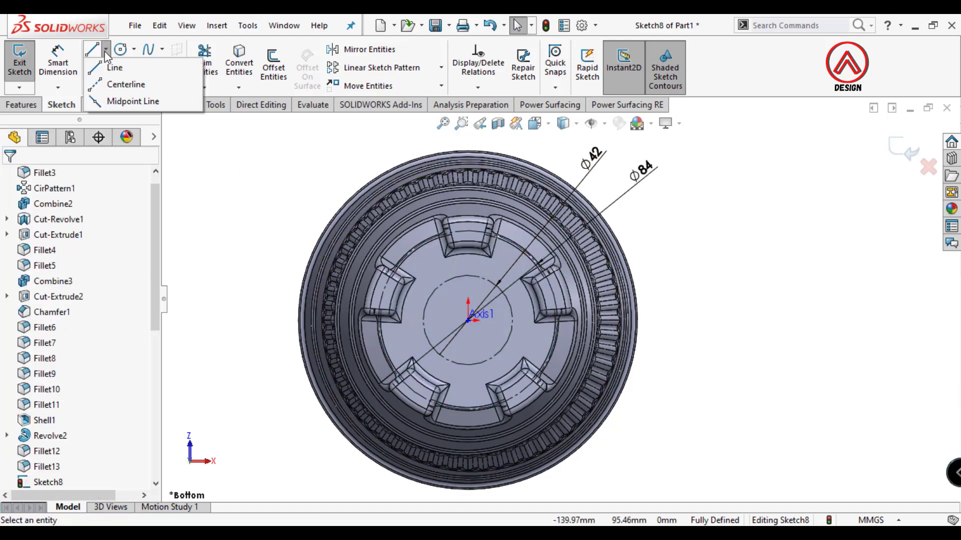
click(111, 85)
click(468, 319)
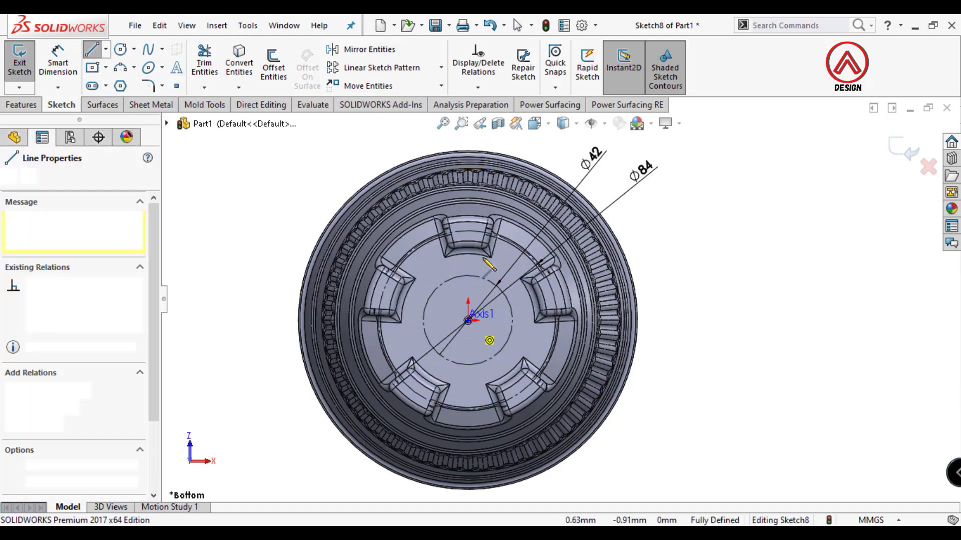
scroll(471, 227, down, 5)
click(473, 185)
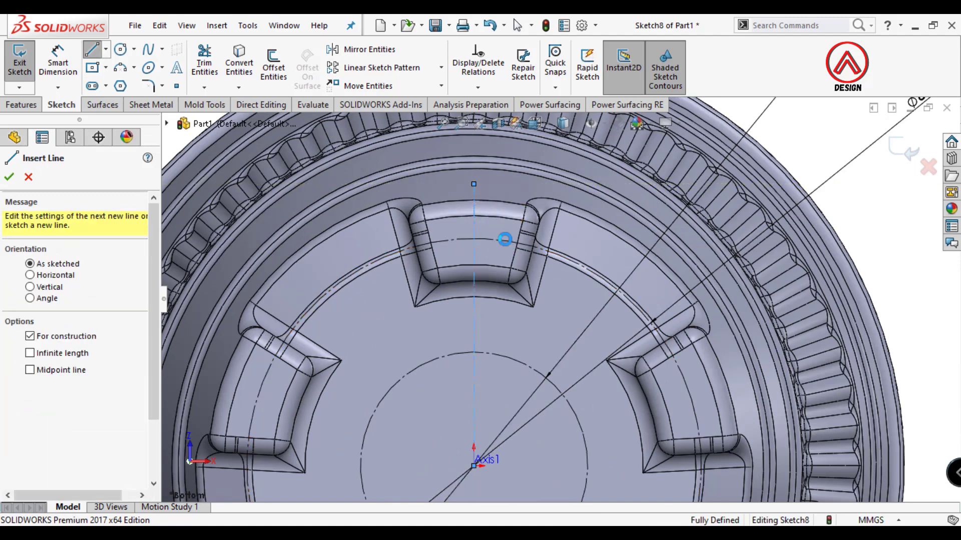
key(Escape)
Sketch a circle about 6.4 mm in diameter where the vertical centerline crosses the 84 mm construction circle.
click(125, 49)
scroll(482, 251, down, 4)
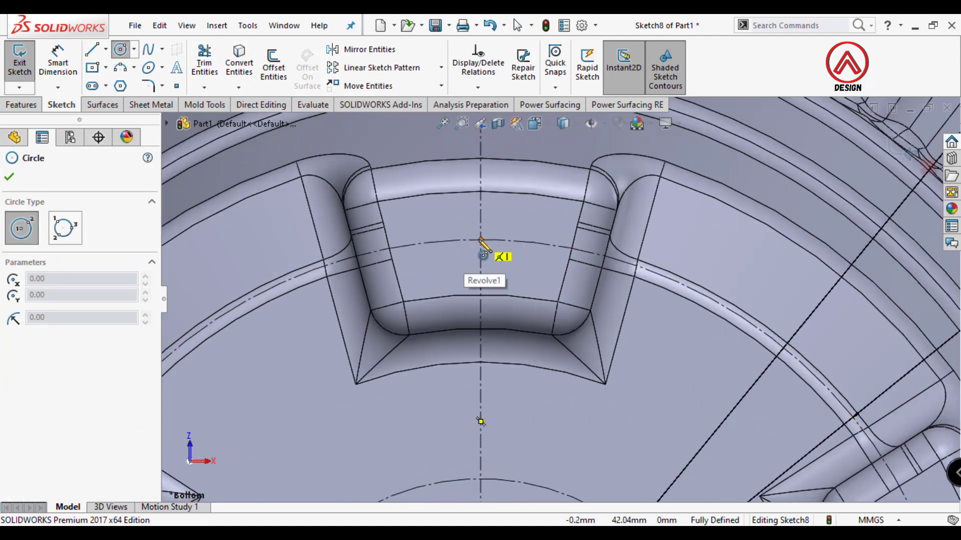
click(480, 240)
click(509, 222)
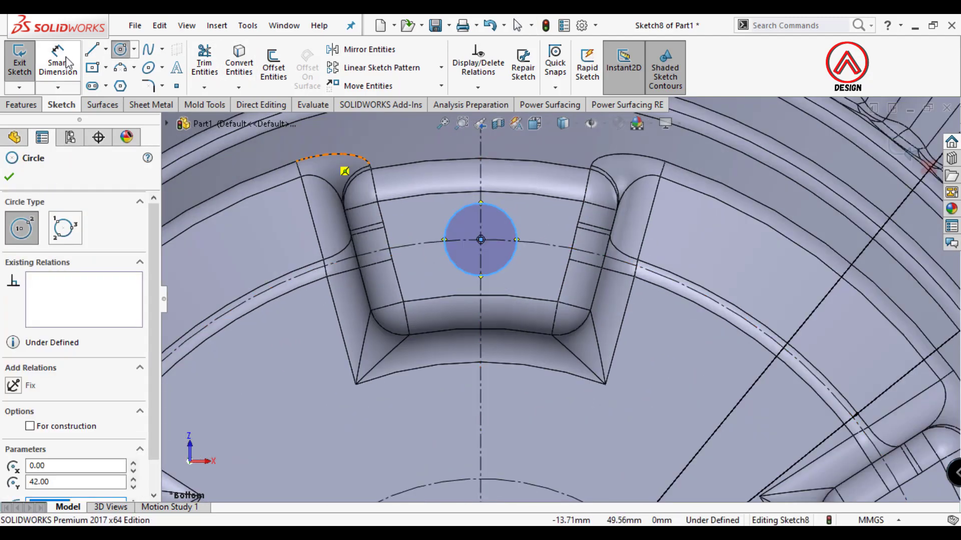
Set the diameter of the small circle on the foot to 6 mm.
key(d)
click(510, 223)
click(583, 161)
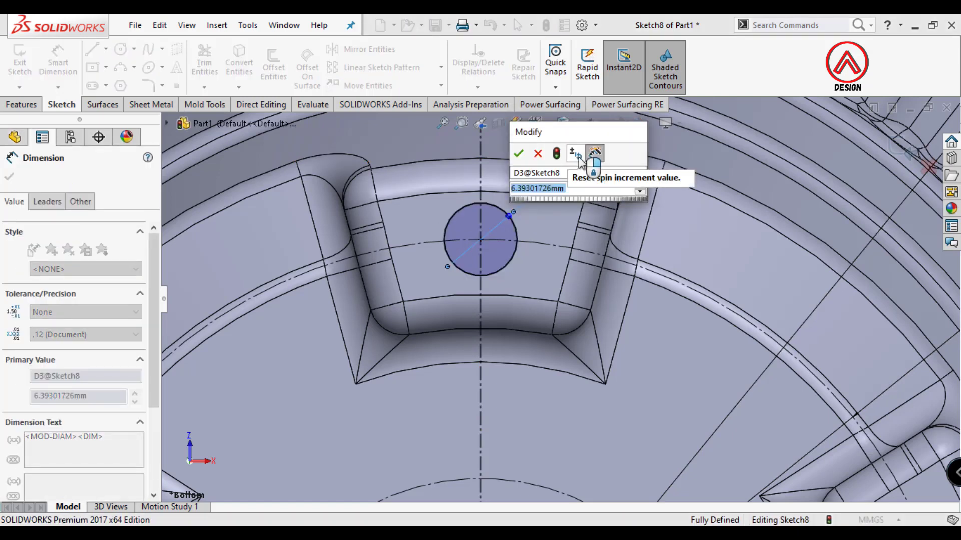
text(6)
key(Return)
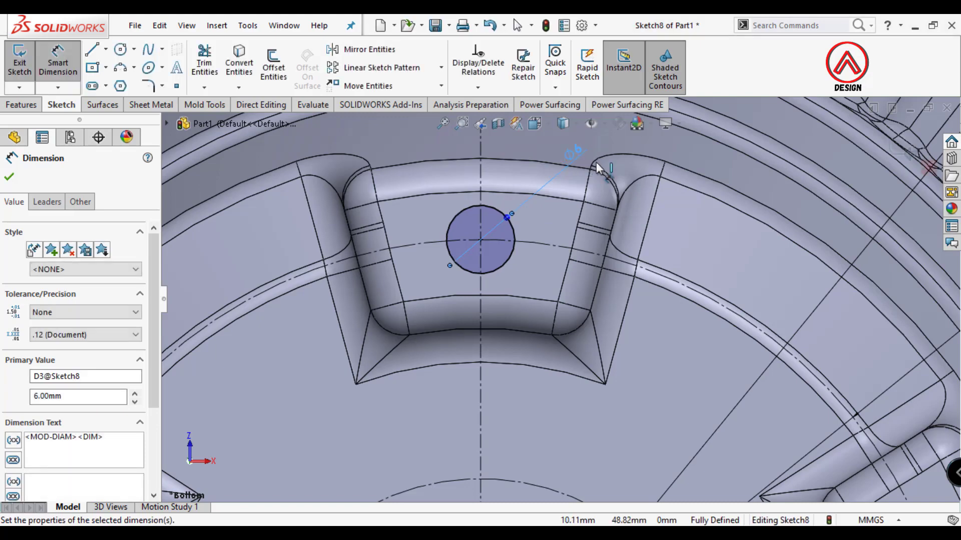
scroll(555, 295, up, 5)
key(Escape)
Draw a slanted centerline from the origin up and to the left, about 38° from the vertical centerline.
scroll(595, 390, down, 2)
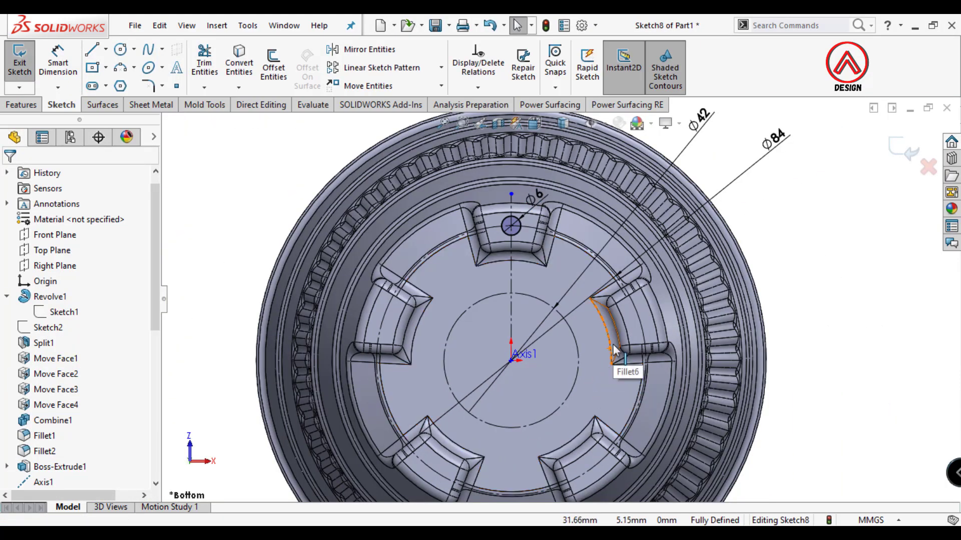
scroll(648, 336, down, 1)
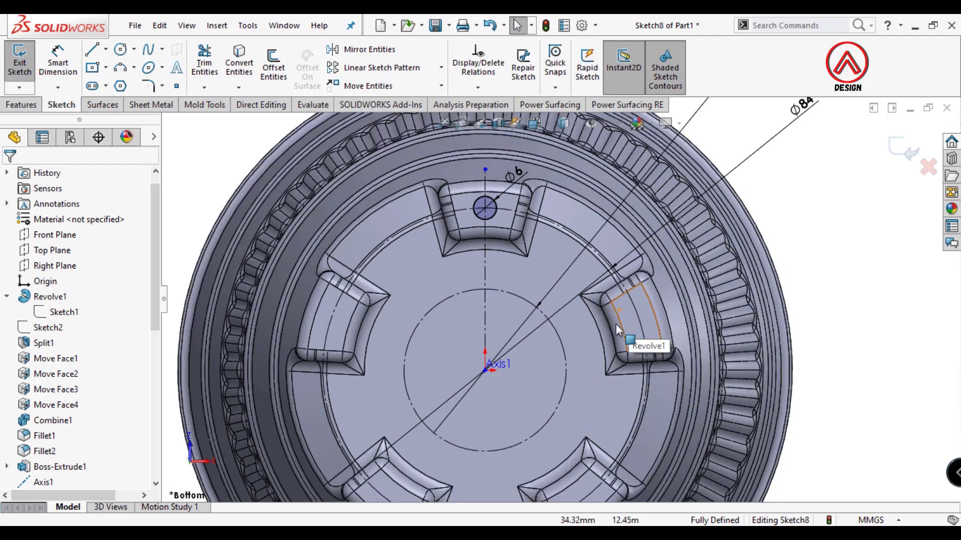
click(106, 48)
click(128, 82)
click(484, 370)
click(393, 252)
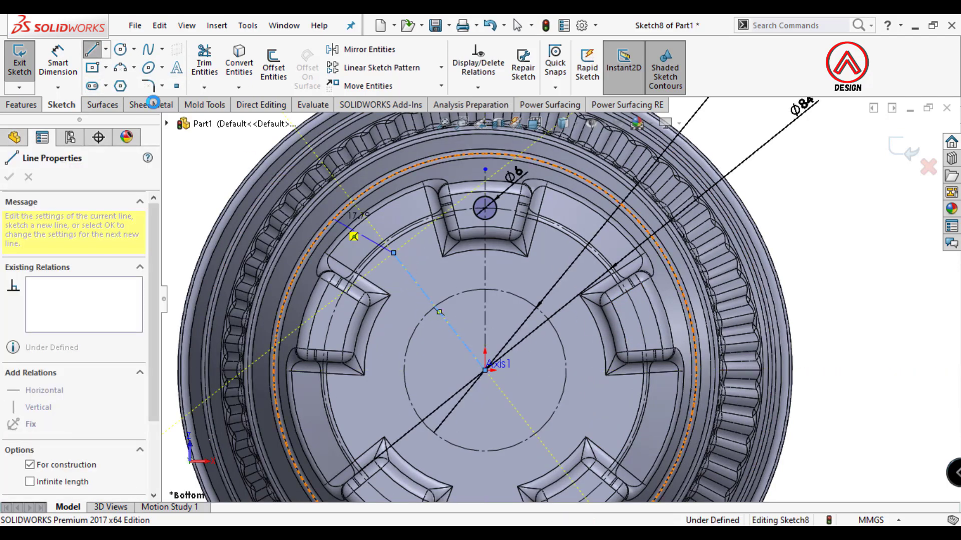
Dimension the angle between the slanted and vertical centerlines as 36°.
click(58, 61)
click(457, 340)
click(485, 300)
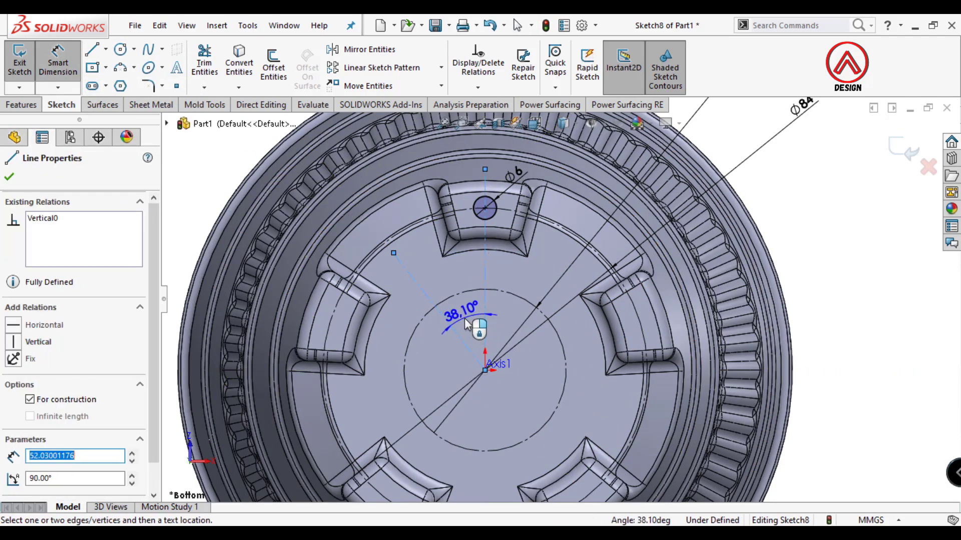
click(461, 315)
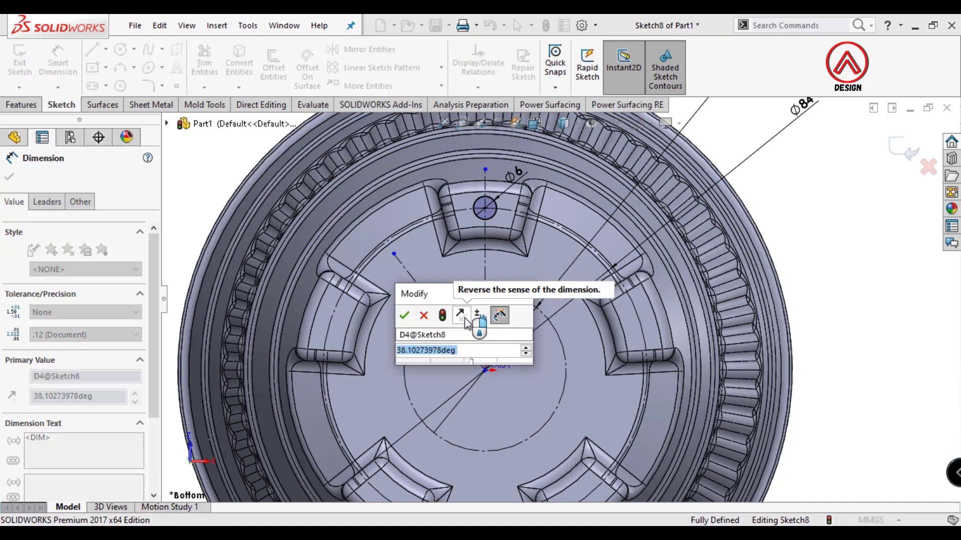
text(36)
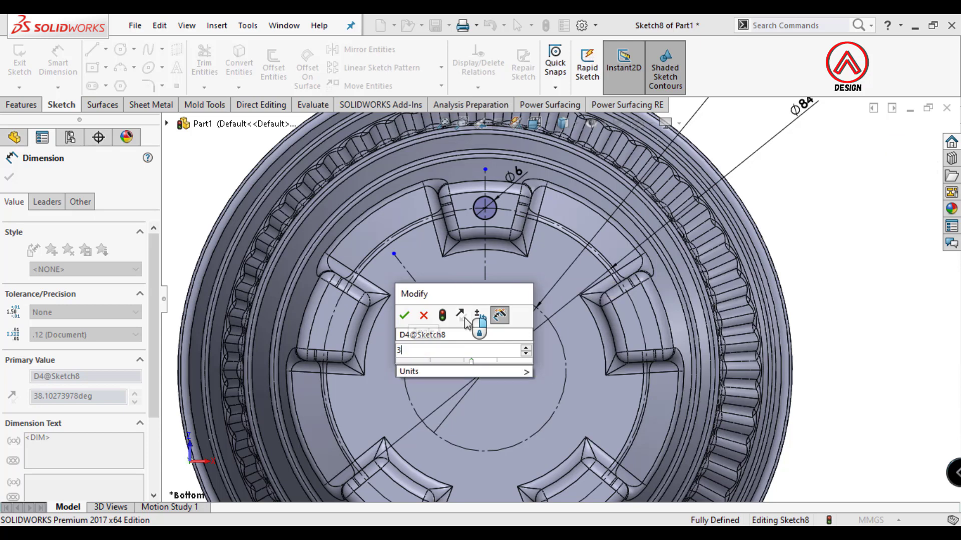
key(Return)
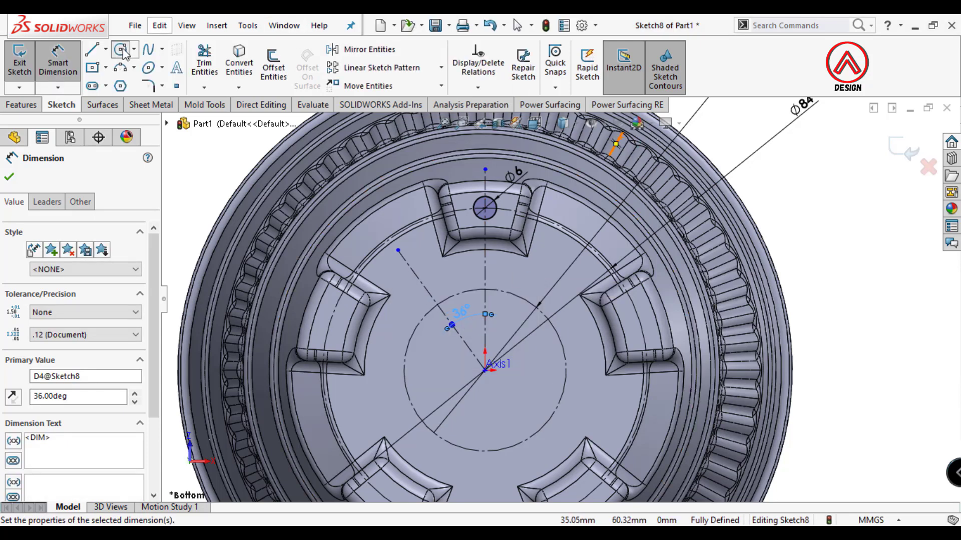
Sketch a circle about 9.9 mm in diameter where the slanted centerline crosses the 42 mm construction circle.
click(121, 50)
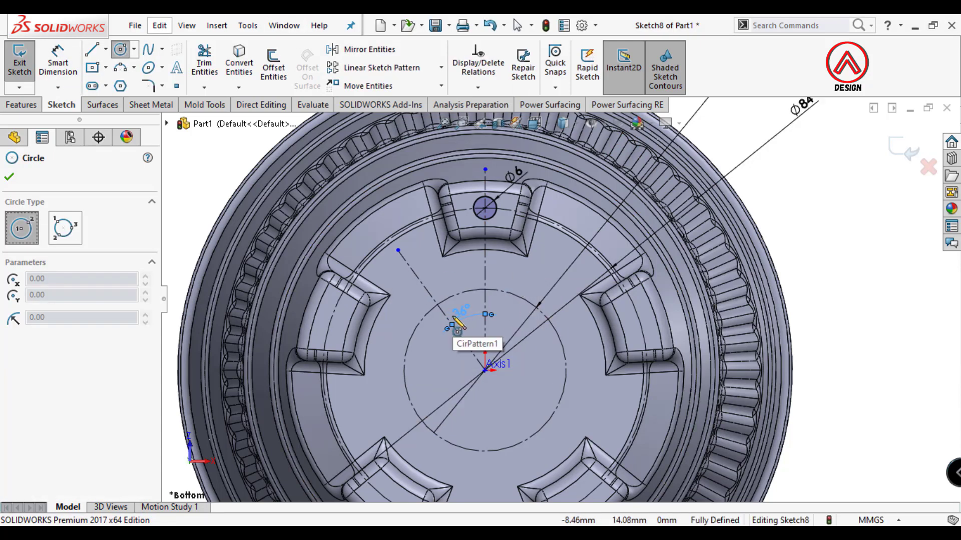
scroll(452, 322, down, 4)
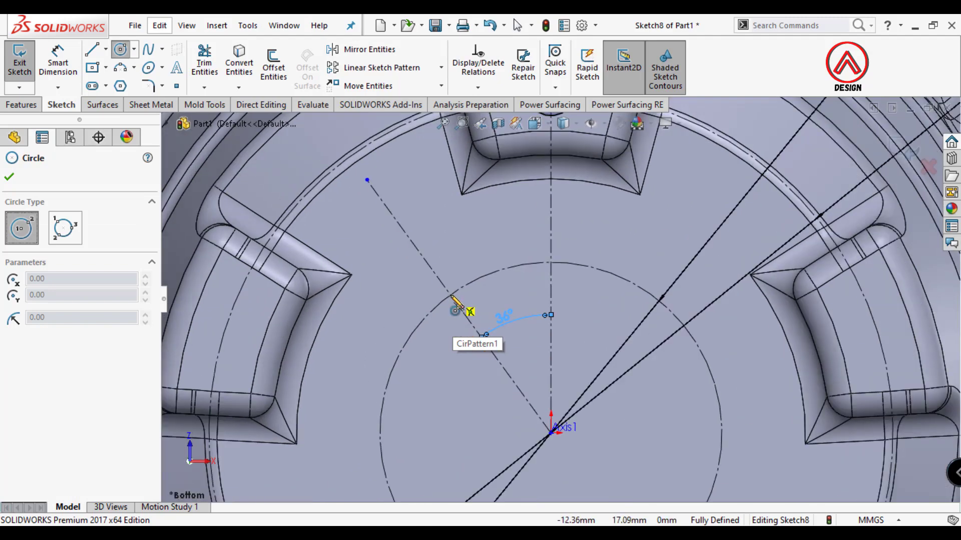
click(451, 296)
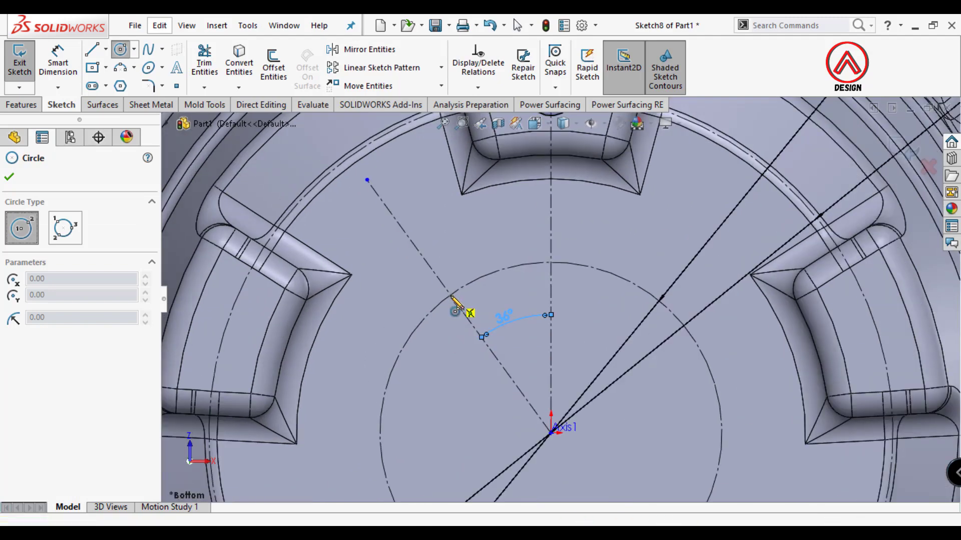
click(414, 279)
Set the diameter of the circle on the slanted centerline to 10 mm.
click(64, 69)
click(479, 268)
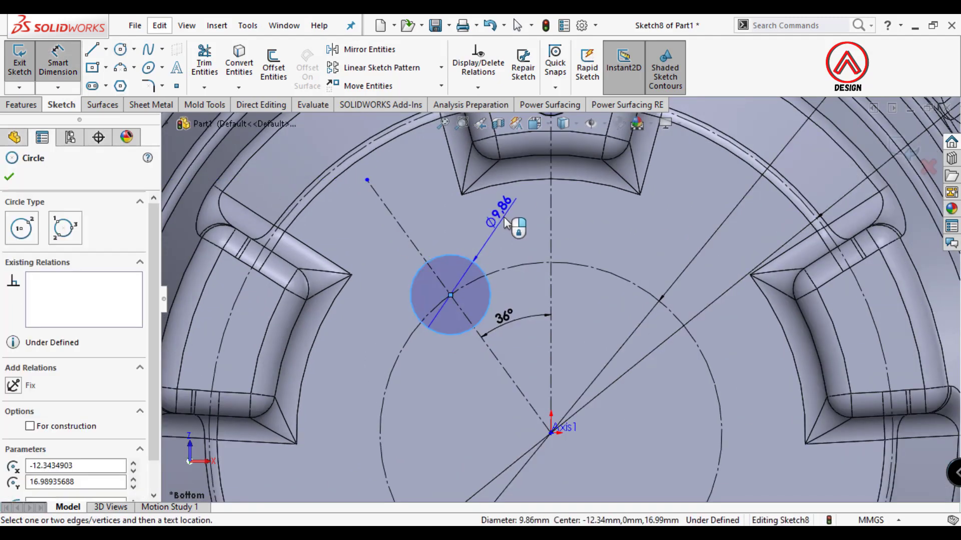
click(507, 221)
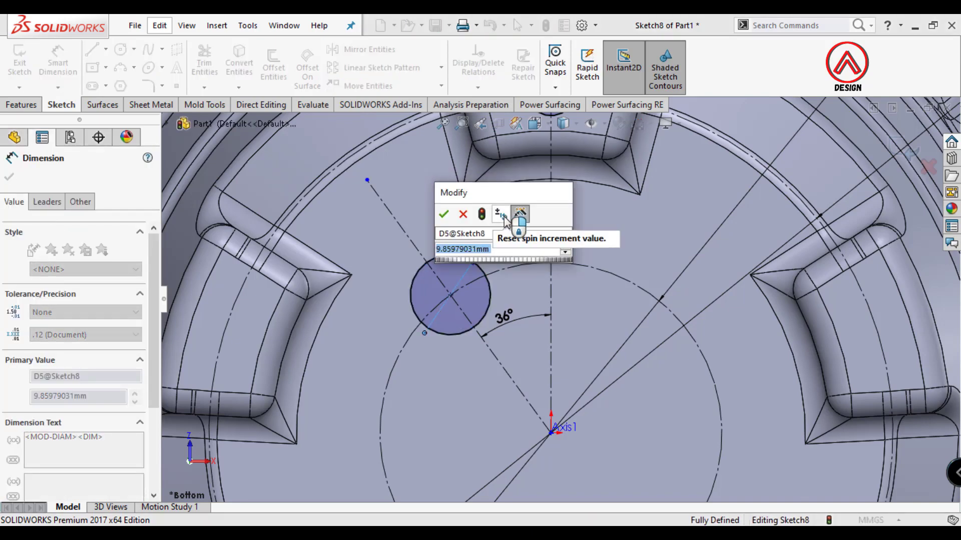
text(10)
key(Return)
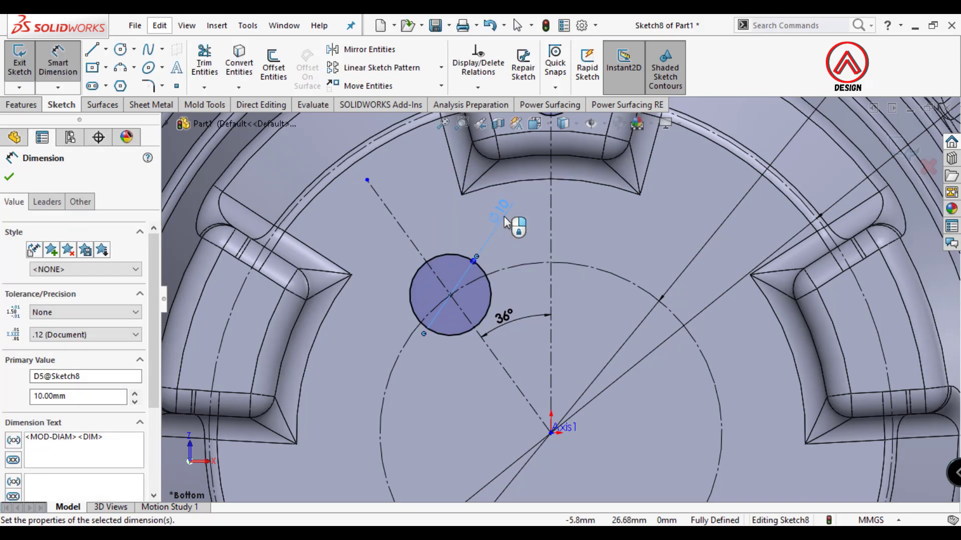
scroll(572, 304, up, 5)
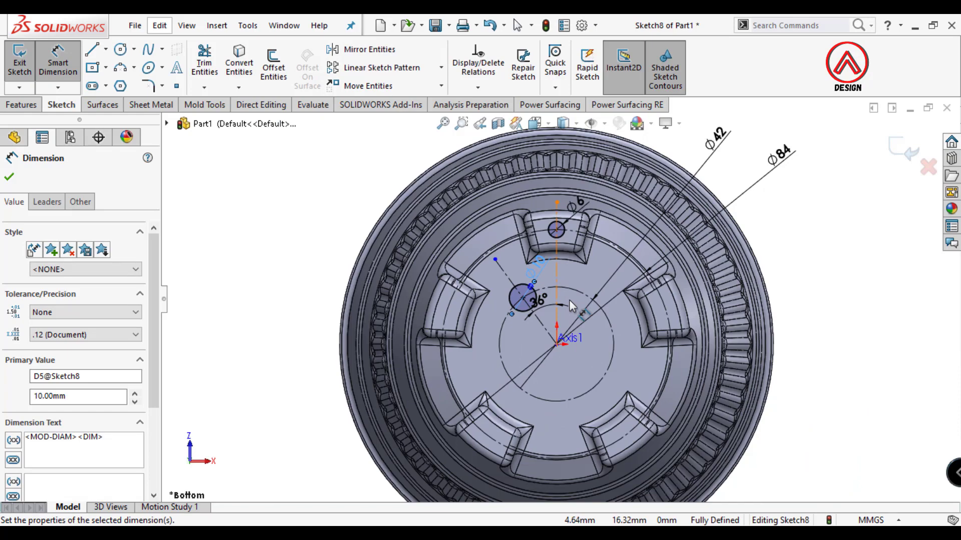
key(Escape)
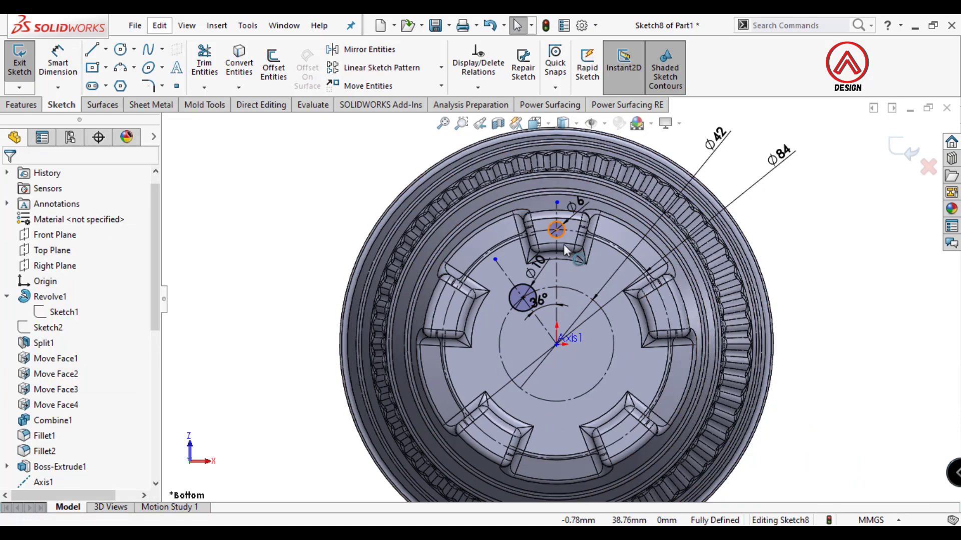
Circular-pattern the 6 mm and 10 mm circles about the origin with 5 equally spaced instances over 360°.
scroll(634, 342, down, 2)
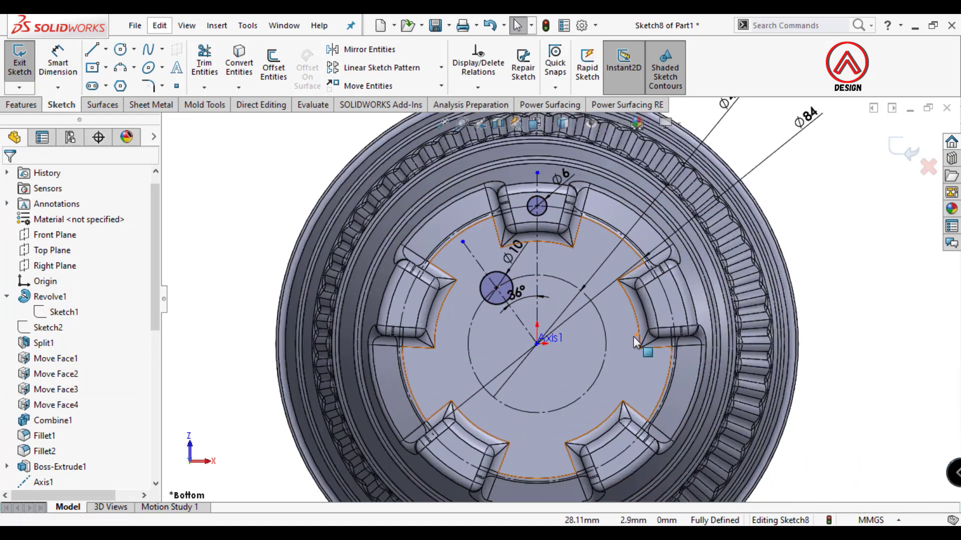
click(441, 67)
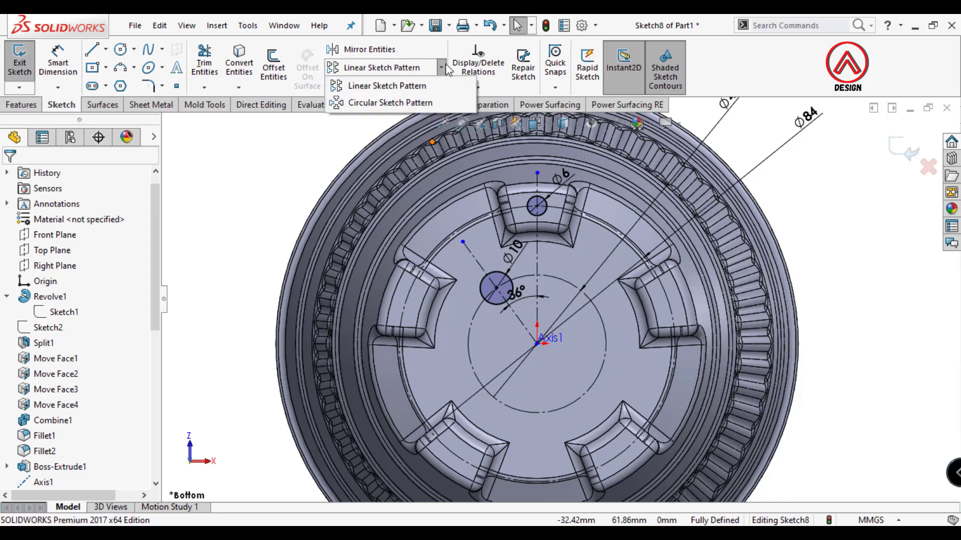
click(396, 100)
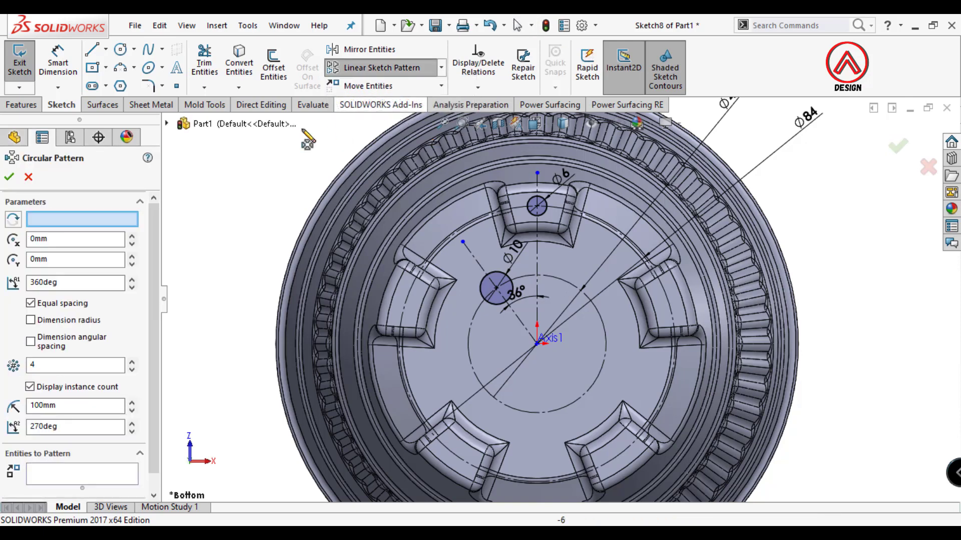
click(538, 349)
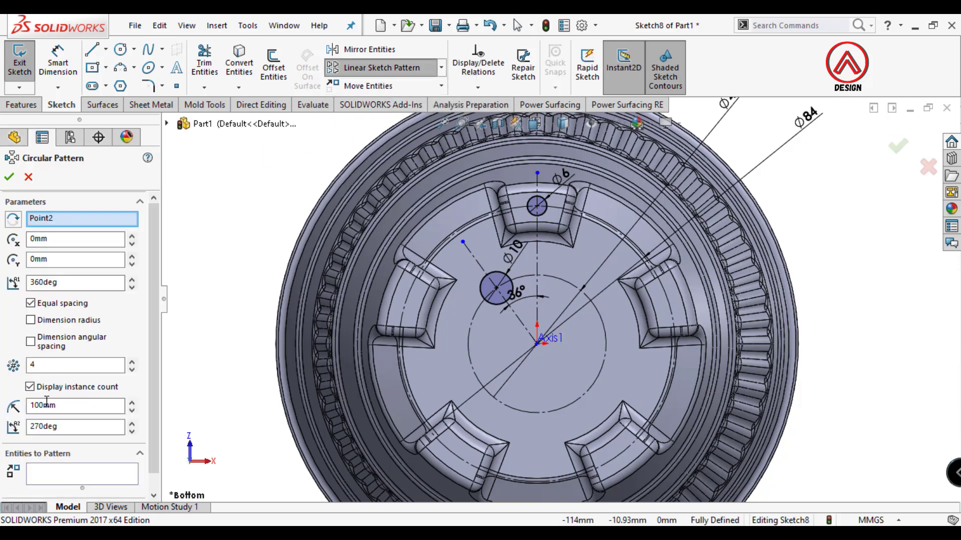
click(56, 472)
click(496, 283)
click(534, 216)
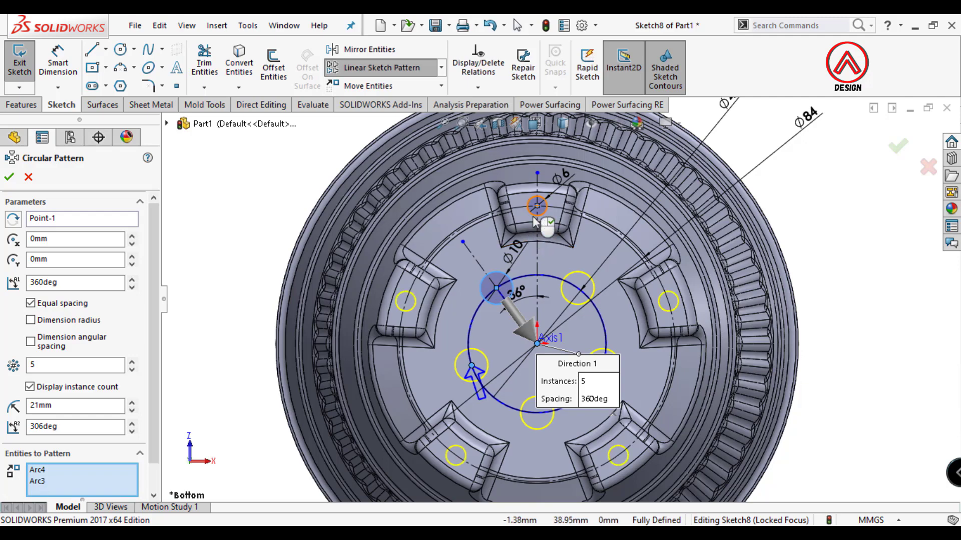
scroll(500, 296, up, 3)
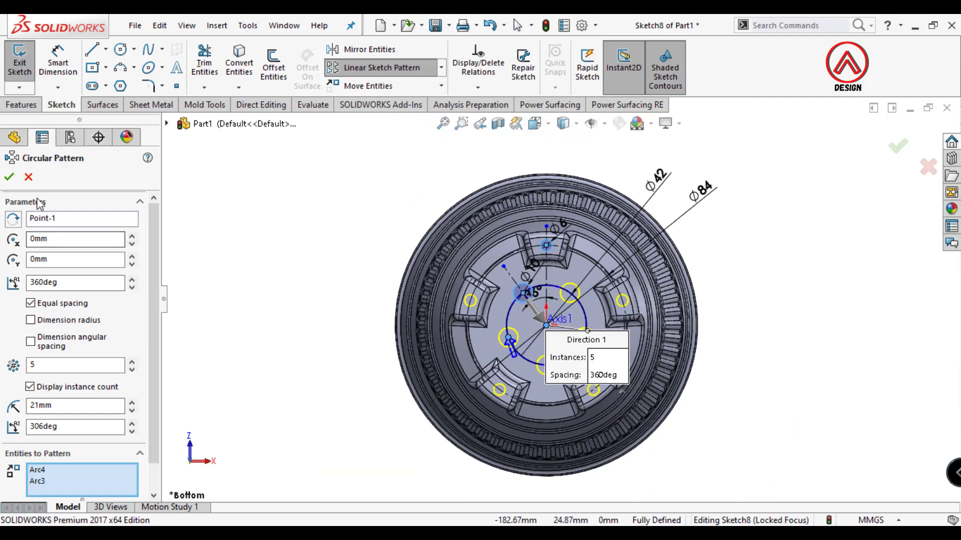
click(8, 178)
Cut-extrude the patterned circles with the Through All - Both end condition.
scroll(521, 361, down, 3)
click(23, 105)
click(208, 68)
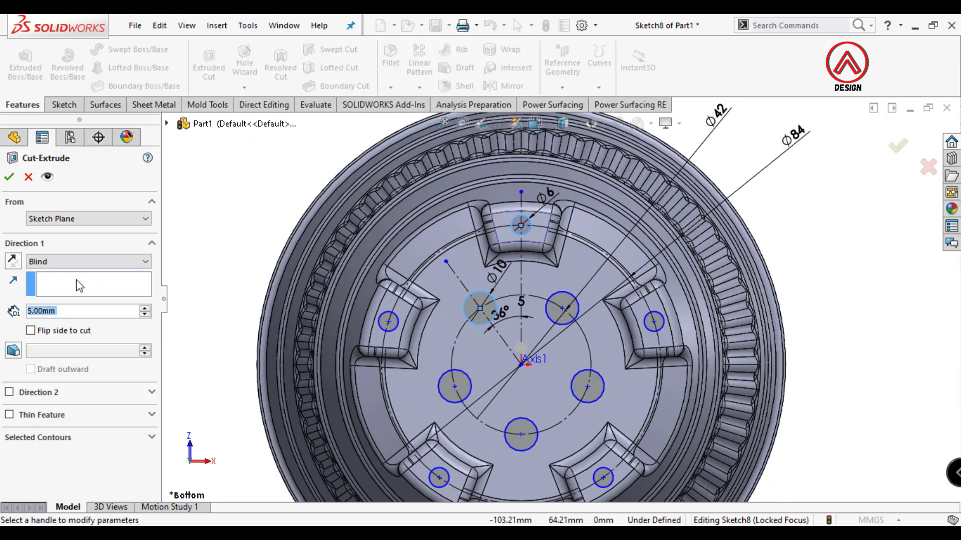
click(72, 262)
click(75, 294)
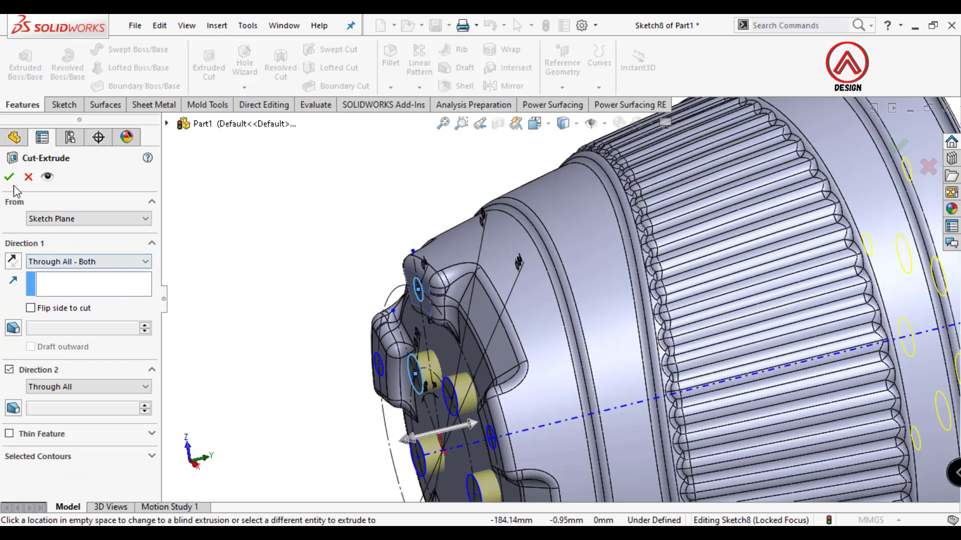
click(9, 177)
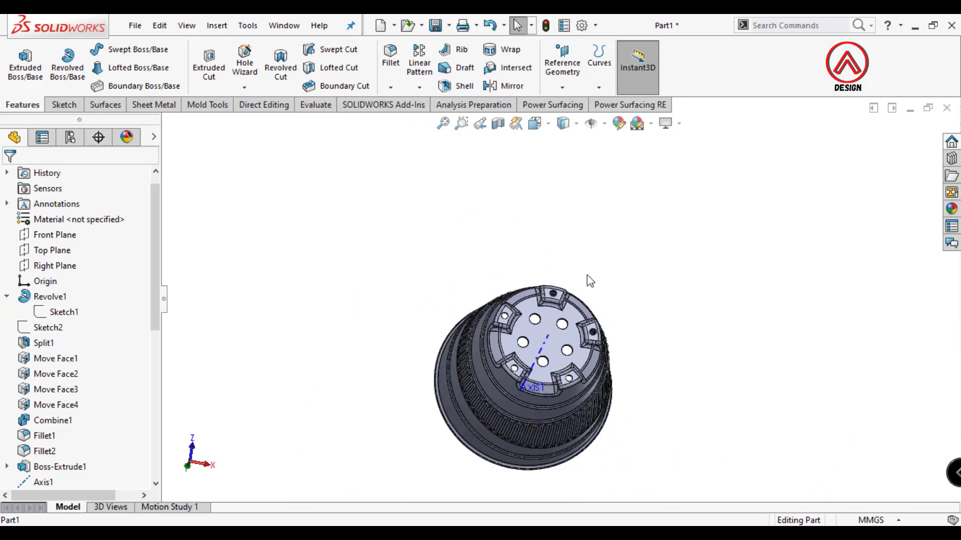
View the pot from the top and start a sketch on its inner floor face.
scroll(587, 300, down, 4)
middle_drag(527, 347, 521, 286)
scroll(529, 284, down, 1)
click(533, 125)
click(555, 170)
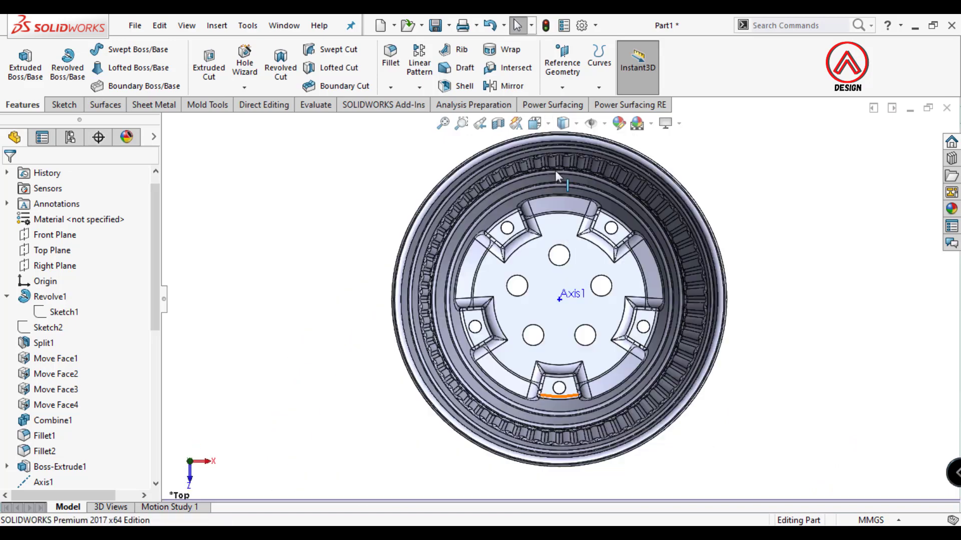
scroll(475, 299, down, 2)
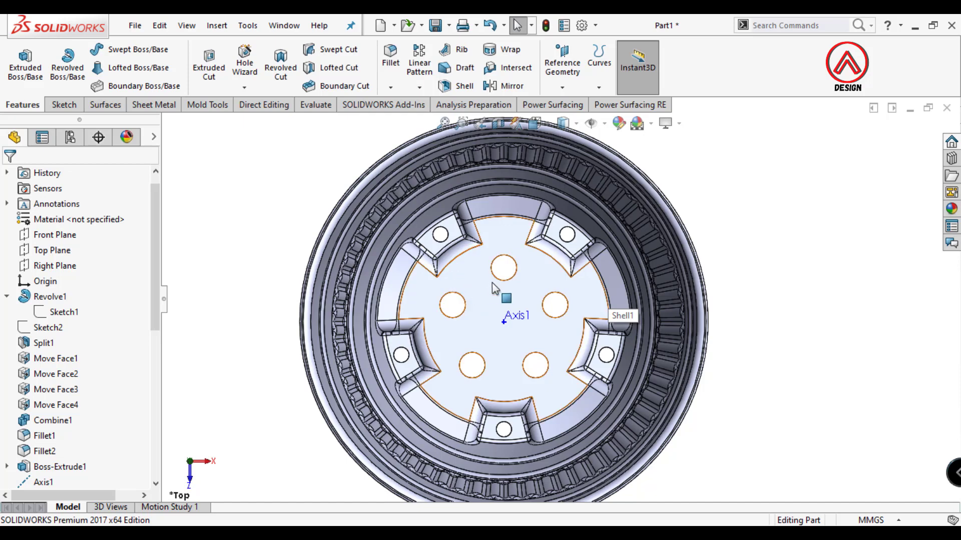
click(483, 284)
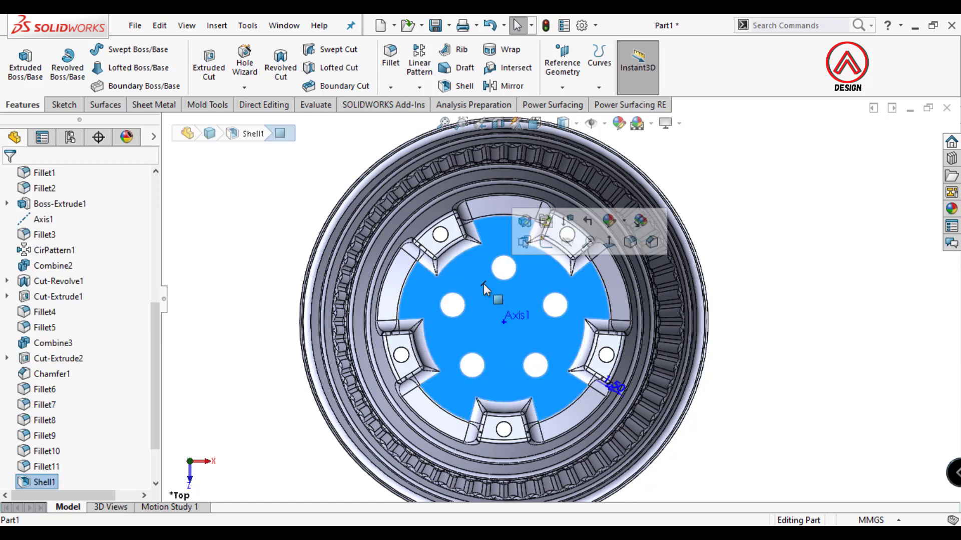
click(64, 104)
click(19, 63)
Draw a vertical centerline about 97 mm long from the origin up past the pot's rim.
click(106, 48)
click(115, 59)
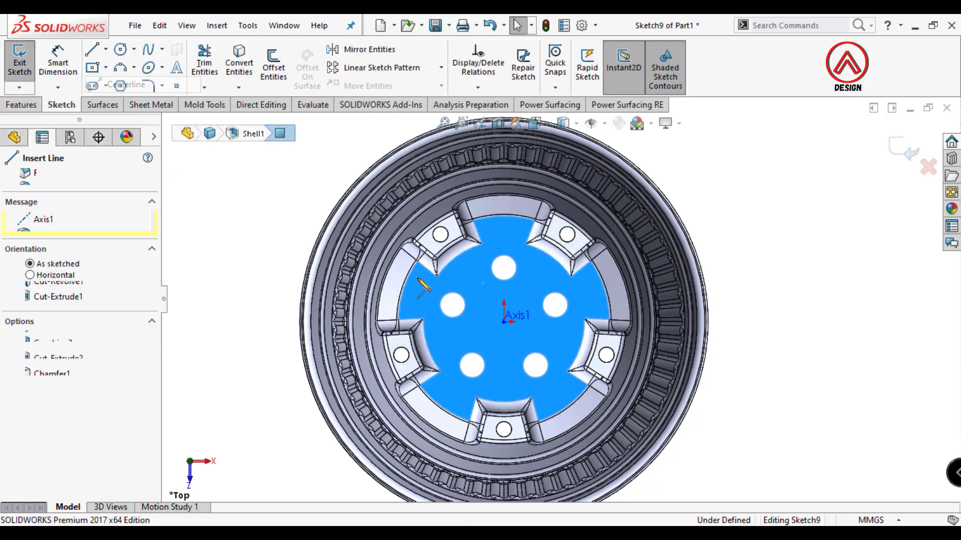
click(504, 321)
scroll(528, 180, up, 3)
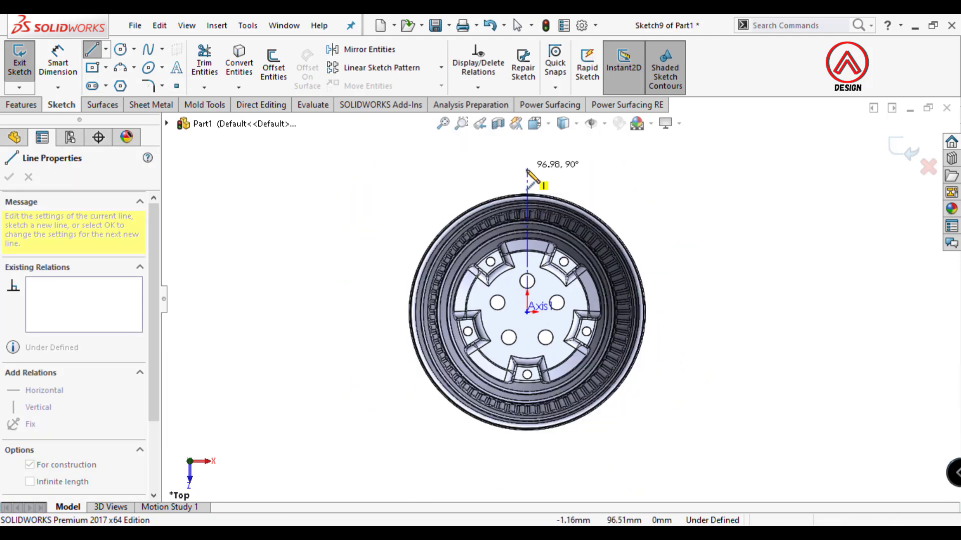
click(527, 173)
key(Escape)
scroll(548, 308, down, 3)
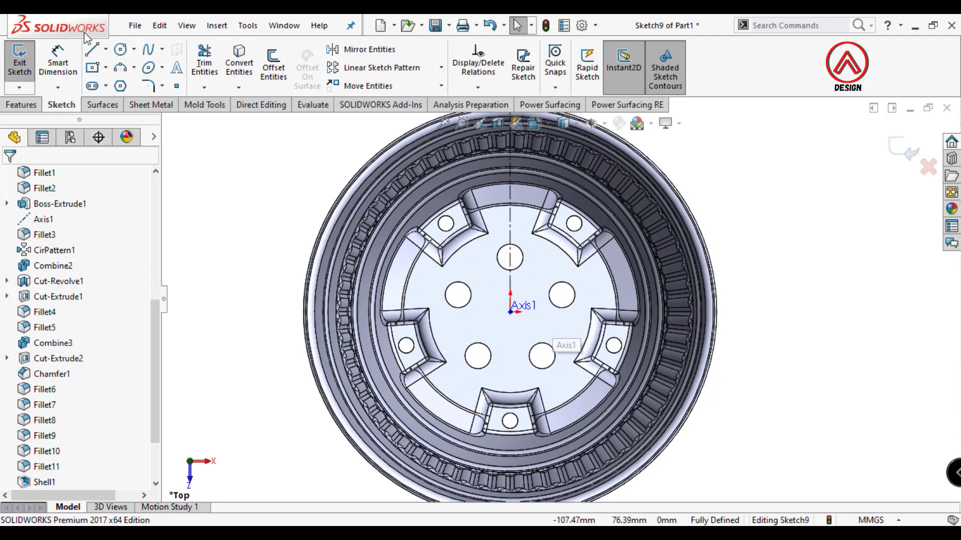
click(105, 48)
click(122, 79)
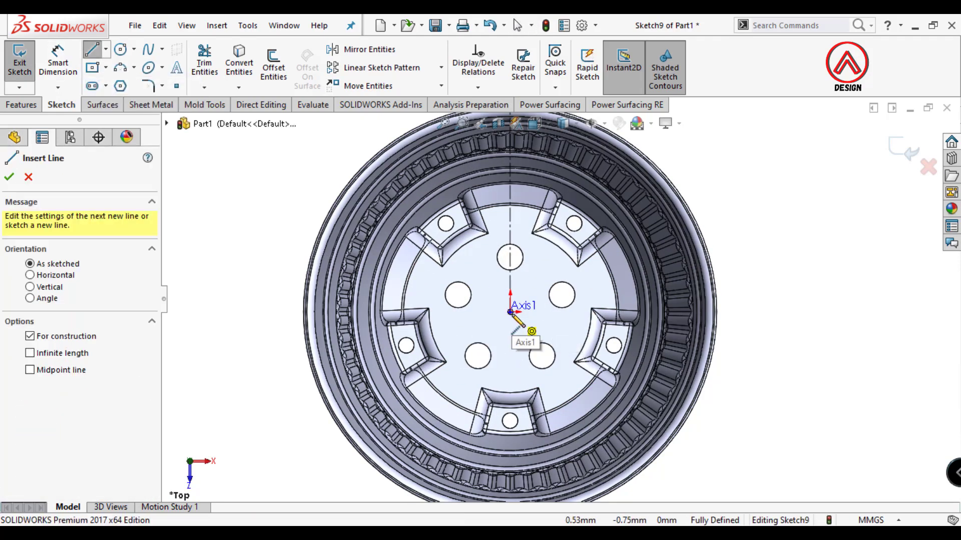
click(510, 311)
key(Escape)
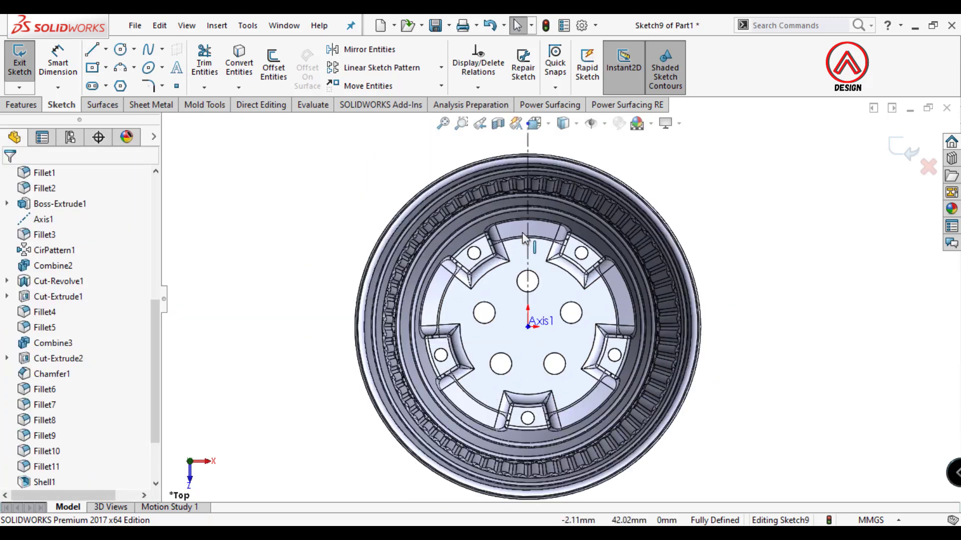
Sketch a vertical centerpoint slot on the centerline between two feet, about 5.5 mm between arc centres and 1.7 mm wide.
scroll(512, 192, down, 5)
scroll(456, 203, down, 2)
key(s)
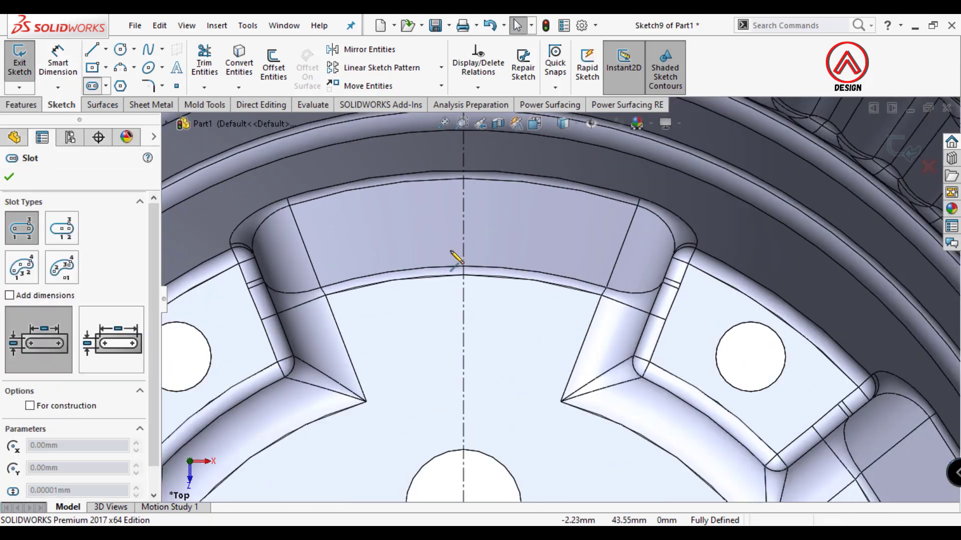
scroll(501, 250, down, 2)
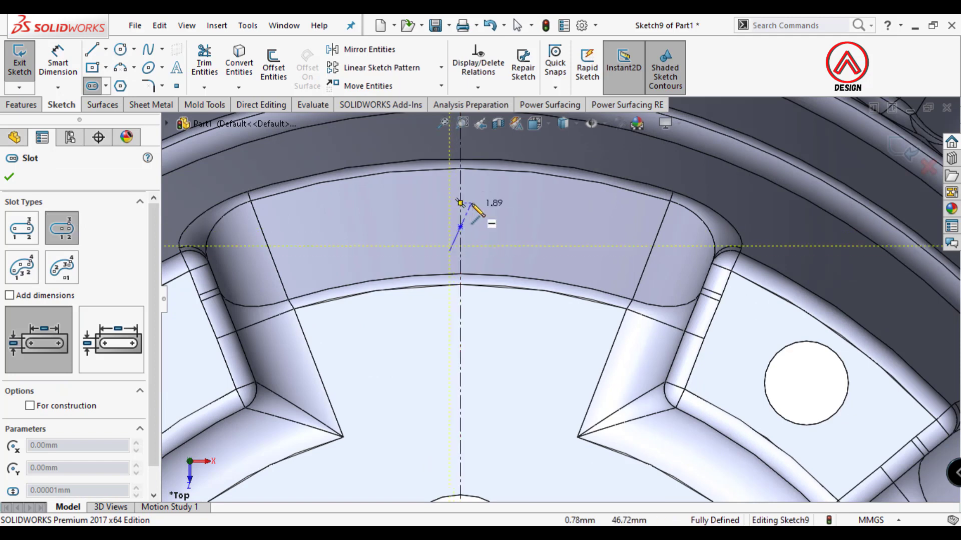
click(461, 189)
click(472, 199)
Dimension the slot's end arc with a radius of 1.5 mm.
key(d)
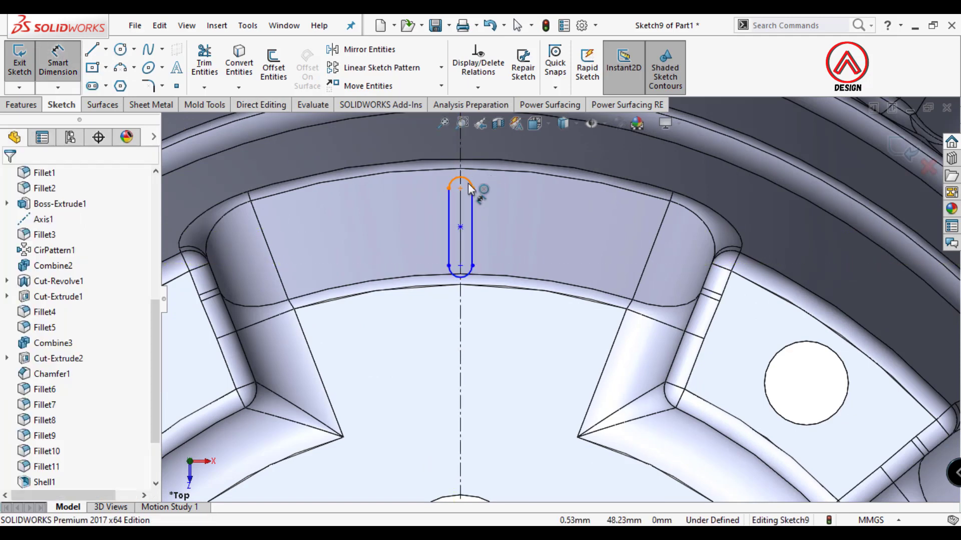
click(471, 189)
scroll(557, 300, up, 2)
click(518, 182)
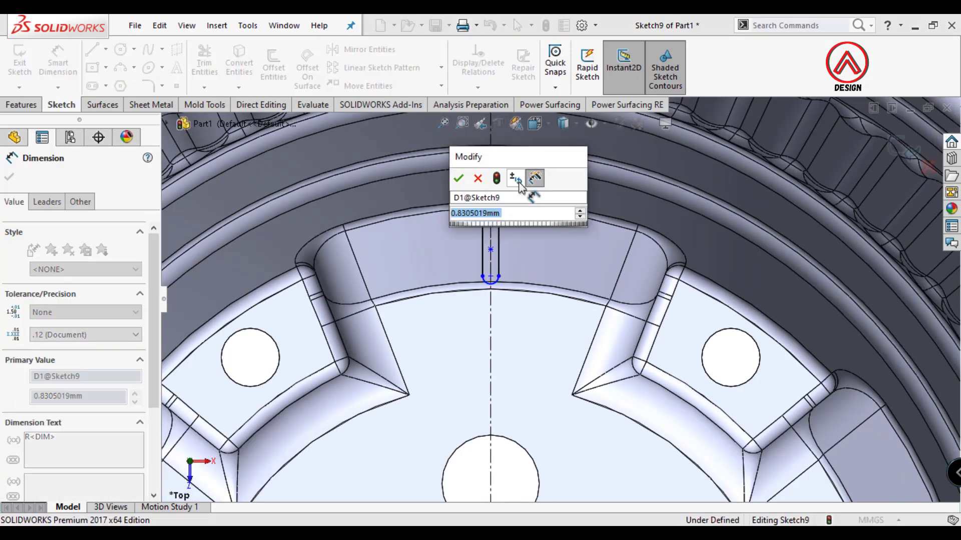
text(1.)
key(Escape)
scroll(482, 206, down, 2)
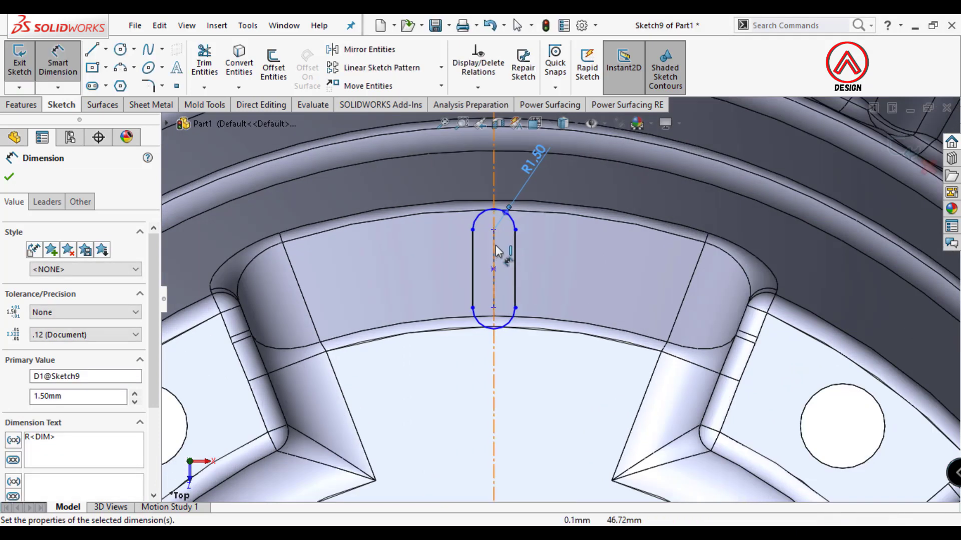
Dimension the distance between the slot's two arc centres as 3.5 mm.
key(Escape)
click(495, 245)
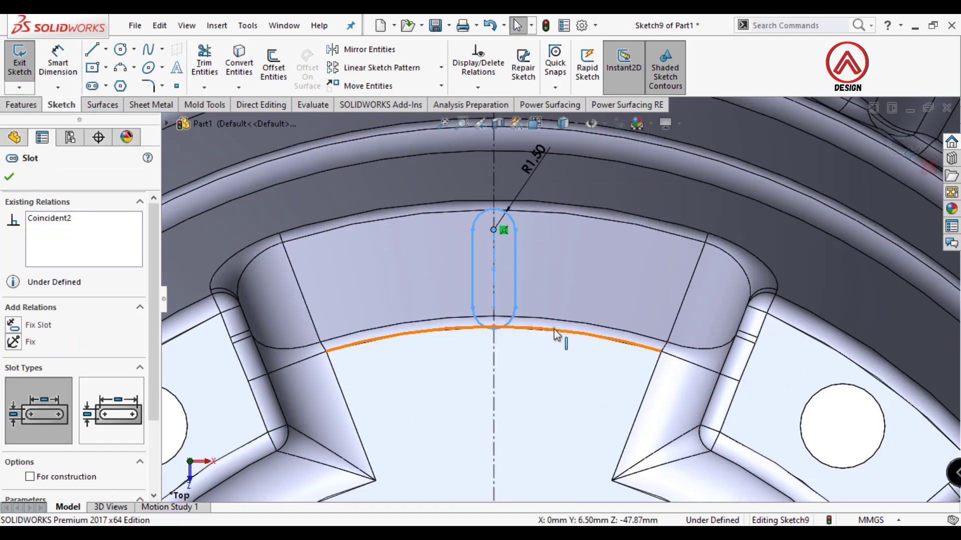
click(58, 62)
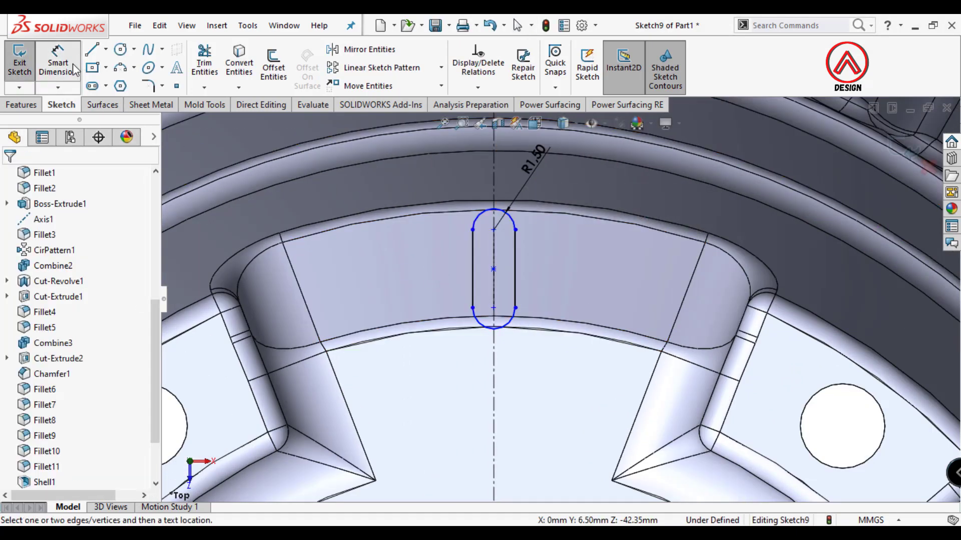
click(493, 230)
click(493, 308)
click(442, 270)
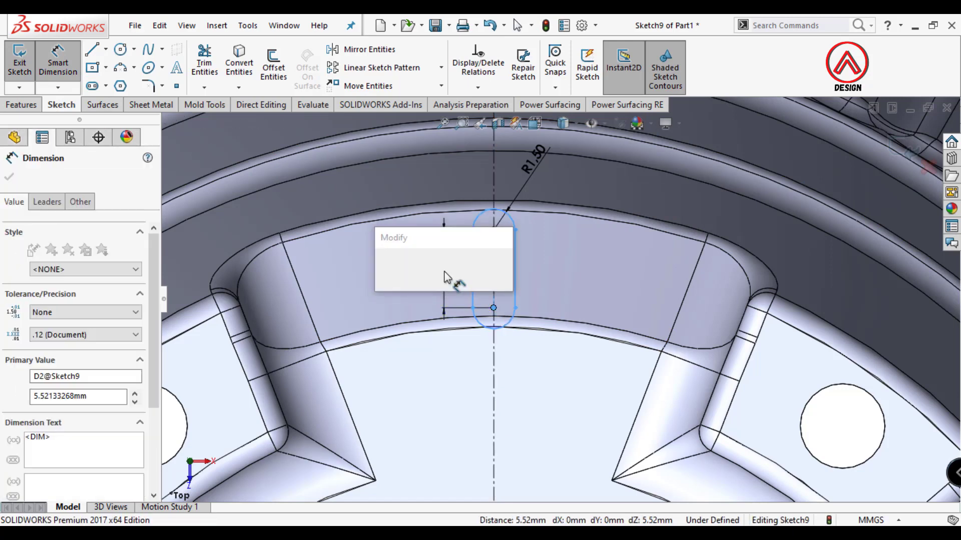
text(3.5)
key(Return)
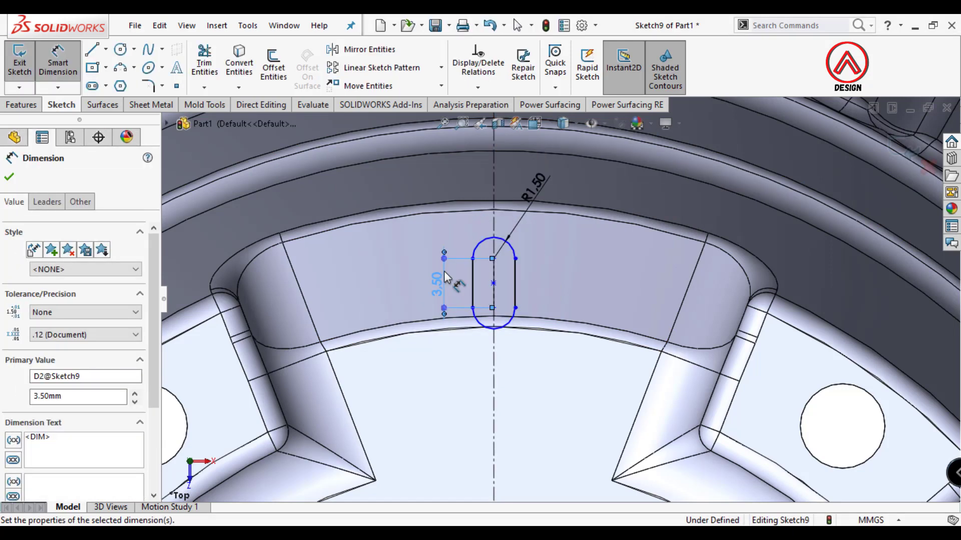
Sketch a circle about 89.8 mm in diameter centred on the origin and passing through the slot.
click(120, 50)
scroll(521, 280, up, 5)
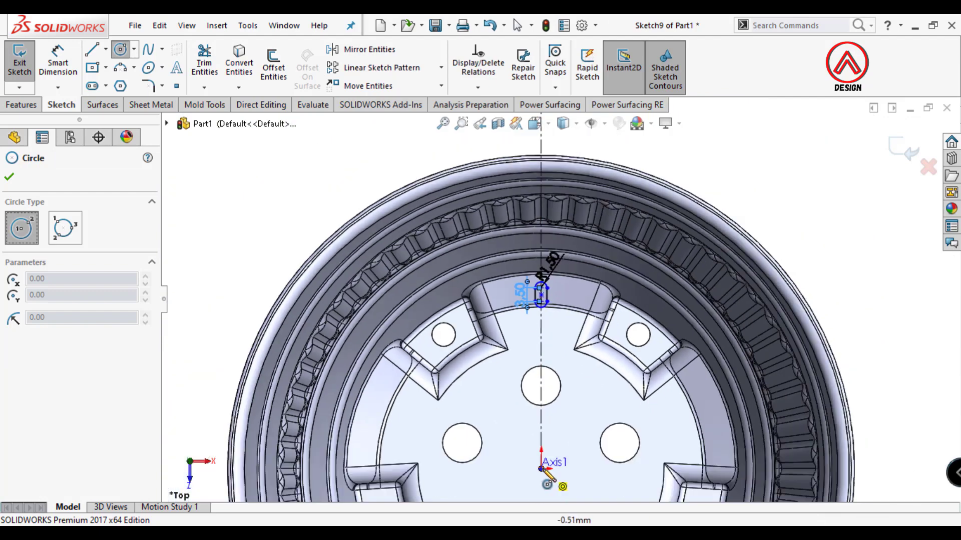
click(544, 445)
scroll(523, 273, down, 5)
scroll(520, 265, down, 2)
click(542, 262)
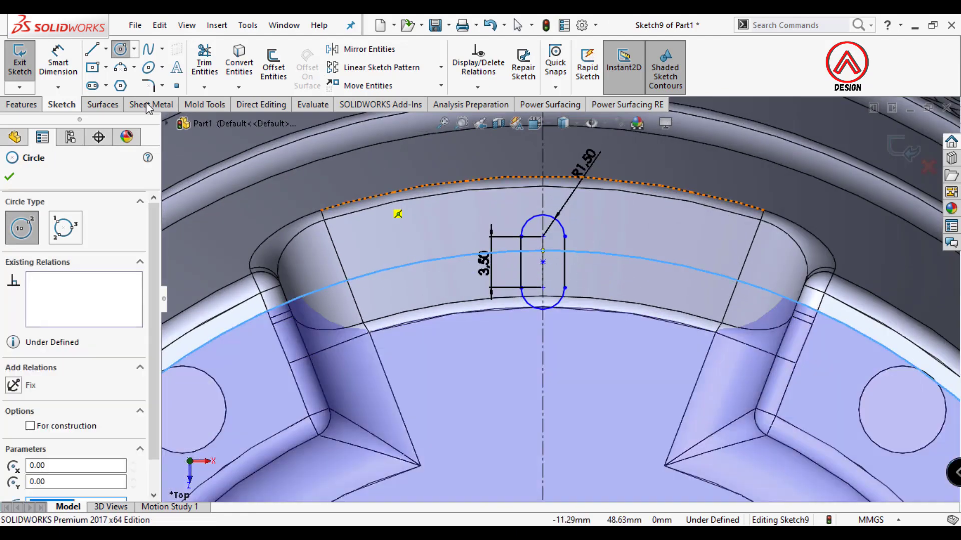
Set the diameter of the circle passing through the slot to 92 mm.
click(57, 62)
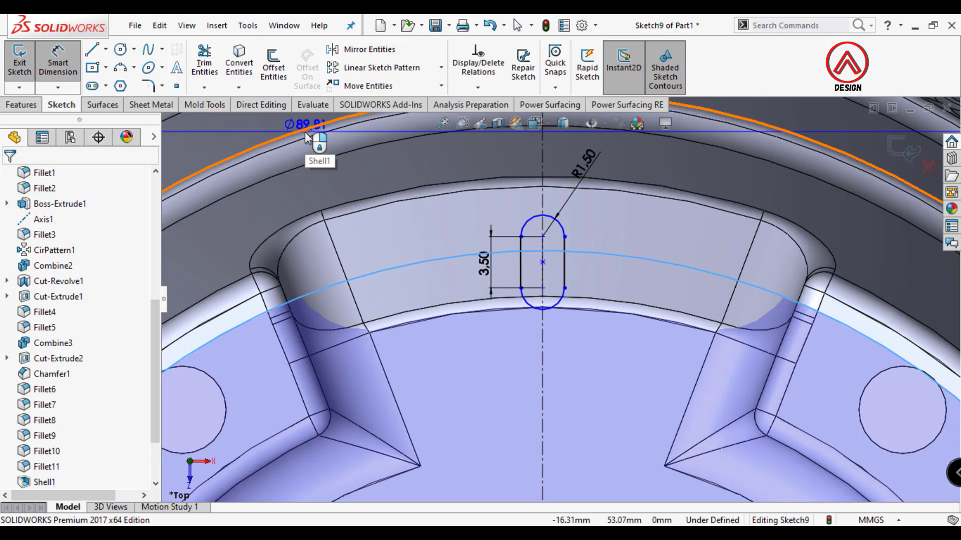
scroll(550, 261, up, 8)
click(735, 211)
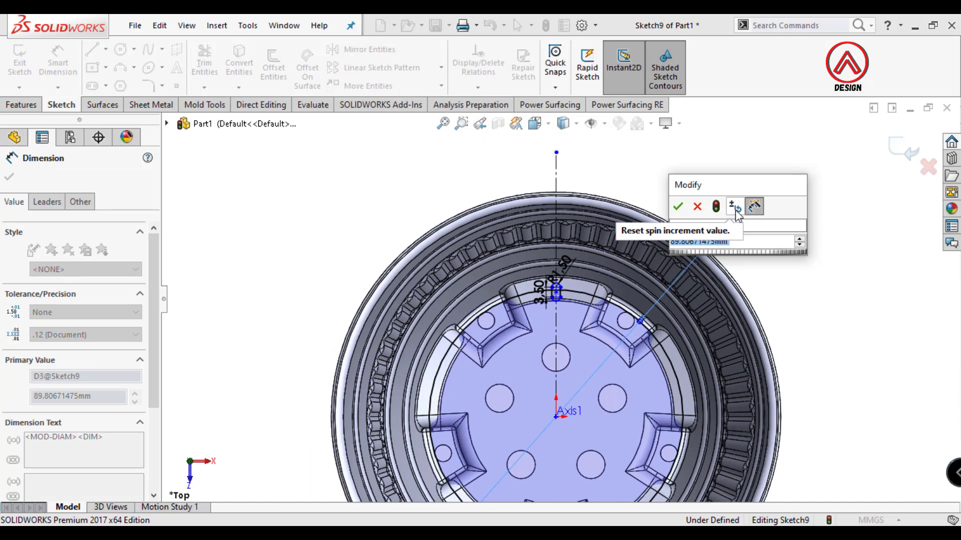
scroll(650, 250, down, 3)
text(92)
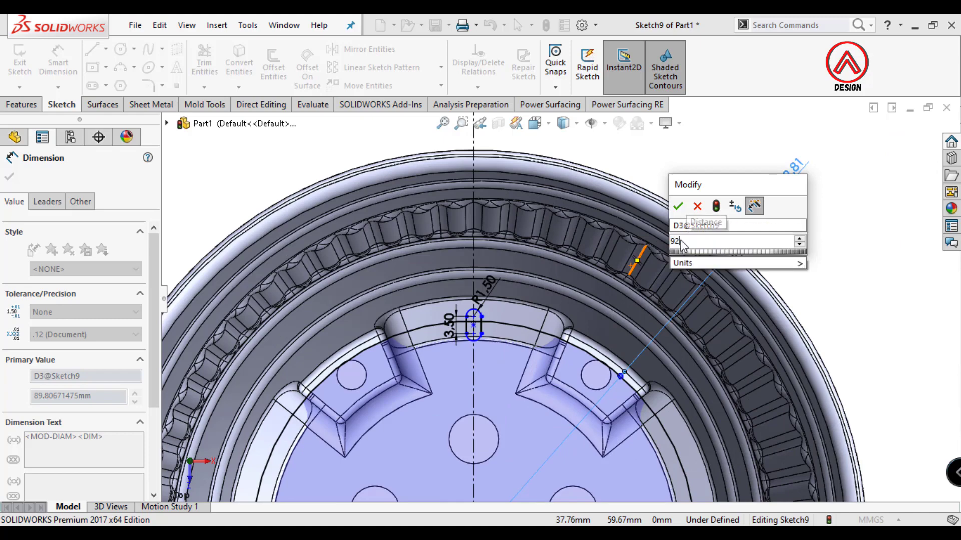
key(Return)
Convert the 92 mm circle to construction geometry.
key(Escape)
click(626, 370)
click(611, 280)
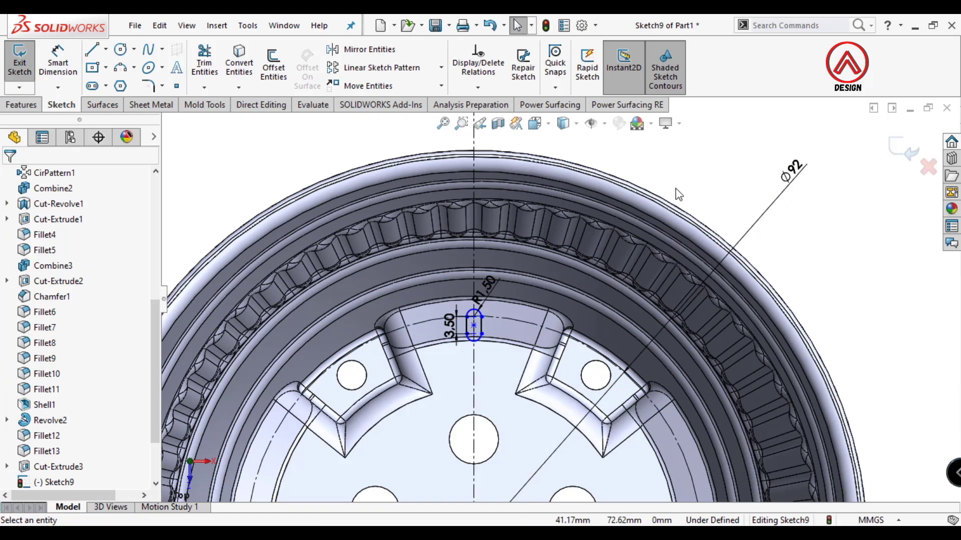
Place the slot's centre point on the 92 mm construction circle where it crosses the vertical centerline.
scroll(482, 336, down, 5)
scroll(482, 336, down, 3)
click(515, 278)
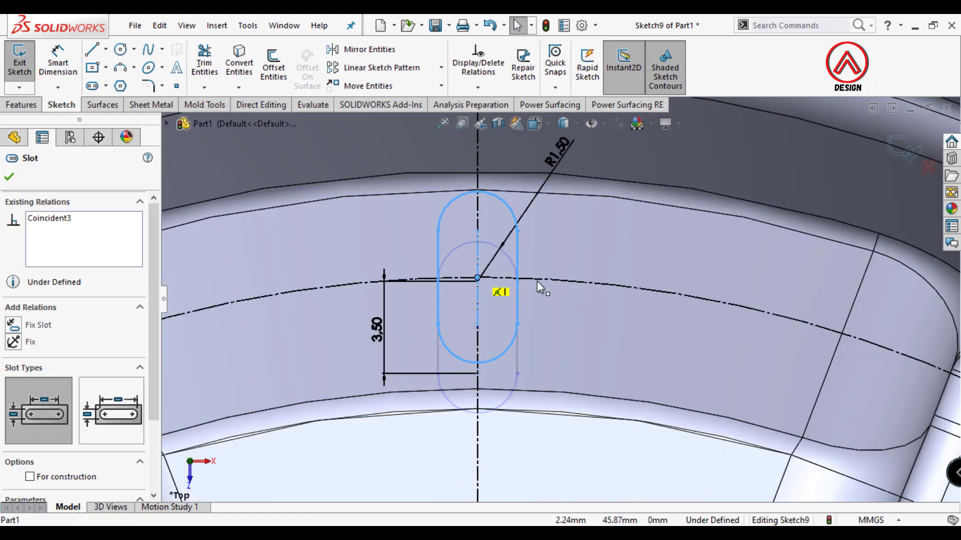
key(Escape)
scroll(551, 317, up, 6)
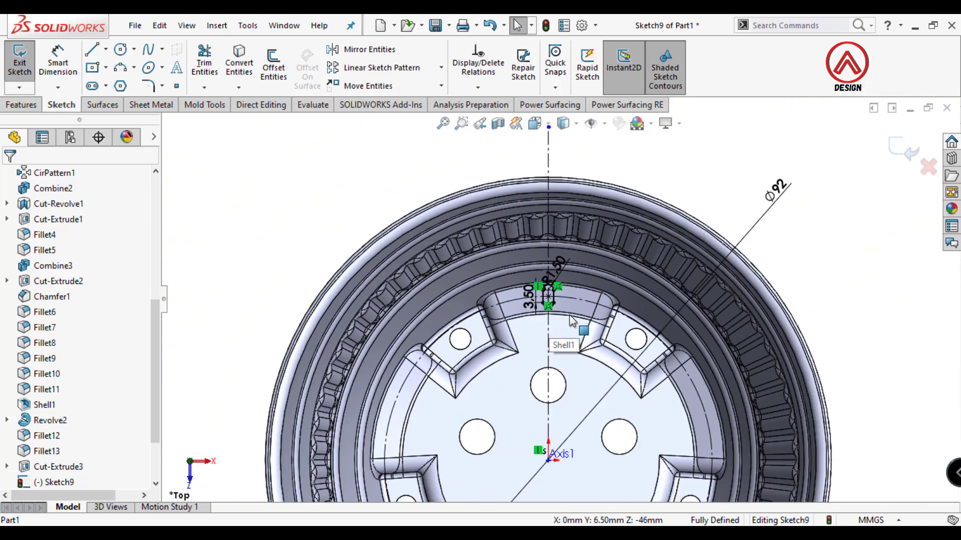
Set the diameter of the construction circle passing through the slot to 91 mm.
scroll(560, 303, down, 3)
scroll(559, 304, up, 3)
double_click(814, 174)
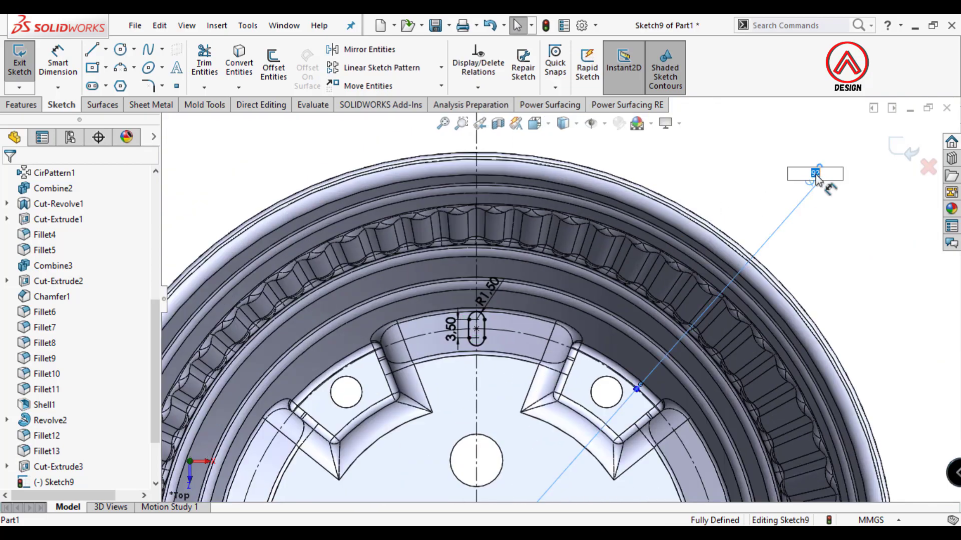
text(91)
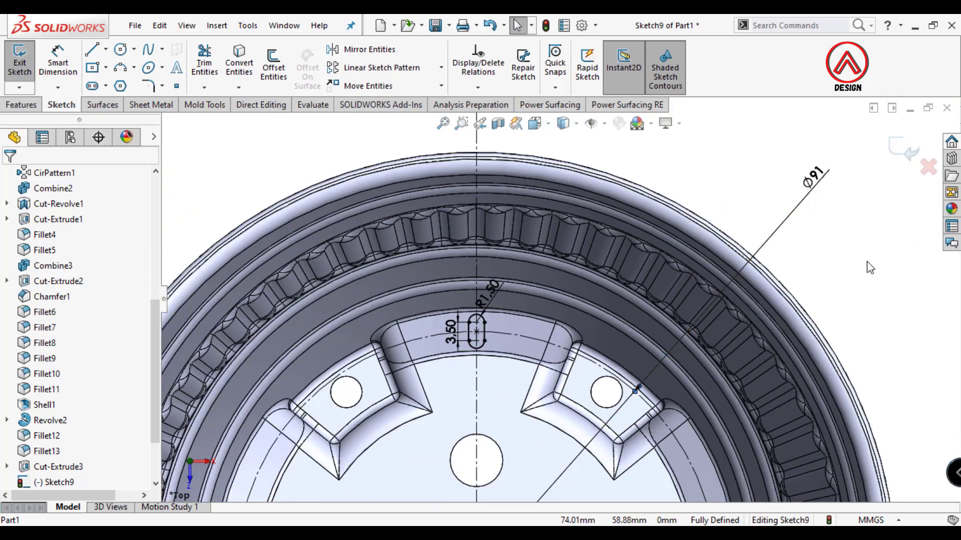
Create a circular sketch pattern of the slot about the origin with 3 instances spaced 7 degrees apart, without equal spacing.
scroll(570, 329, down, 2)
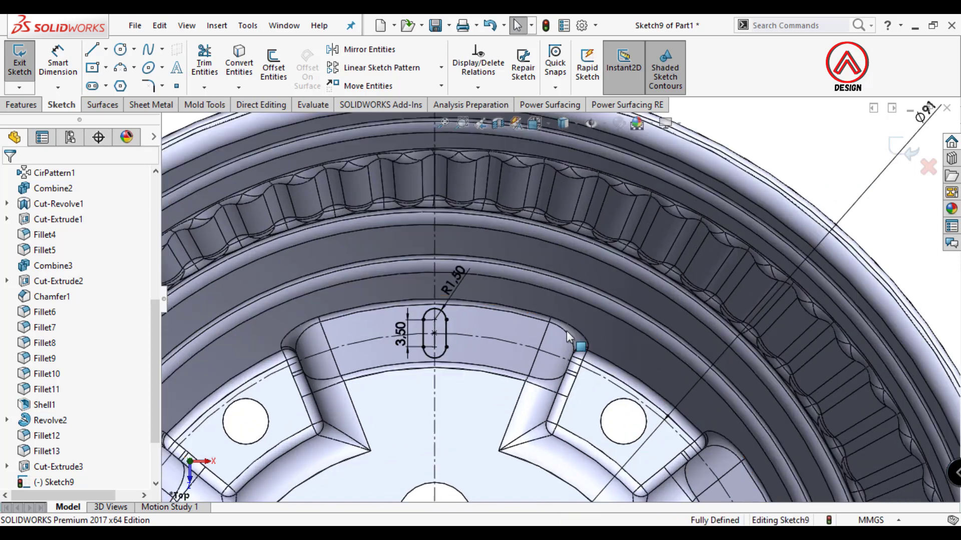
click(441, 67)
click(381, 103)
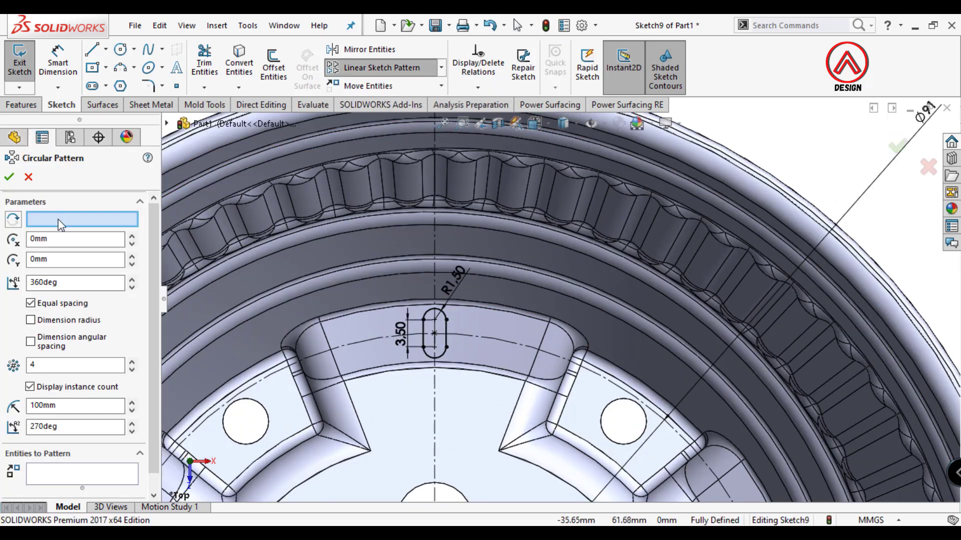
scroll(515, 460, up, 5)
click(517, 428)
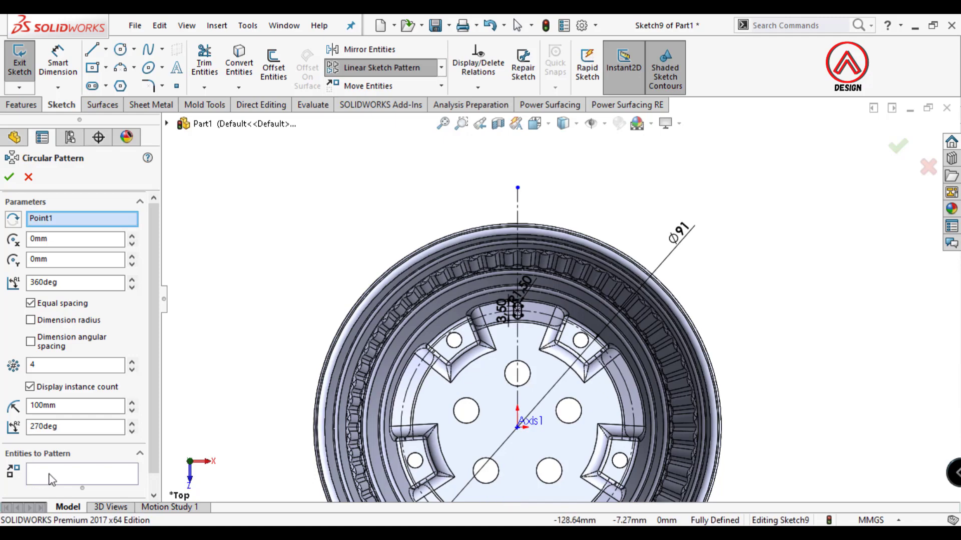
scroll(523, 308, down, 10)
click(548, 292)
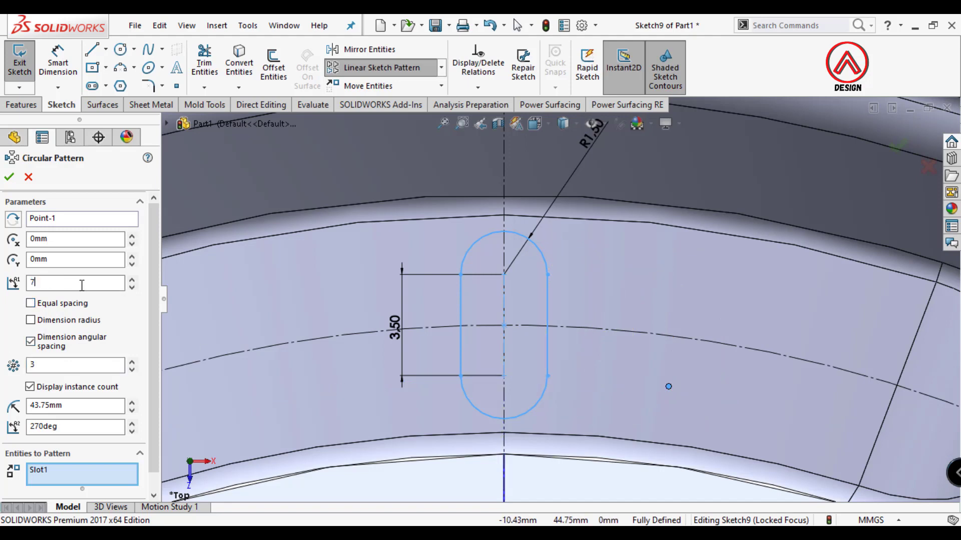
scroll(550, 300, up, 3)
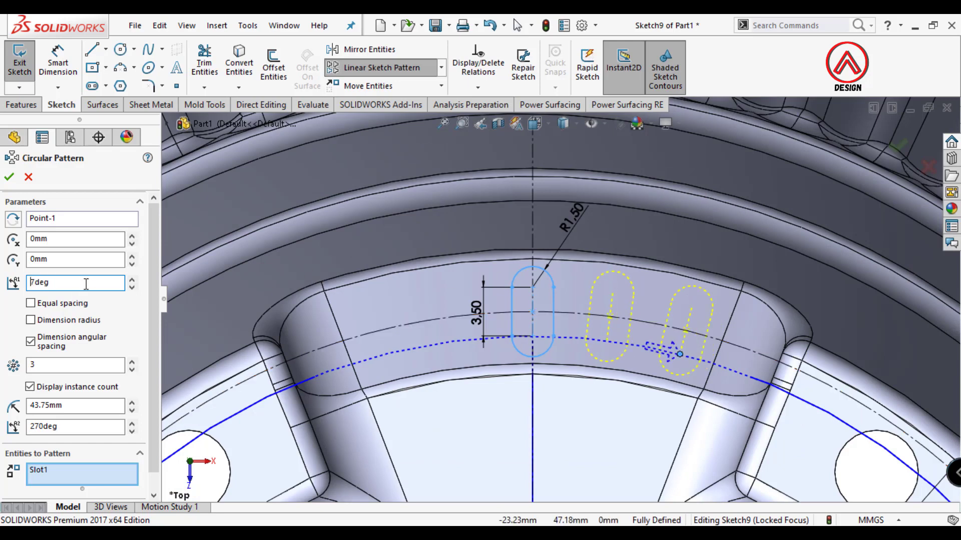
click(9, 176)
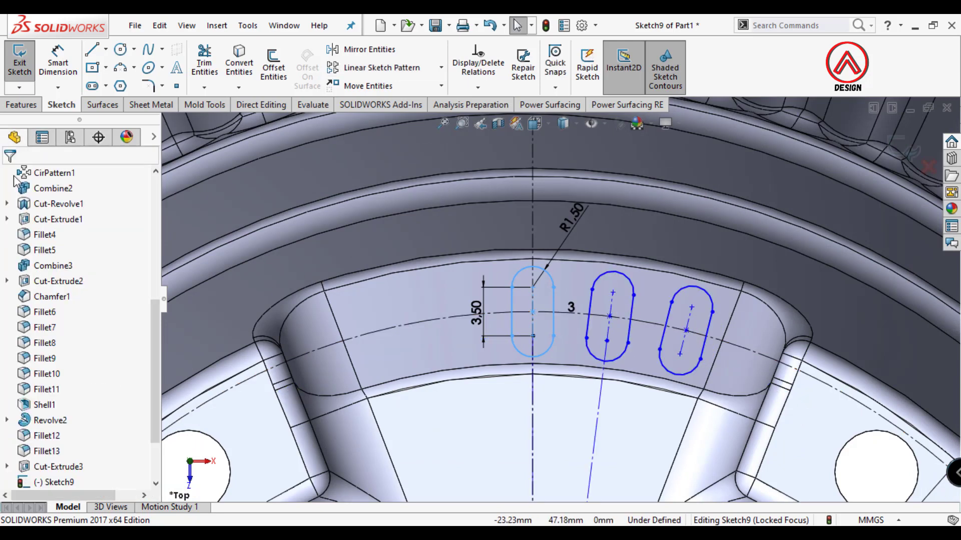
Dimension the angle between the vertical centerline and the second slot's radial construction line at 7 degrees.
click(367, 49)
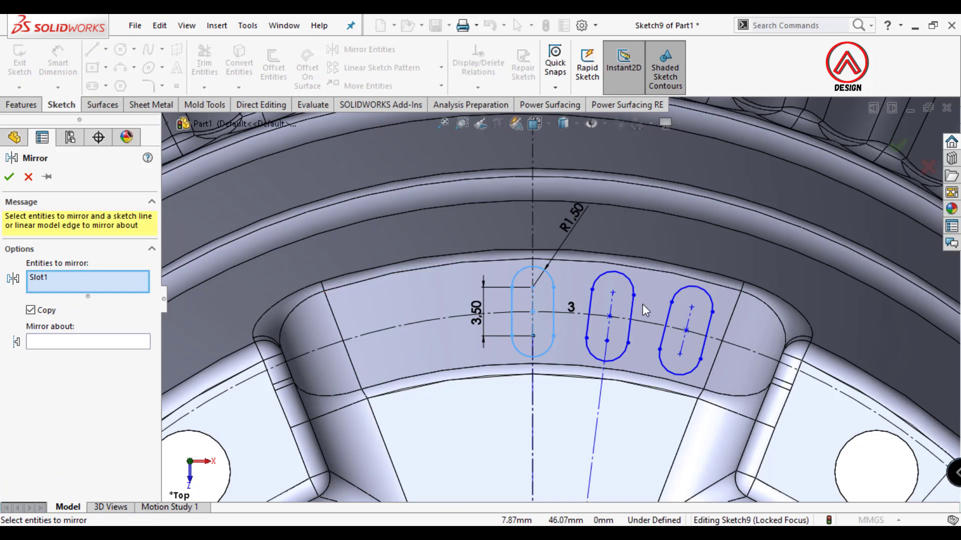
key(Escape)
key(d)
click(597, 423)
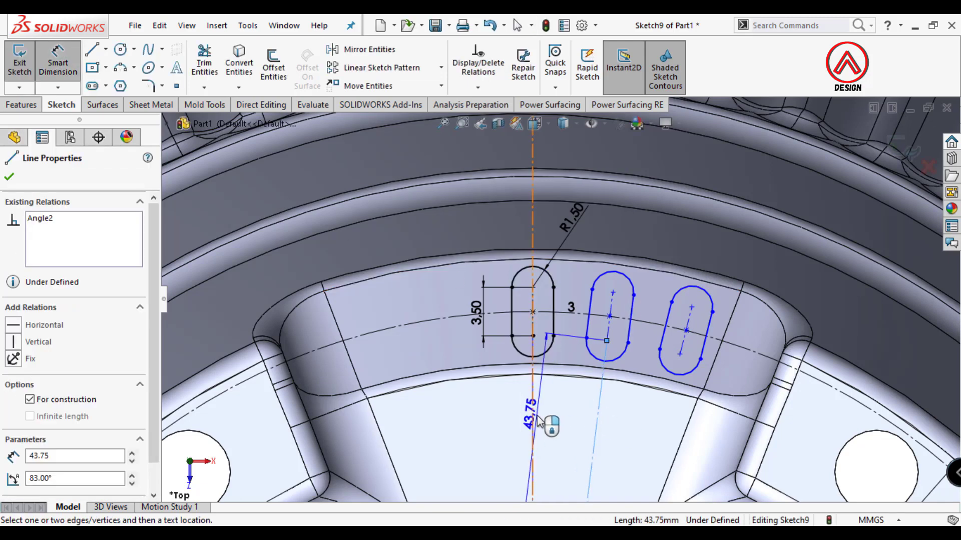
click(532, 420)
click(555, 402)
text(7.00deg)
key(Return)
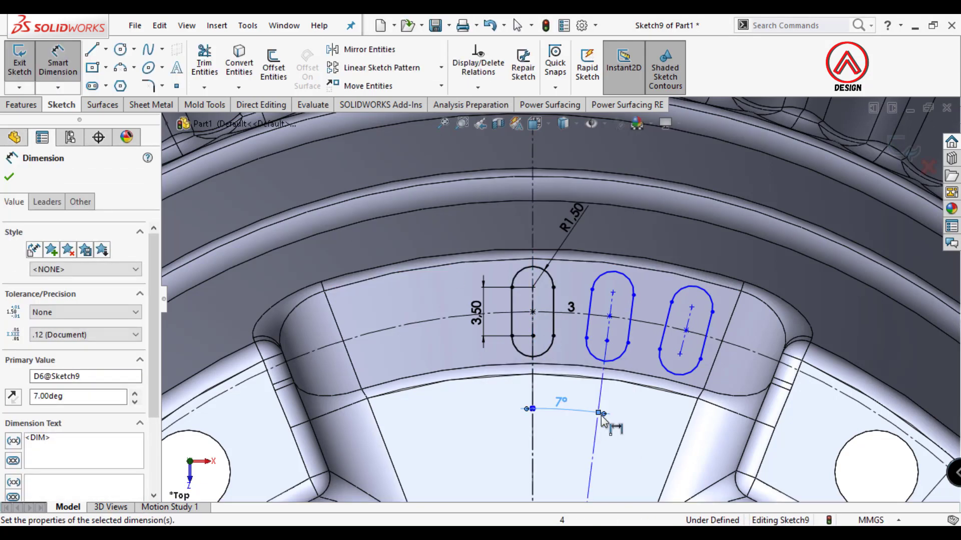
key(Escape)
scroll(622, 382, down, 2)
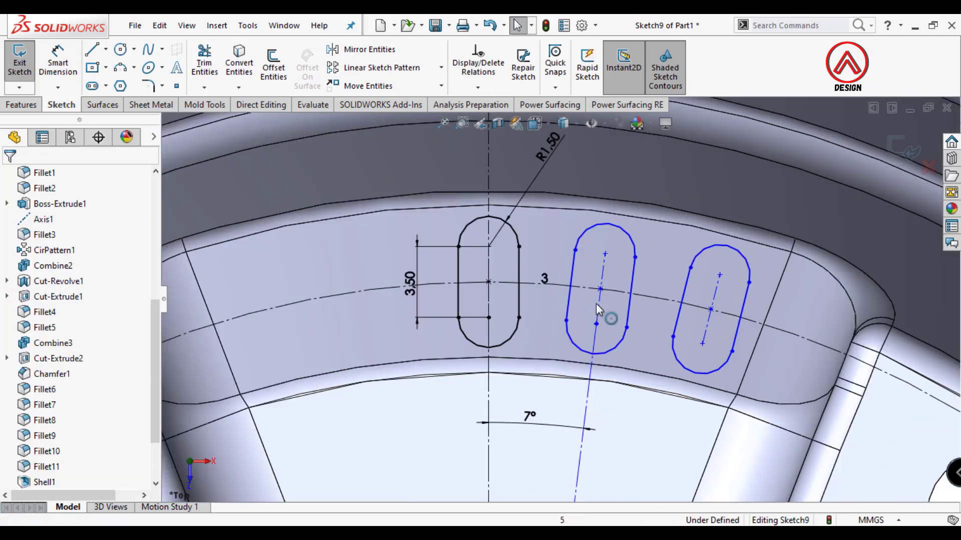
click(626, 298)
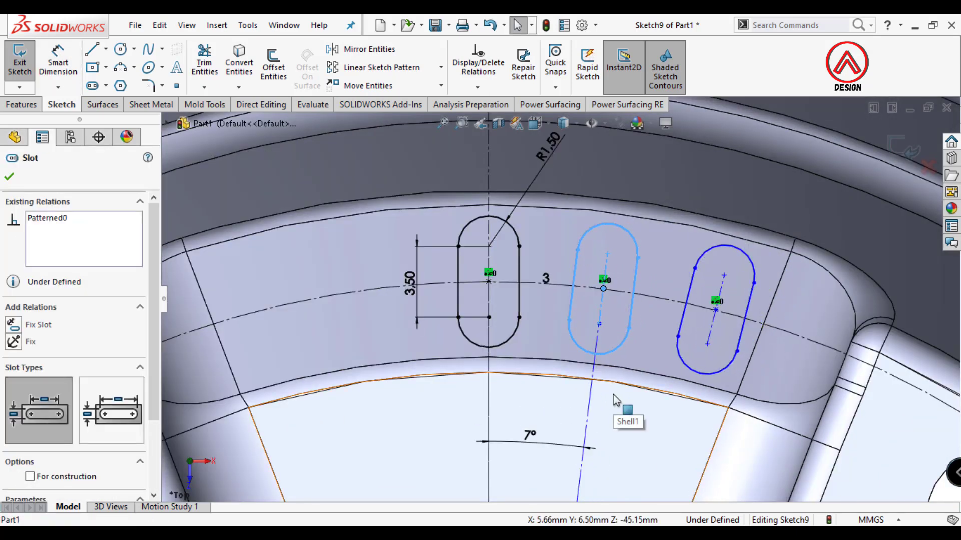
click(441, 67)
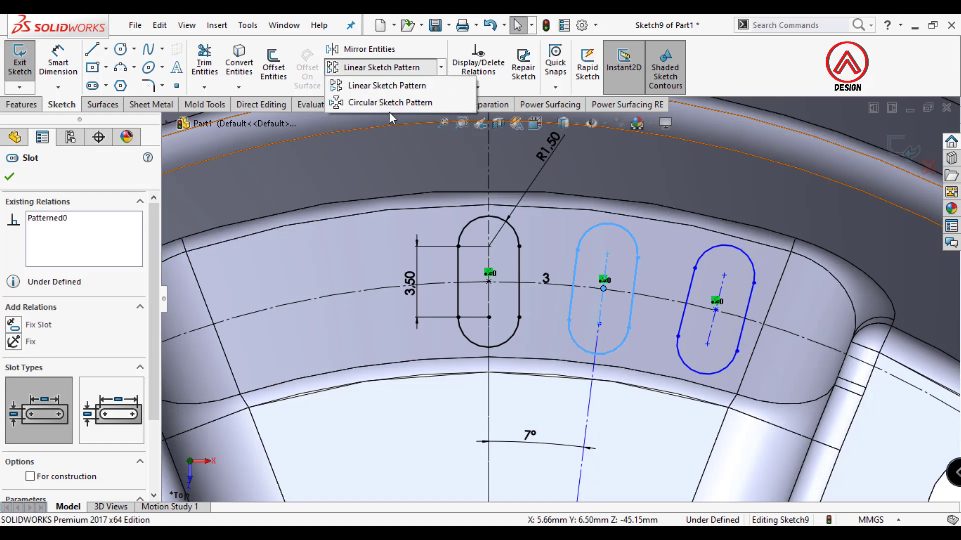
click(381, 84)
scroll(563, 468, up, 5)
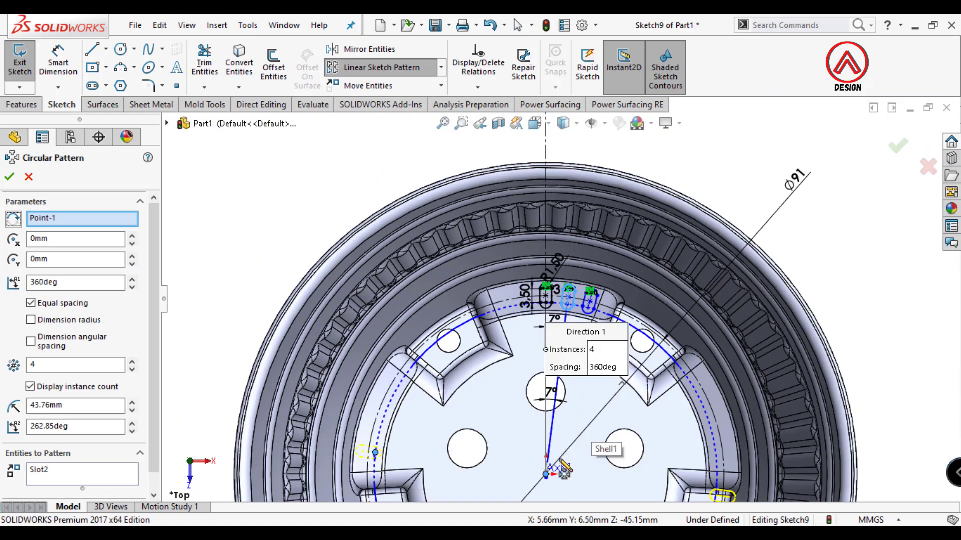
scroll(674, 295, down, 3)
click(369, 49)
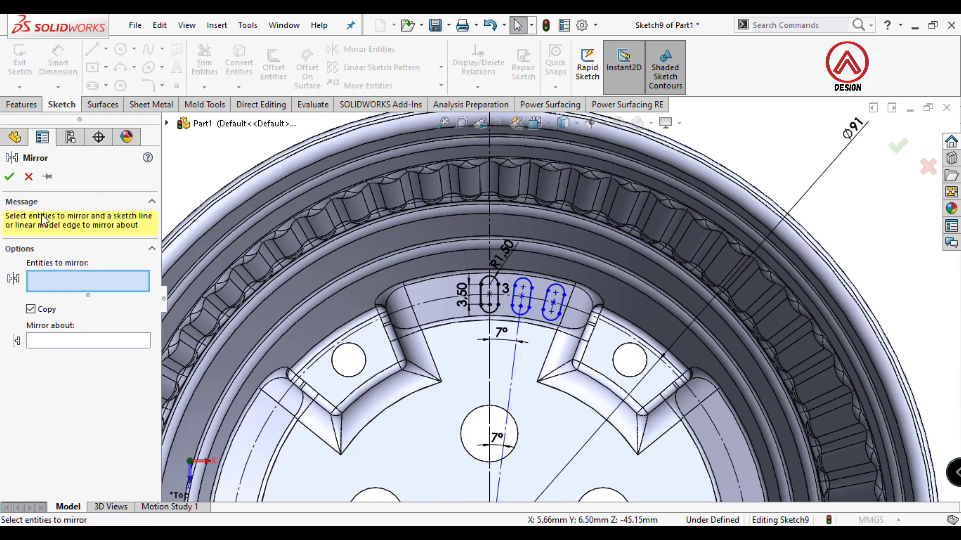
click(490, 240)
scroll(554, 324, down, 3)
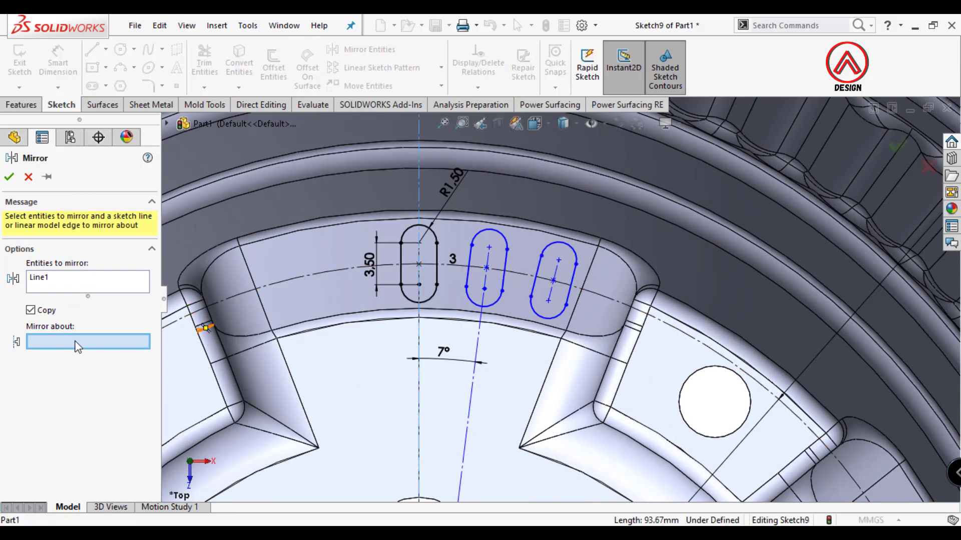
key(Escape)
scroll(559, 303, up, 8)
scroll(591, 305, down, 2)
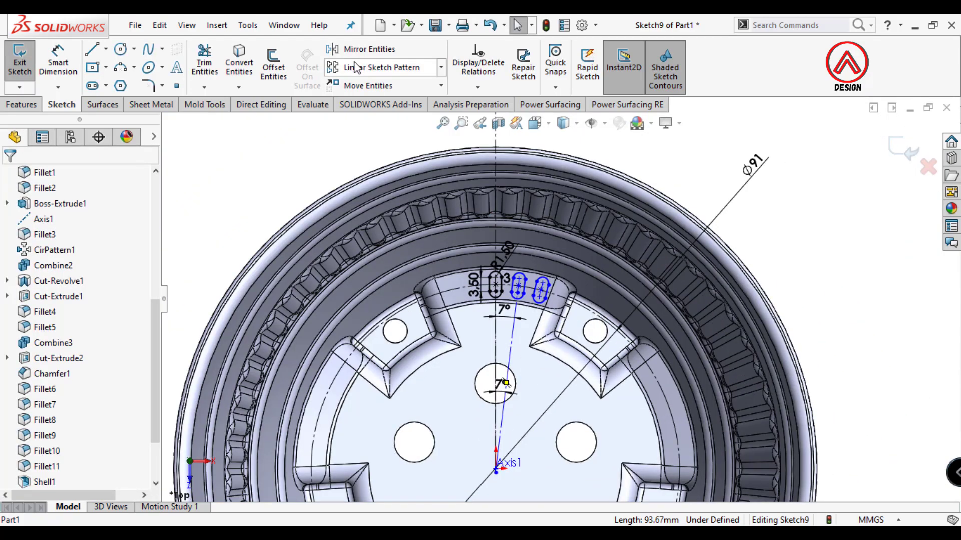
Mirror the two patterned slots about the vertical centerline.
click(356, 51)
scroll(526, 284, down, 5)
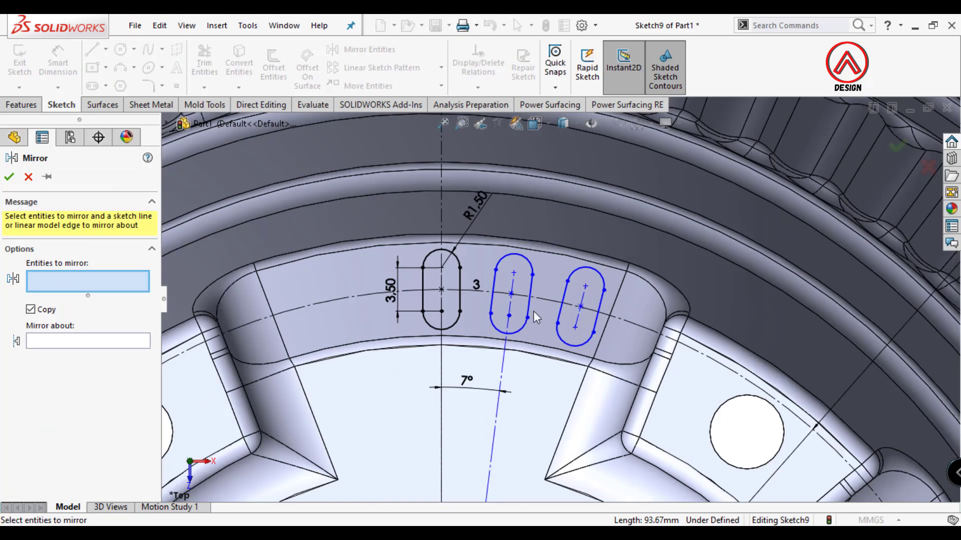
click(523, 327)
click(566, 326)
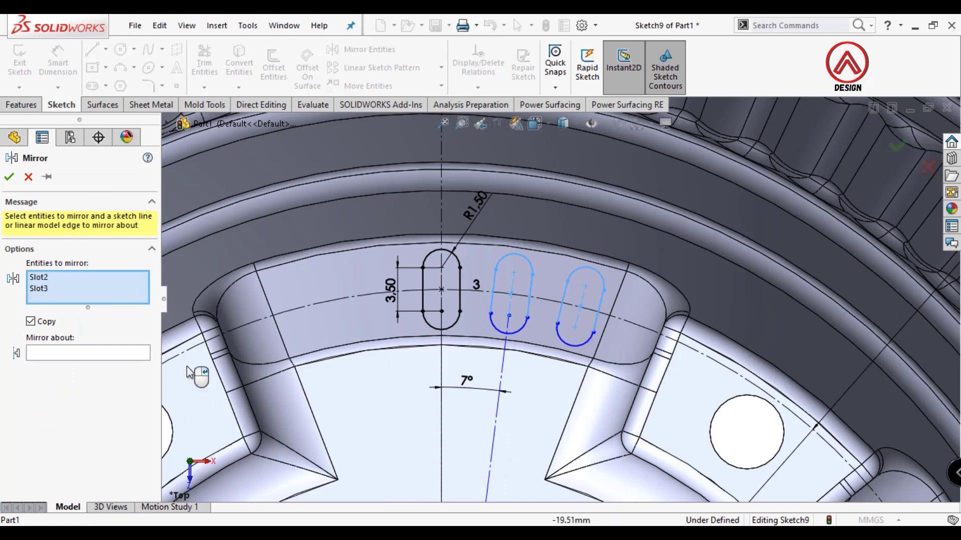
click(105, 354)
scroll(559, 299, up, 3)
click(503, 227)
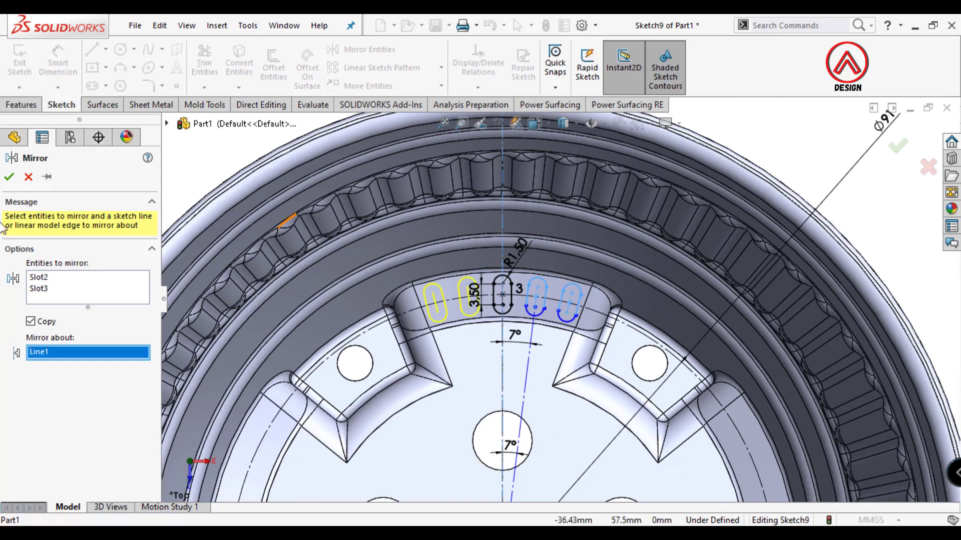
click(9, 176)
Cut-extrude the five slots with the Through All - Both end condition.
scroll(559, 299, up, 5)
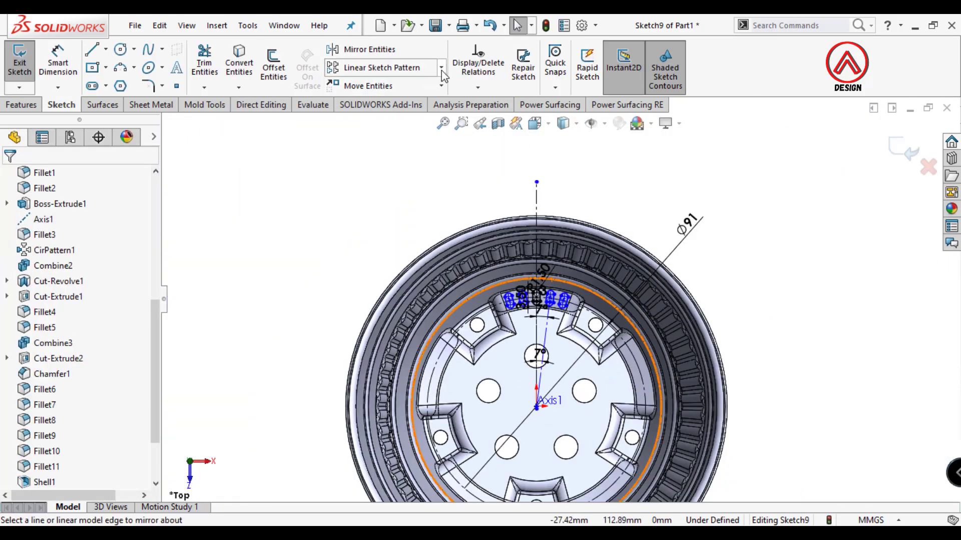
click(22, 105)
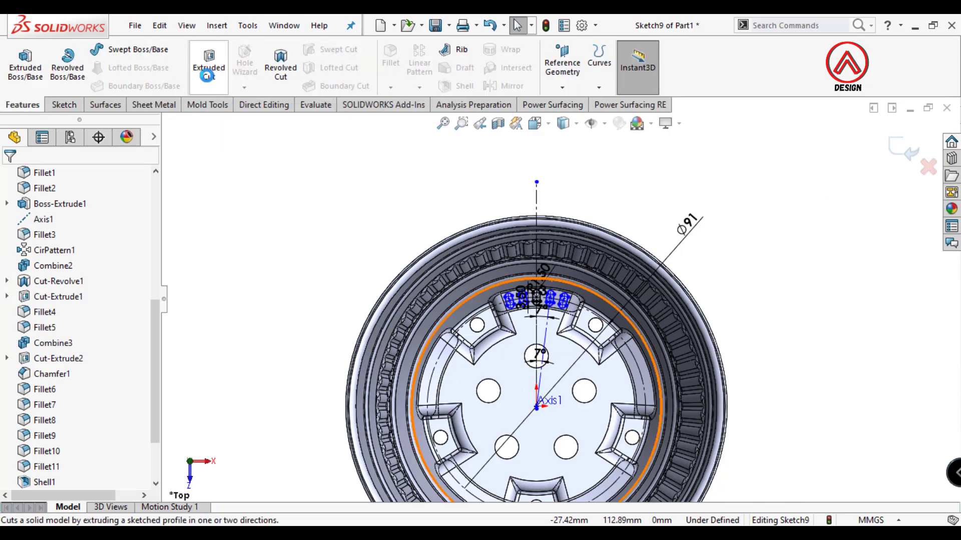
click(209, 68)
click(56, 261)
click(65, 289)
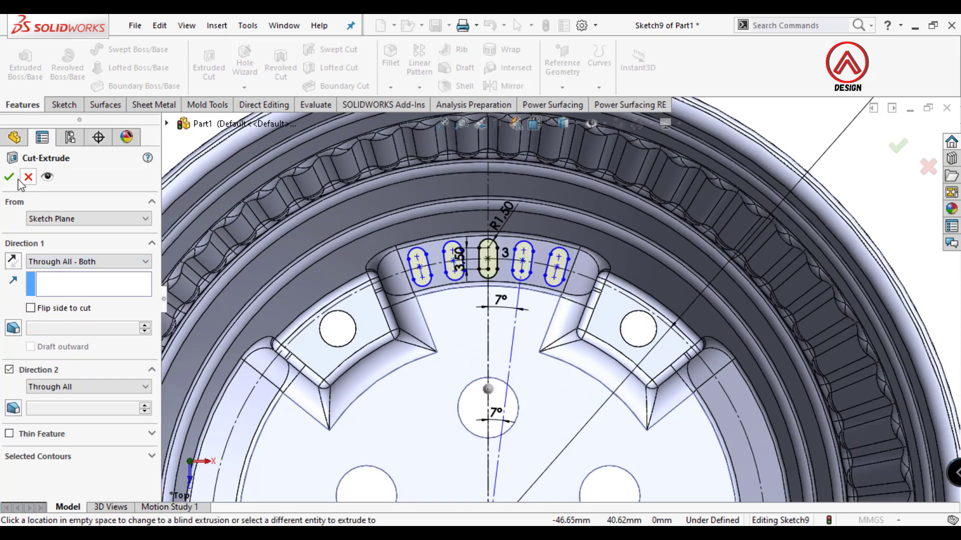
click(9, 177)
Circular-pattern the slot cut around the pot's central axis with 5 equally spaced instances over 360 degrees.
click(882, 213)
scroll(536, 351, up, 5)
mouse_move(534, 348)
middle_down()
mouse_move(502, 258)
mouse_move(536, 376)
mouse_move(561, 336)
mouse_move(546, 268)
middle_up()
scroll(546, 268, up, 4)
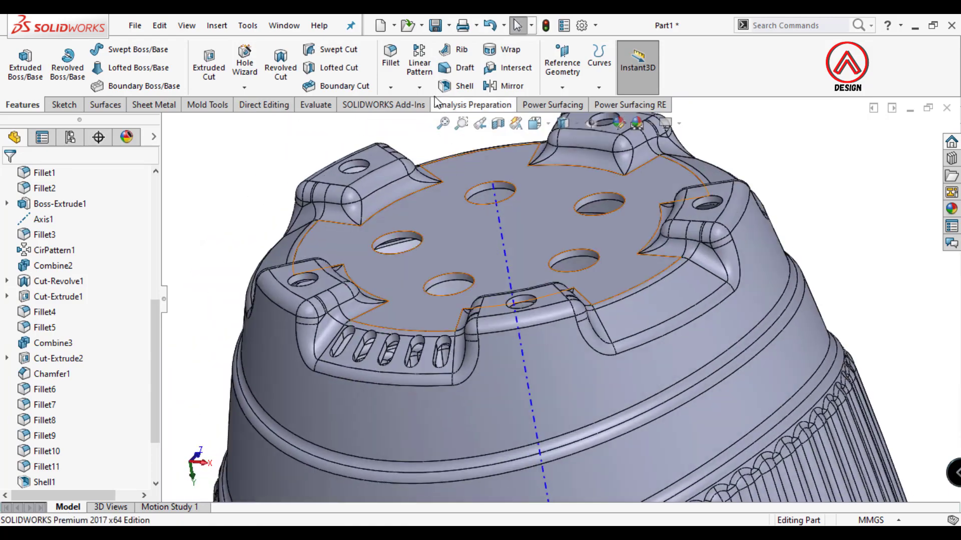
click(419, 87)
click(440, 121)
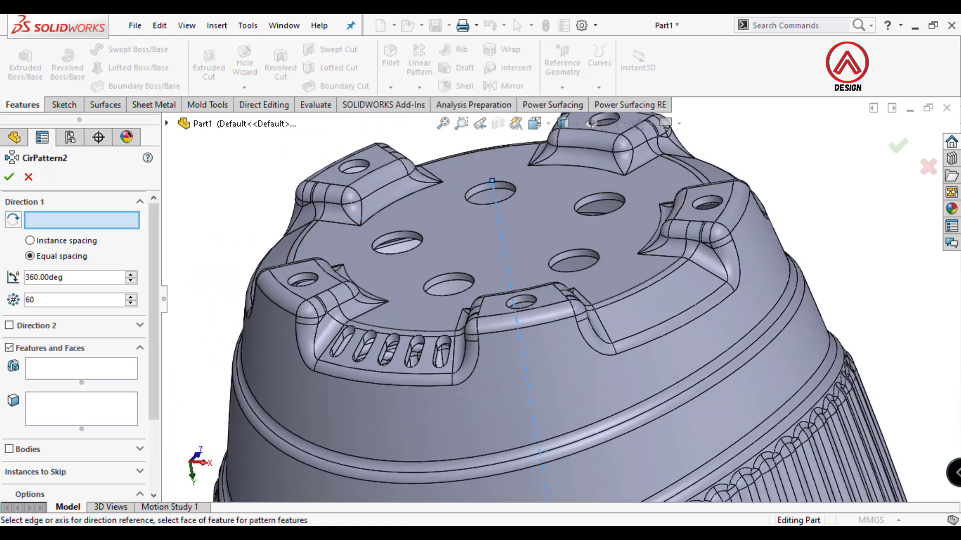
click(60, 375)
scroll(362, 339, up, 5)
click(362, 339)
scroll(278, 338, down, 3)
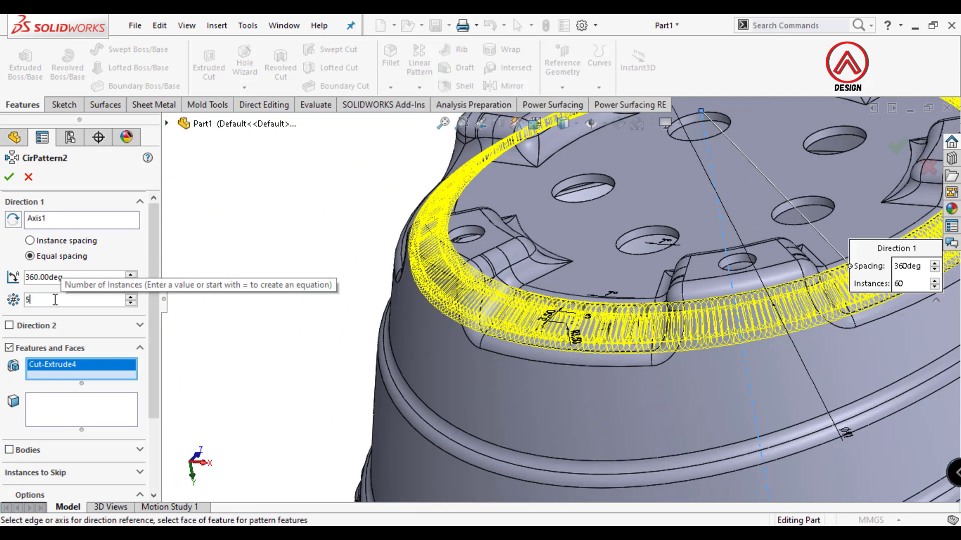
key(Return)
scroll(761, 236, down, 4)
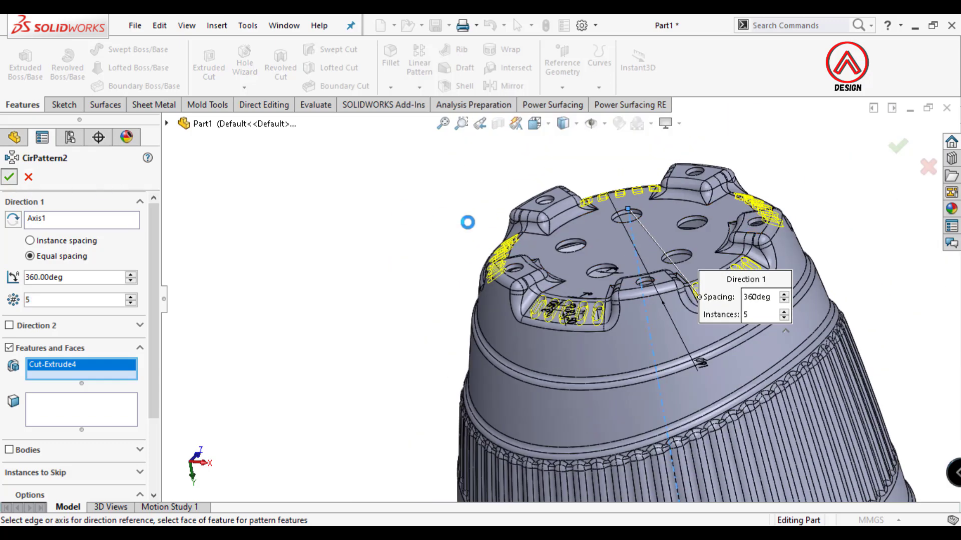
Hide the pot's central reference axis.
scroll(401, 220, down, 4)
middle_drag(709, 238, 708, 407)
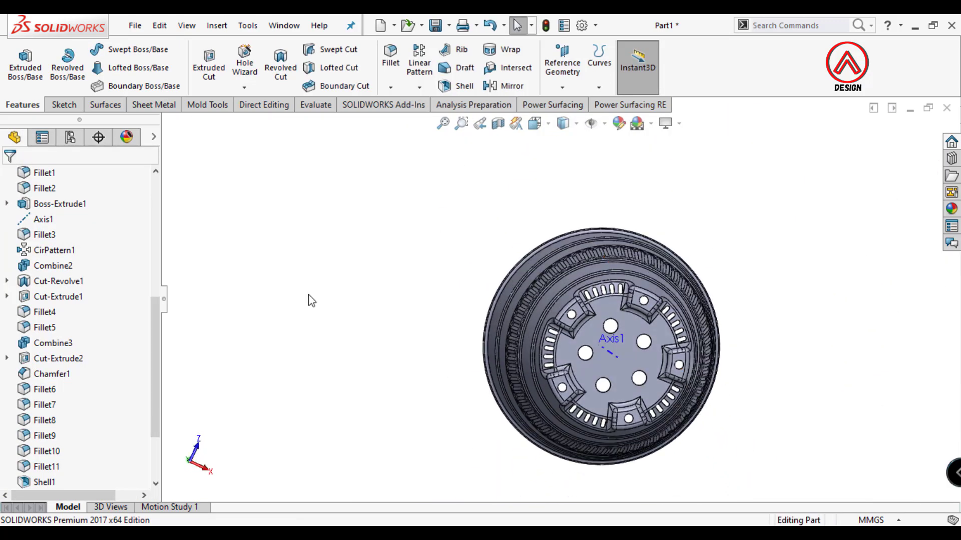
middle_drag(373, 443, 555, 360)
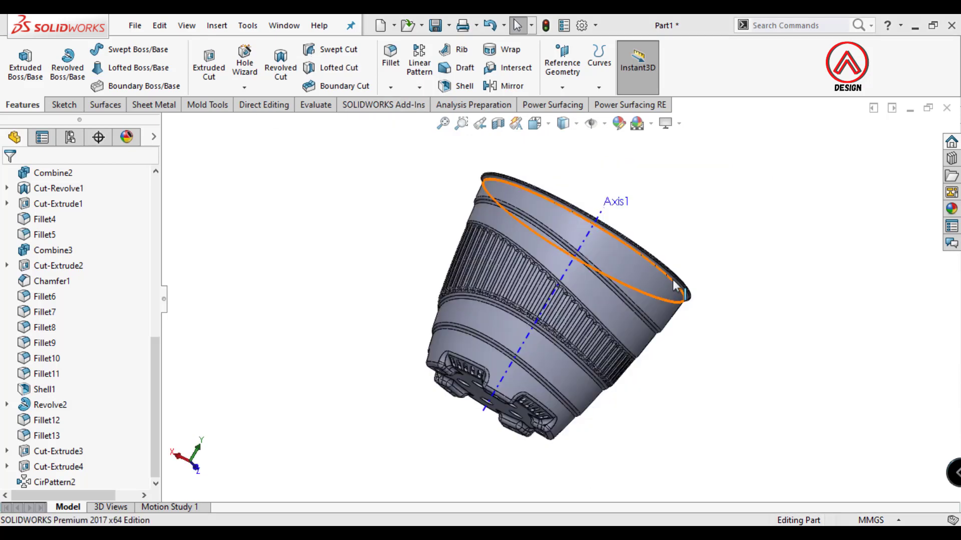
scroll(673, 284, up, 2)
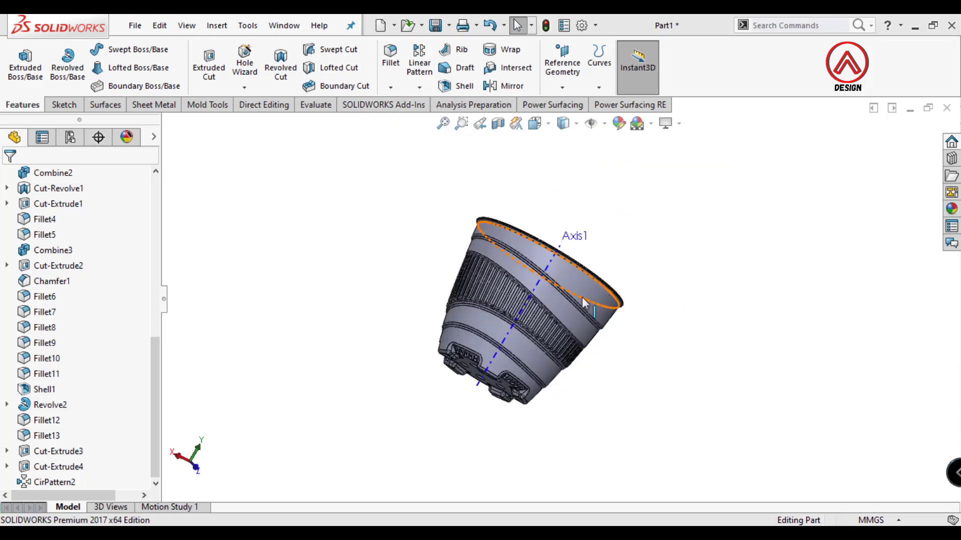
middle_drag(583, 303, 560, 320)
click(553, 255)
click(674, 272)
middle_drag(674, 271, 449, 290)
scroll(522, 275, down, 3)
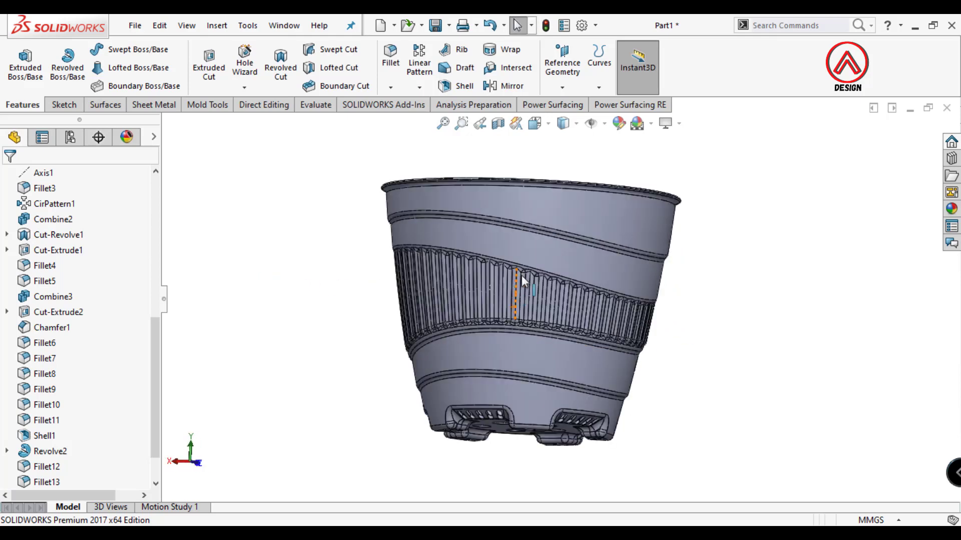
middle_drag(540, 278, 744, 279)
scroll(610, 302, up, 2)
middle_drag(610, 303, 673, 385)
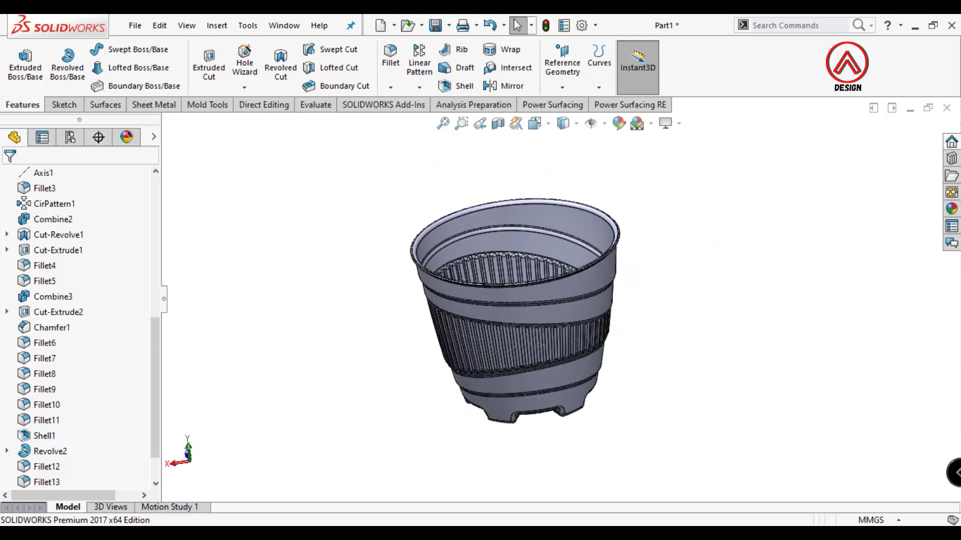